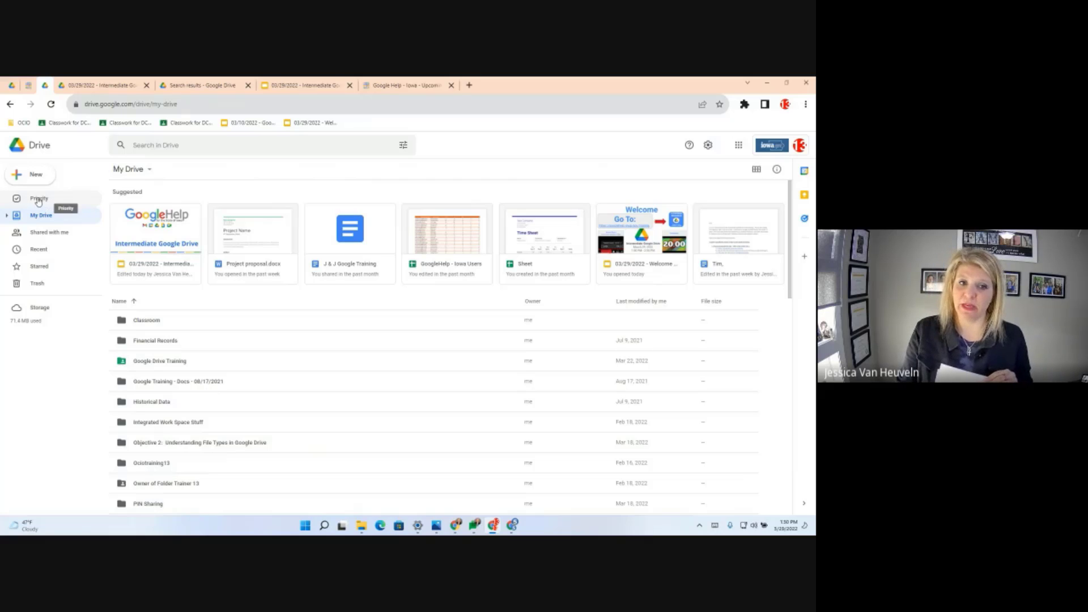
# - Switch from My Drive to the Priority page using the left sidebar
pyautogui.click(38, 201)
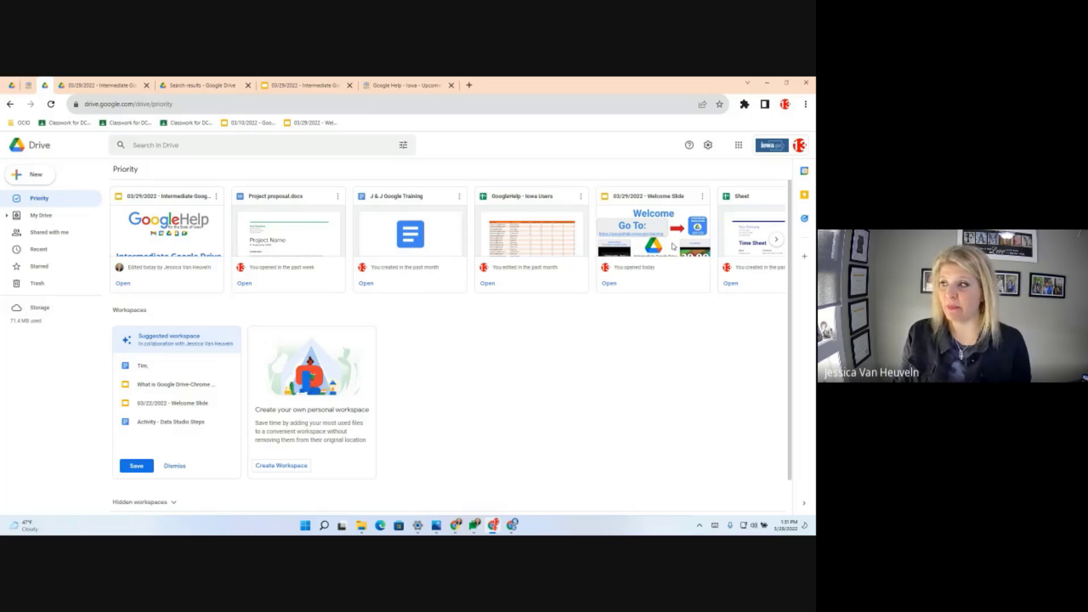
pyautogui.click(777, 242)
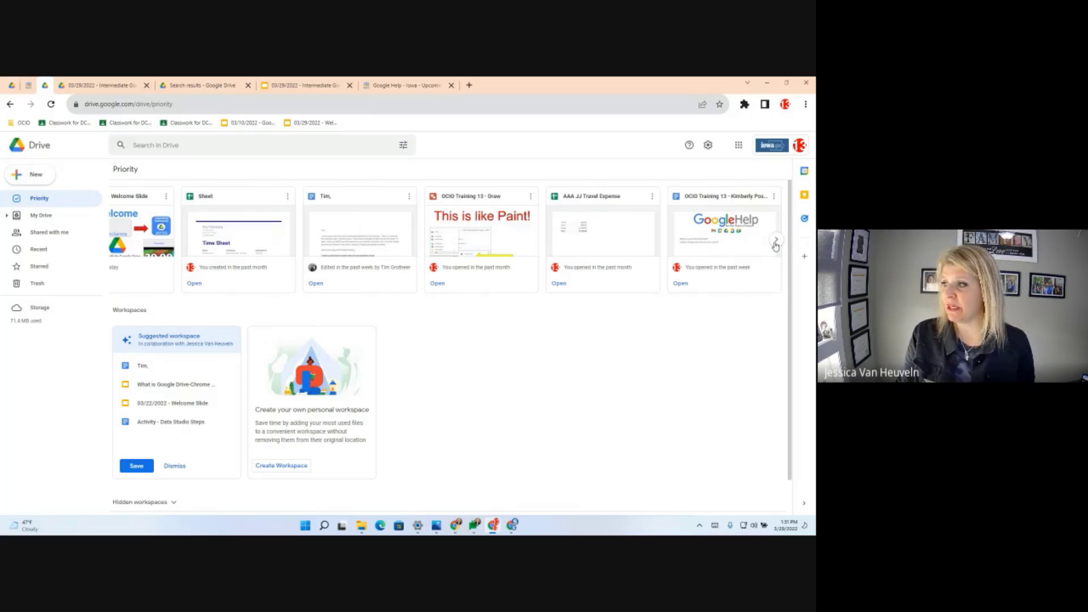
pyautogui.click(119, 246)
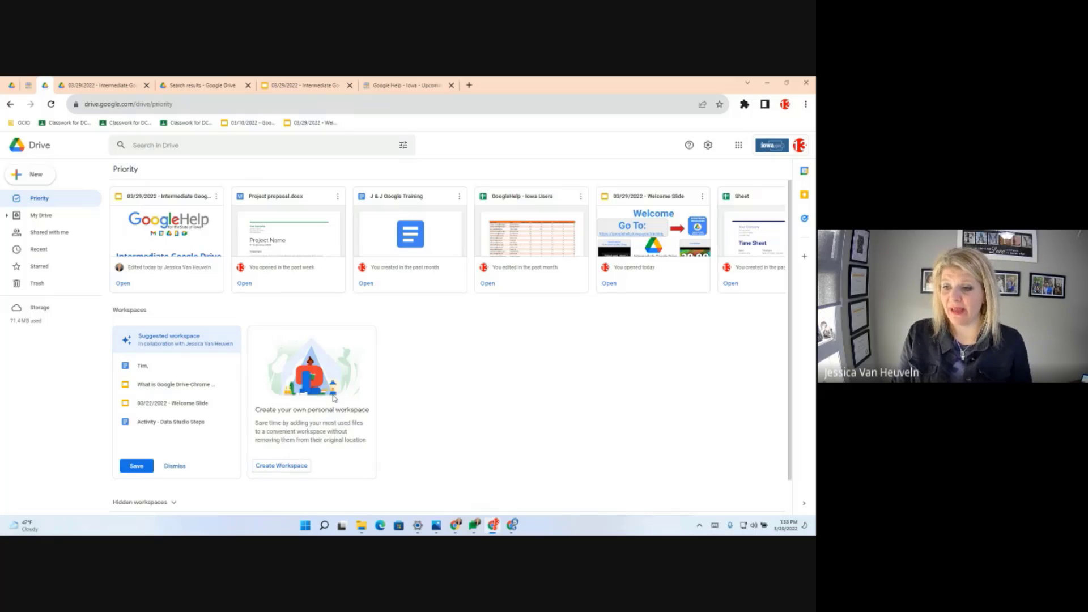
# - Create a new workspace named 'GoogleHelp-Iowa Project'
pyautogui.click(294, 468)
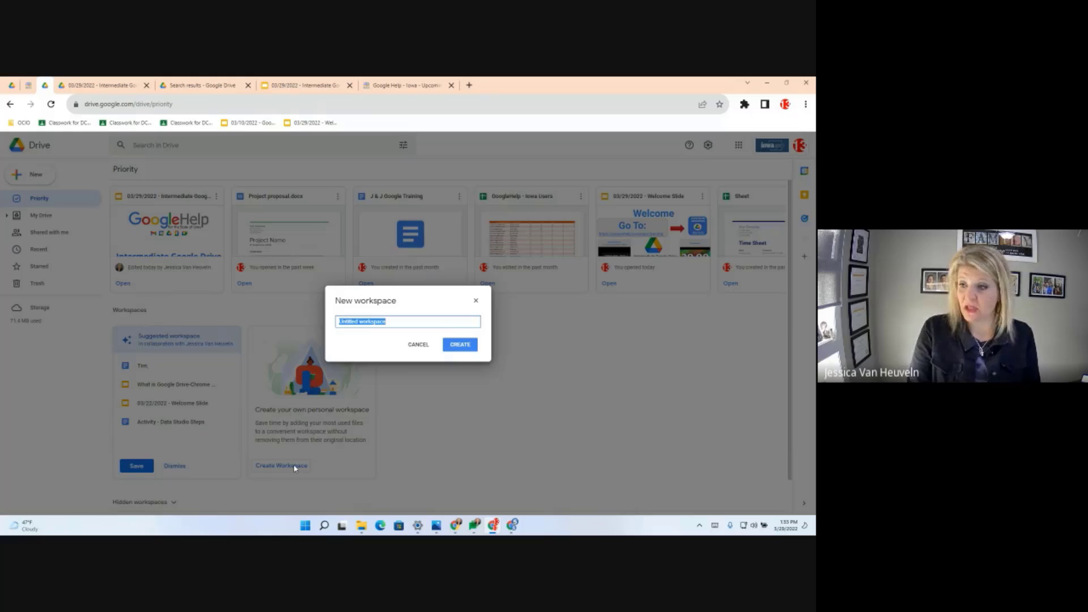
pyautogui.write('GoogleH')
pyautogui.write('ep')
pyautogui.press('BackSpace')
pyautogui.write('lp-Iowa PRoje')
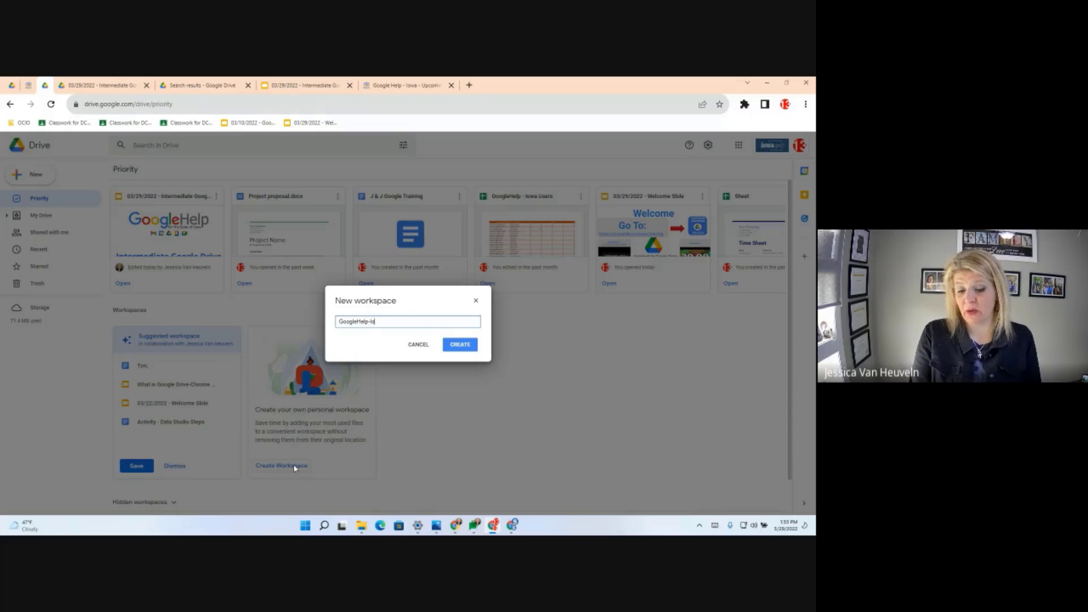
pyautogui.press('BackSpace')
pyautogui.press('BackSpace')
pyautogui.press('BackSpace')
pyautogui.press('BackSpace')
pyautogui.write('roject')
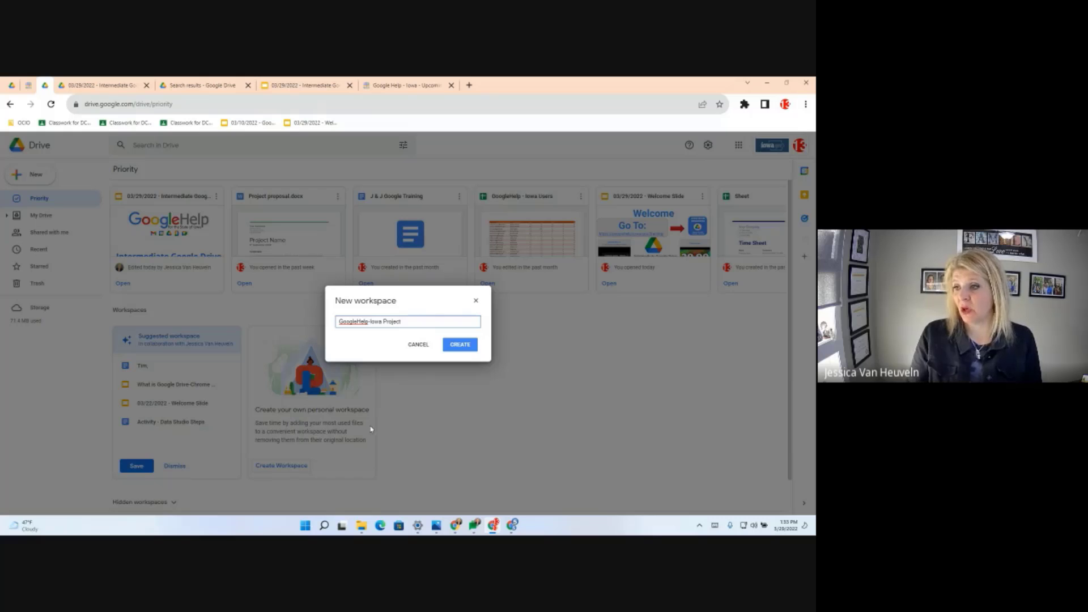
pyautogui.click(460, 347)
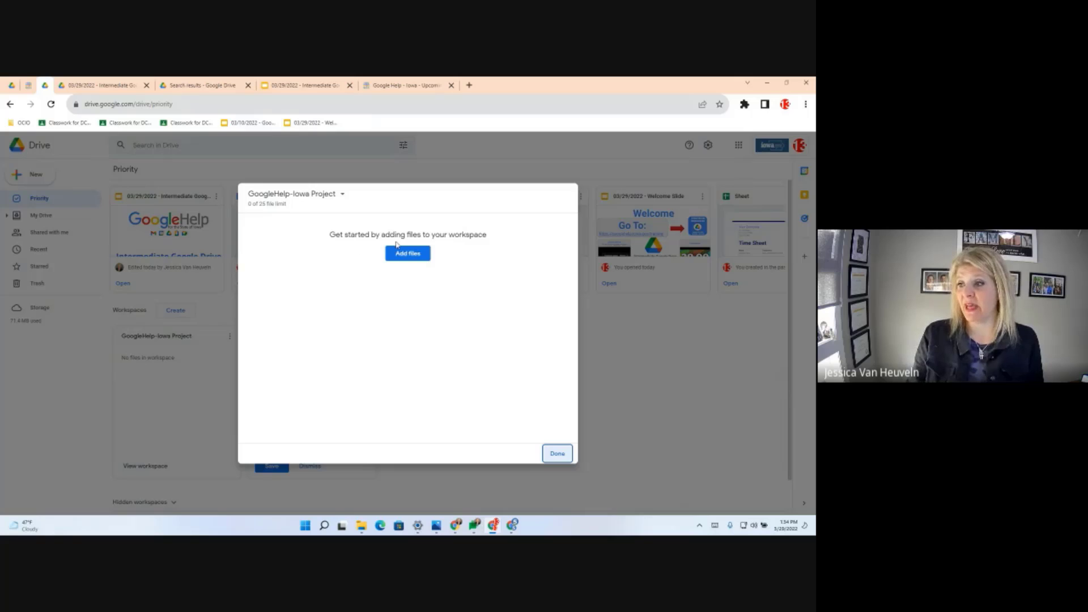
# - Search Drive for 'GoogleHelp' text documents and insert 'GoogleHelp - Iowa Agenda' into the workspace
pyautogui.click(408, 254)
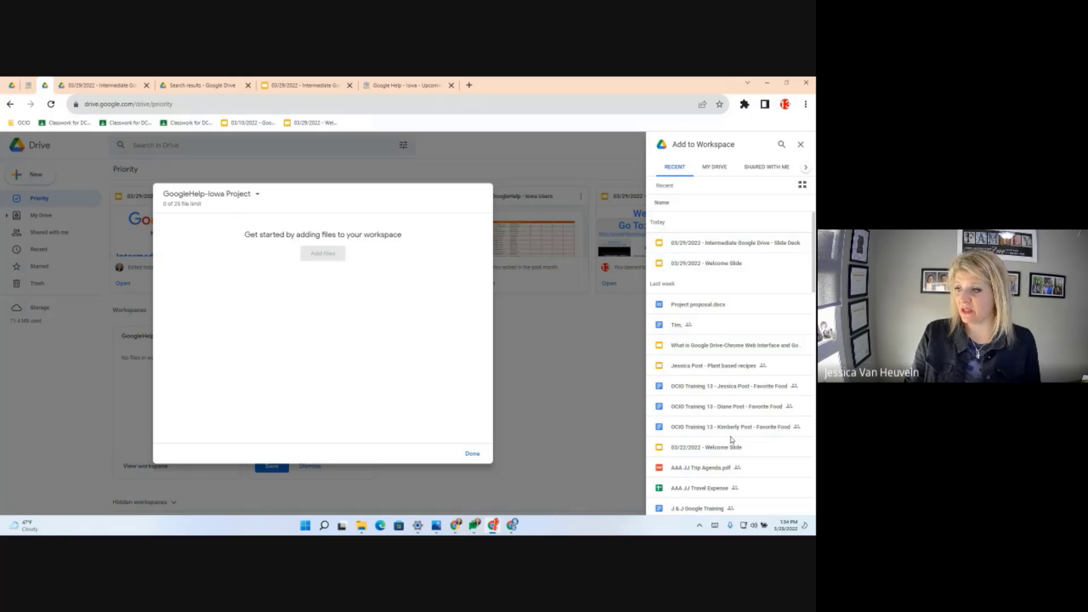
pyautogui.click(782, 145)
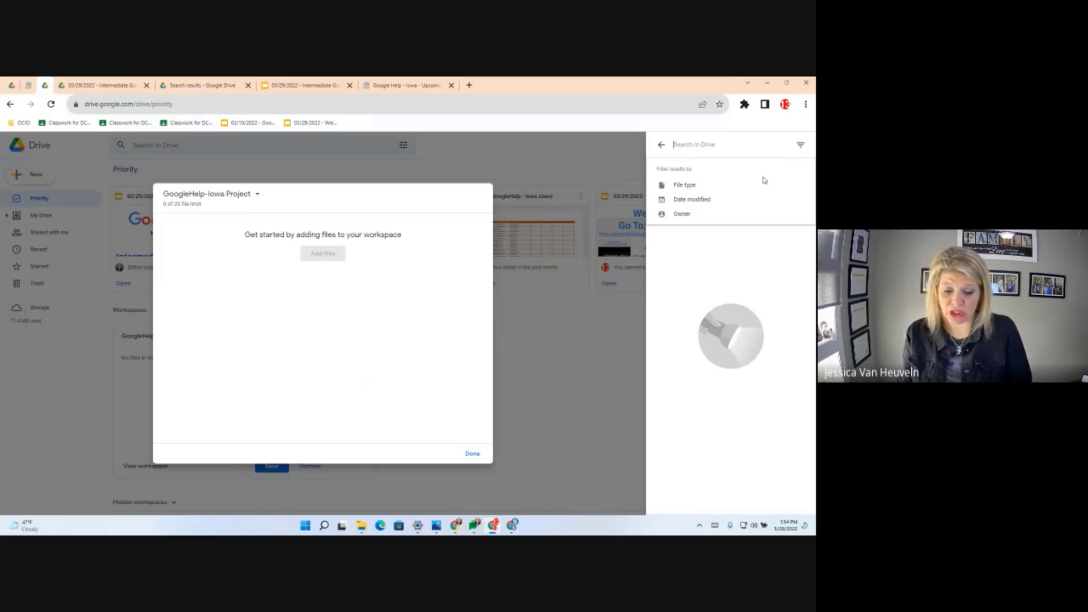
pyautogui.write('GoogleHelp')
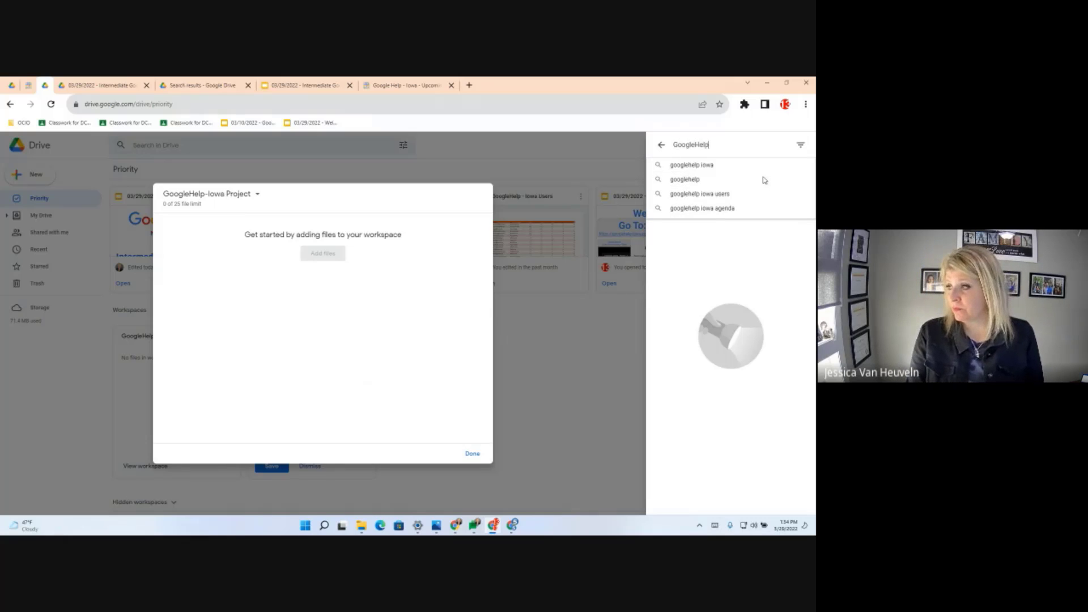
pyautogui.press('Return')
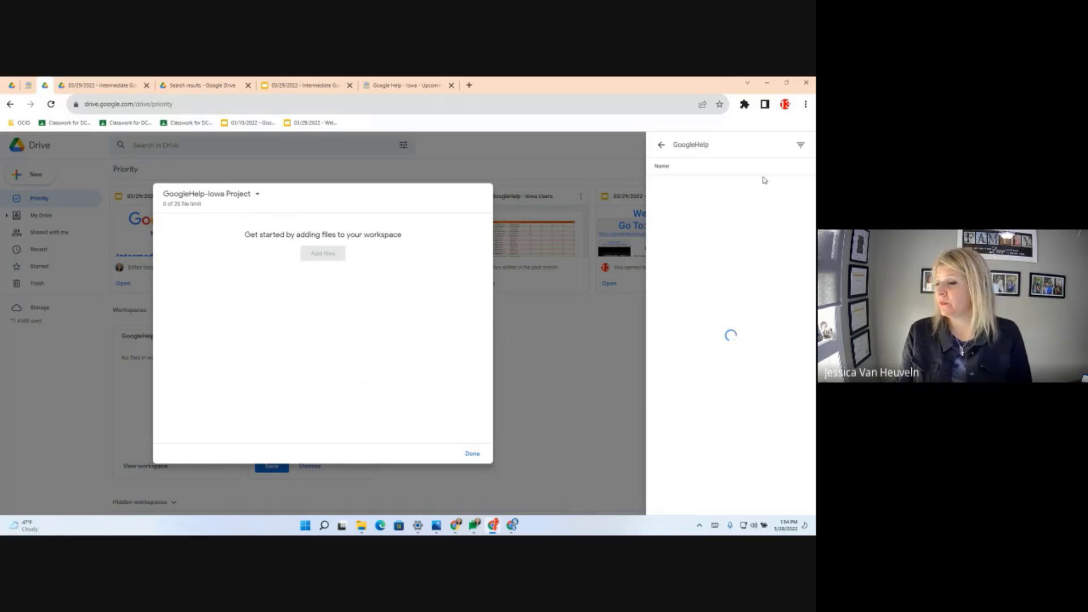
pyautogui.click(801, 147)
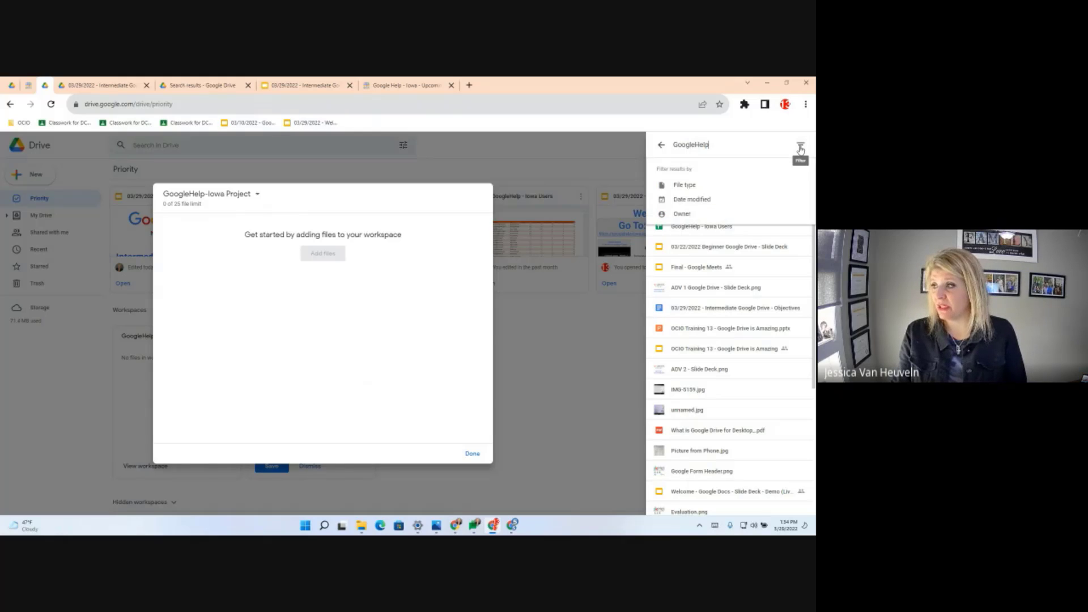
pyautogui.click(688, 186)
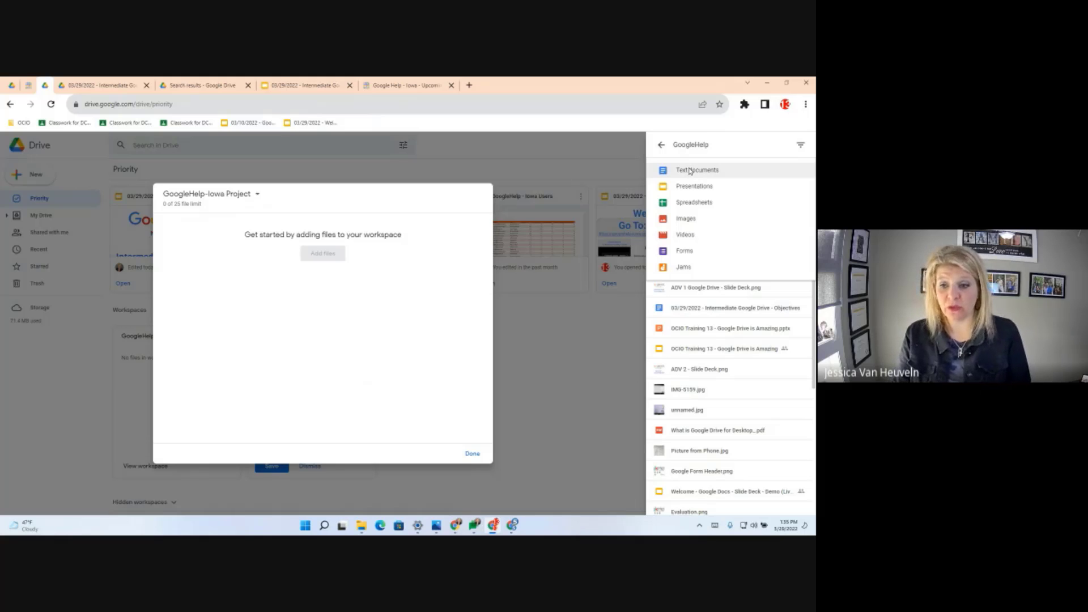
pyautogui.click(690, 171)
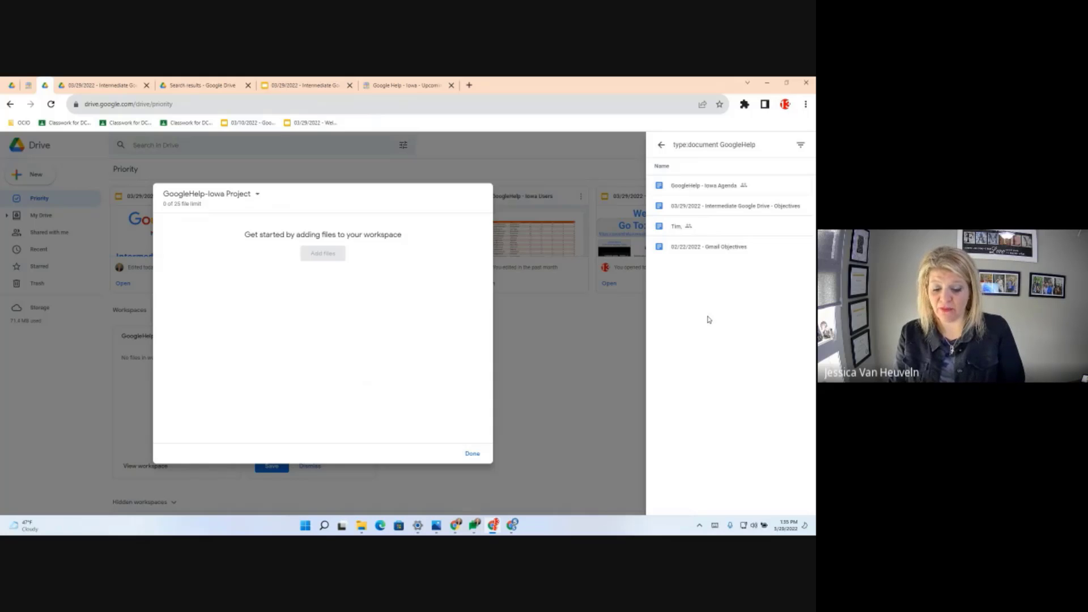
pyautogui.click(702, 191)
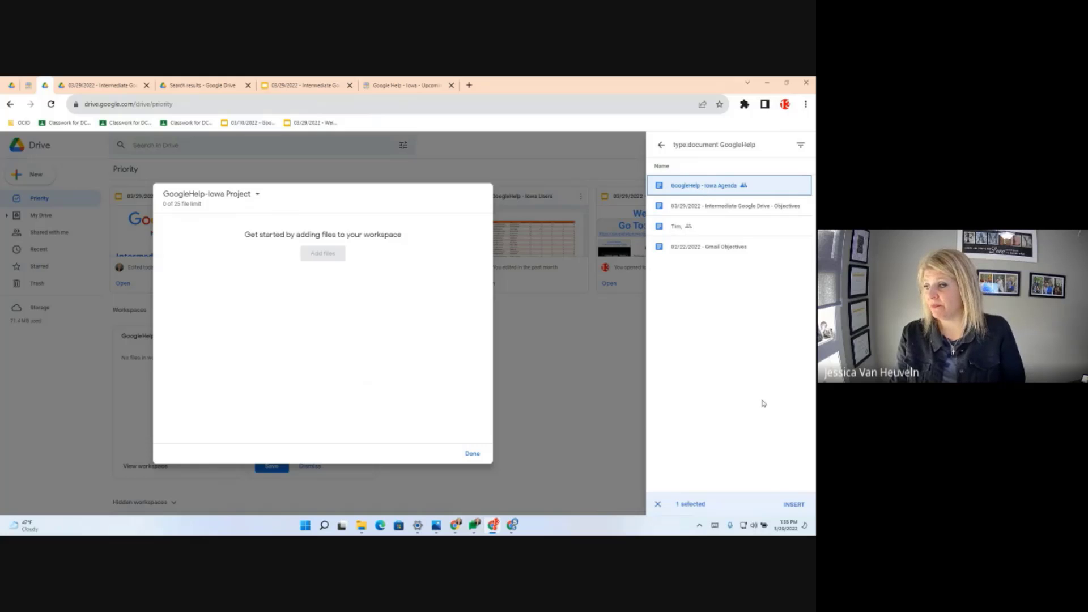
pyautogui.click(794, 504)
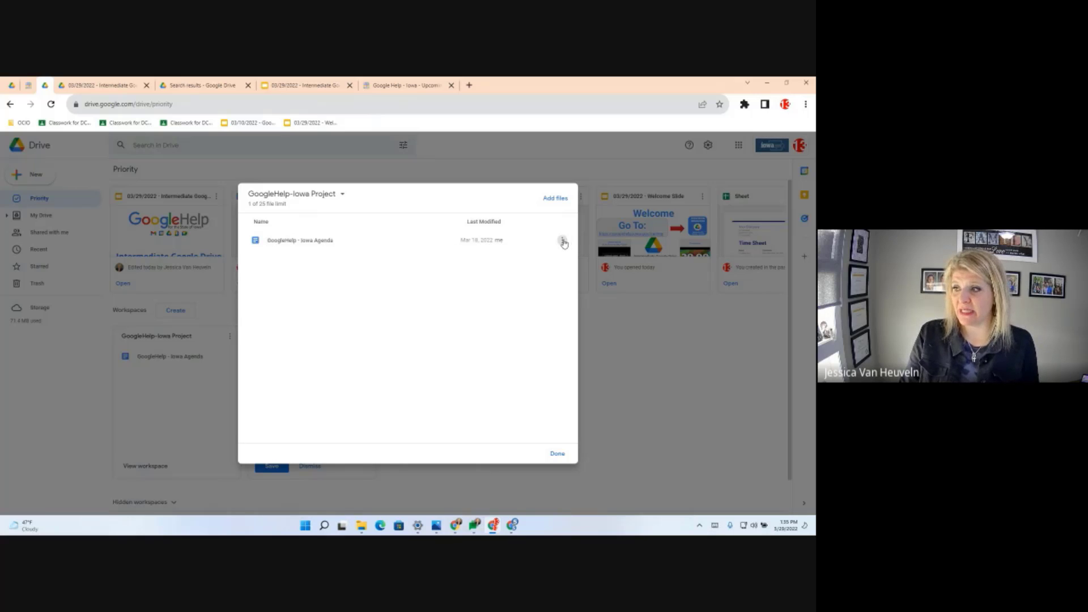
# - Open the GoogleHelp - Iowa Agenda file with Google Docs
pyautogui.click(563, 242)
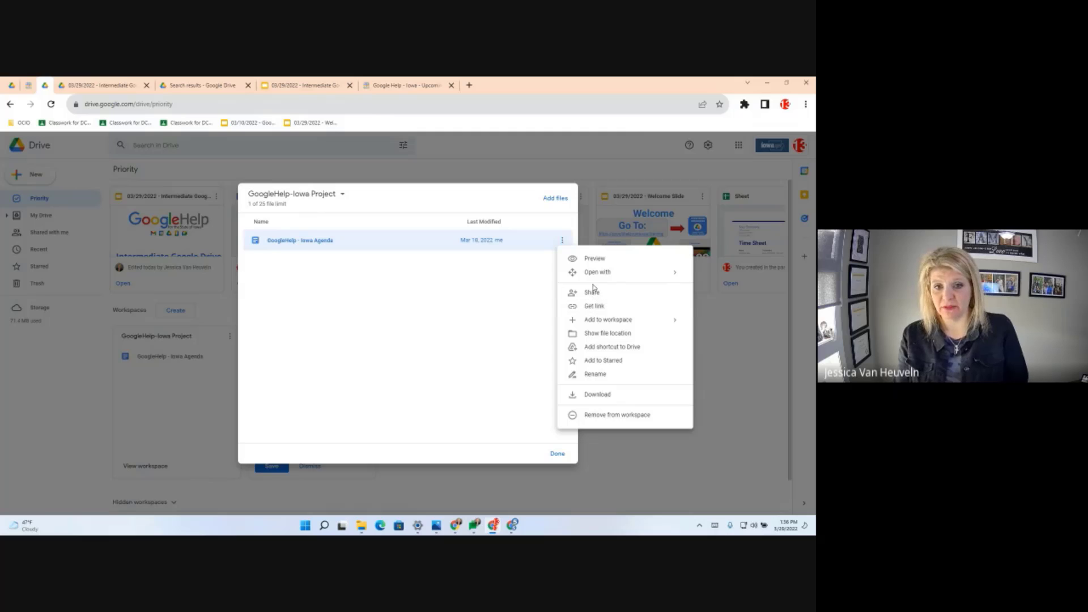
pyautogui.moveTo(591, 272)
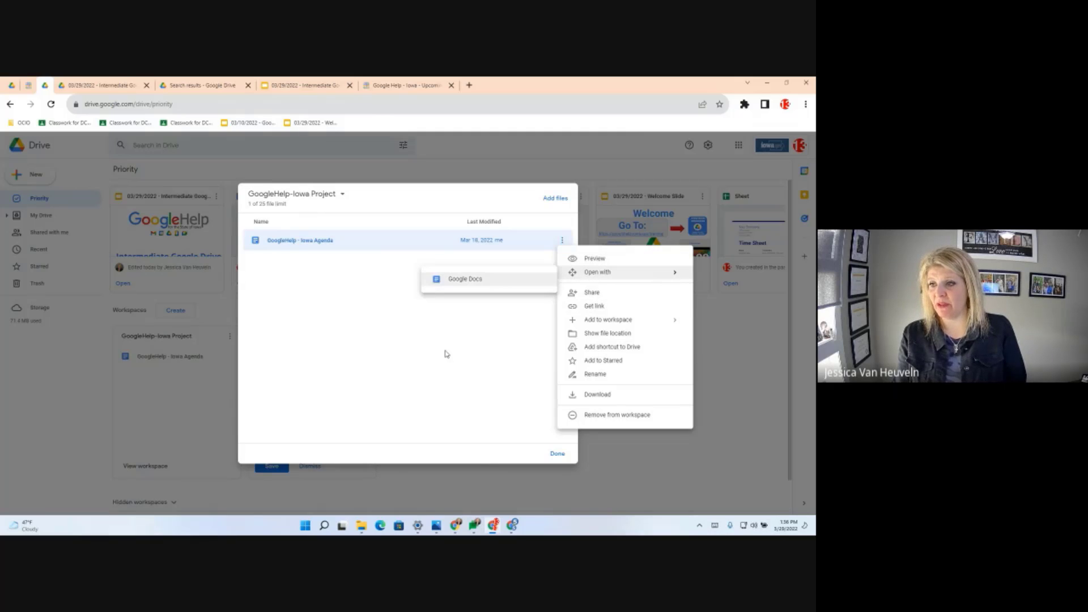
pyautogui.click(455, 288)
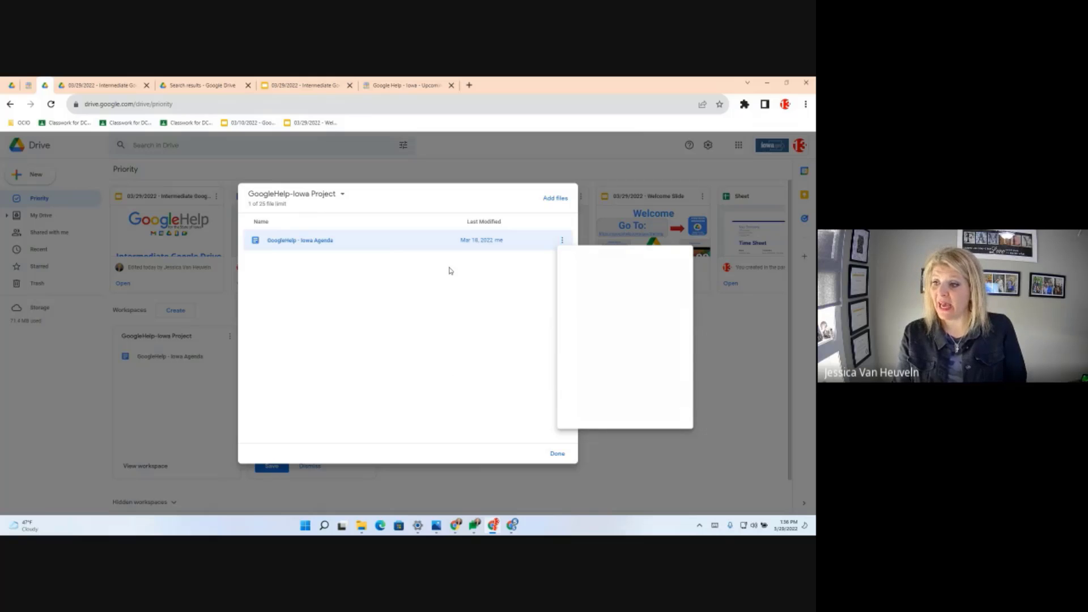
# - Close the workspace window and return to My Drive, ready to search
pyautogui.click(557, 453)
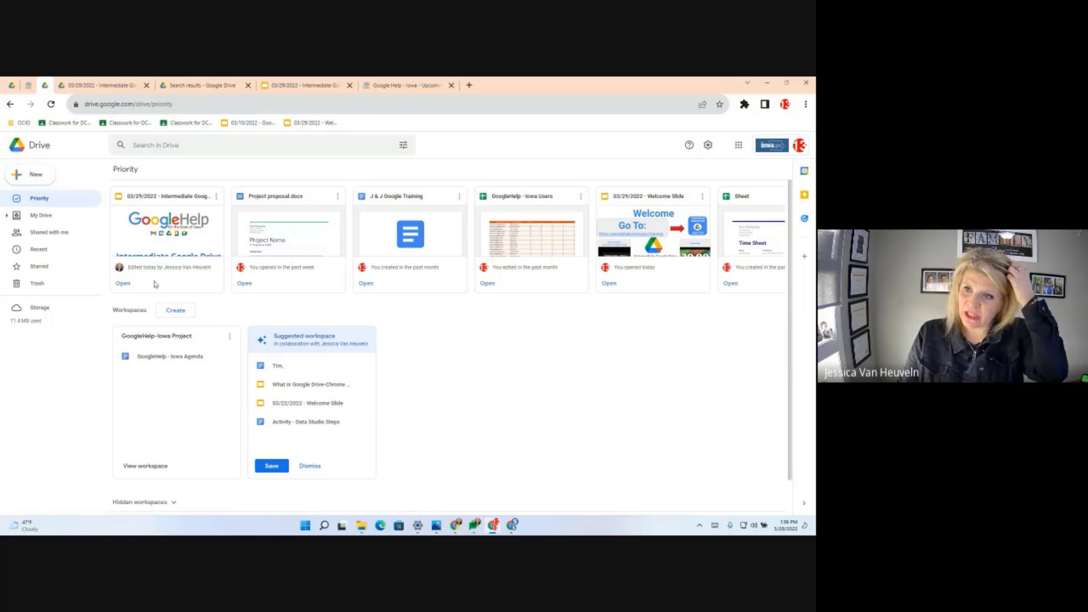
pyautogui.click(53, 217)
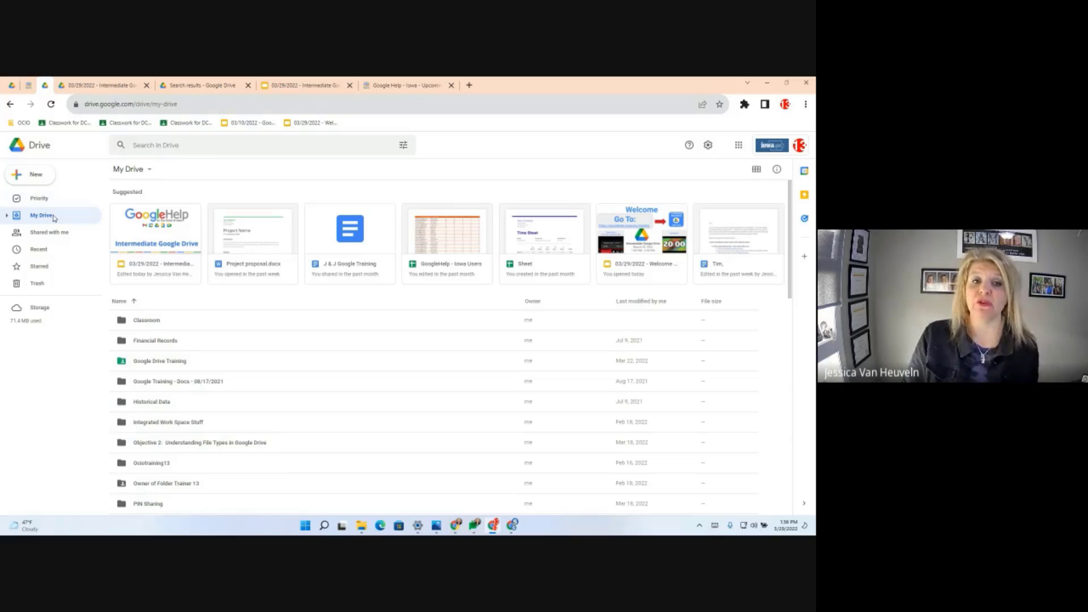
pyautogui.click(182, 146)
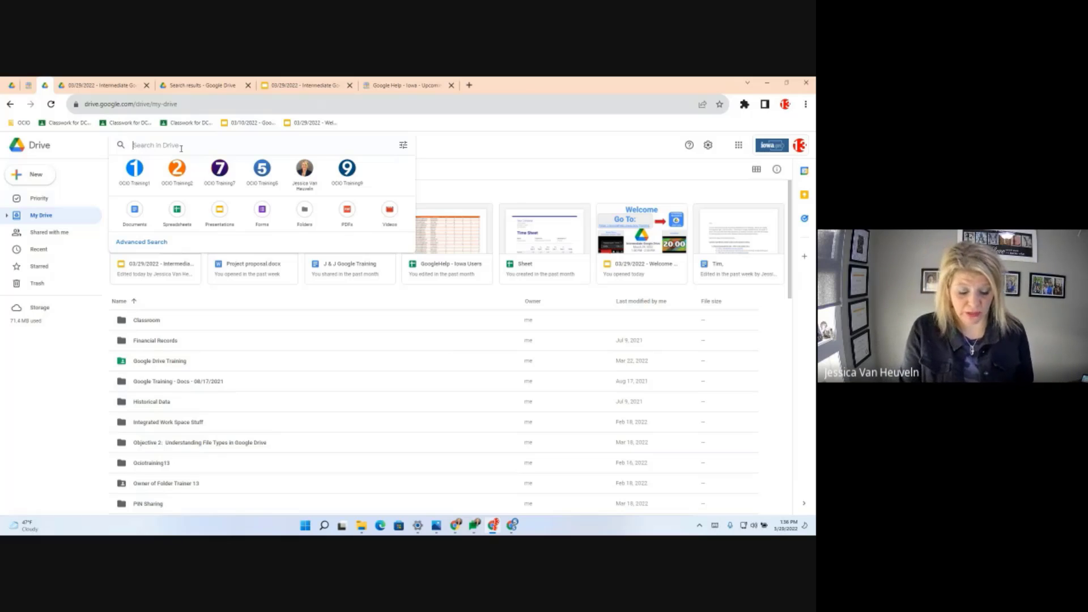
# - Search for 'GoogleHelp', filter to Spreadsheets, and select GoogleHelp - Iowa Users
pyautogui.write('Google')
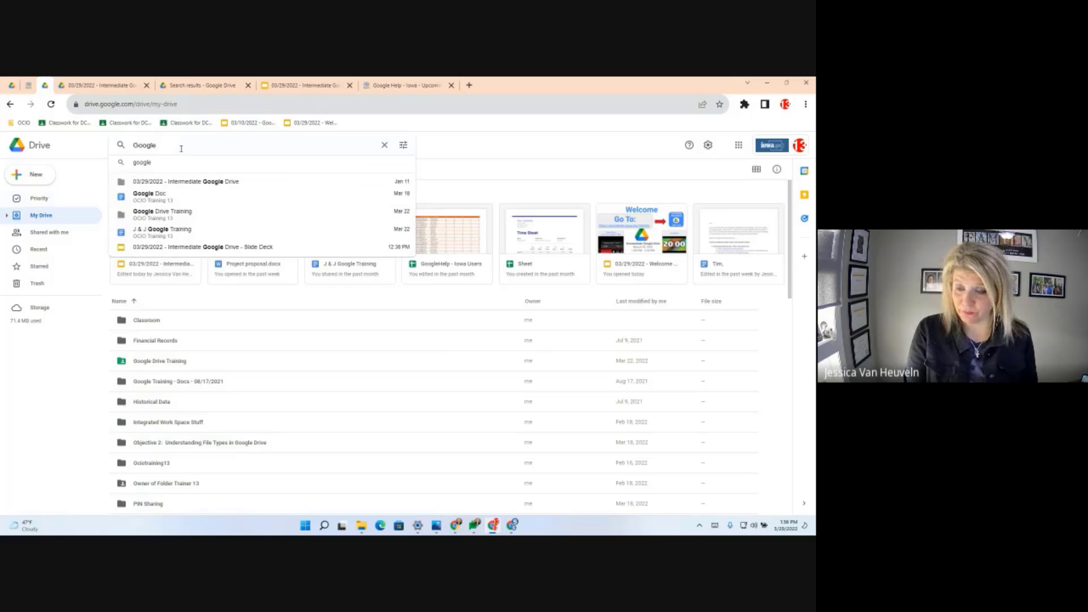
pyautogui.write('Help')
pyautogui.press('Return')
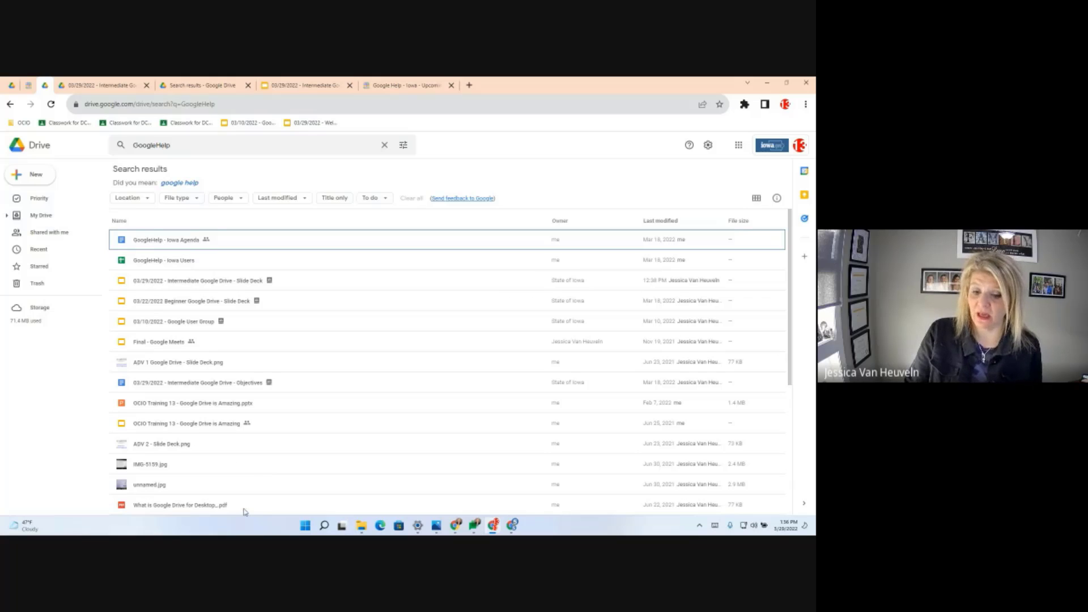
pyautogui.click(197, 198)
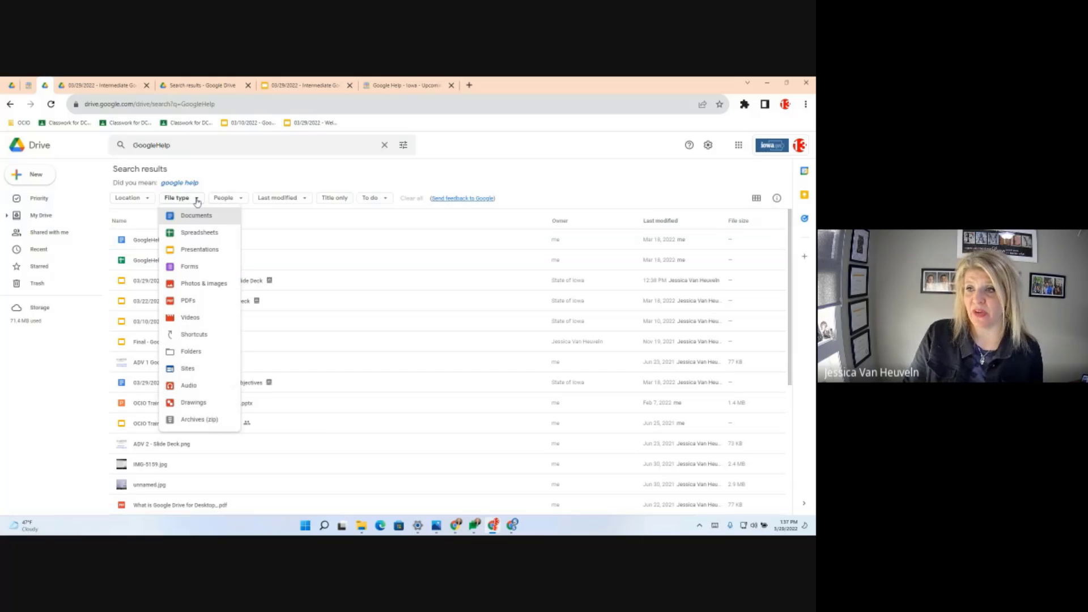
pyautogui.click(200, 235)
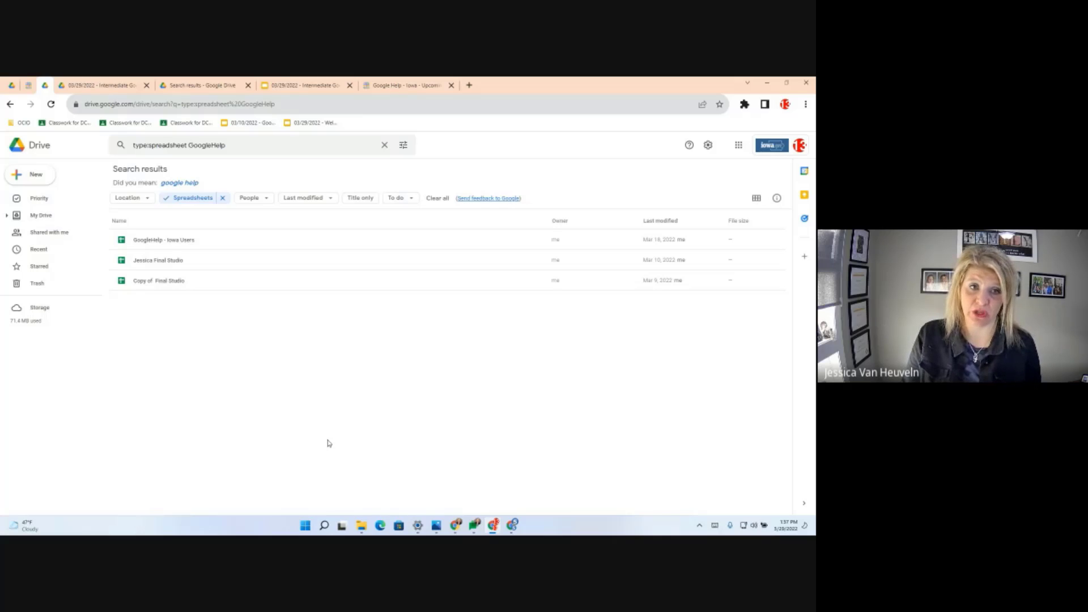
pyautogui.click(169, 244)
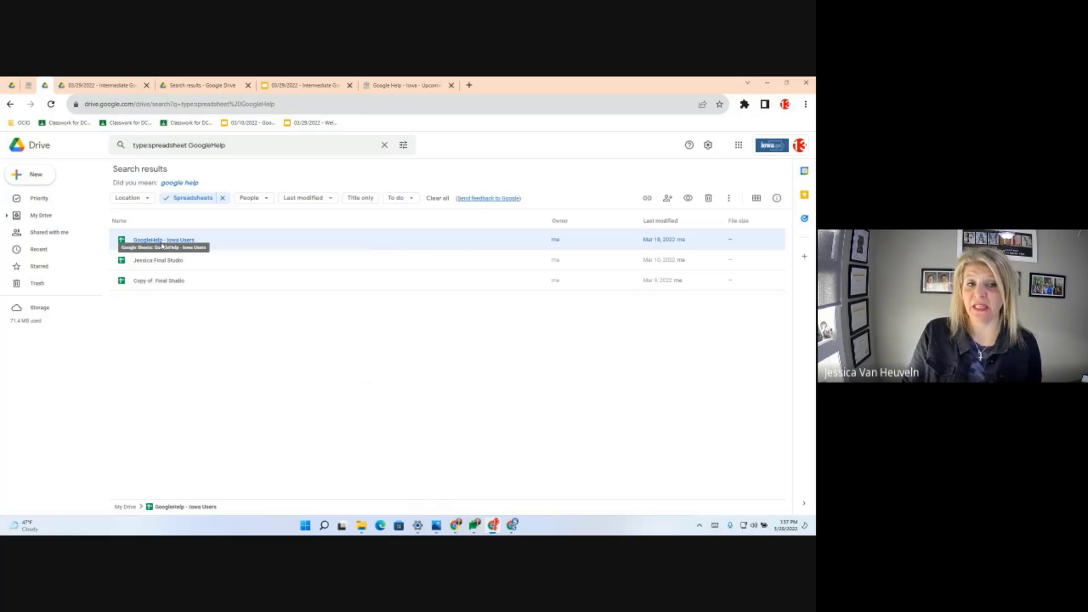
# - Add GoogleHelp - Iowa Users to the GoogleHelp-Iowa Project workspace, then view Priority
pyautogui.rightClick(162, 246)
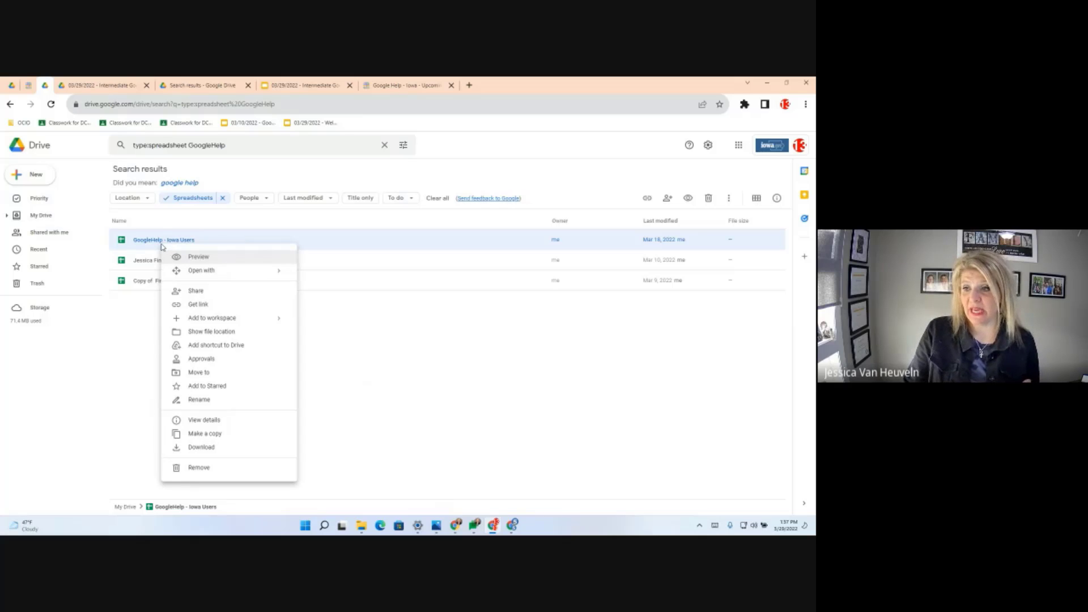
pyautogui.moveTo(209, 319)
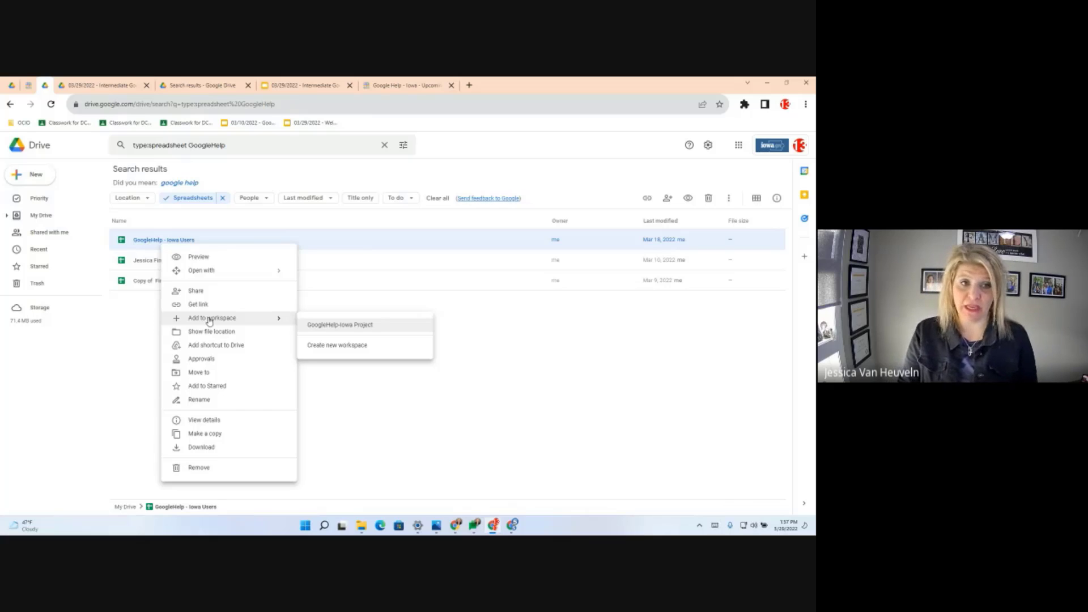
pyautogui.click(335, 328)
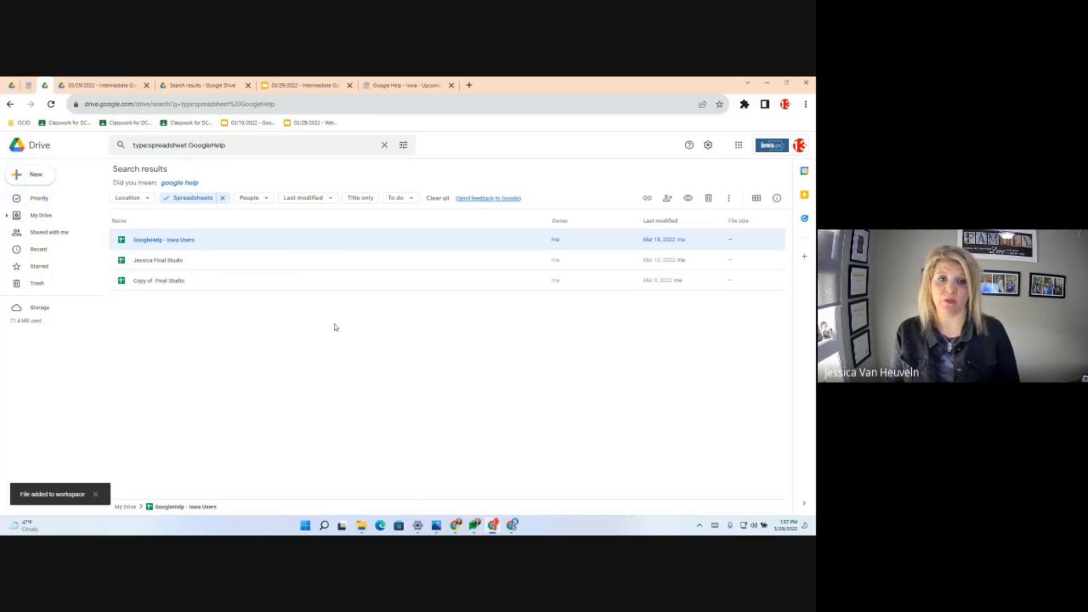
pyautogui.click(19, 202)
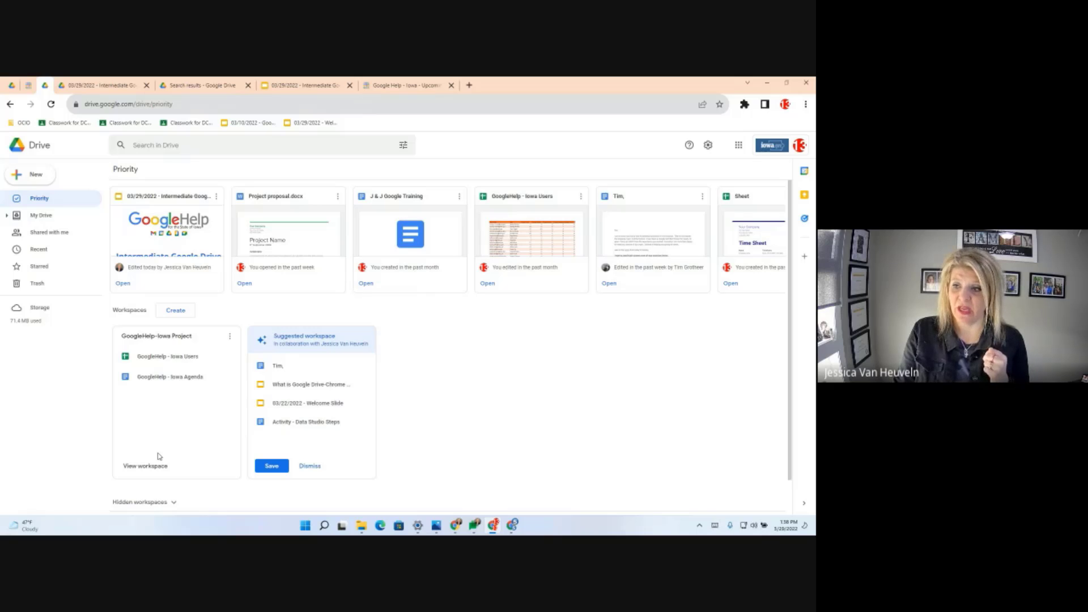
pyautogui.click(146, 467)
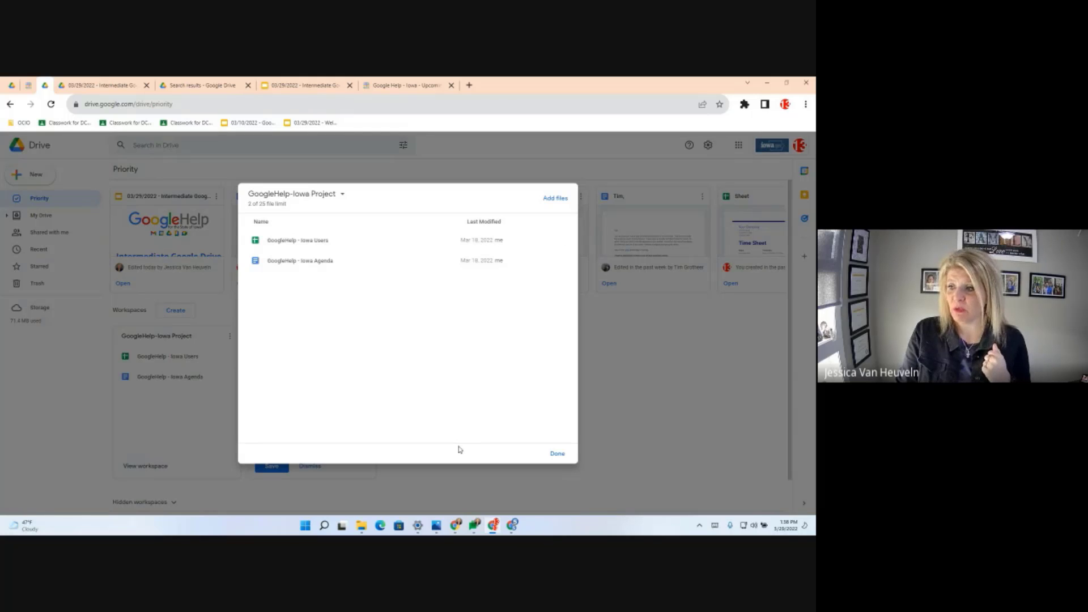
pyautogui.click(557, 454)
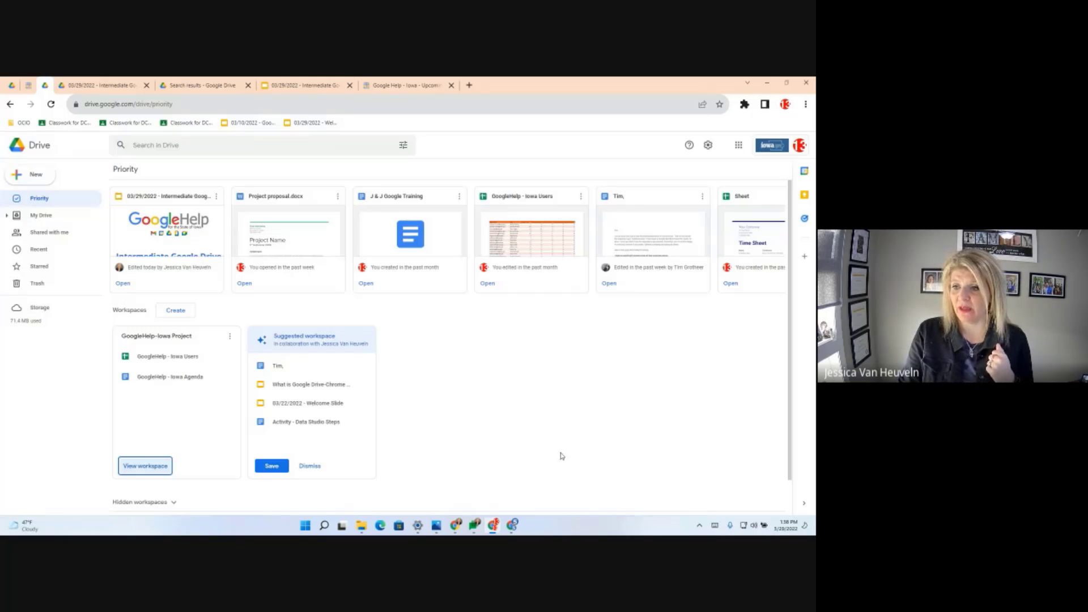
pyautogui.scroll(-1, 465, 450)
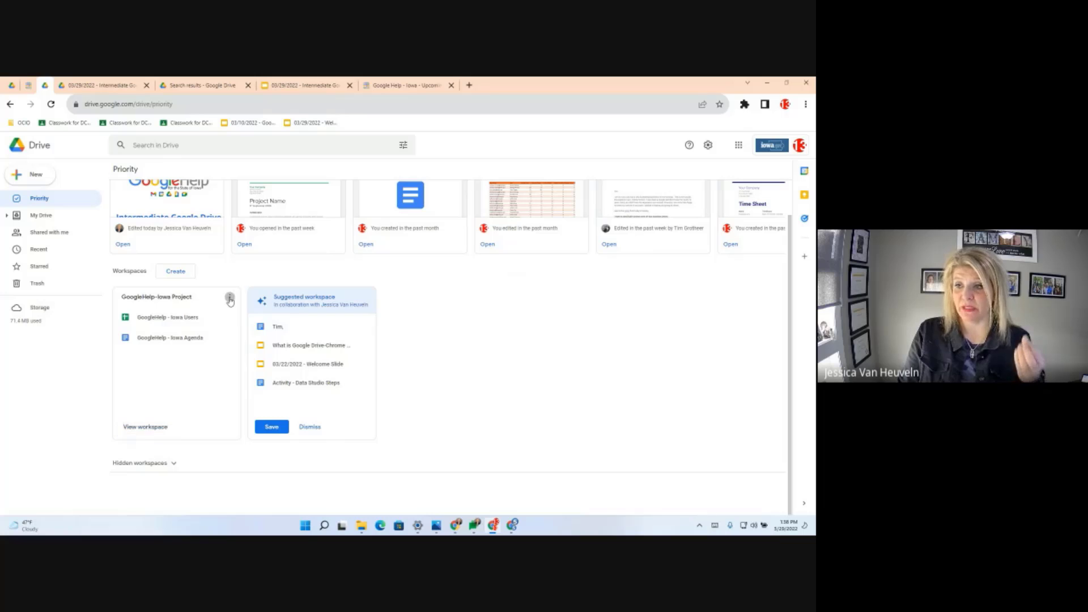
# - Hide the GoogleHelp-Iowa Project workspace and expand the Hidden workspaces list
pyautogui.click(229, 298)
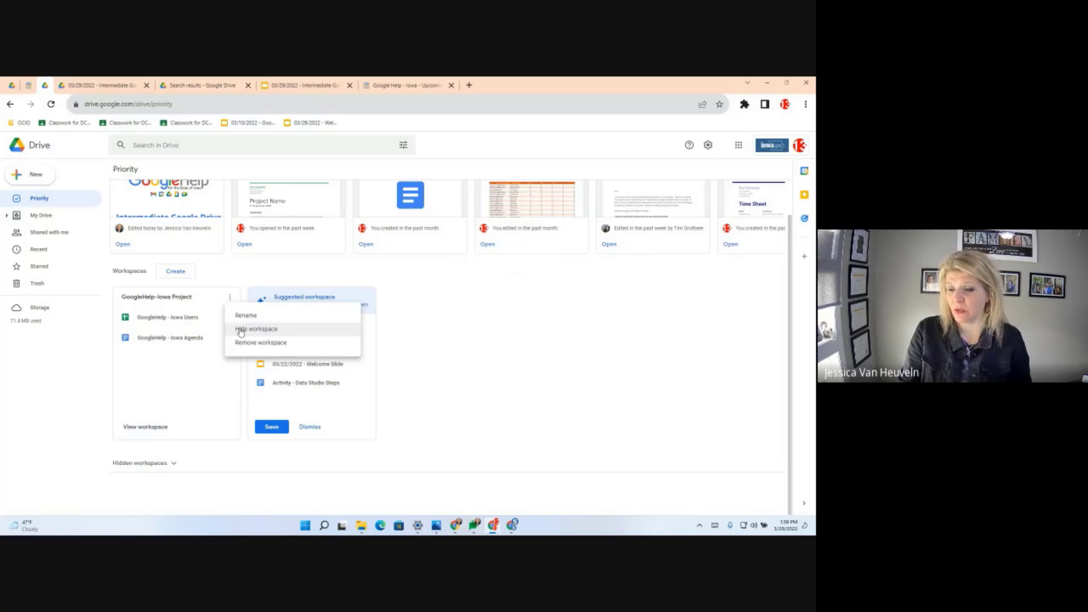
pyautogui.click(241, 333)
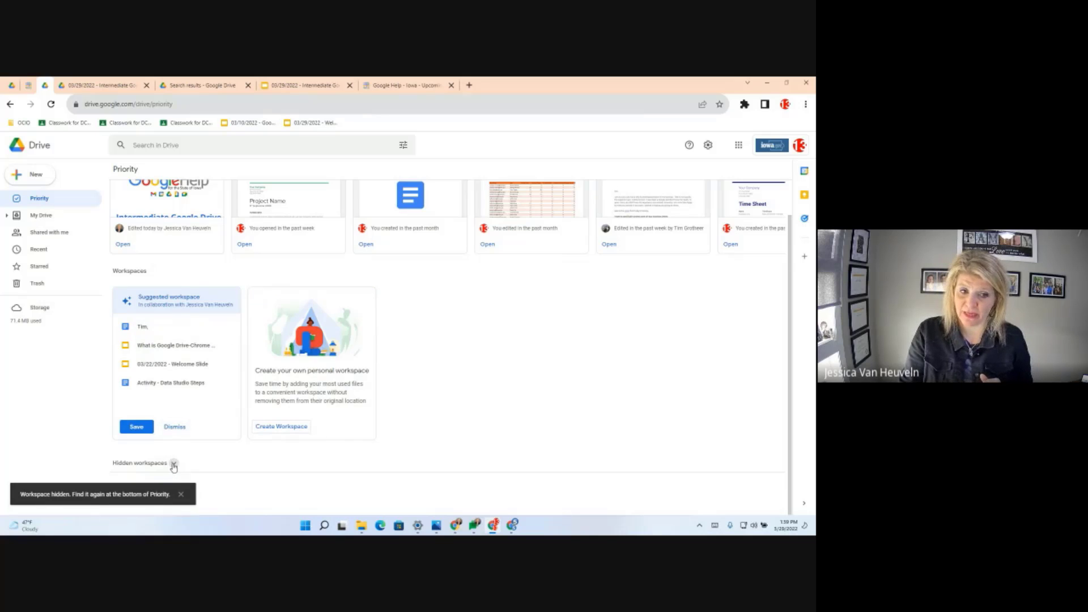
pyautogui.click(181, 495)
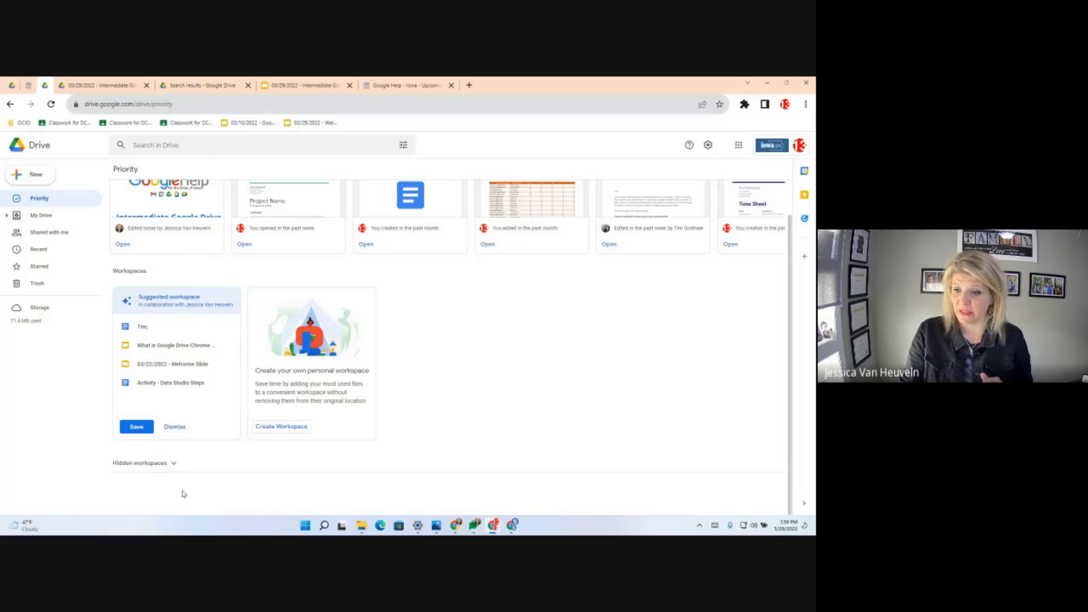
pyautogui.click(173, 463)
pyautogui.scroll(-1, 274, 468)
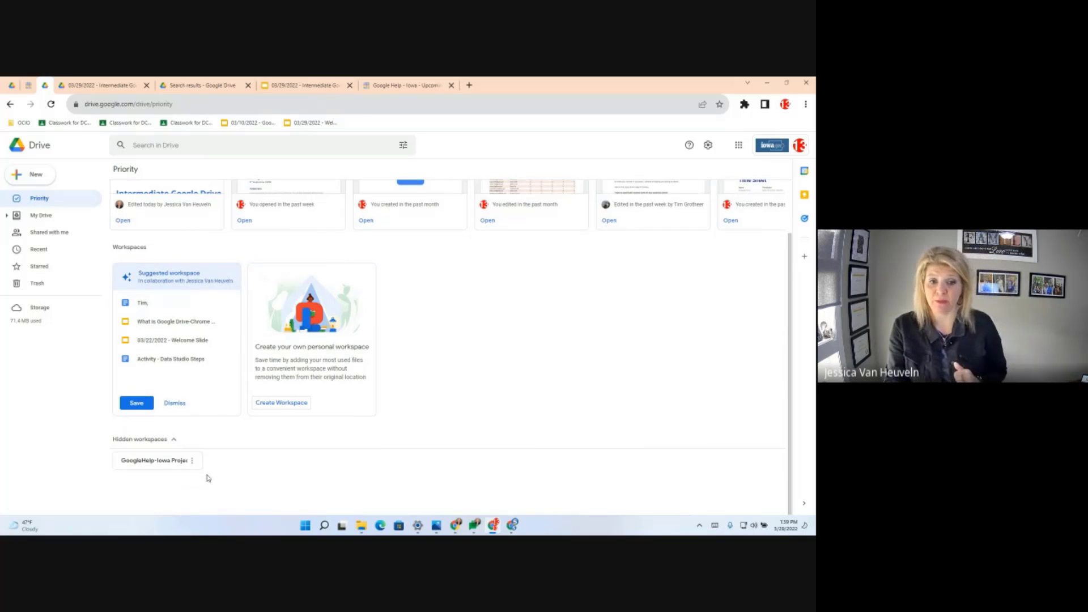
pyautogui.click(192, 462)
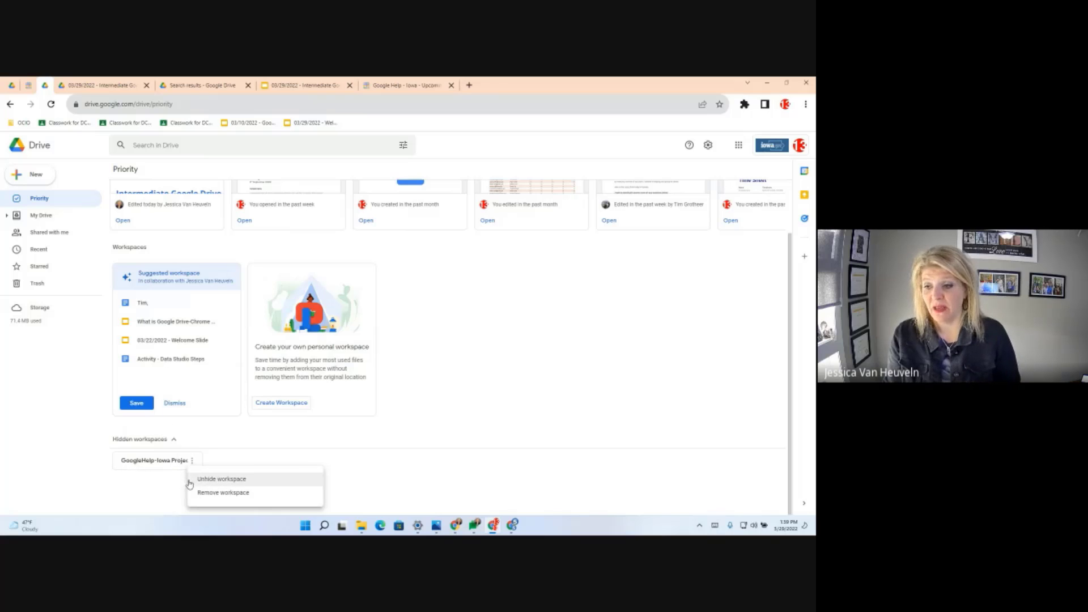
pyautogui.click(233, 486)
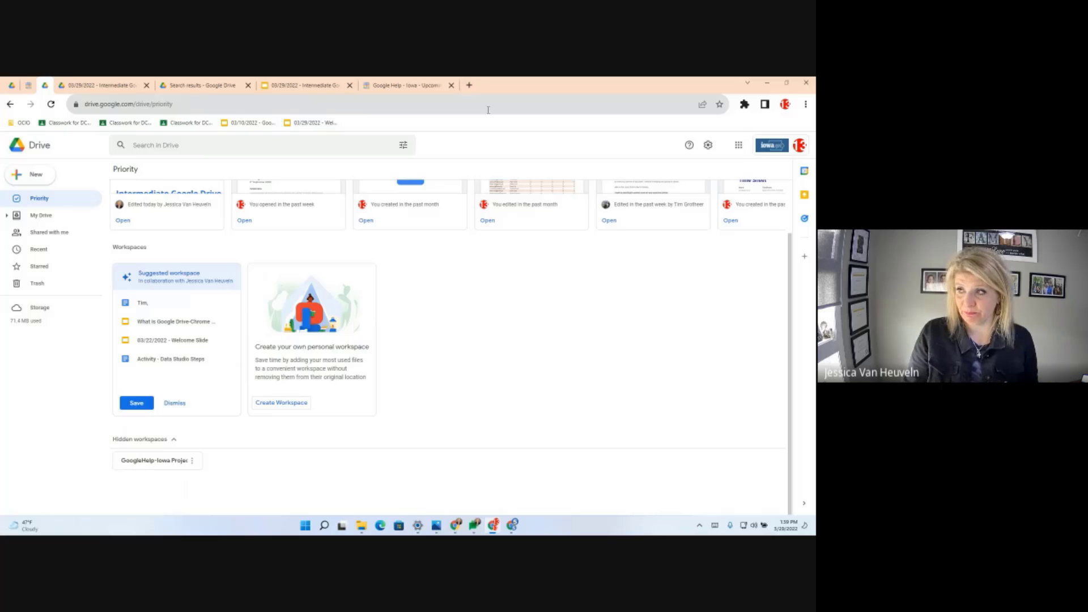
pyautogui.click(469, 85)
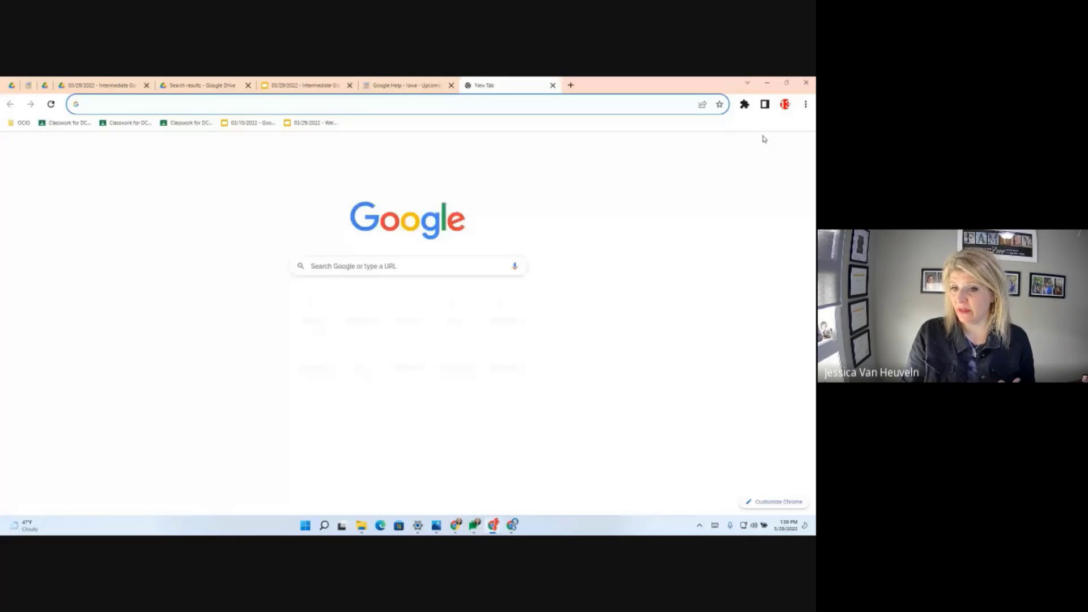
# - Open Google Drive from the Google apps grid in the new tab and go to Priority
pyautogui.click(782, 146)
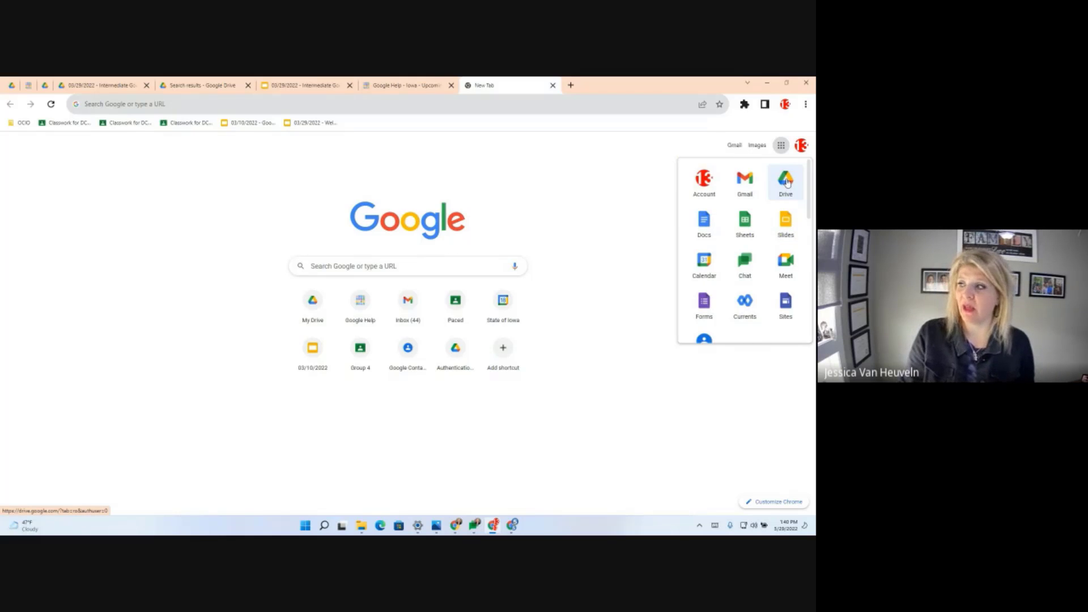
pyautogui.click(788, 183)
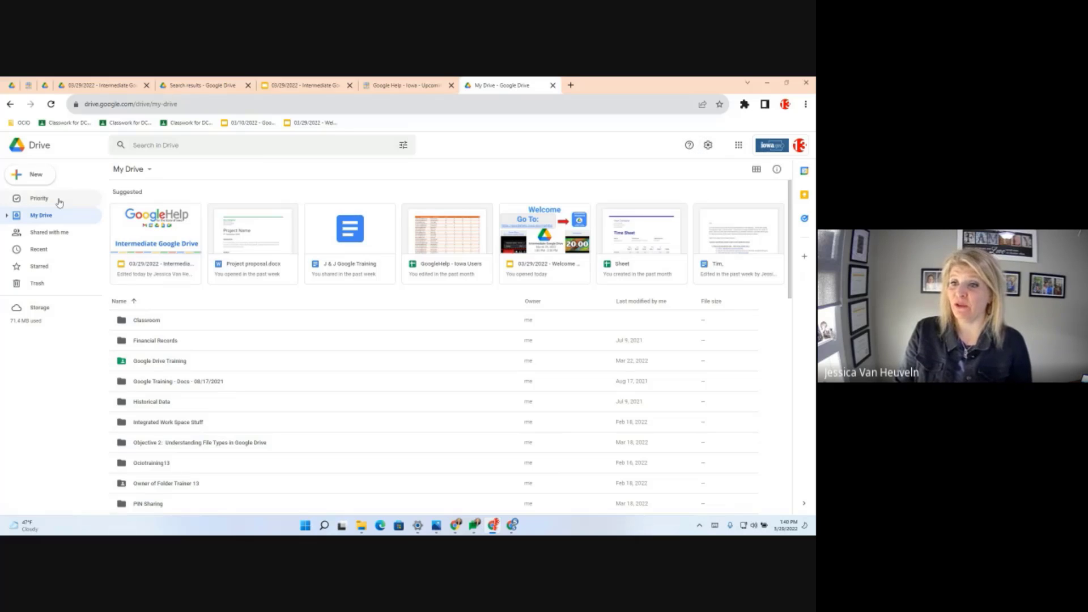
pyautogui.click(40, 199)
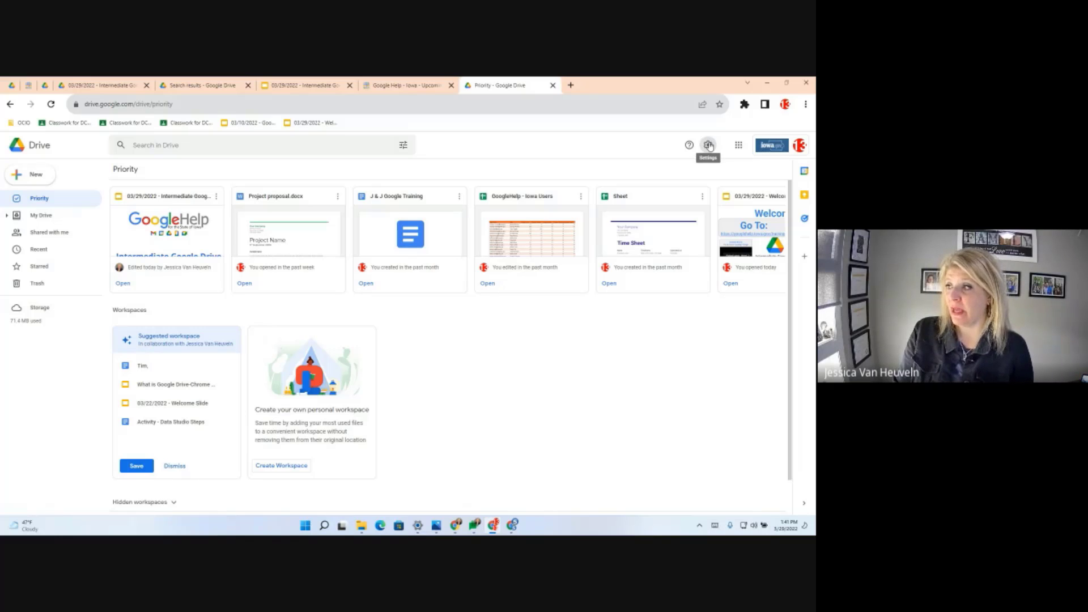
pyautogui.click(708, 145)
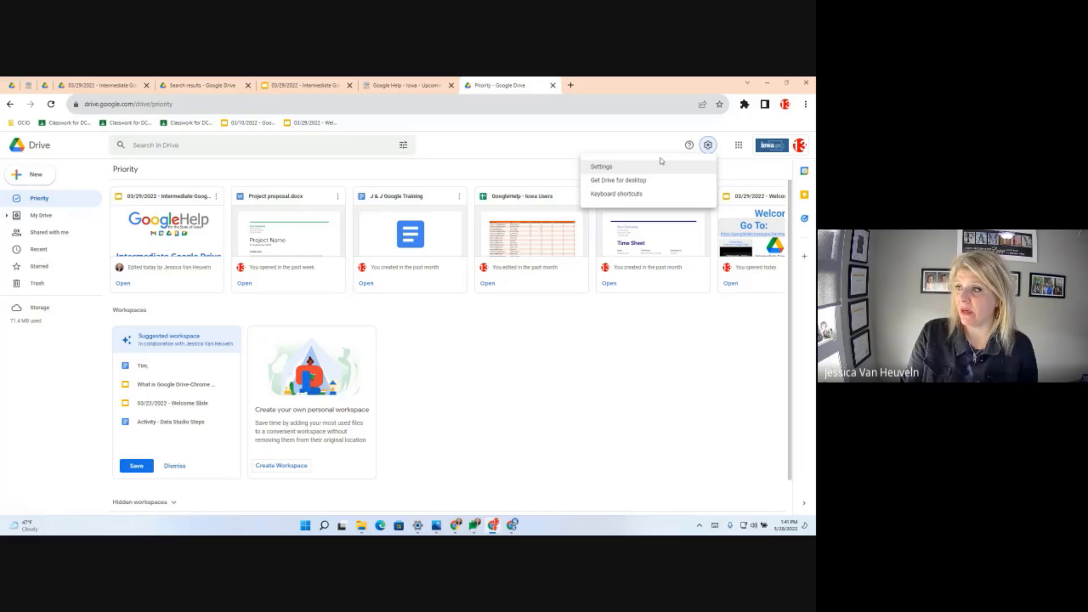
# - Turn on 'Make Priority my default home page' in Drive's general settings and save
pyautogui.click(633, 168)
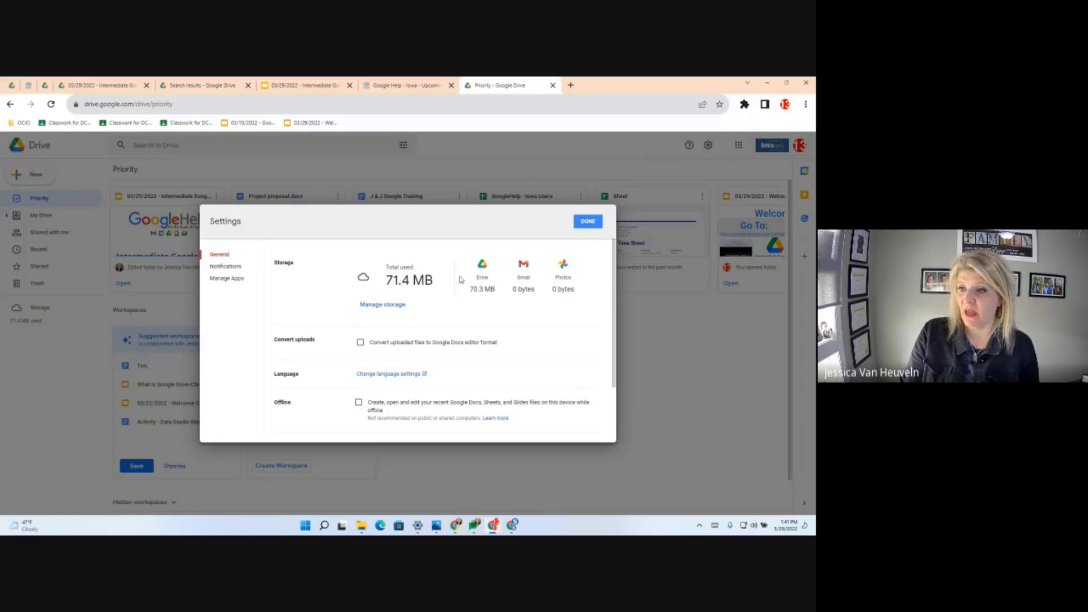
pyautogui.scroll(-3, 457, 324)
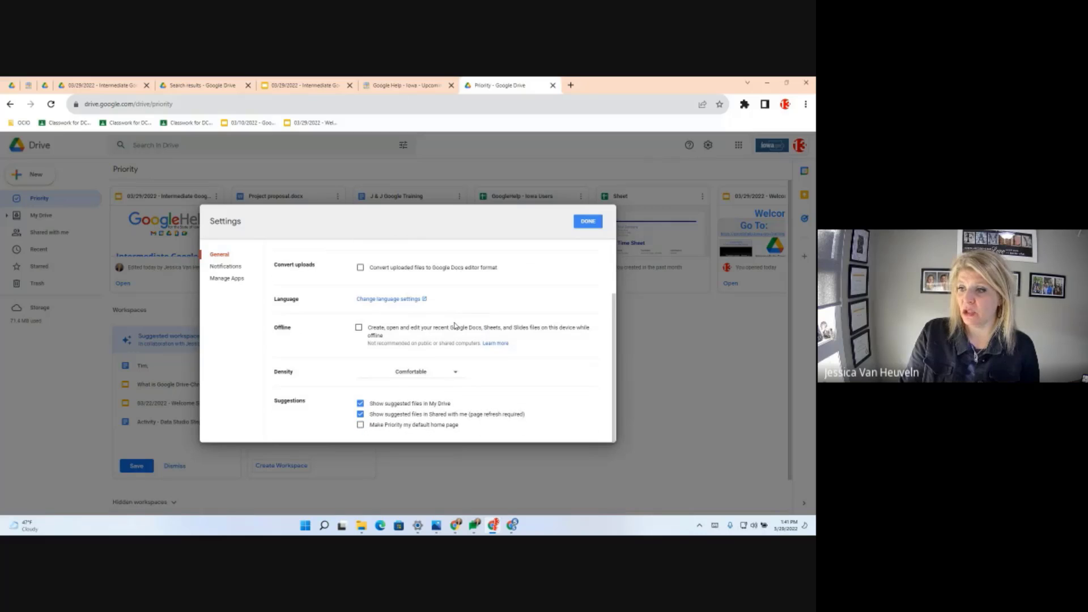
pyautogui.click(360, 426)
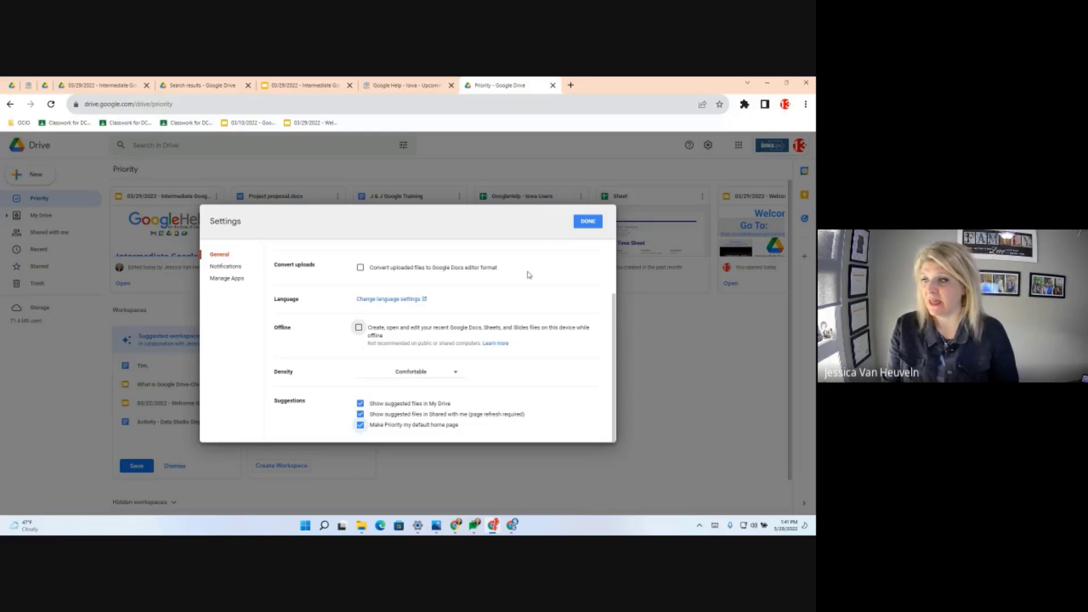
pyautogui.click(588, 222)
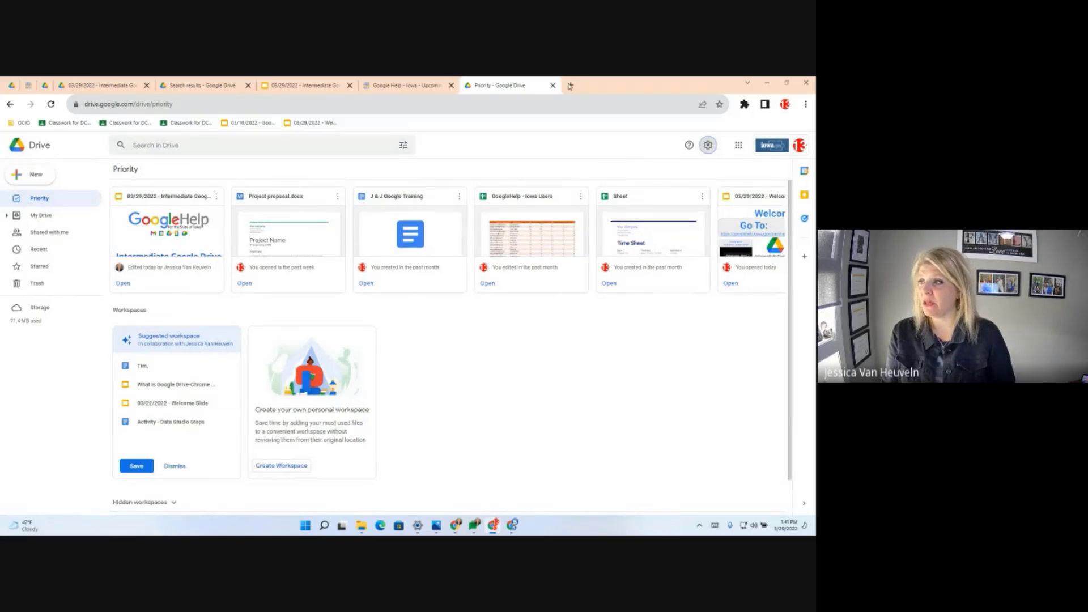
# - Open Drive in a fresh browser tab from the apps grid, then switch to My Drive
pyautogui.click(570, 85)
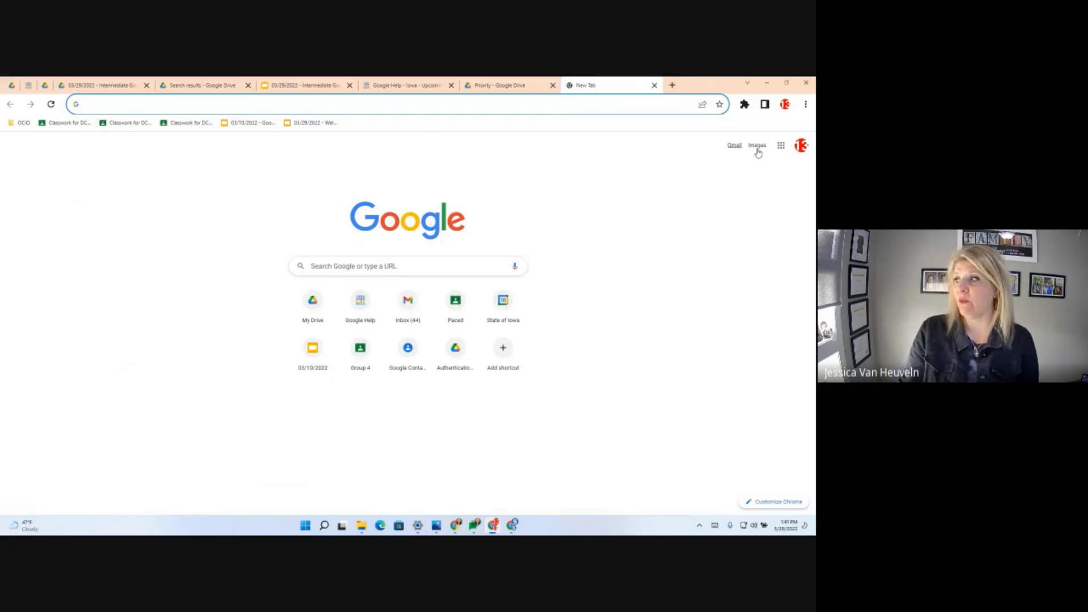
pyautogui.click(781, 146)
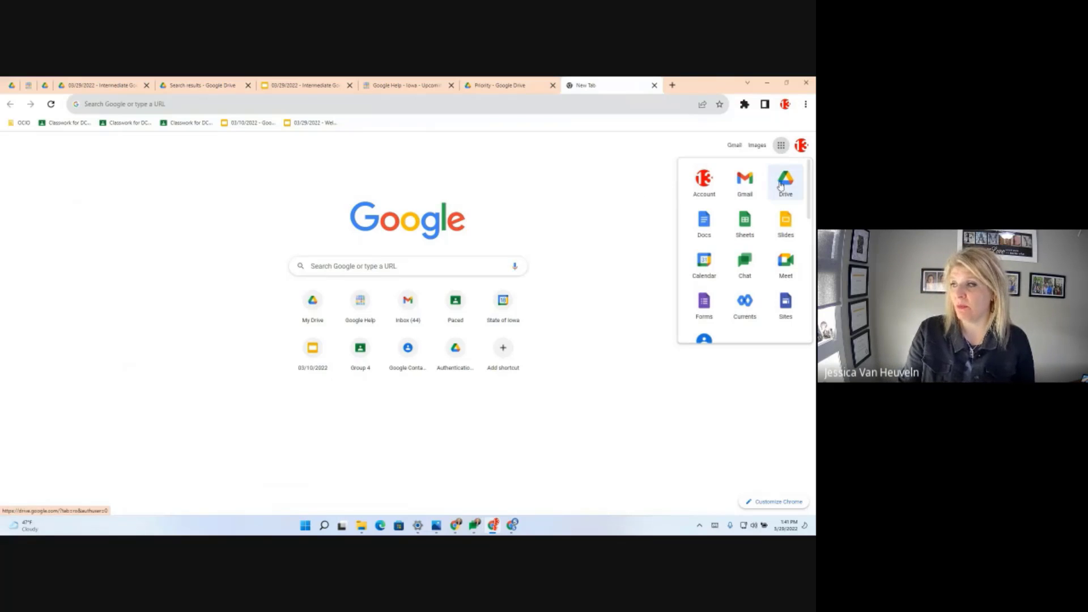
pyautogui.click(782, 185)
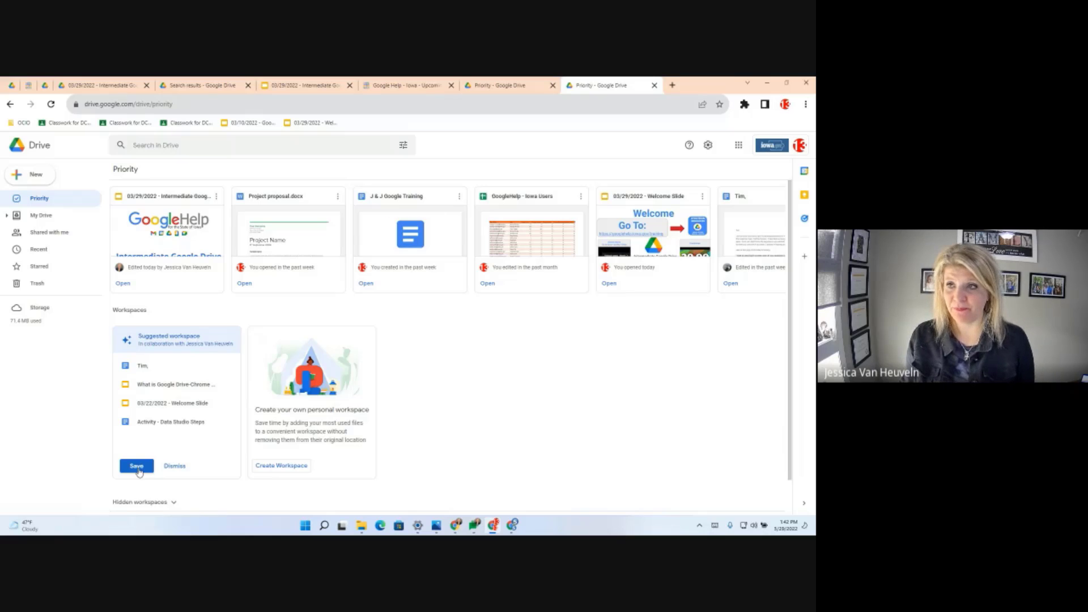
pyautogui.click(46, 219)
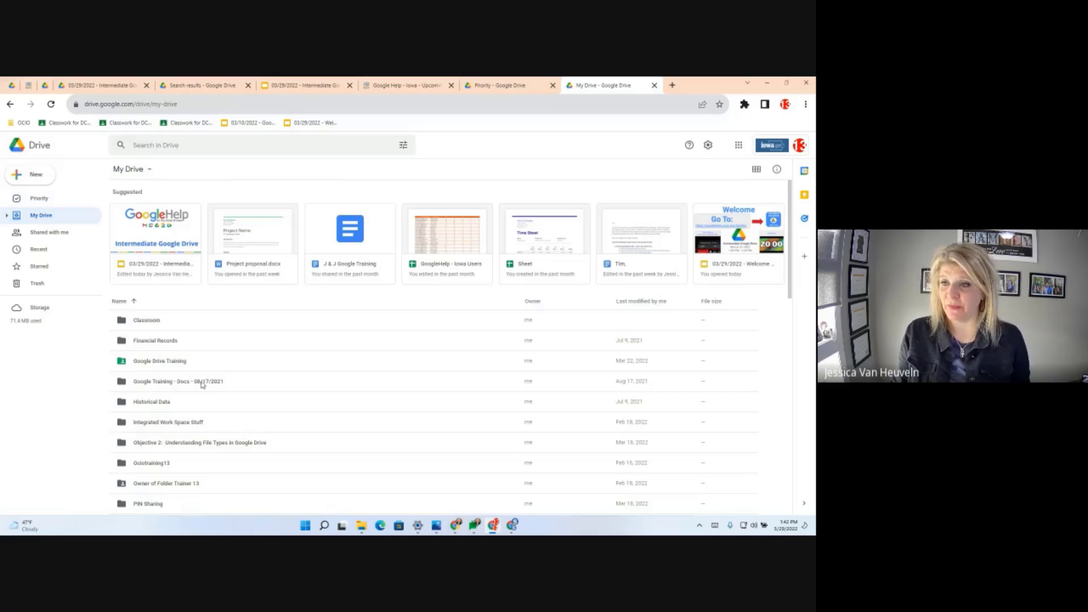
# - Scroll down My Drive and open the 'Objective 2: Understanding File Types in Google Drive' folder
pyautogui.scroll(-3, 213, 363)
pyautogui.scroll(-1, 220, 403)
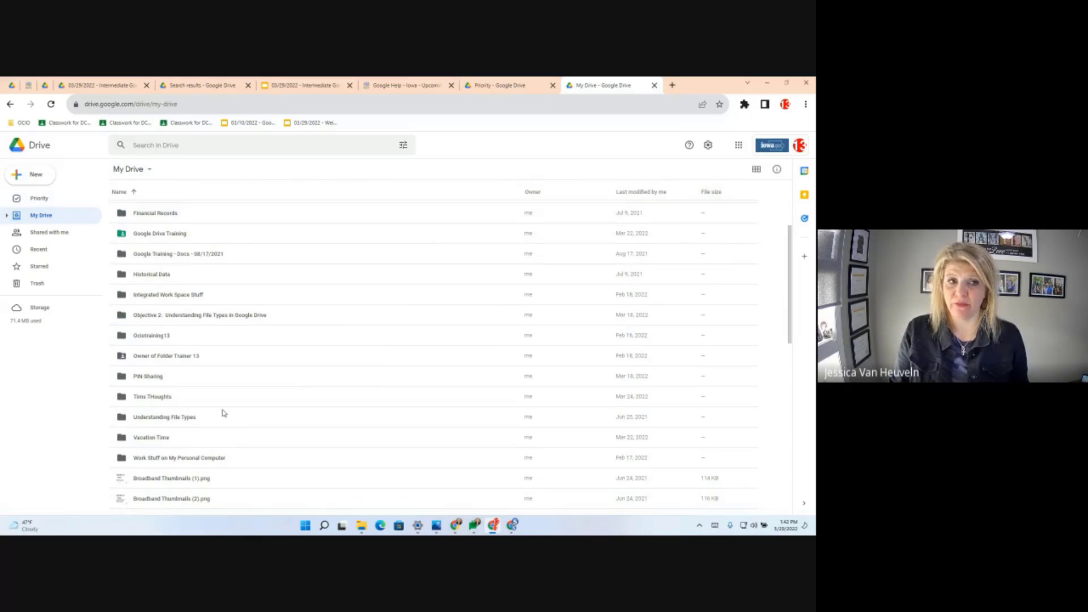
pyautogui.doubleClick(187, 316)
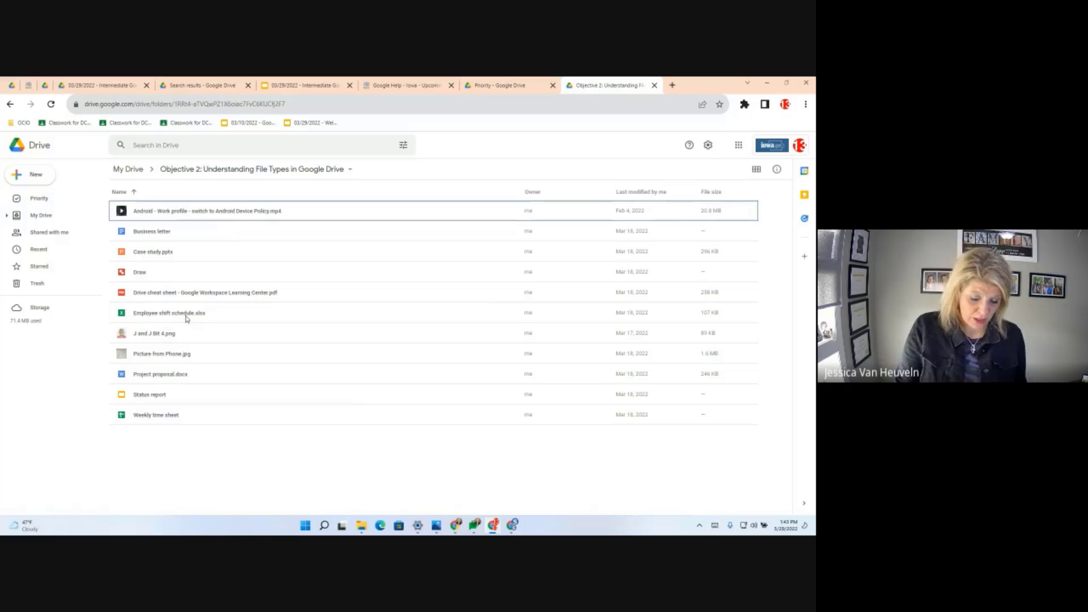
# - Zoom the page to 125%, select the Android work profile video, then the Business letter document
pyautogui.hotkey('ctrl', '+')
pyautogui.hotkey('ctrl', '+')
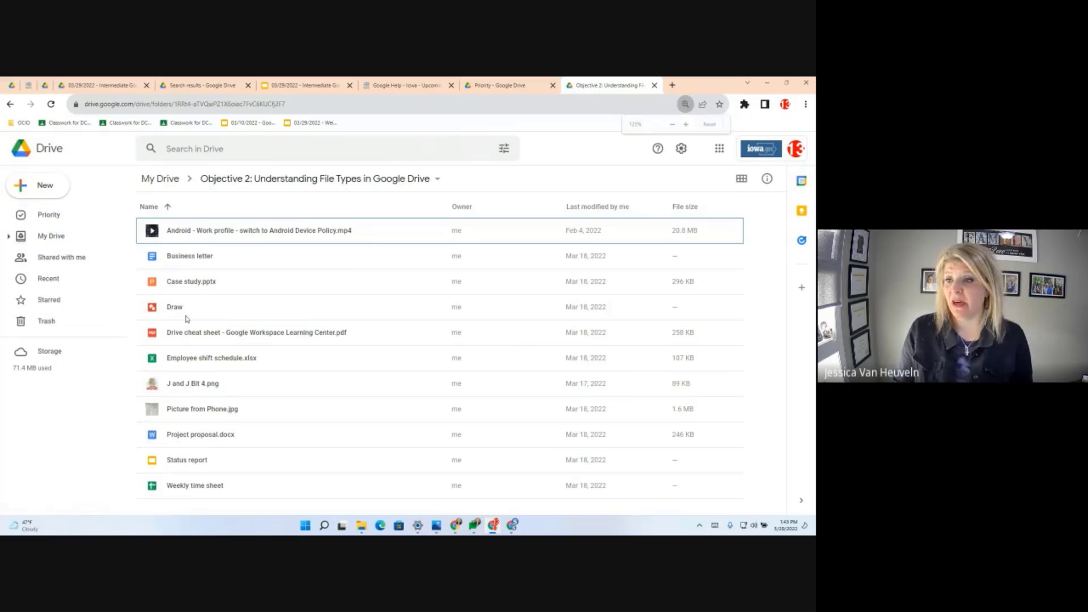
pyautogui.click(207, 238)
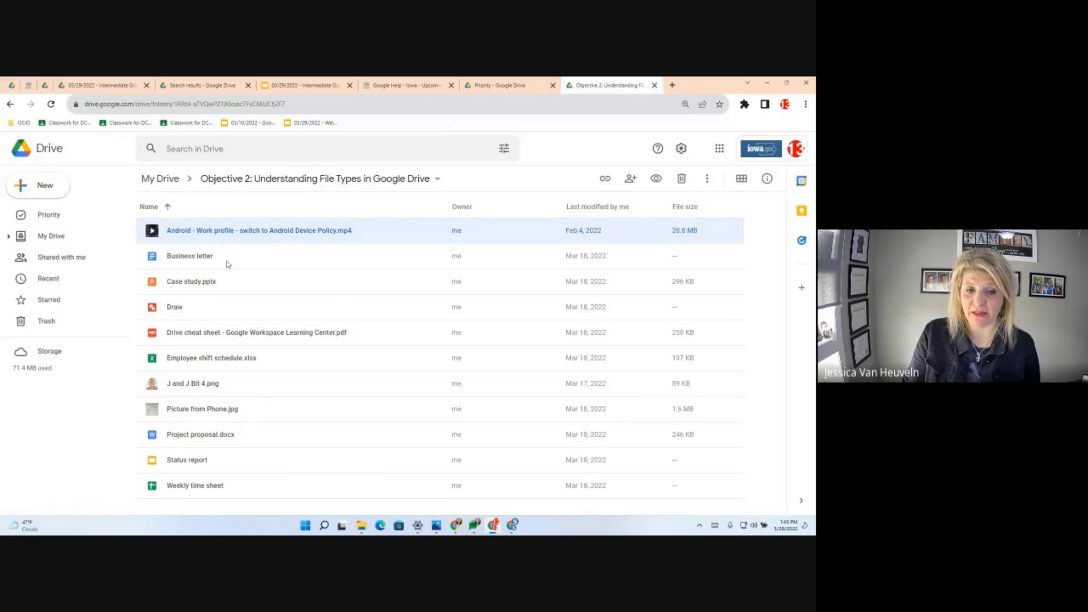
pyautogui.click(191, 257)
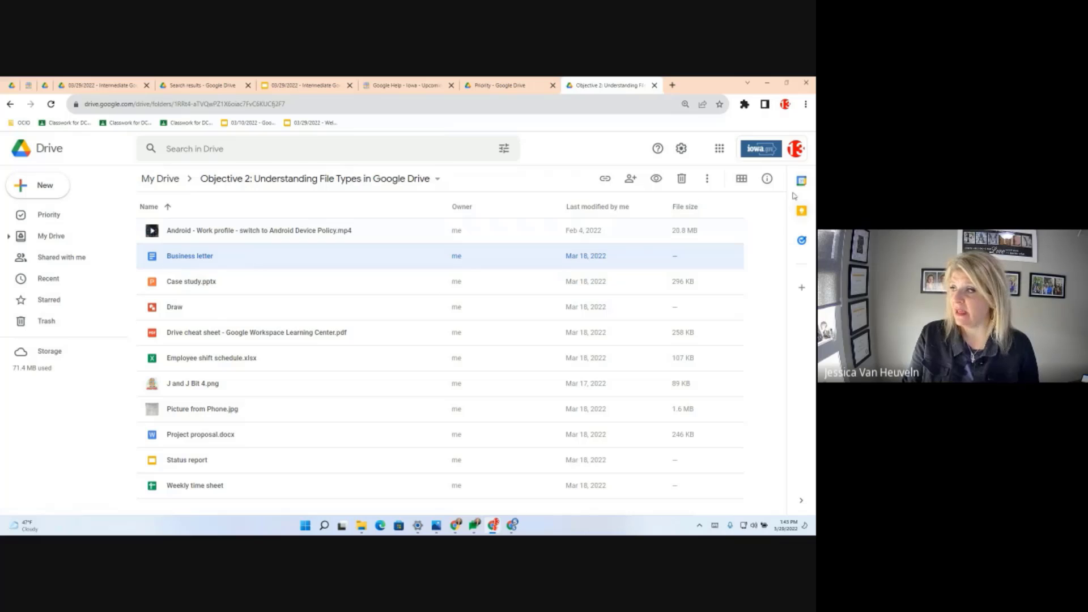
# - Show the details pane and highlight the Type values: Google Docs for Business letter, PowerPoint for Case study.pptx
pyautogui.click(767, 179)
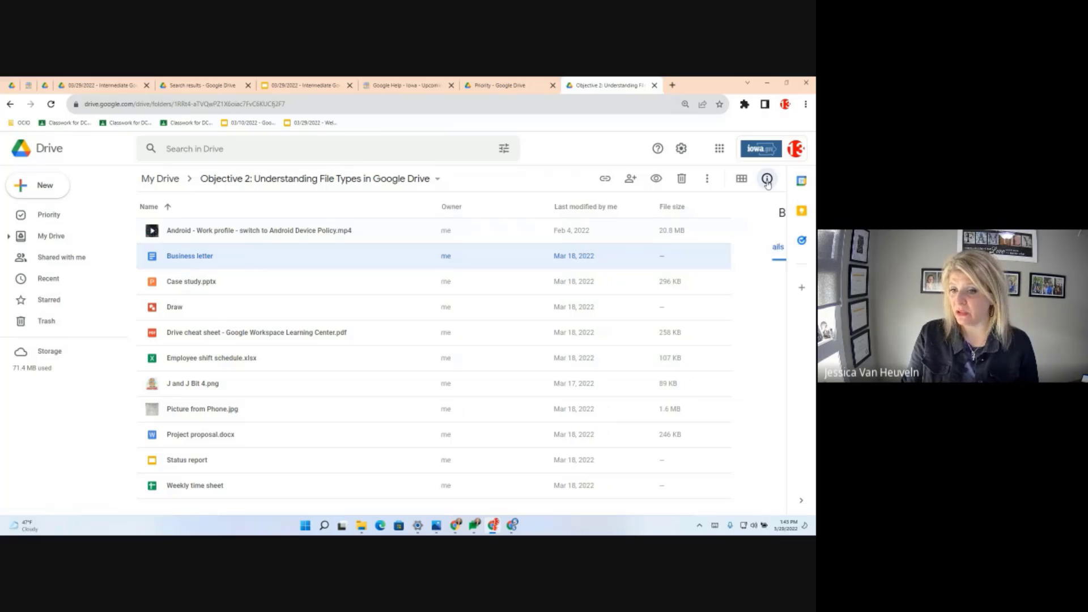
pyautogui.scroll(-2, 721, 410)
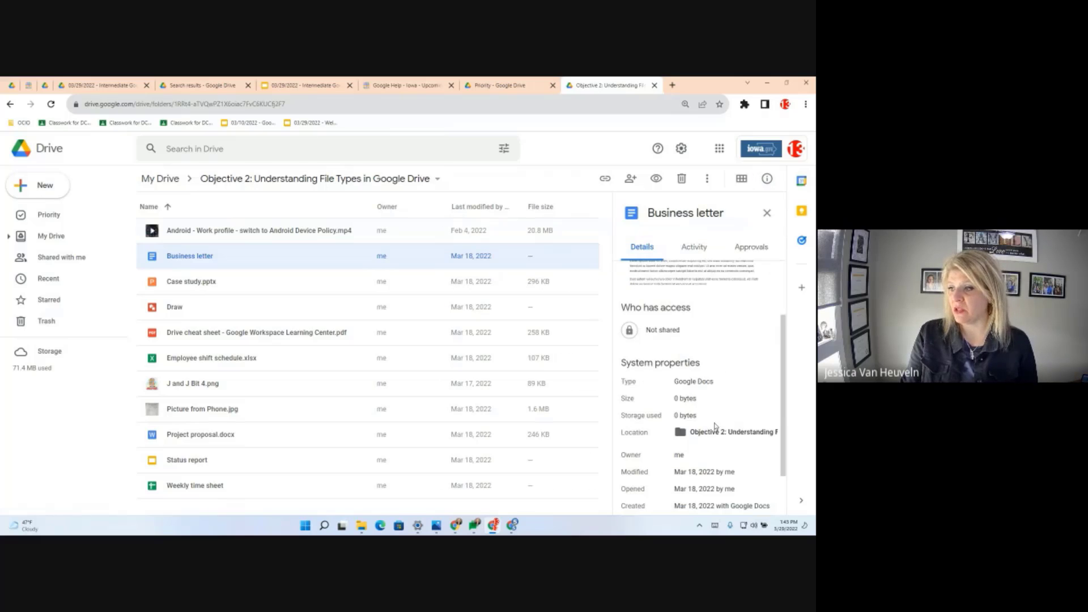
pyautogui.moveTo(624, 382); pyautogui.dragTo(717, 385)
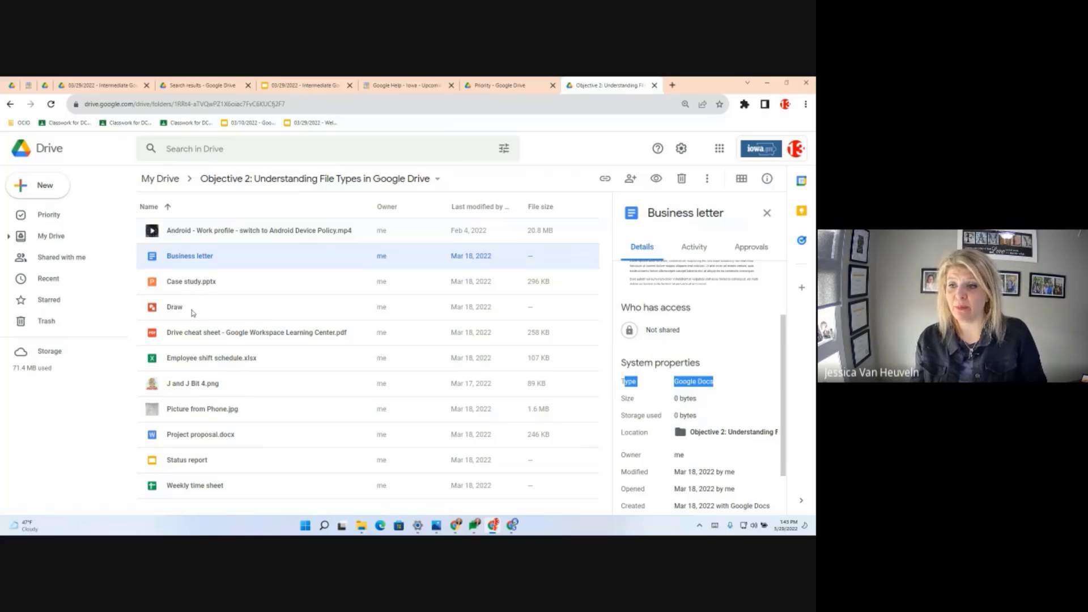
pyautogui.press('Down')
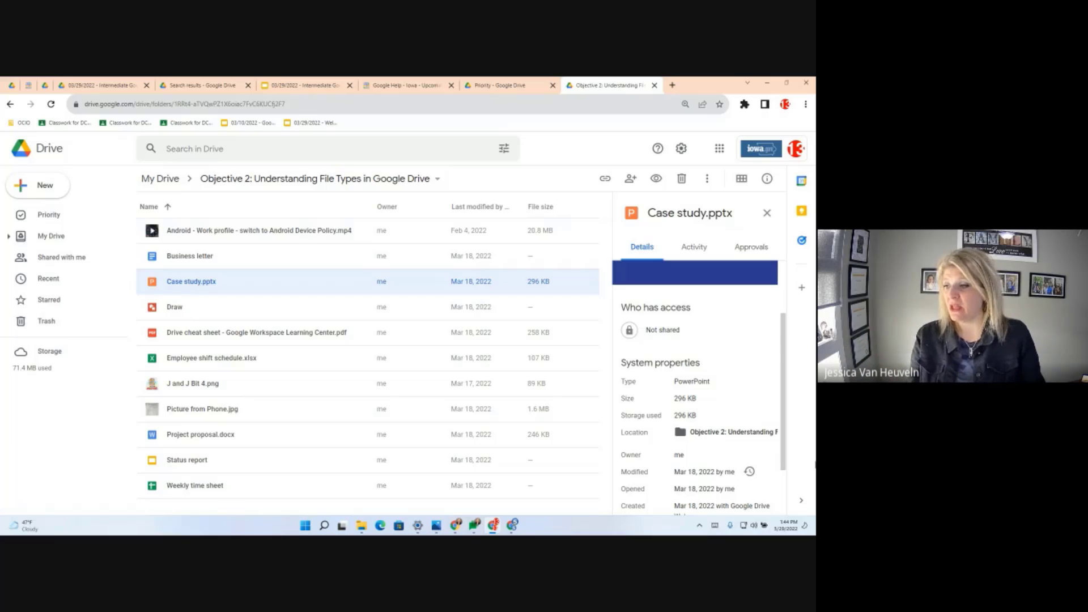
pyautogui.moveTo(713, 384); pyautogui.dragTo(673, 382)
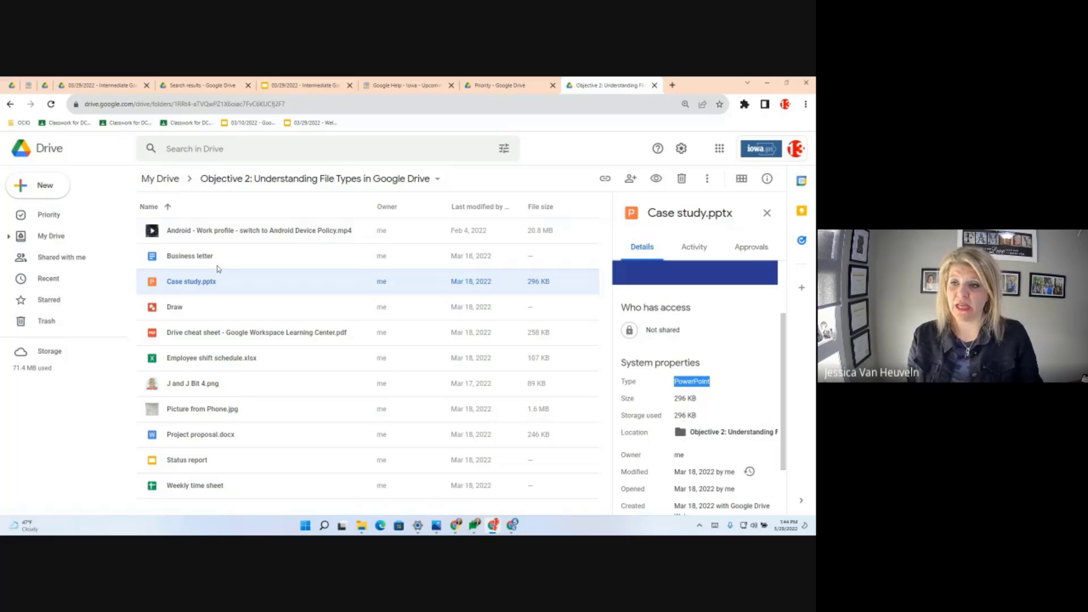
# - Step through file details: Draw file, cheat sheet PDF, shift schedule xlsx, png, jpg, Project proposal.docx, Status report
pyautogui.click(185, 318)
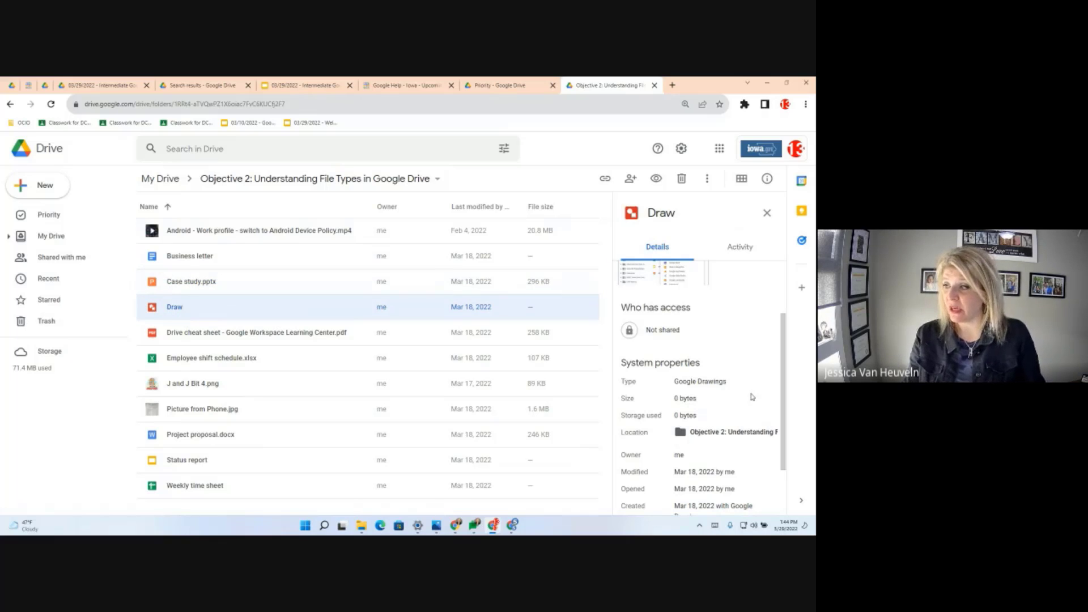
pyautogui.scroll(3, 715, 368)
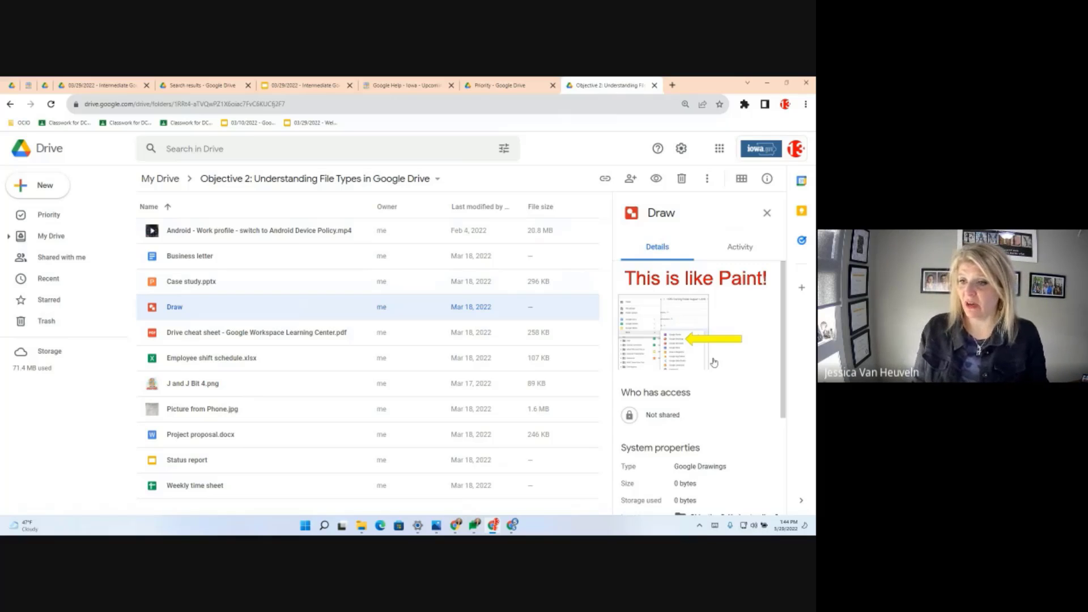
pyautogui.click(231, 335)
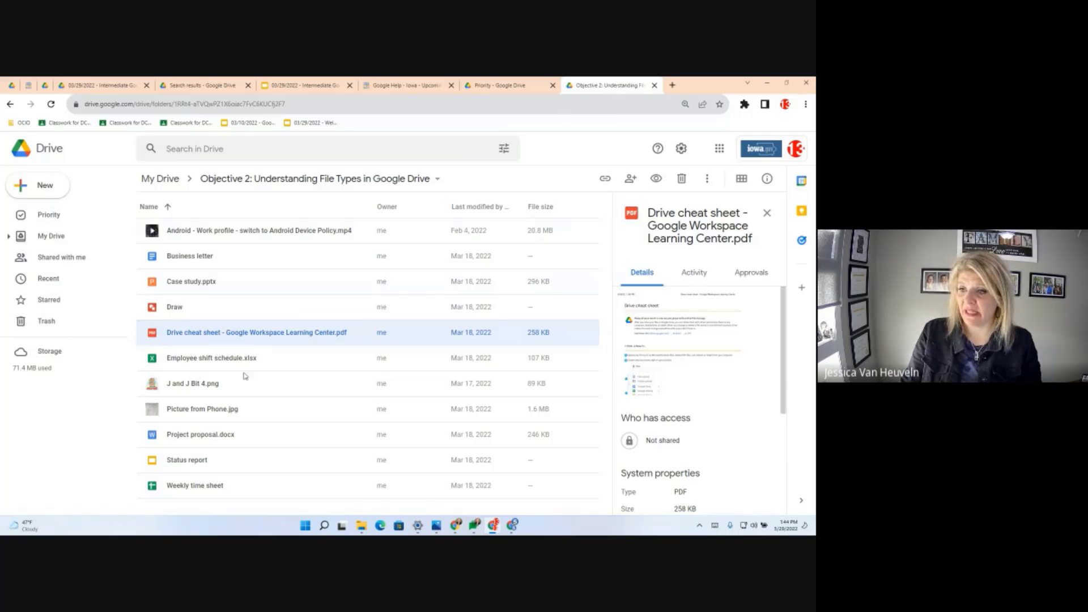
pyautogui.click(213, 364)
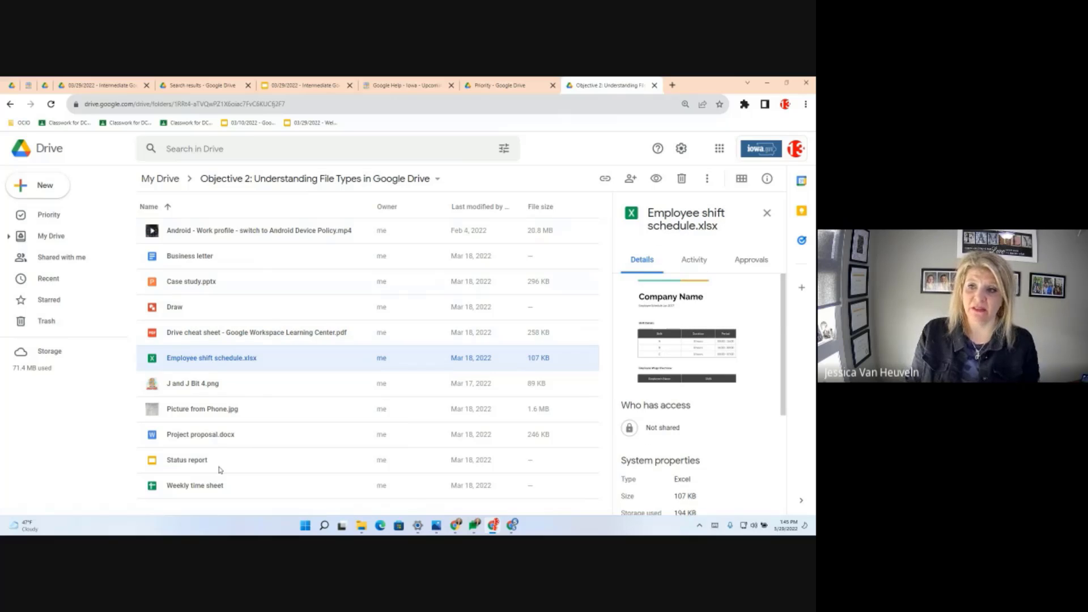
pyautogui.click(216, 390)
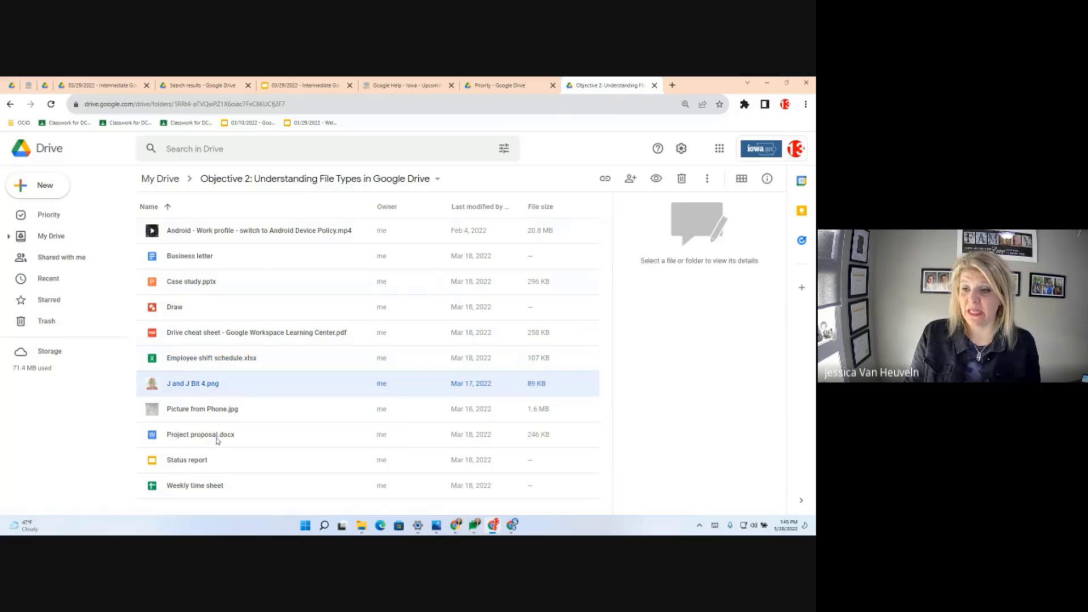
pyautogui.click(218, 414)
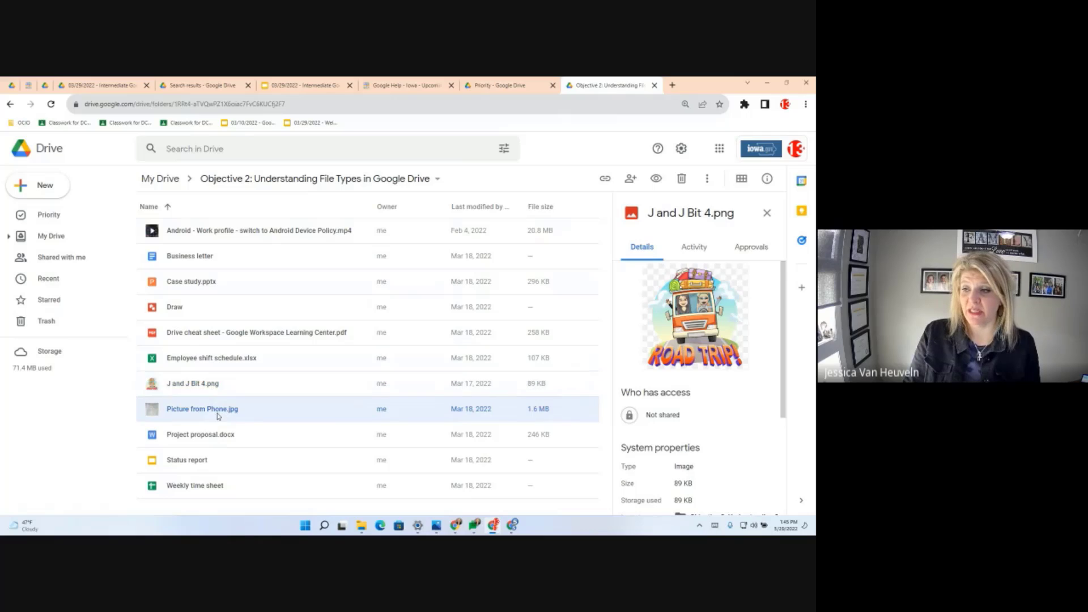
pyautogui.click(173, 441)
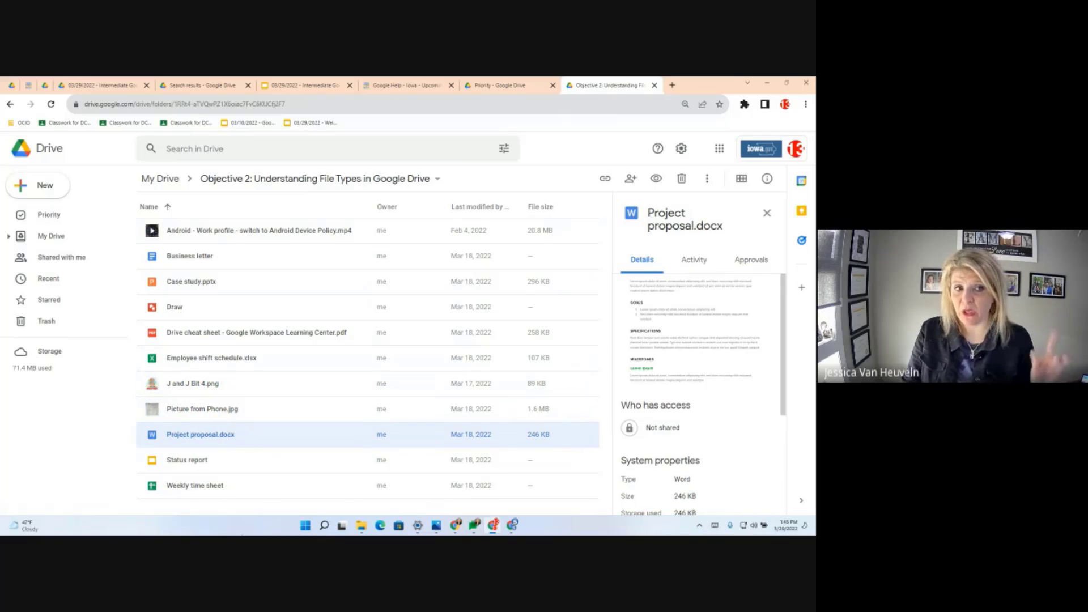
pyautogui.click(192, 466)
# - Show the Weekly time sheet details, then scroll down and back up through the folder's file thumbnails
pyautogui.click(177, 488)
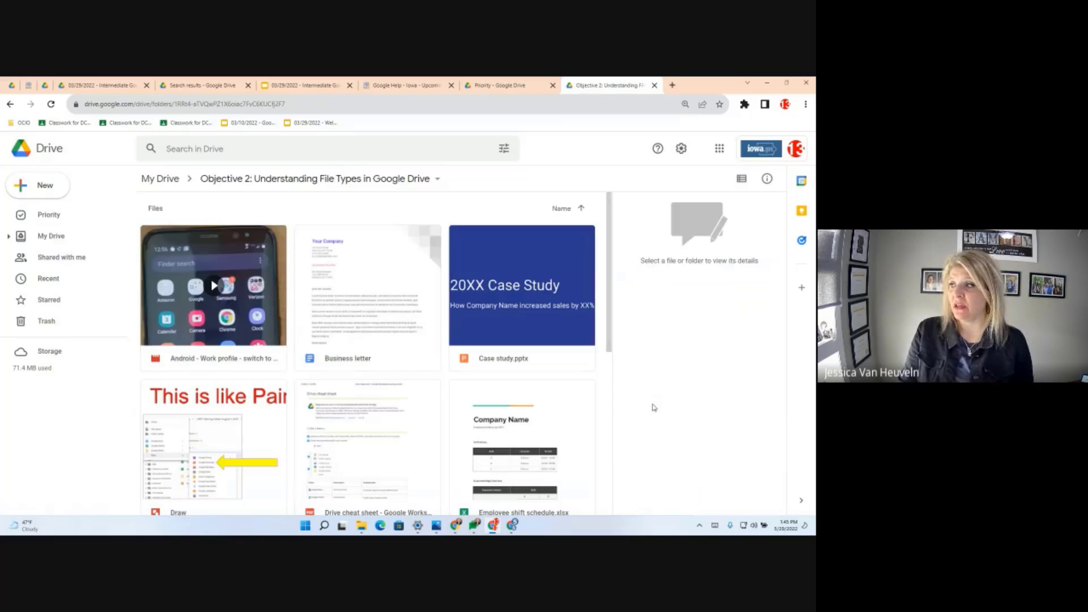
pyautogui.scroll(-6, 391, 363)
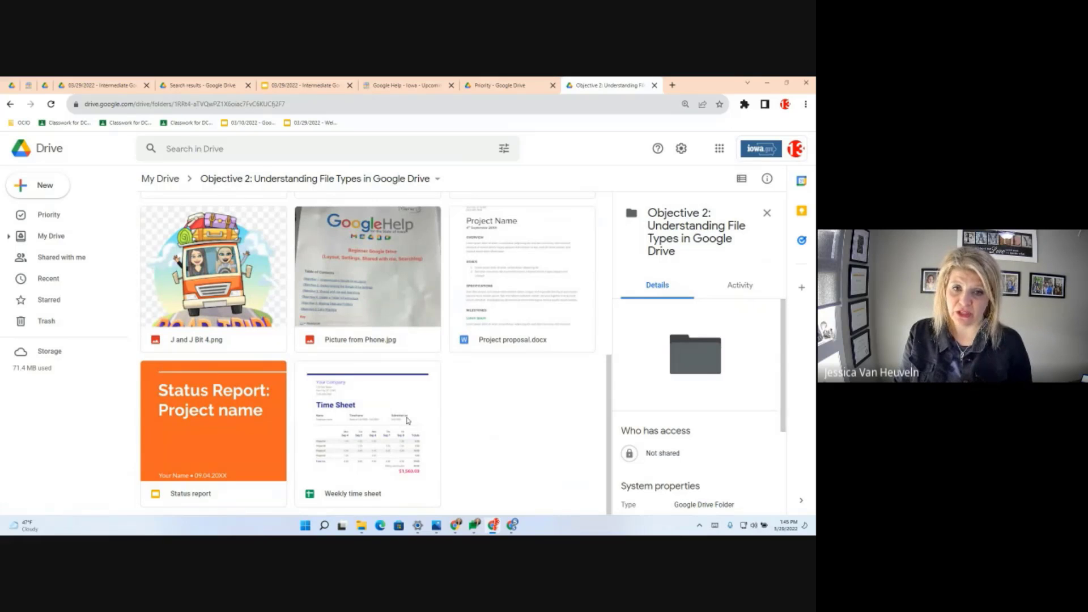
pyautogui.scroll(3, 407, 421)
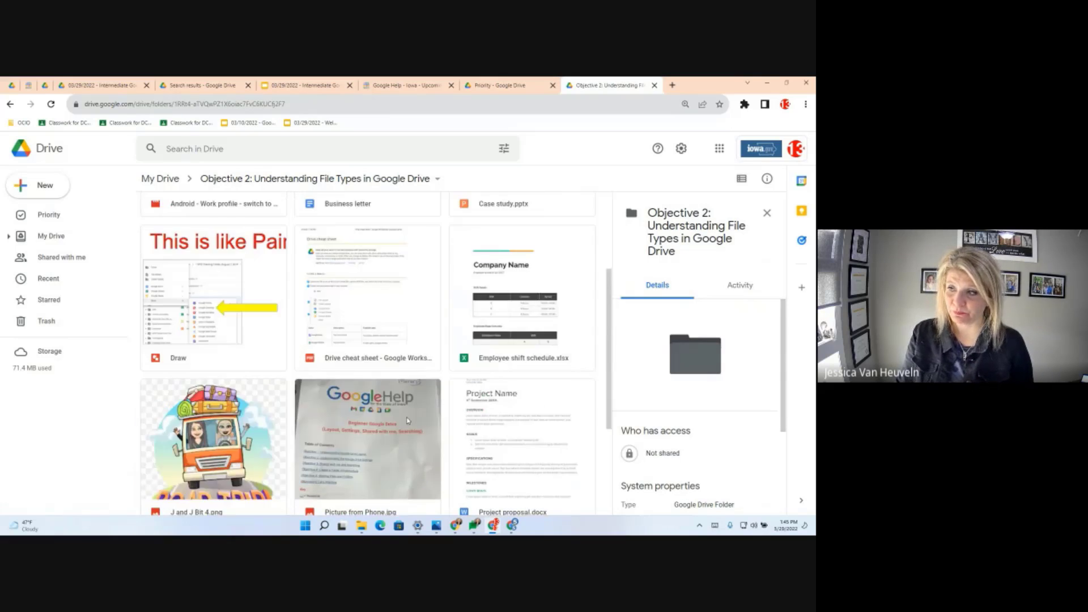
pyautogui.scroll(3, 407, 420)
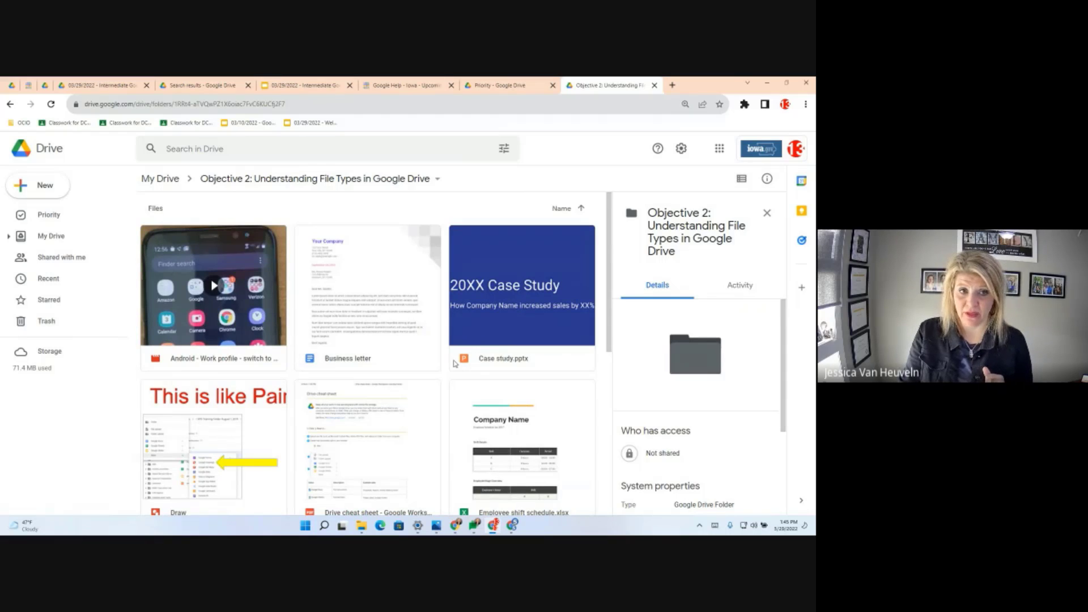
# - Switch the folder back to list view and show the details of Project proposal.docx
pyautogui.click(743, 180)
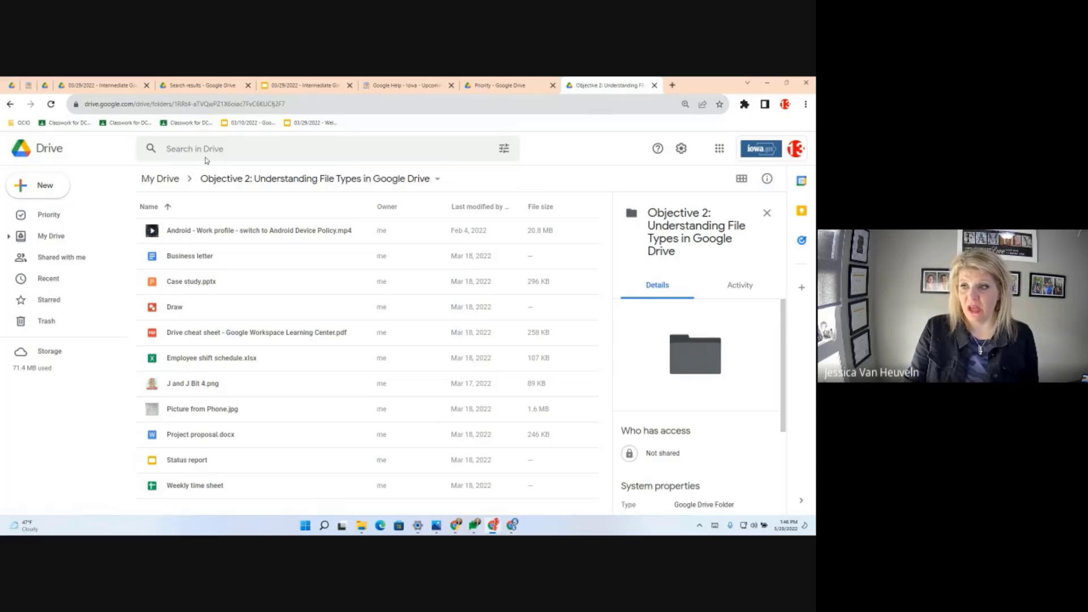
pyautogui.click(186, 443)
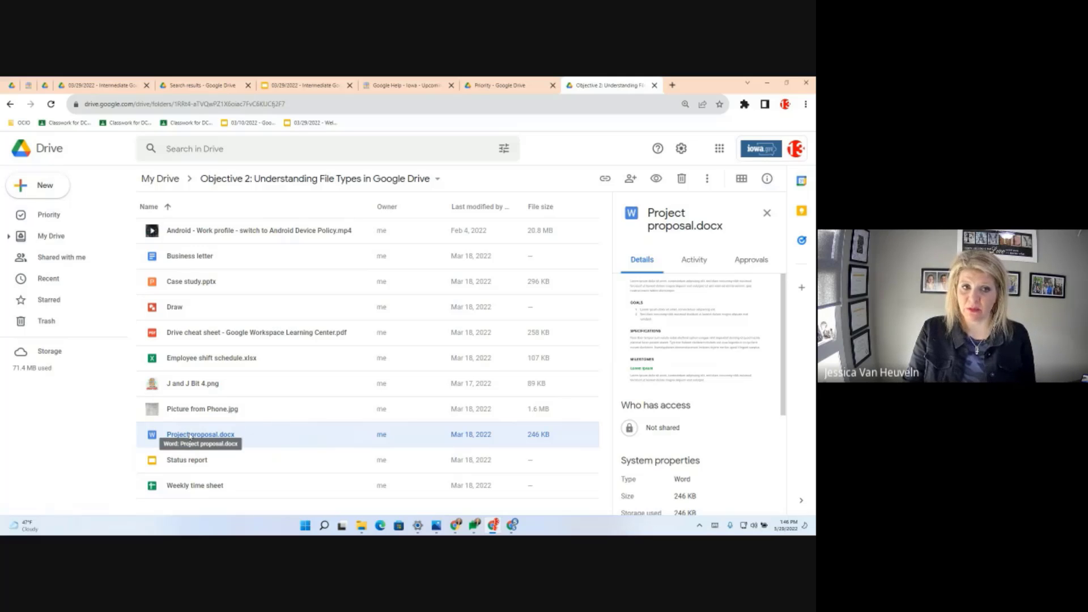
# - Open Project proposal.docx from Drive in a Google Docs tab using Office editing
pyautogui.doubleClick(190, 436)
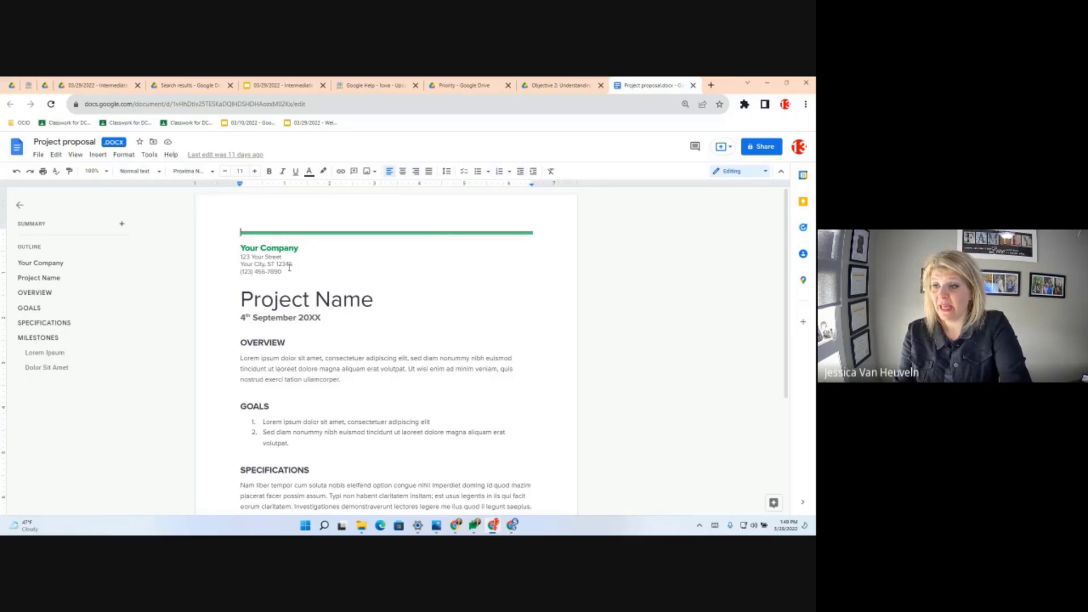
# - Add lines 115615641234651.24634, 125651651, 1615616 and 16116165 below the phone number
pyautogui.press('Return')
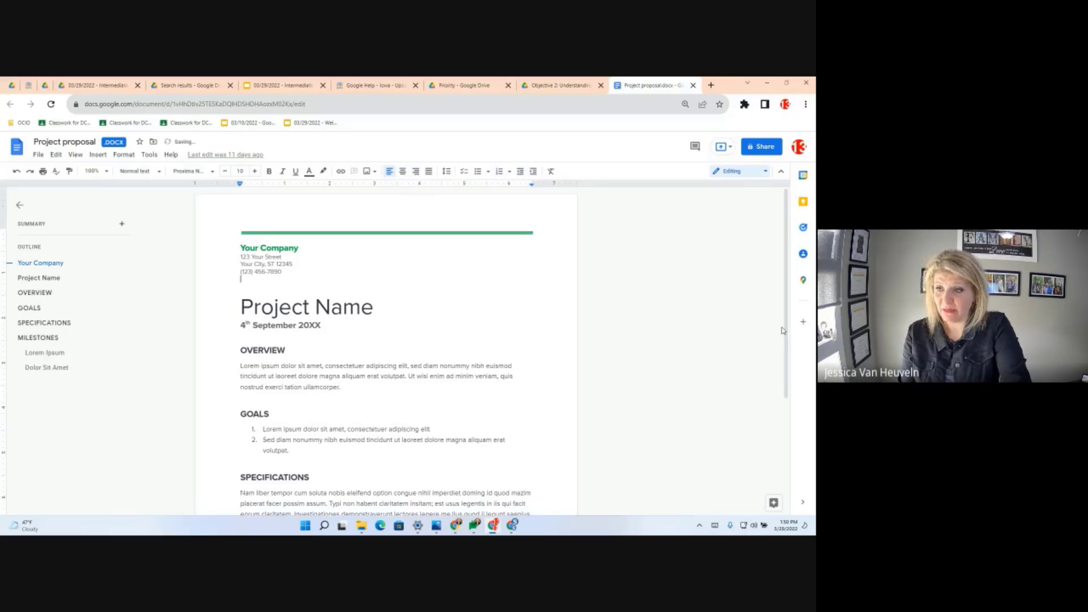
pyautogui.write('115615641234651.24634')
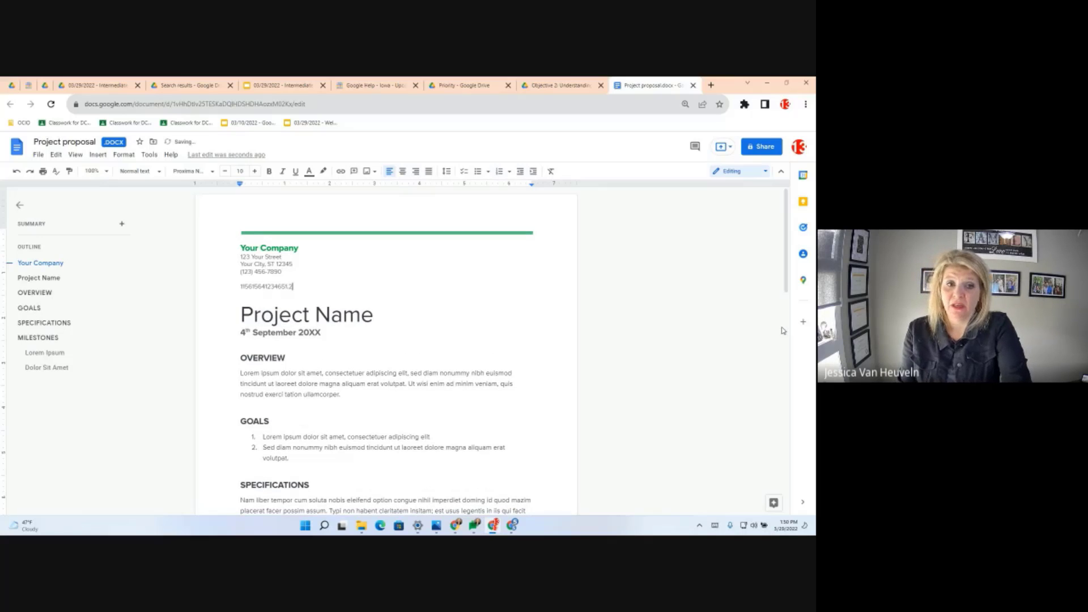
pyautogui.press('Return')
pyautogui.write('125651651')
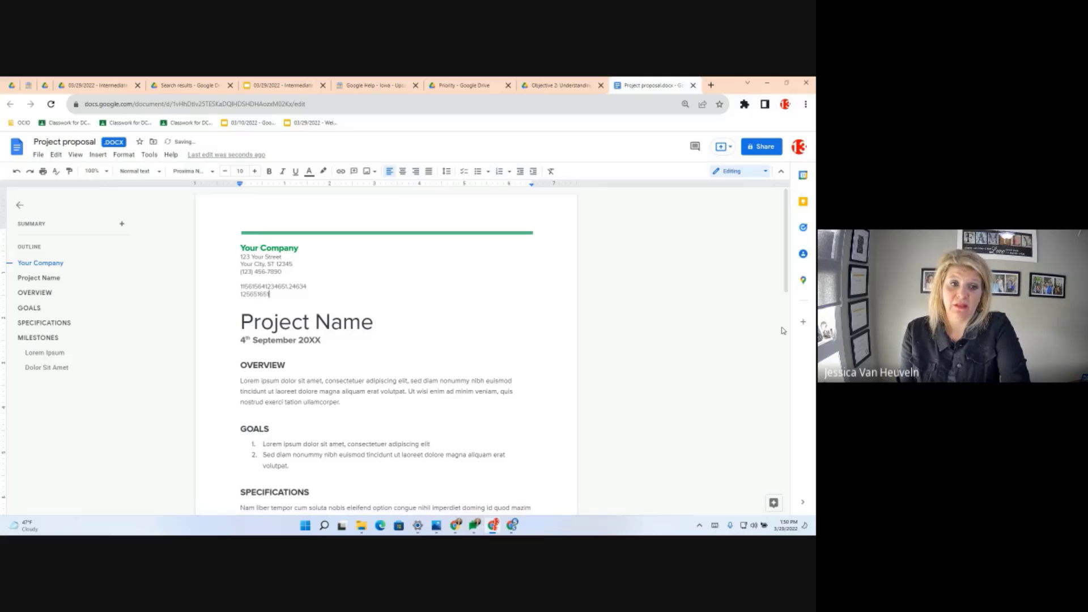
pyautogui.press('Return')
pyautogui.write('1615616')
pyautogui.press('Return')
pyautogui.press('Return')
pyautogui.write('16116165')
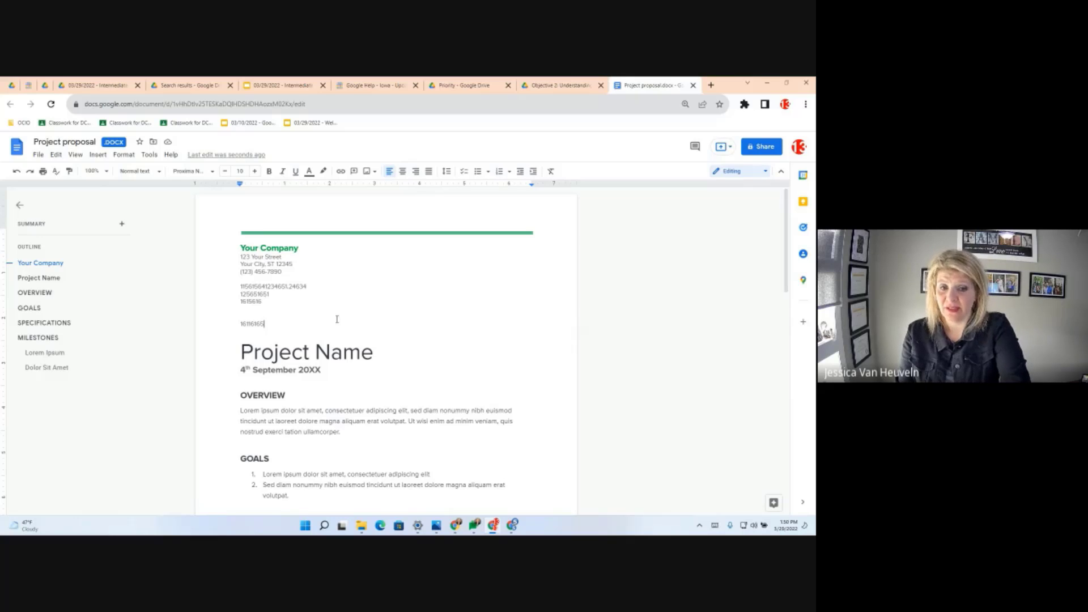
# - Close the Project proposal document and return to Drive, selecting Case study.pptx
pyautogui.doubleClick(430, 352)
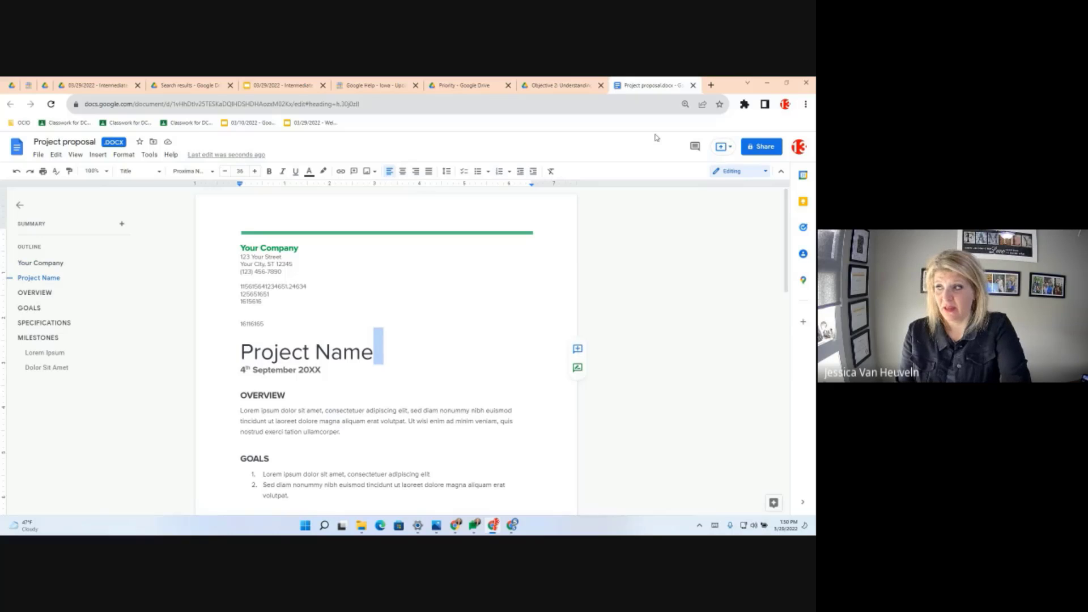
pyautogui.click(693, 85)
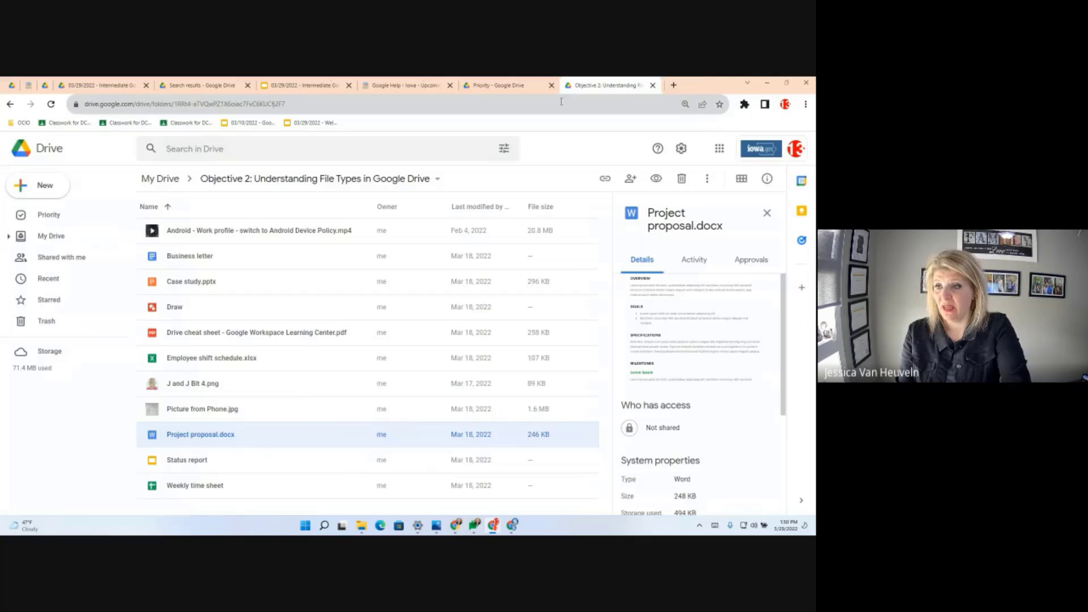
pyautogui.click(188, 285)
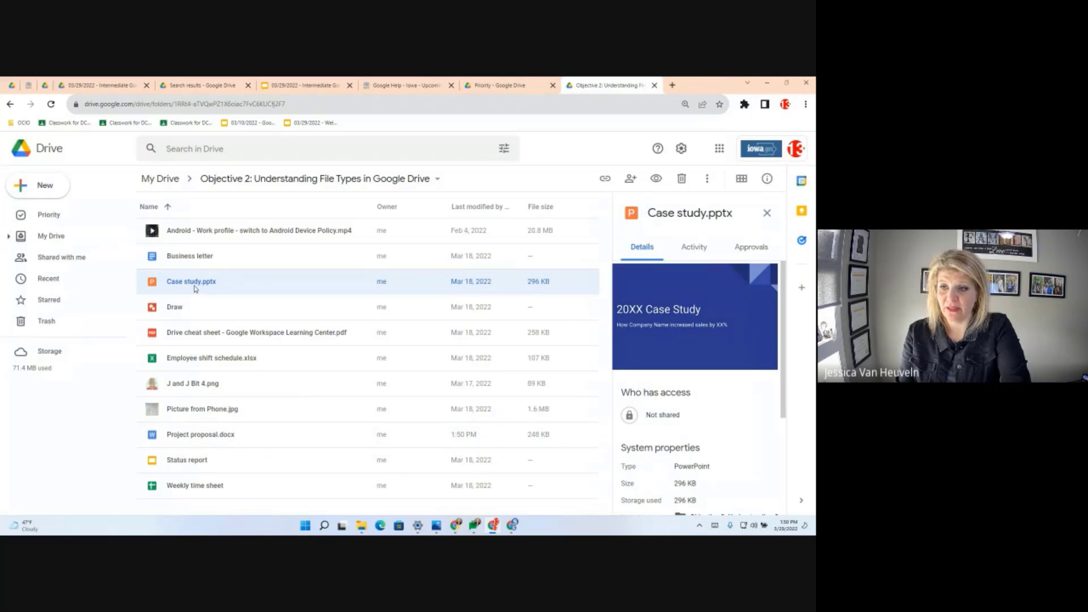
# - Open Case study.pptx in Slides, close the Office Editing welcome, and place the cursor in the 20XX Case Study title
pyautogui.doubleClick(193, 286)
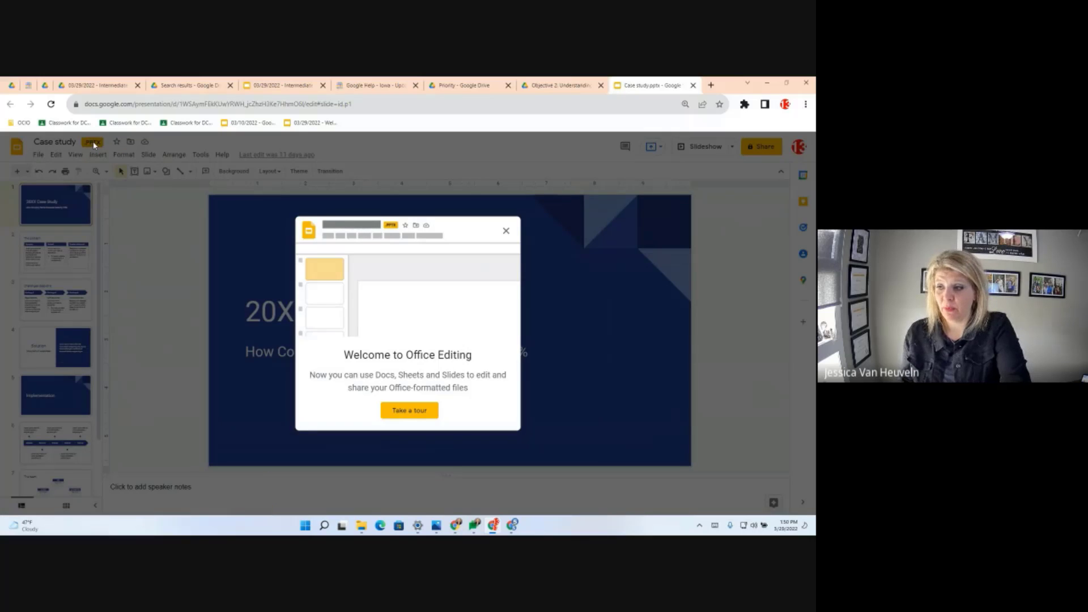
pyautogui.click(506, 232)
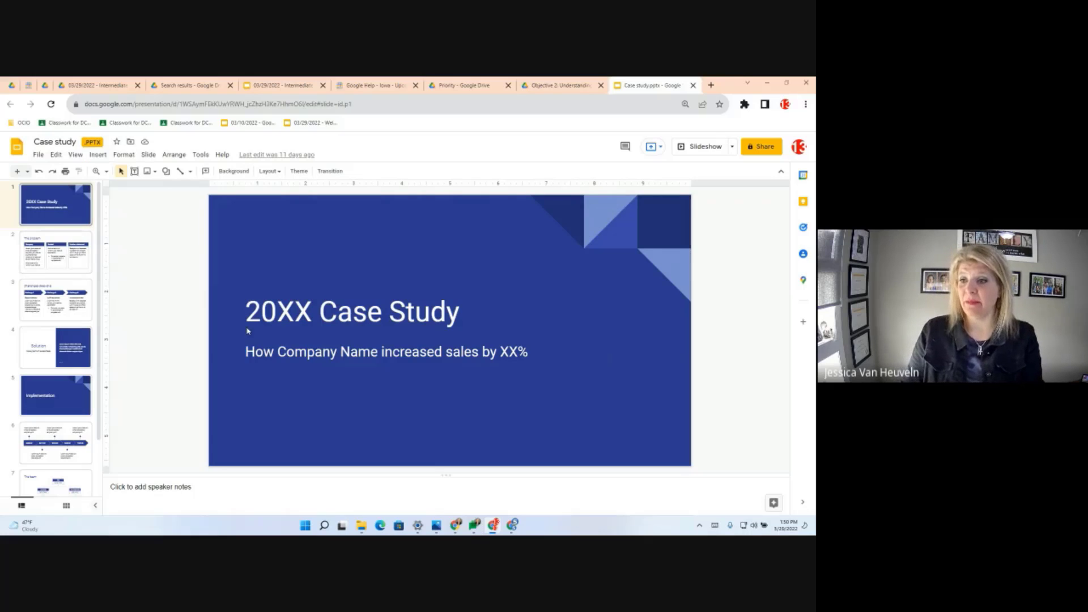
pyautogui.click(313, 317)
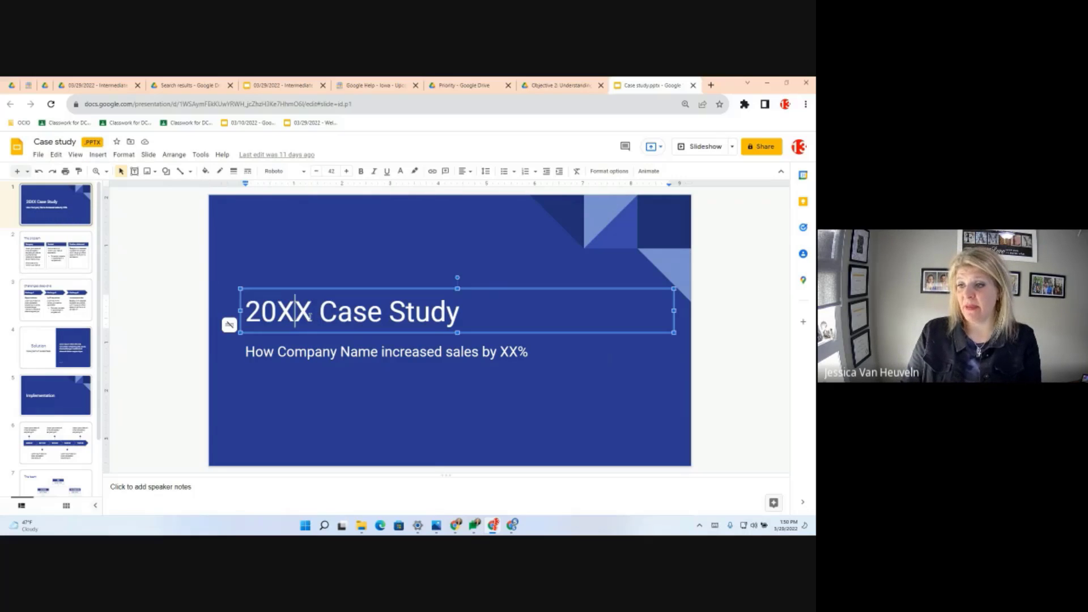
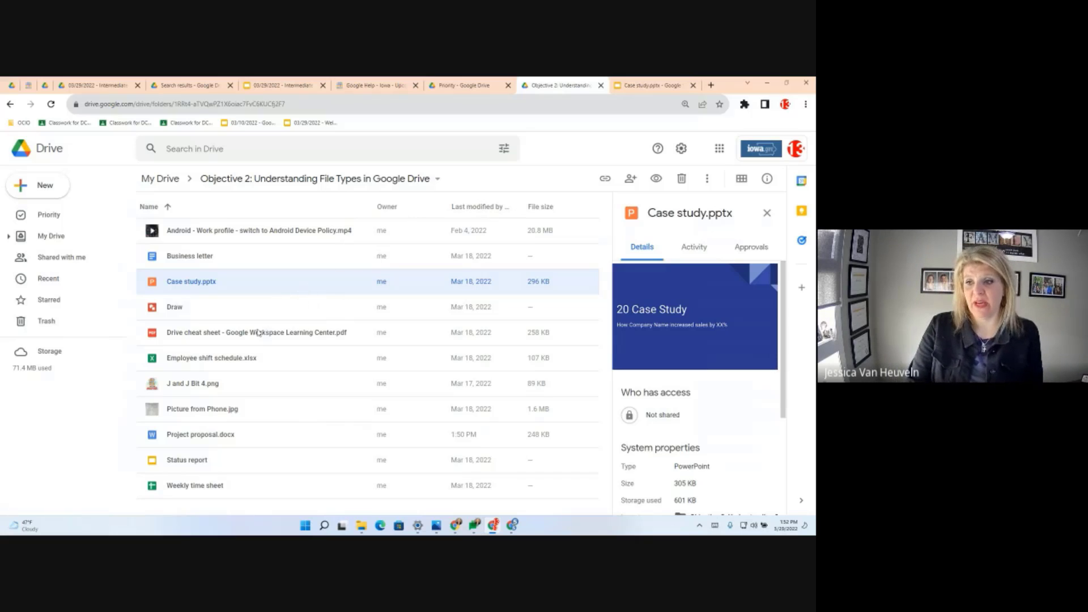
# - Preview the Drive cheat sheet PDF from the Objective 2 folder
pyautogui.click(218, 335)
pyautogui.doubleClick(216, 336)
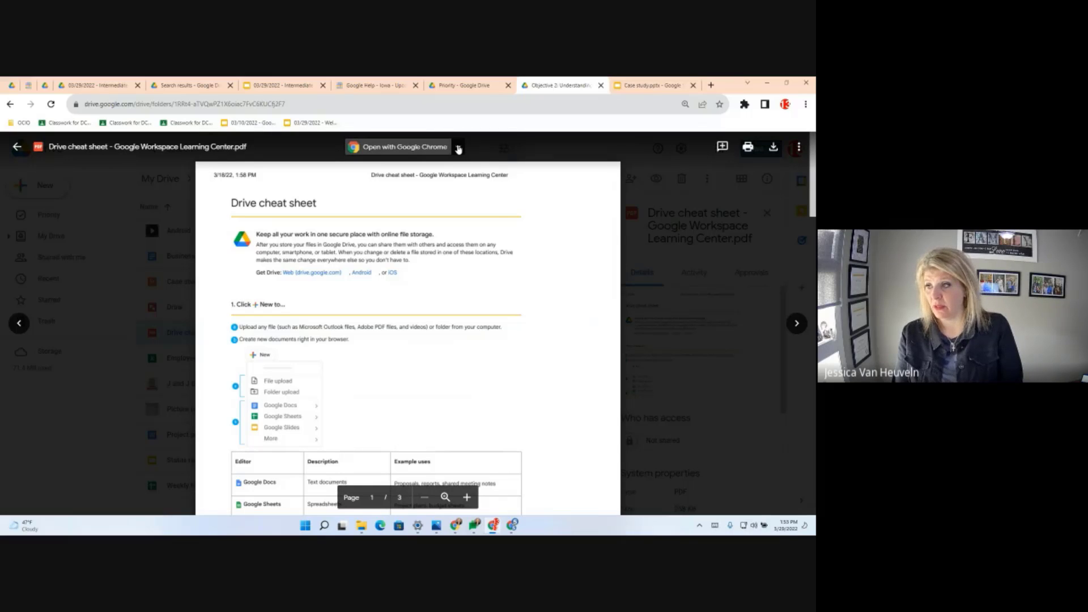
# - Open the Drive cheat sheet PDF with Google Docs to make an editable copy
pyautogui.click(459, 148)
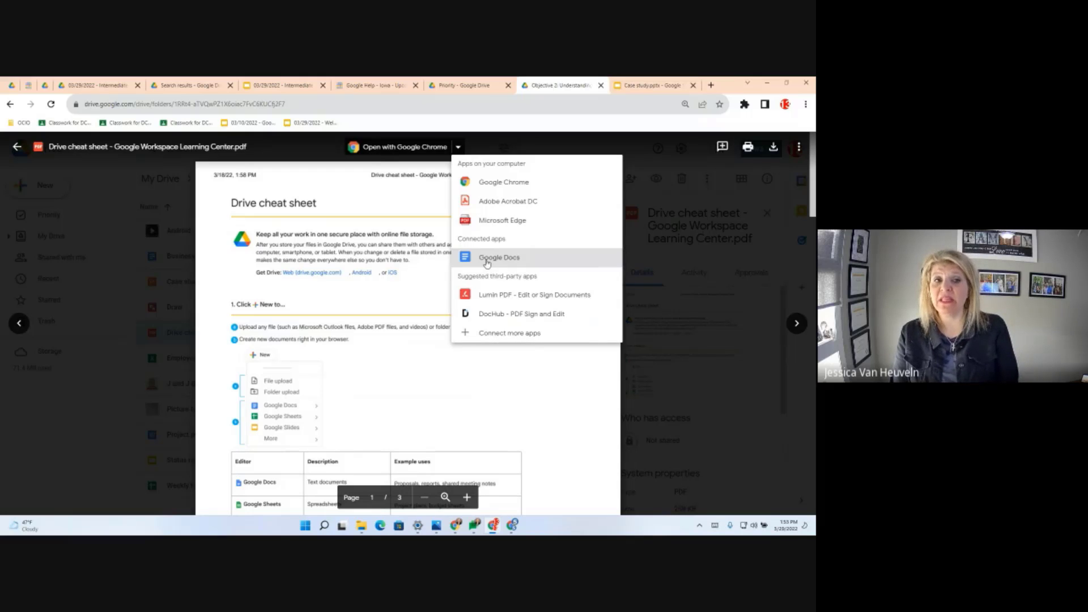
pyautogui.click(488, 263)
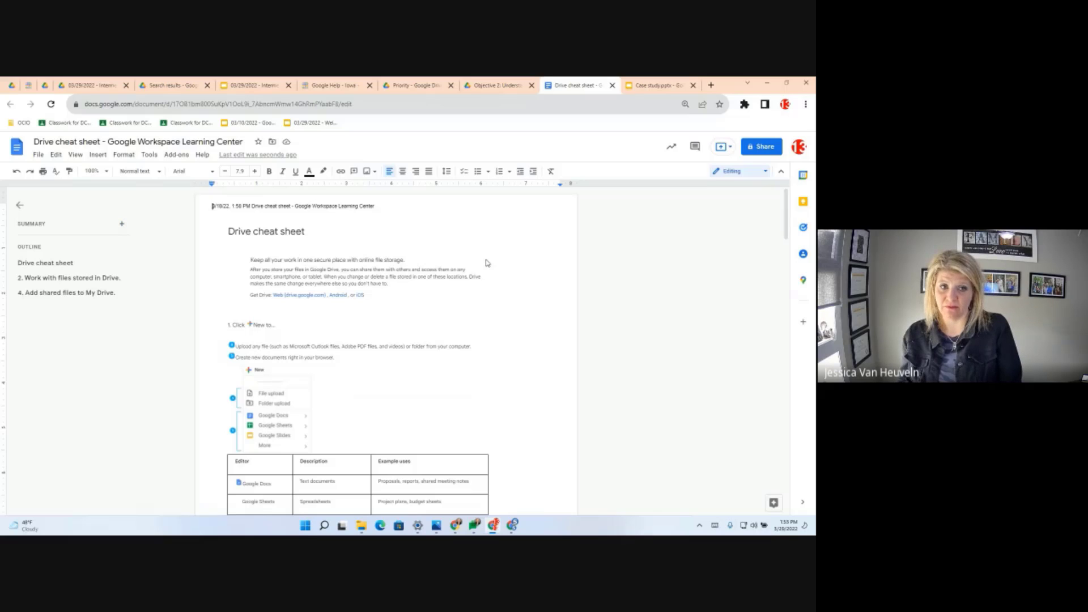
# - Clear formatting from the cheat sheet's introduction paragraphs and return to the Drive tab
pyautogui.scroll(-5, 408, 318)
pyautogui.scroll(-10, 414, 348)
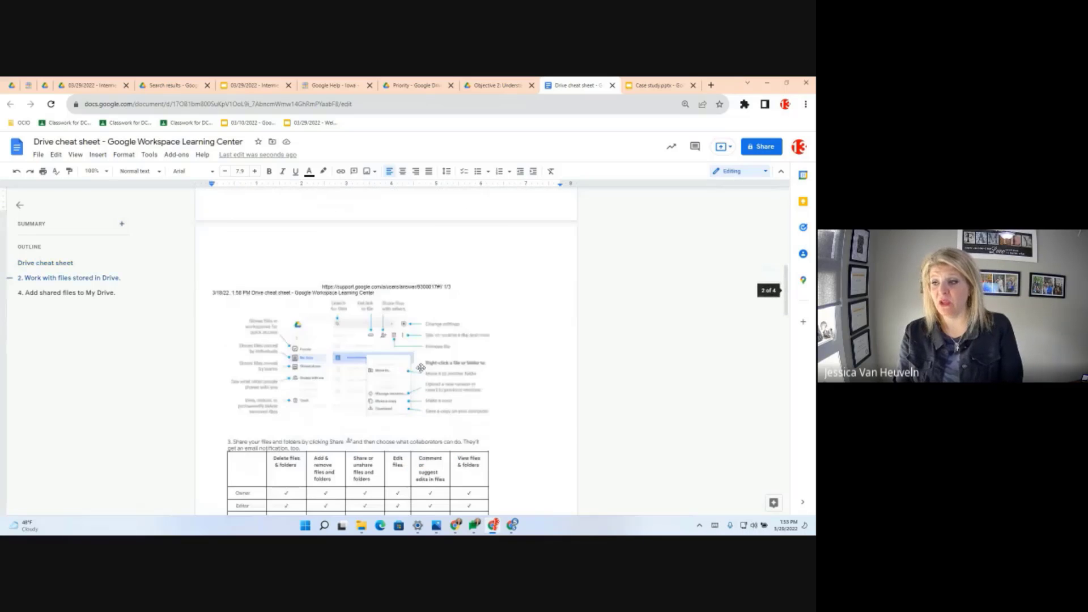
pyautogui.scroll(-4, 422, 368)
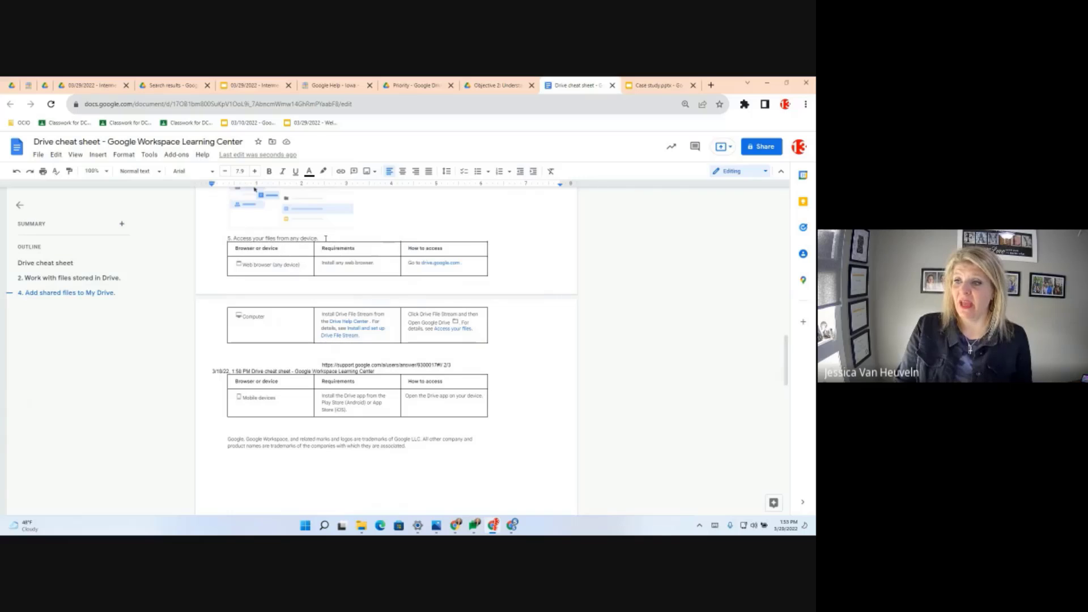
pyautogui.scroll(10, 425, 319)
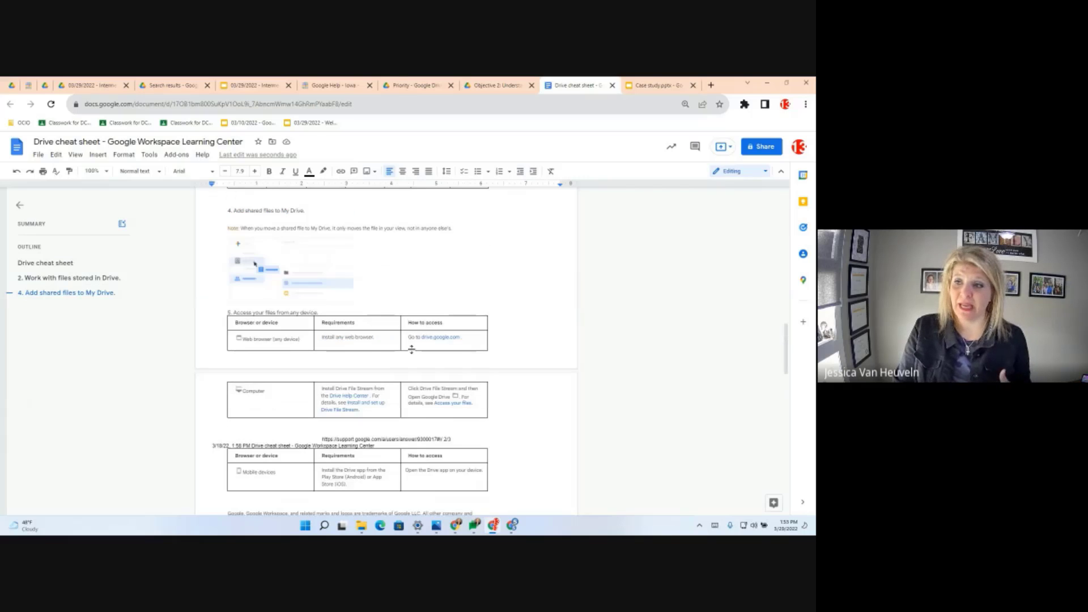
pyautogui.scroll(10, 420, 351)
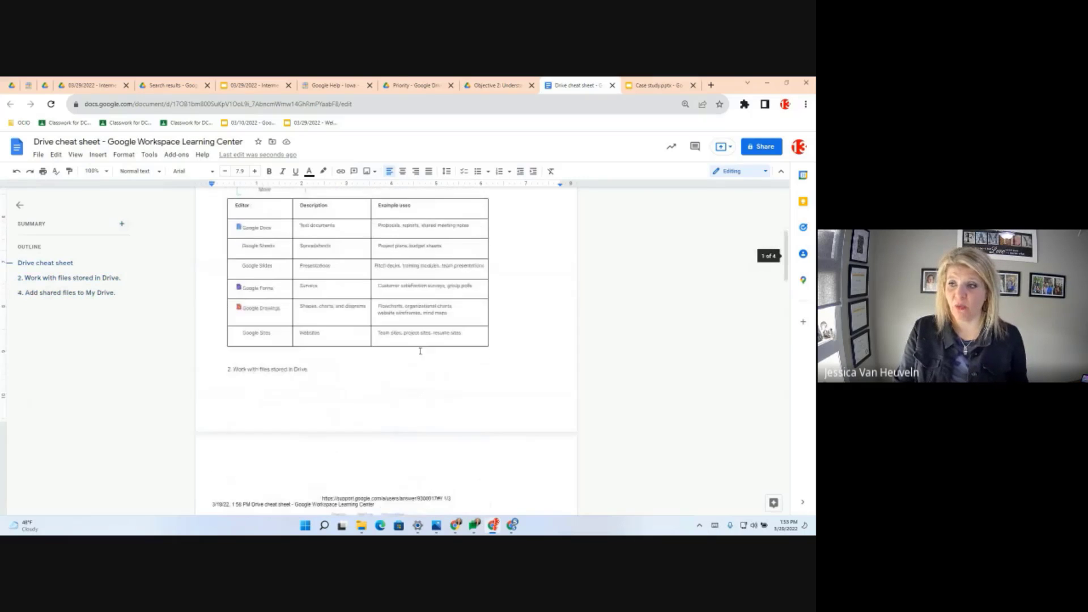
pyautogui.click(376, 296)
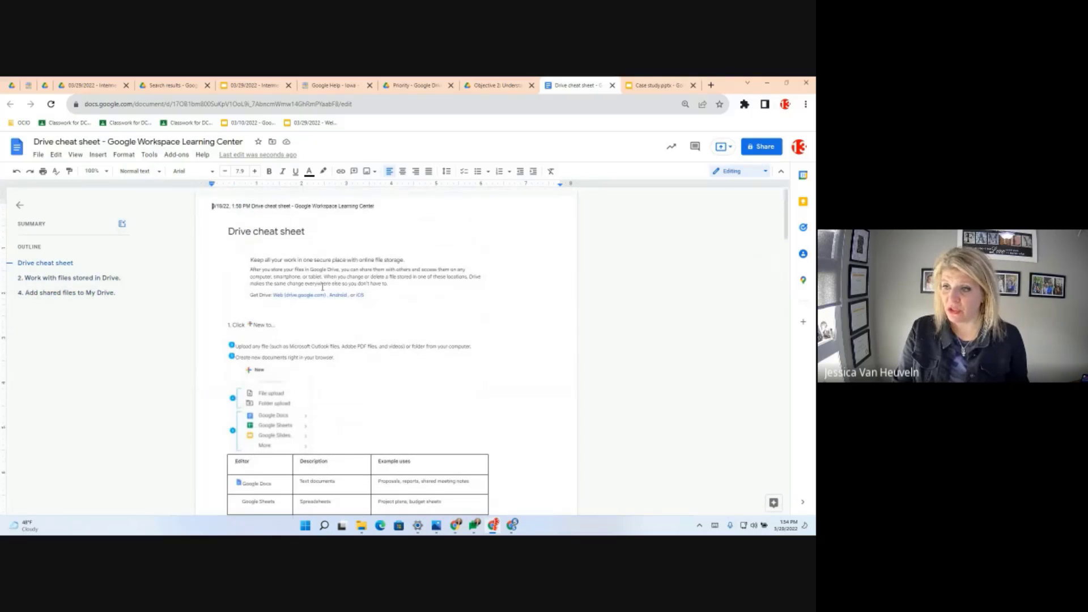
pyautogui.keyDown('shift'); pyautogui.click(249, 260); pyautogui.keyUp('shift')
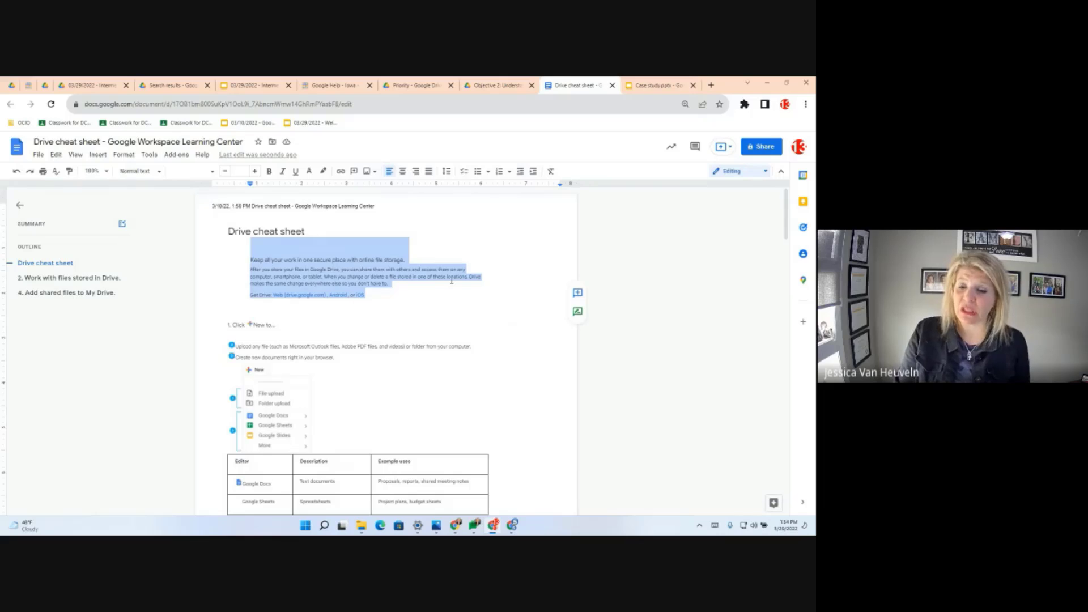
pyautogui.click(552, 171)
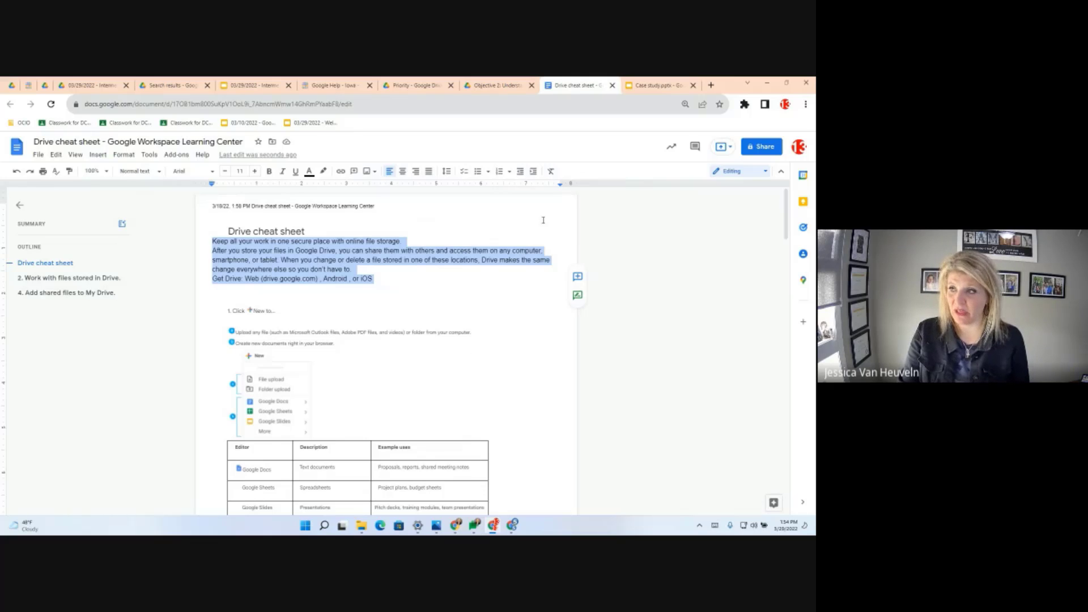
pyautogui.click(498, 85)
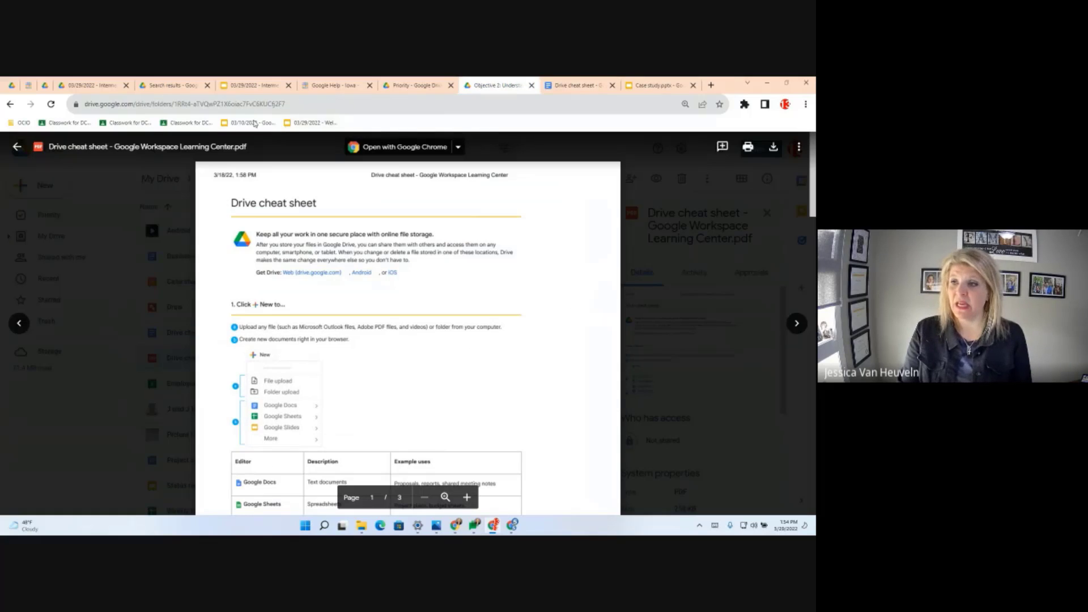
# - Close the preview and compare the converted cheat sheet Doc with the original PDF
pyautogui.click(22, 149)
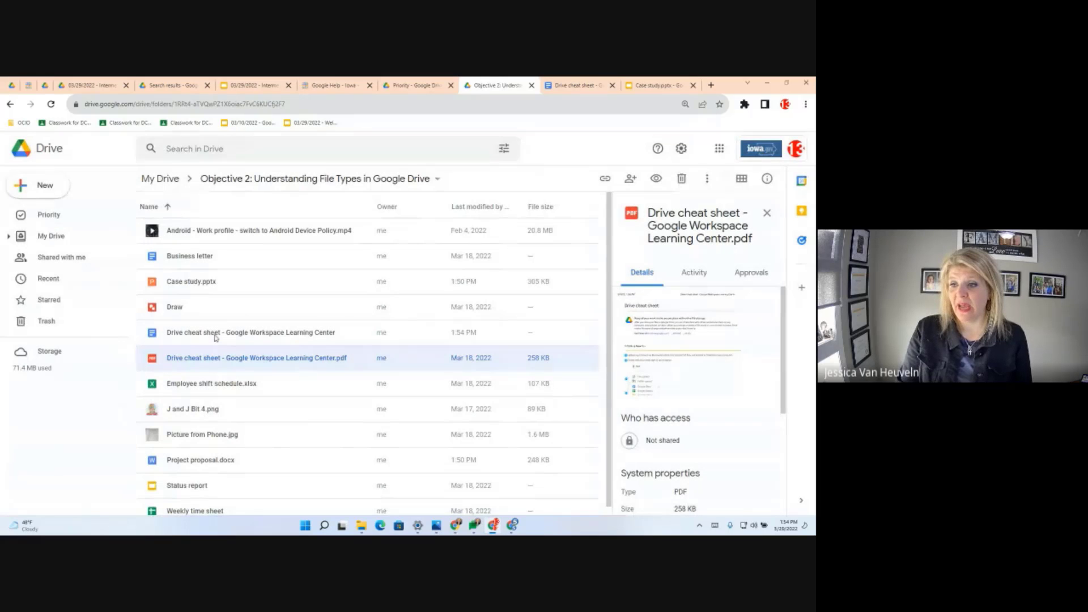
pyautogui.click(215, 336)
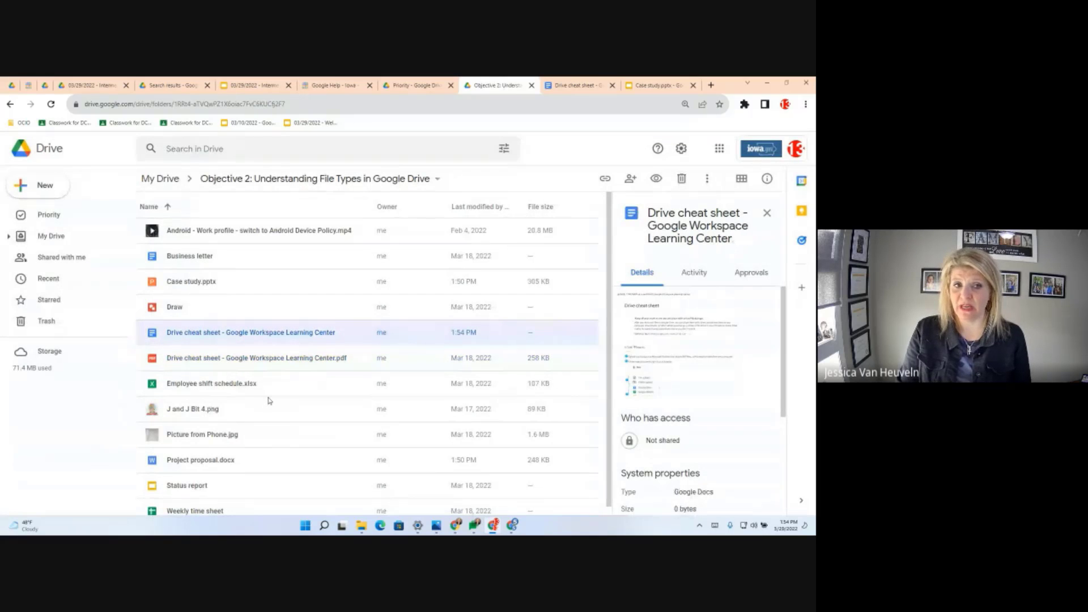
pyautogui.click(257, 365)
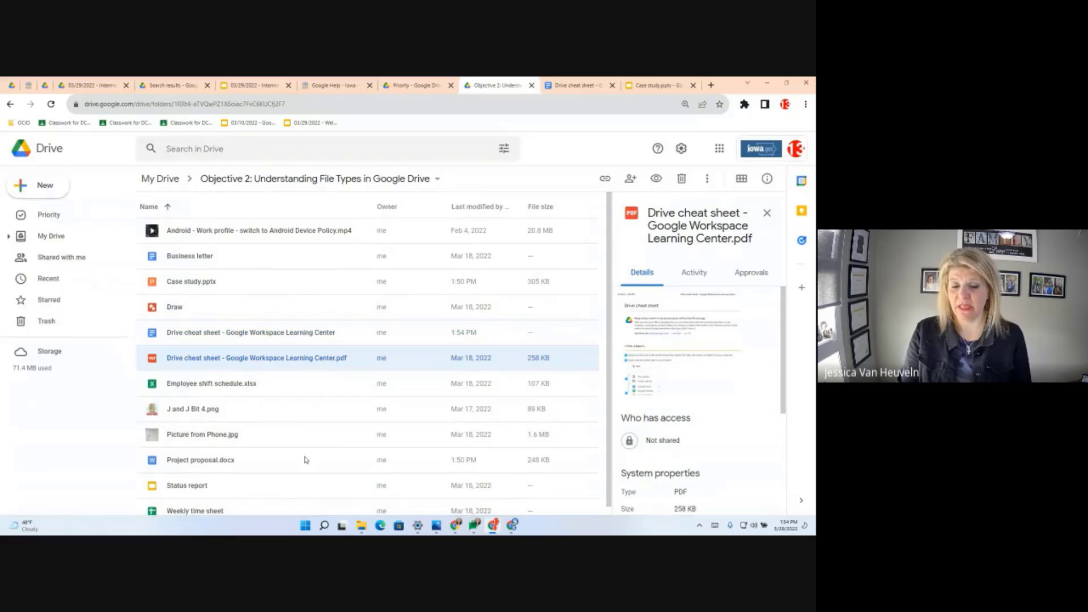
pyautogui.click(285, 335)
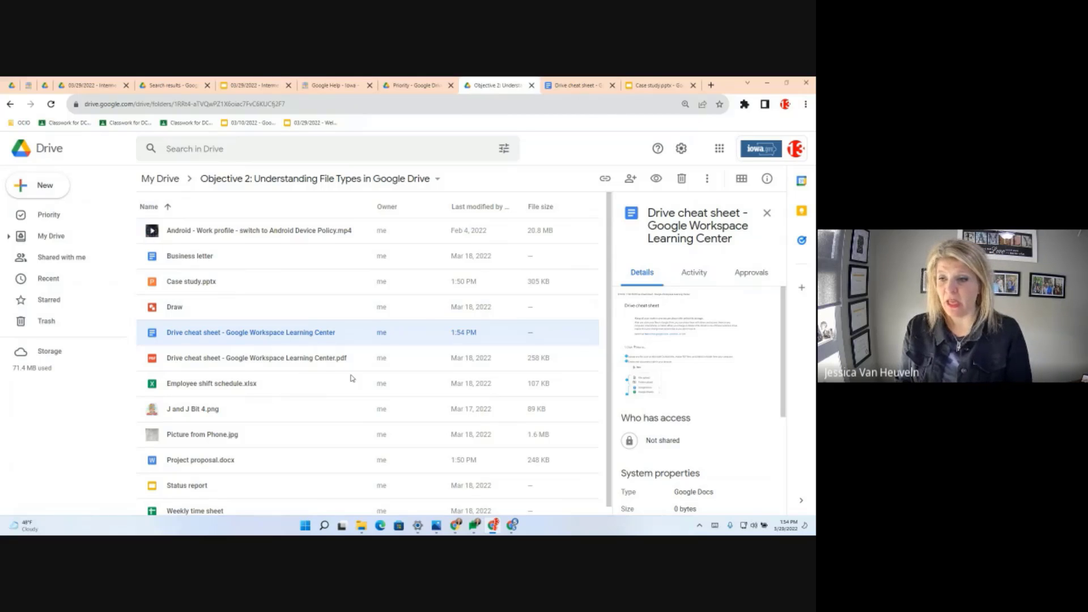
pyautogui.scroll(-1, 233, 405)
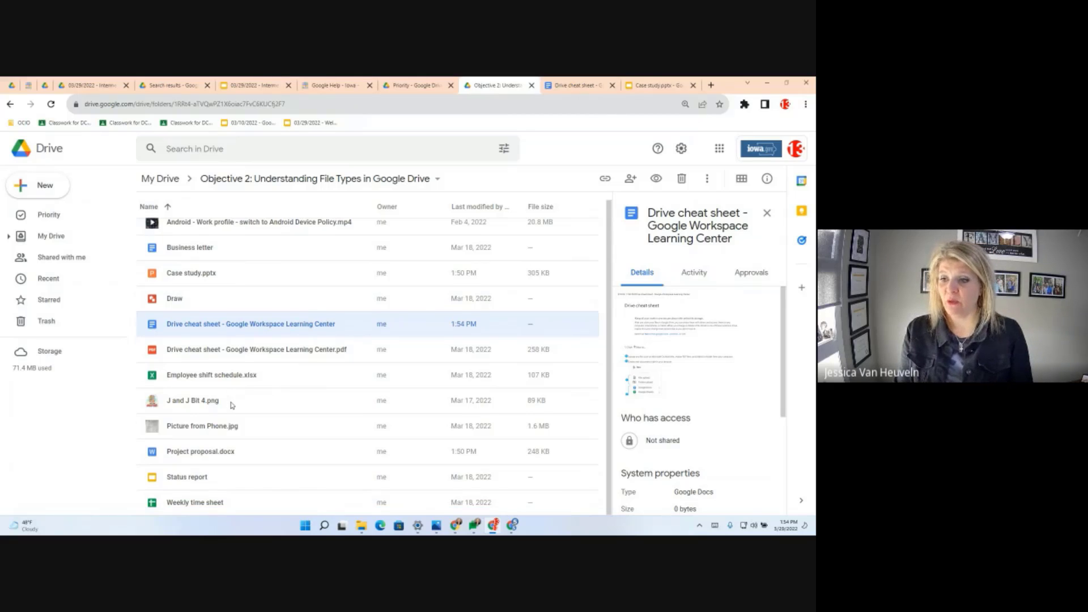
pyautogui.click(211, 430)
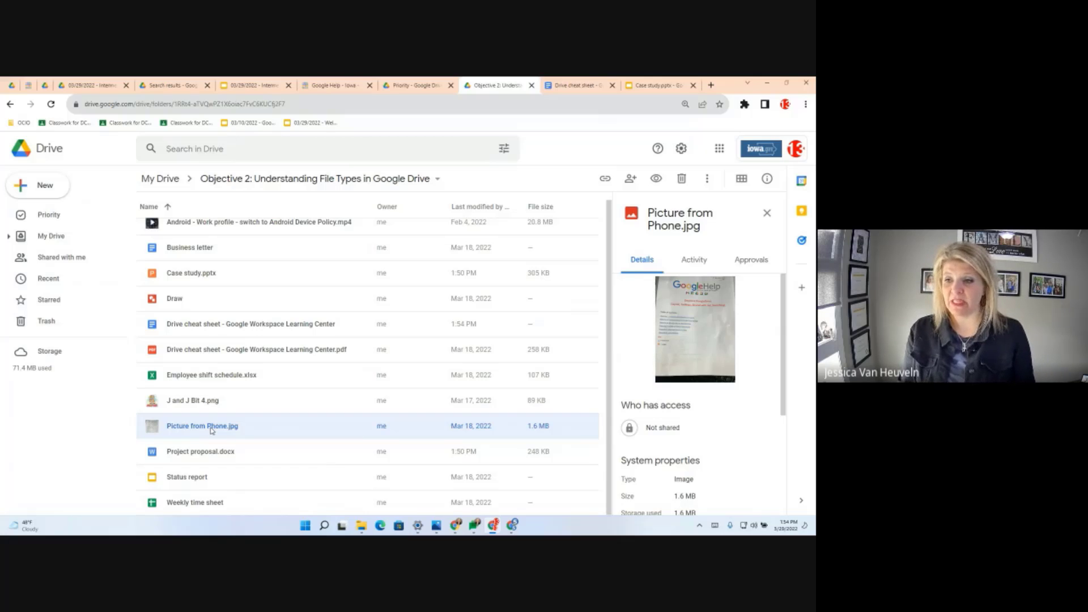
# - Open Picture from Phone.jpg with Google Docs to extract its text
pyautogui.doubleClick(211, 429)
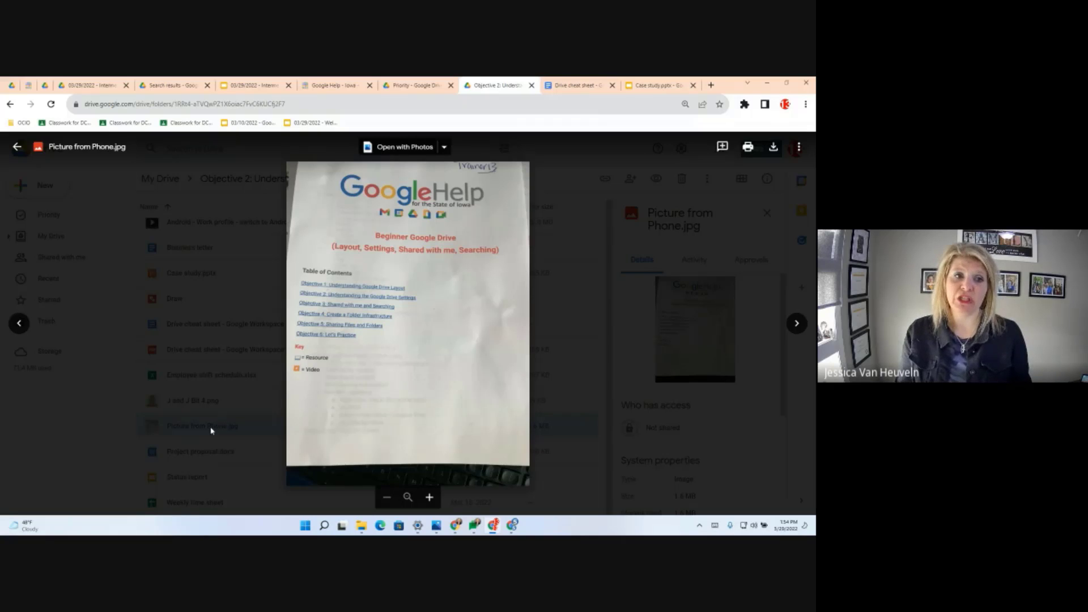
pyautogui.click(446, 148)
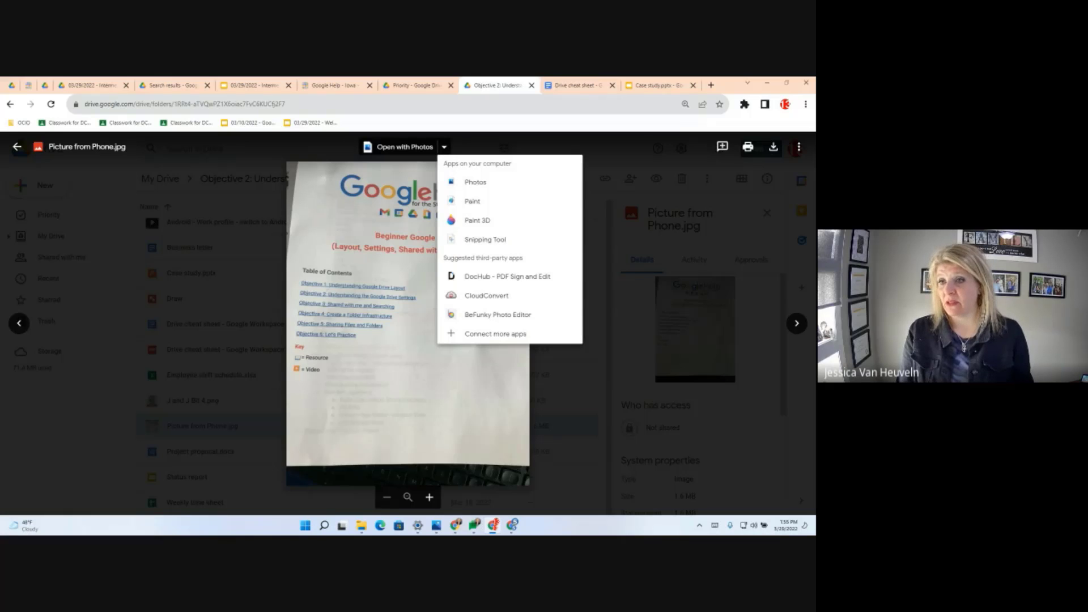
pyautogui.click(17, 146)
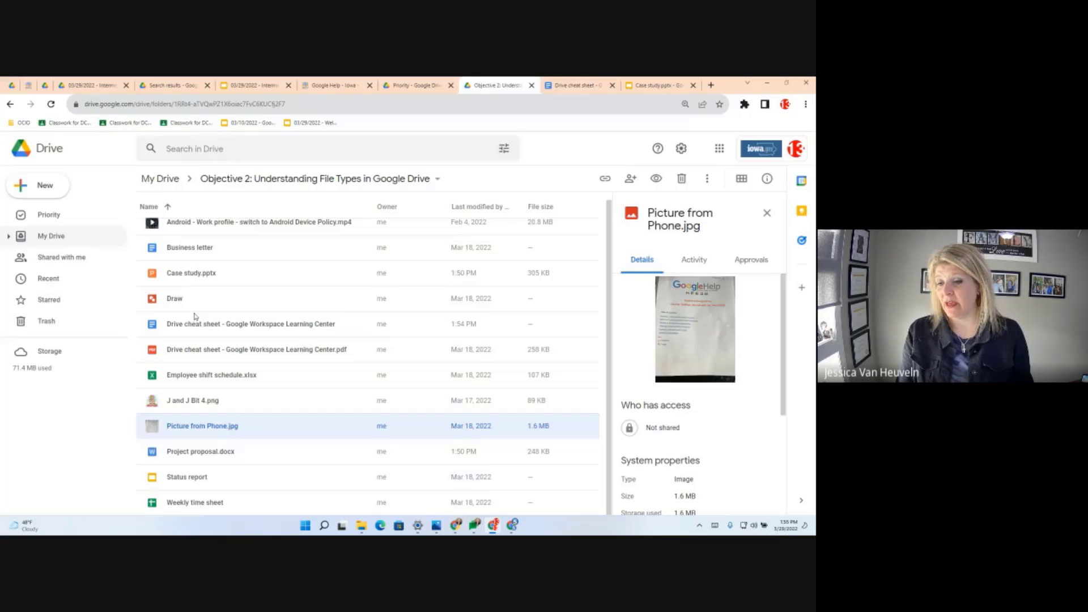
pyautogui.rightClick(212, 426)
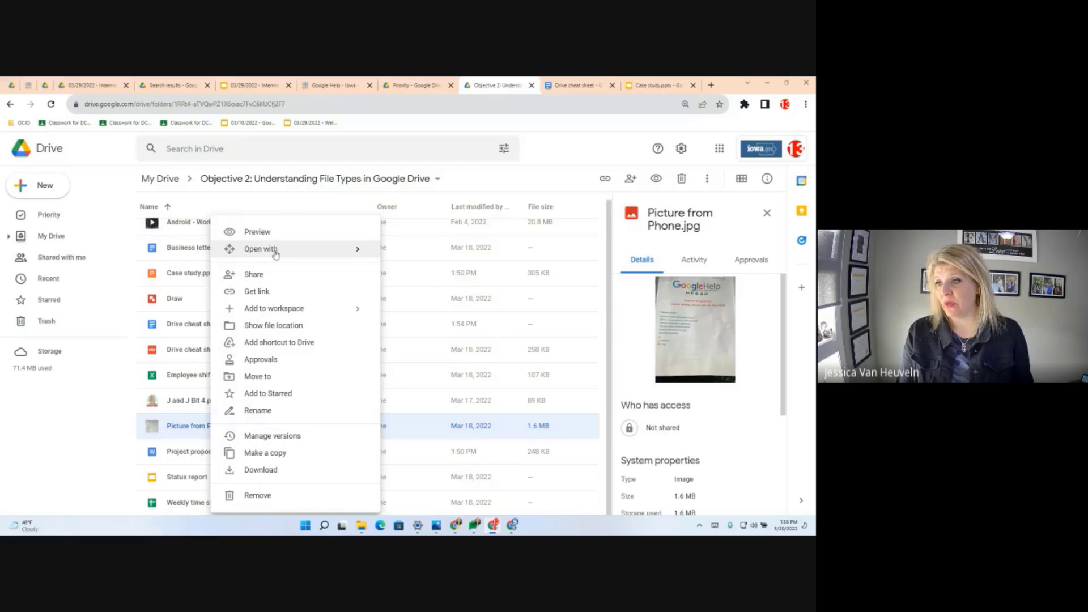
pyautogui.moveTo(362, 250)
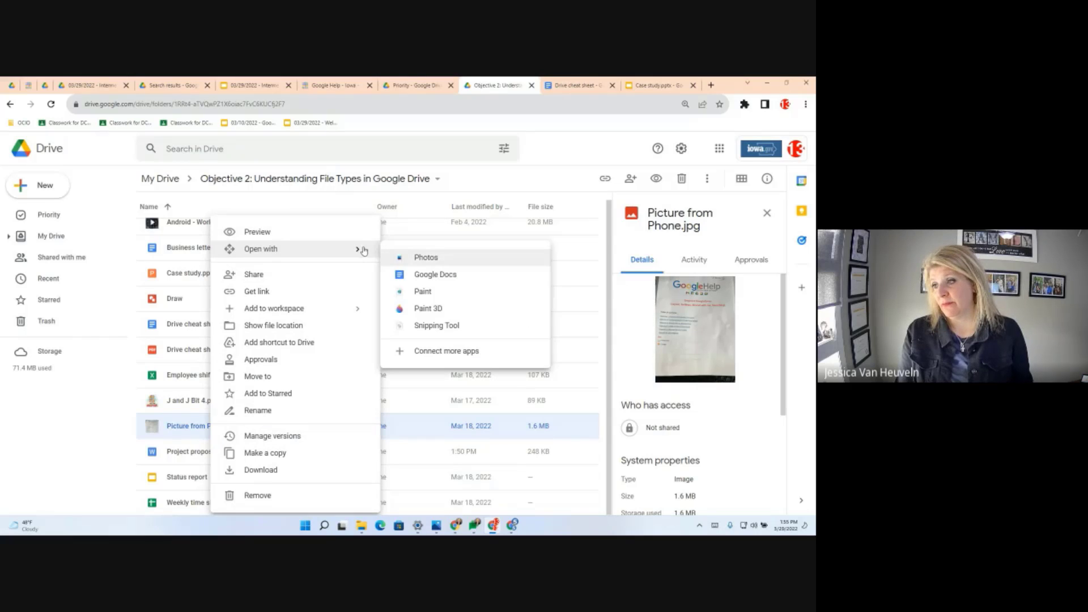
pyautogui.click(435, 275)
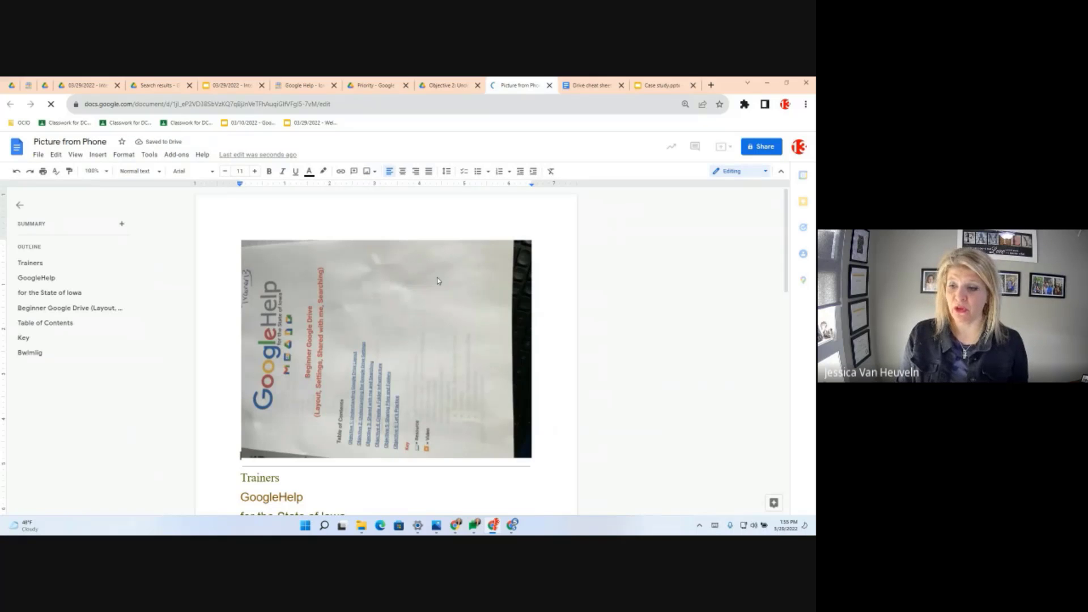
# - Clear formatting from the photo's extracted text, then return to the Objective 2 Drive tab
pyautogui.scroll(-6, 366, 377)
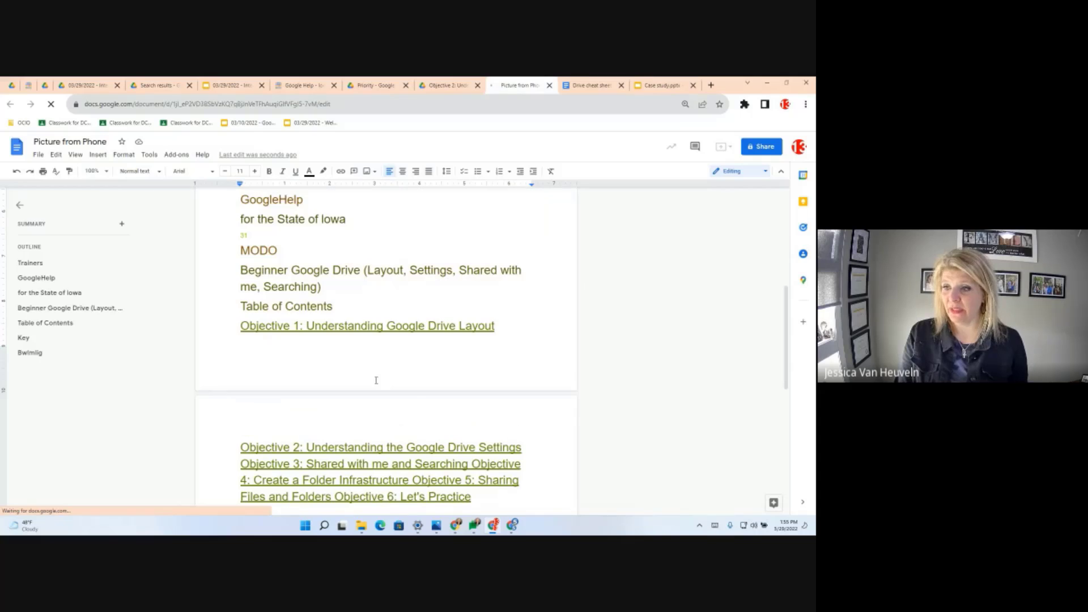
pyautogui.scroll(-3, 414, 396)
pyautogui.moveTo(284, 404); pyautogui.dragTo(218, 457)
pyautogui.click(551, 171)
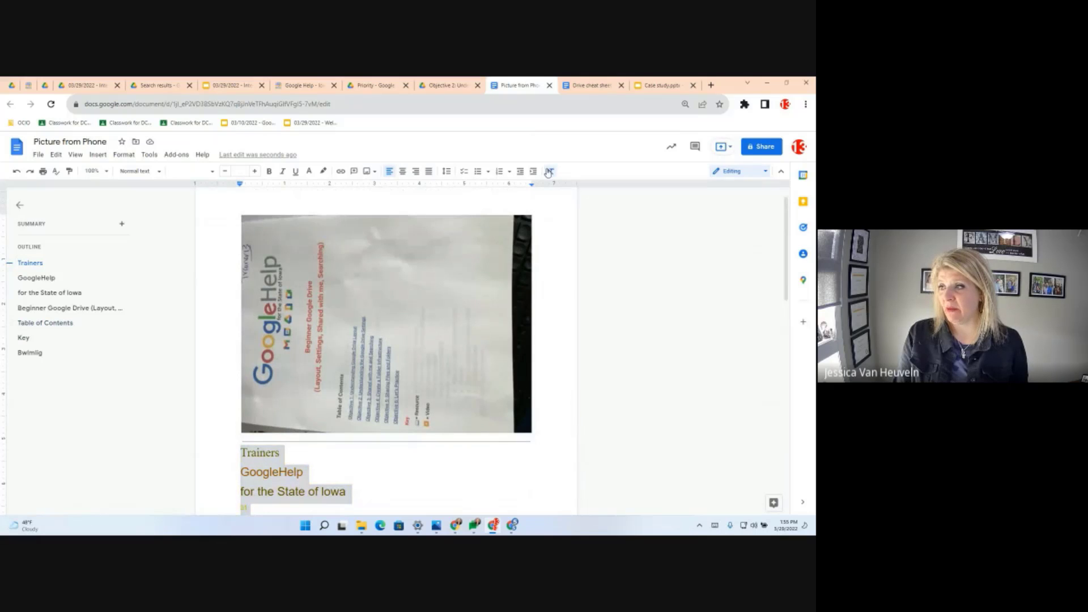
pyautogui.scroll(-3, 331, 485)
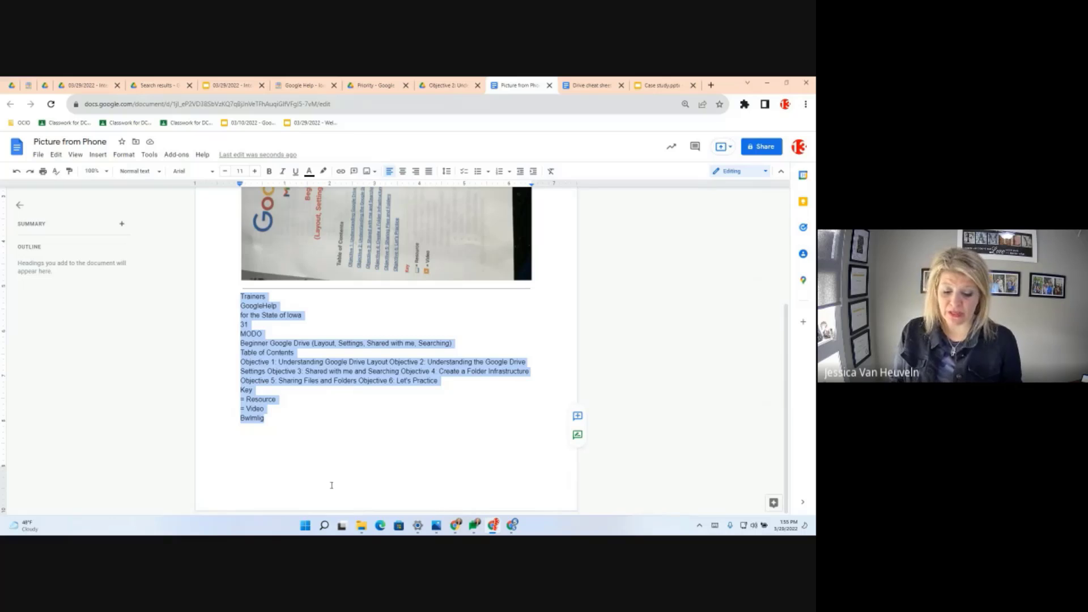
pyautogui.click(441, 87)
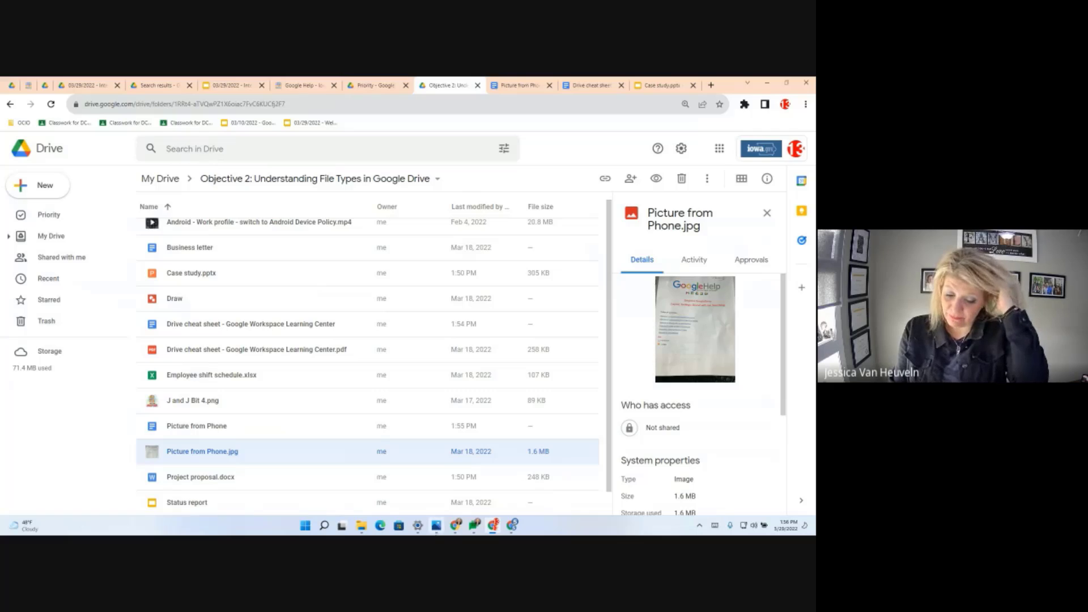
# - Search My Drive for 'Bestie'
pyautogui.click(62, 238)
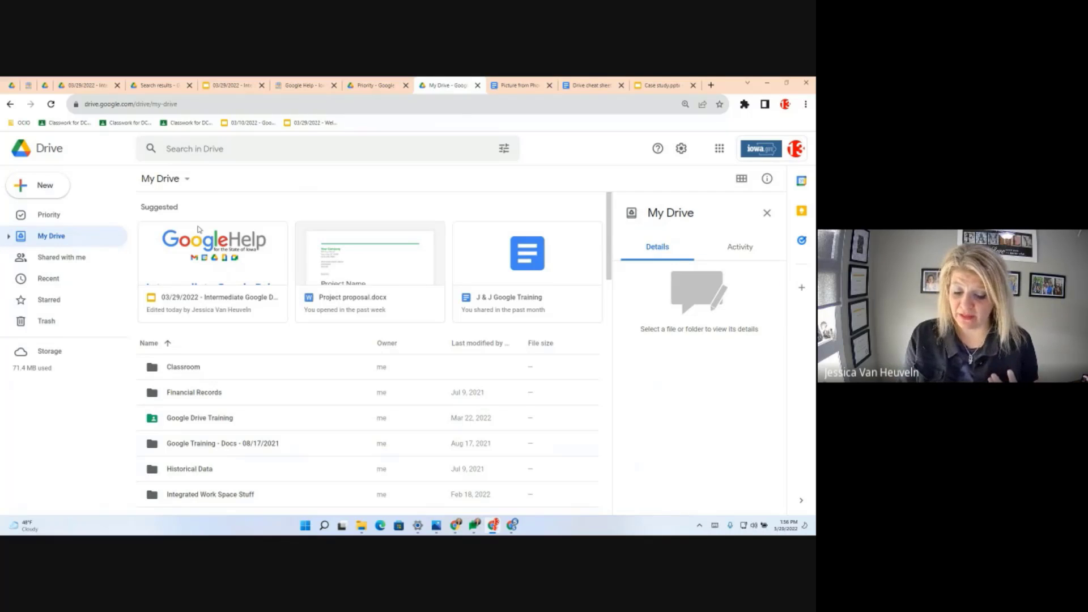
pyautogui.click(187, 150)
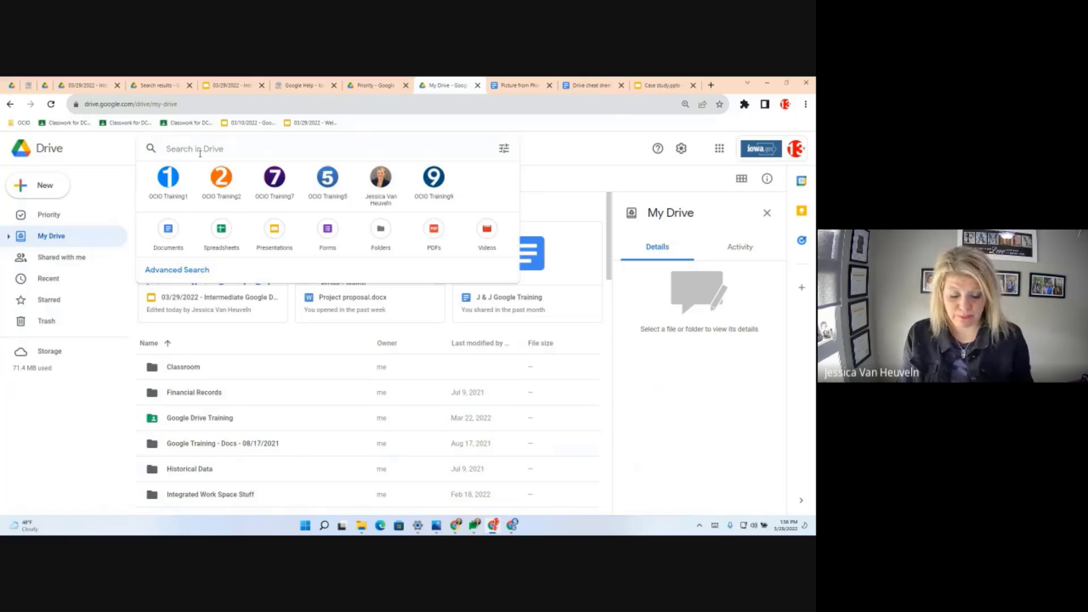
pyautogui.write('Bestie')
pyautogui.press('Return')
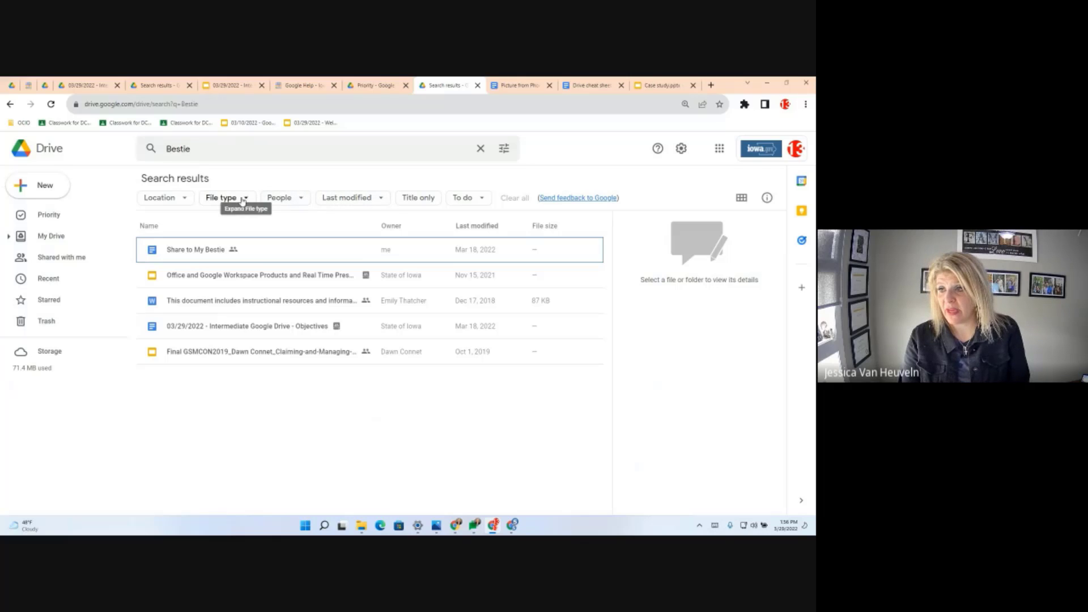
# - Filter the results to Documents and open Share to My Bestie
pyautogui.click(301, 200)
pyautogui.moveTo(320, 386)
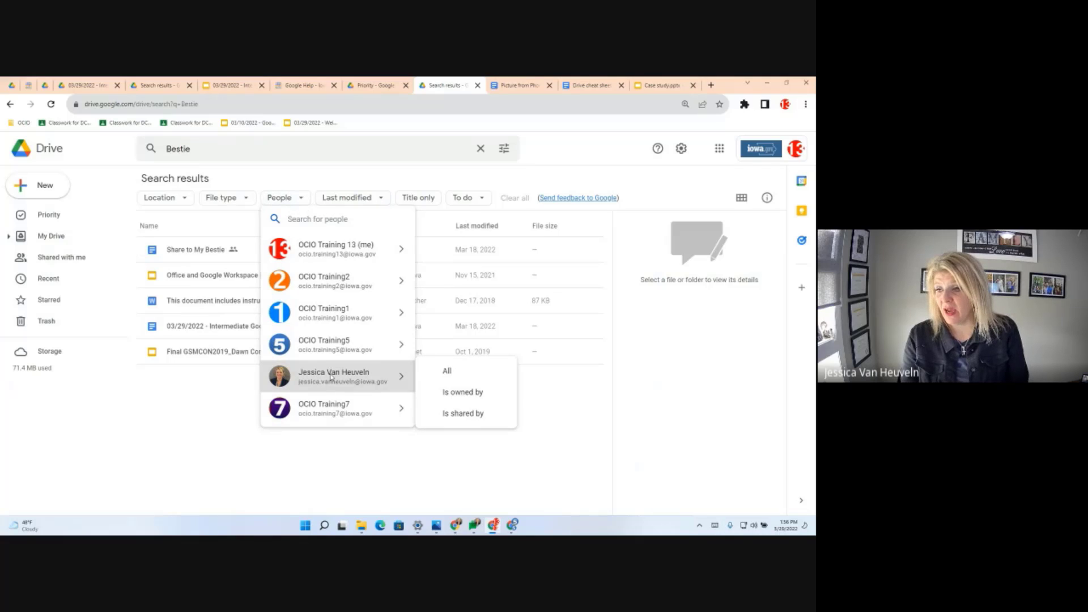
pyautogui.moveTo(334, 251)
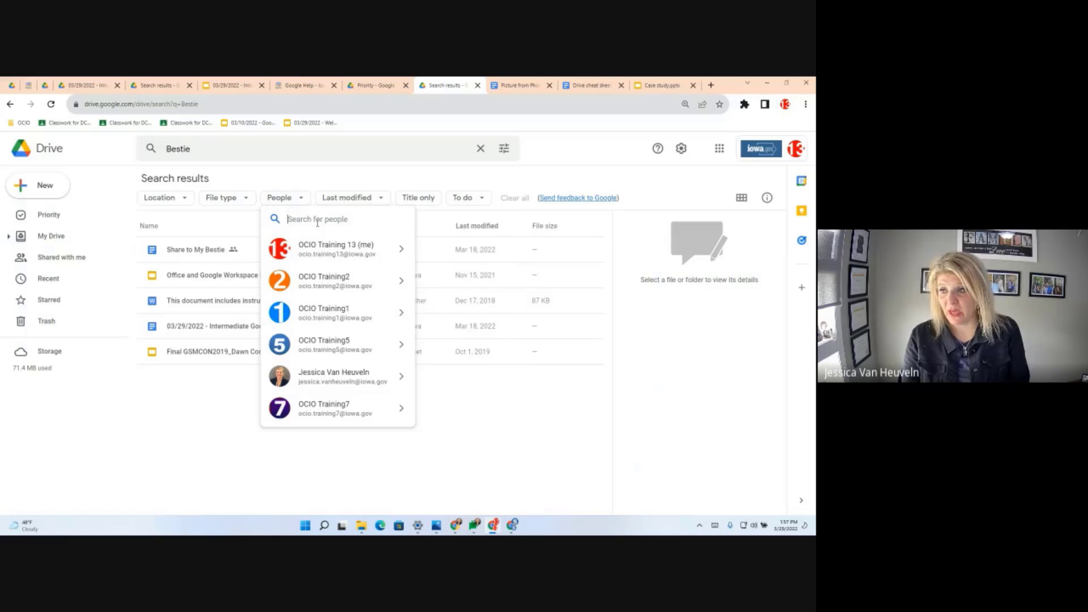
pyautogui.click(226, 198)
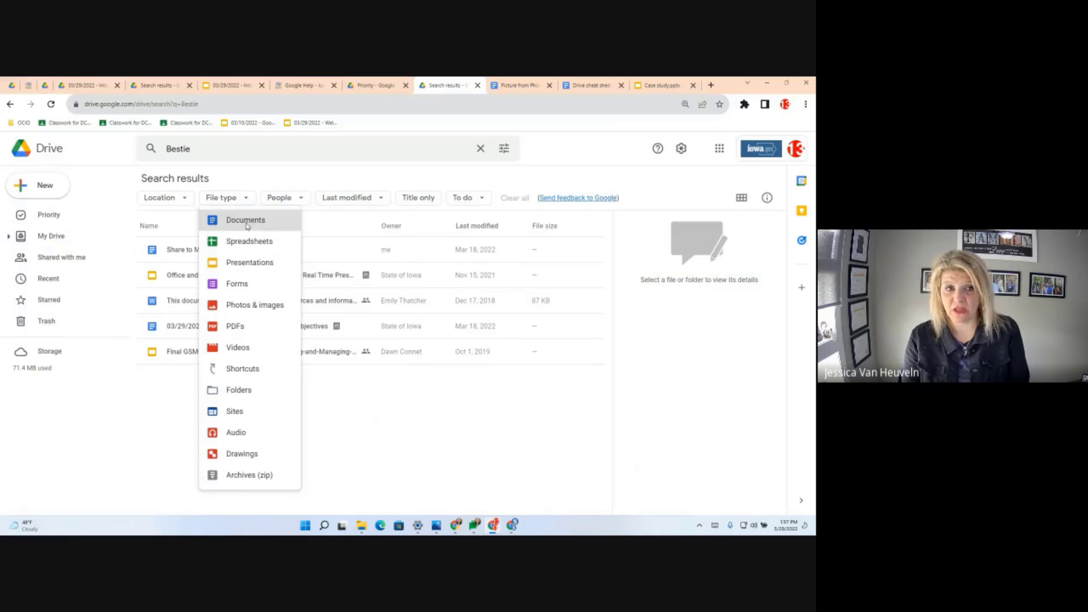
pyautogui.click(246, 224)
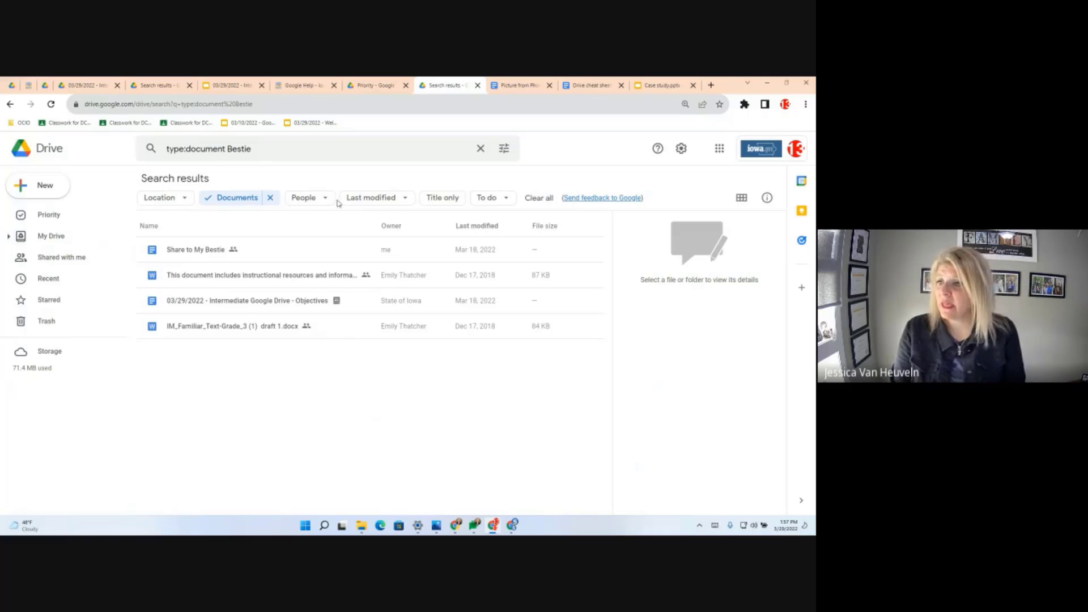
pyautogui.click(202, 255)
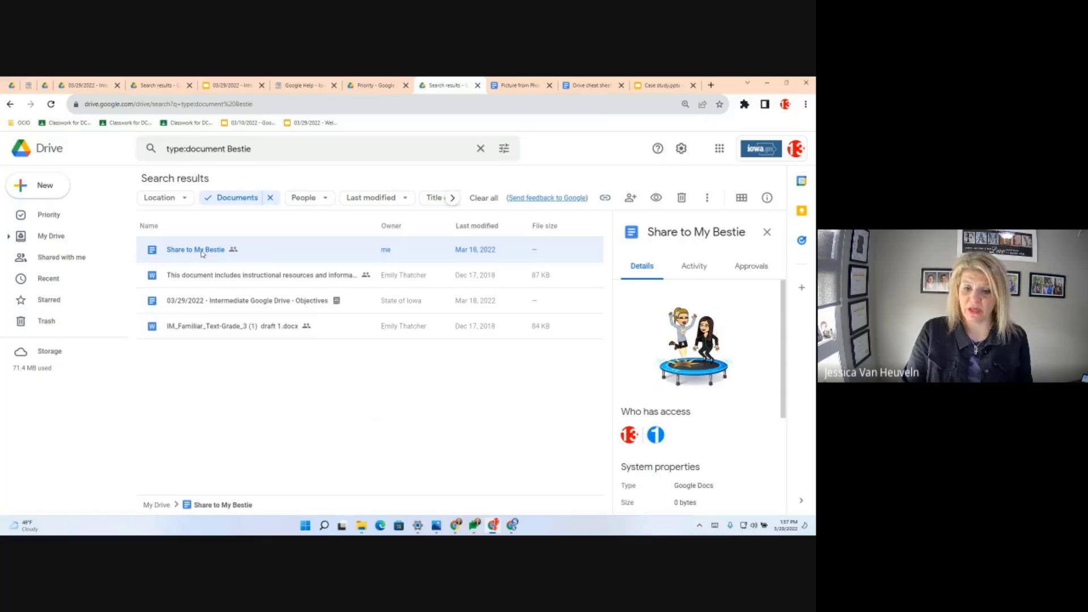
pyautogui.doubleClick(203, 254)
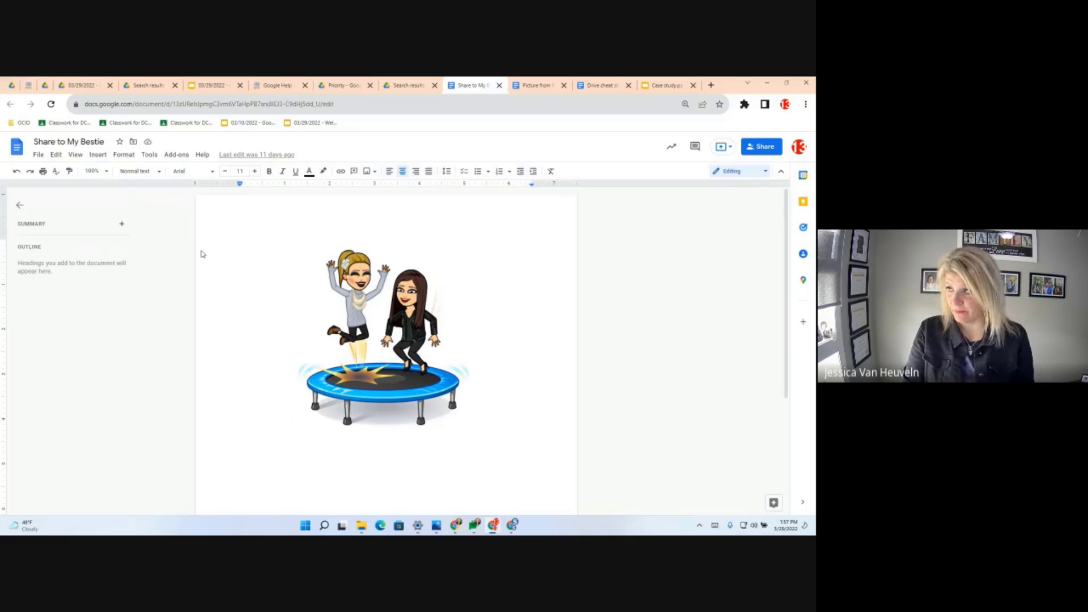
# - Add OCIO Training5's e-mail address as a share recipient and open its role options
pyautogui.click(766, 148)
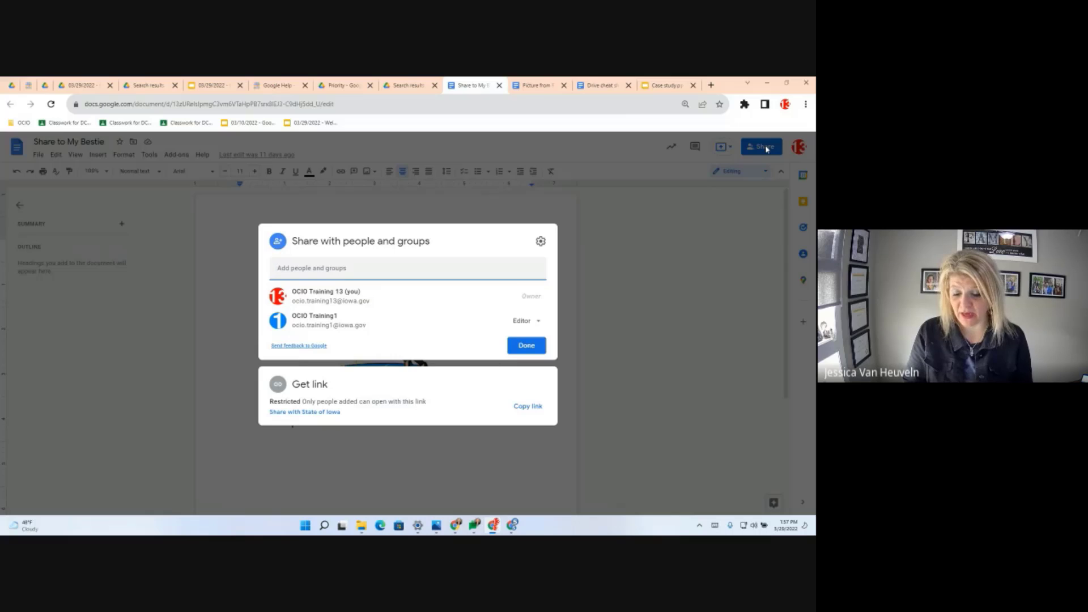
pyautogui.click(286, 270)
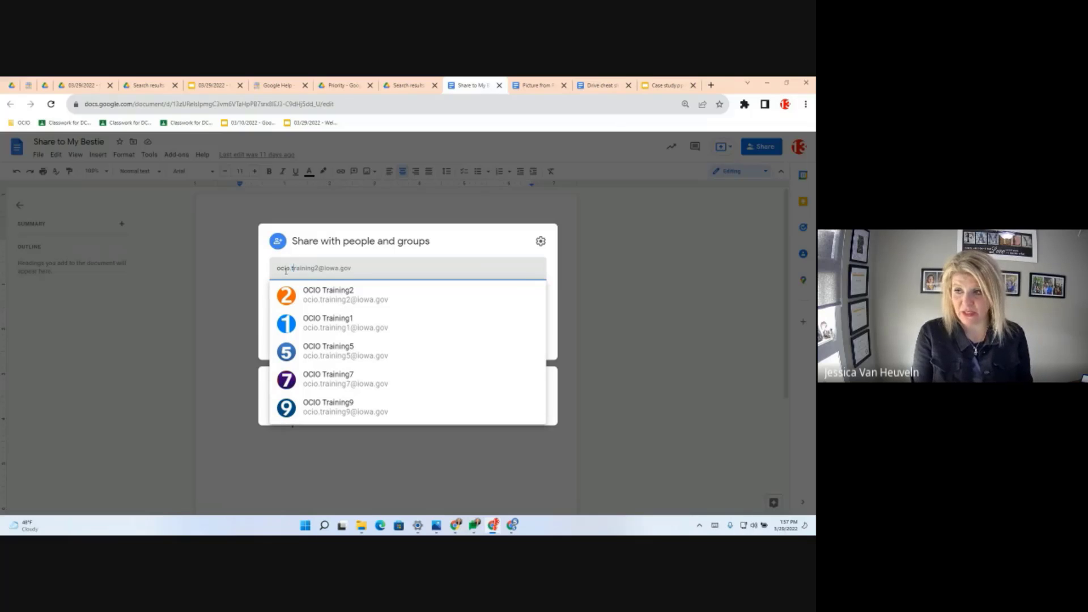
pyautogui.write('trainng5')
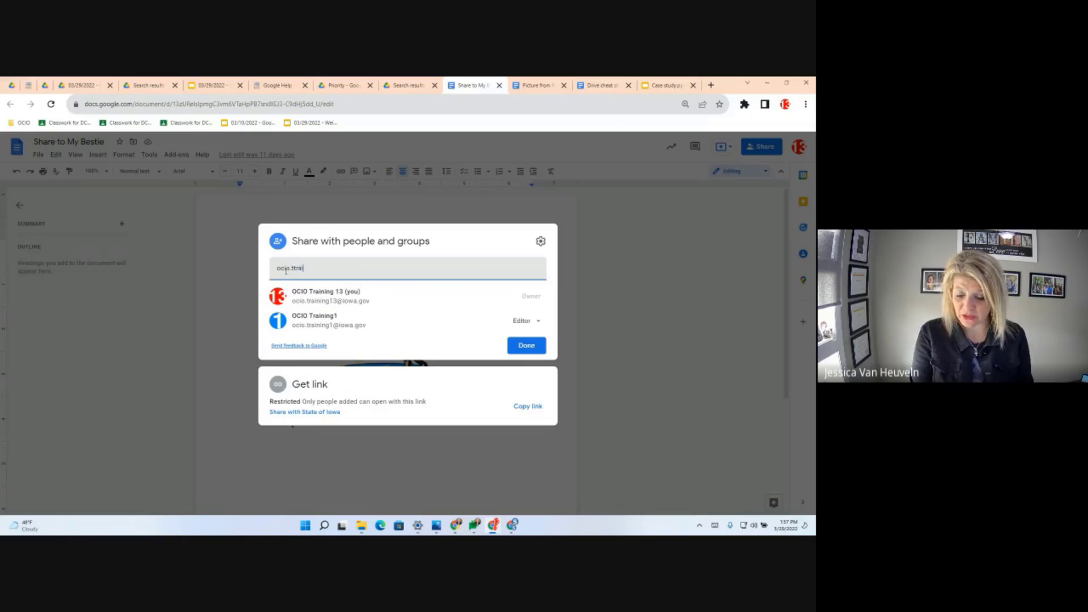
pyautogui.press('BackSpace')
pyautogui.press('BackSpace')
pyautogui.press('BackSpace')
pyautogui.press('BackSpace')
pyautogui.press('BackSpace')
pyautogui.write('raining5')
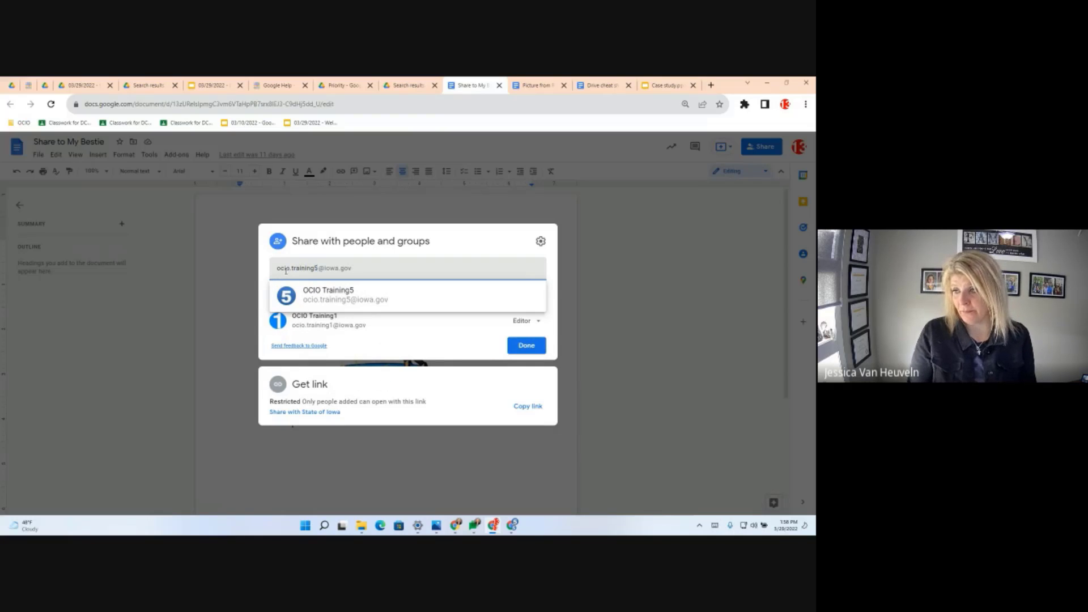
pyautogui.click(351, 298)
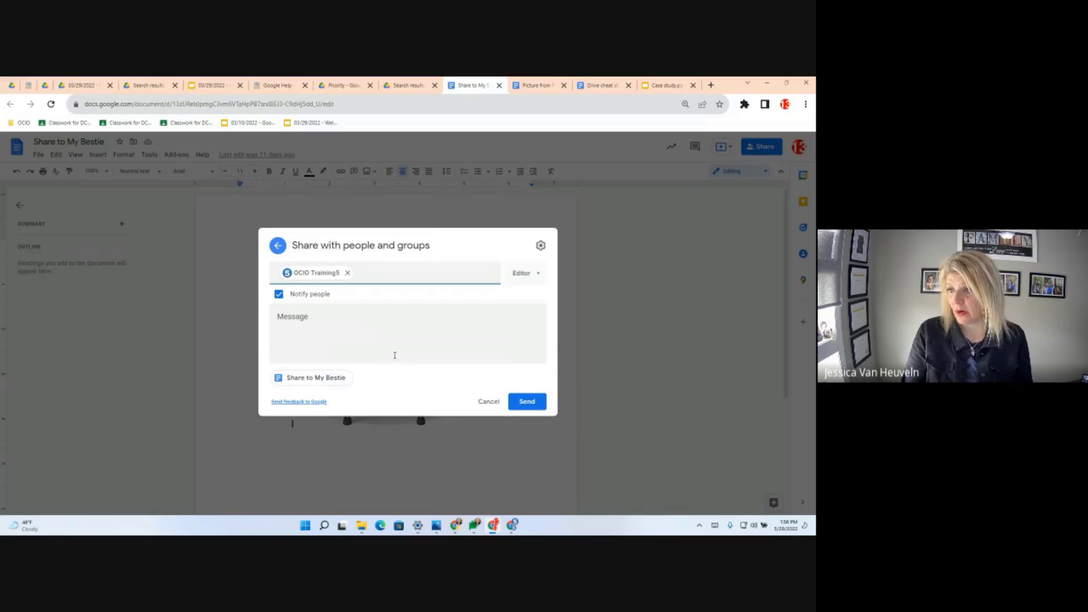
pyautogui.click(286, 325)
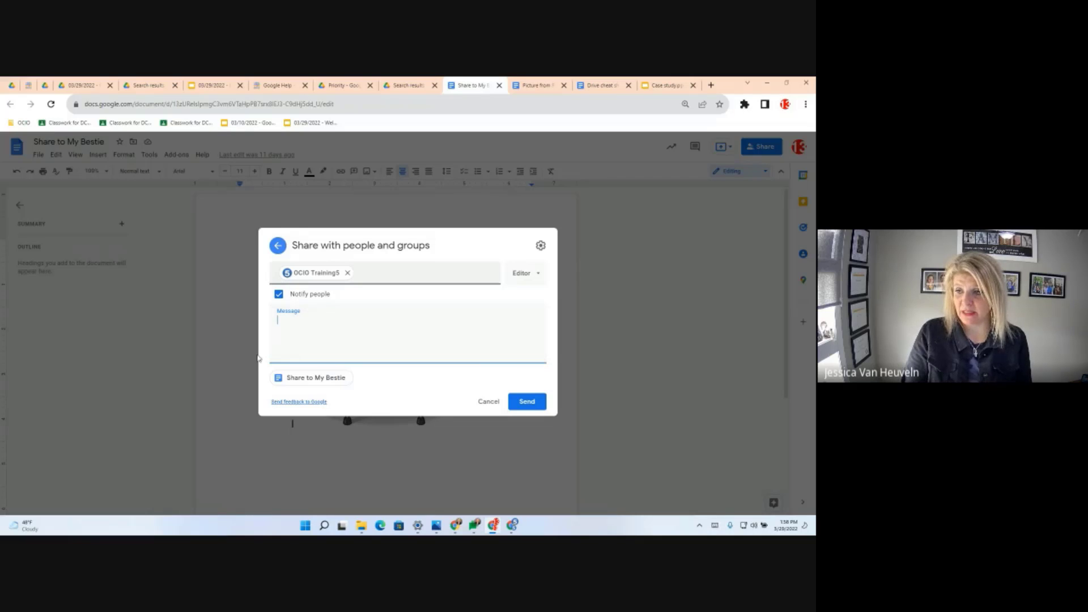
pyautogui.click(529, 275)
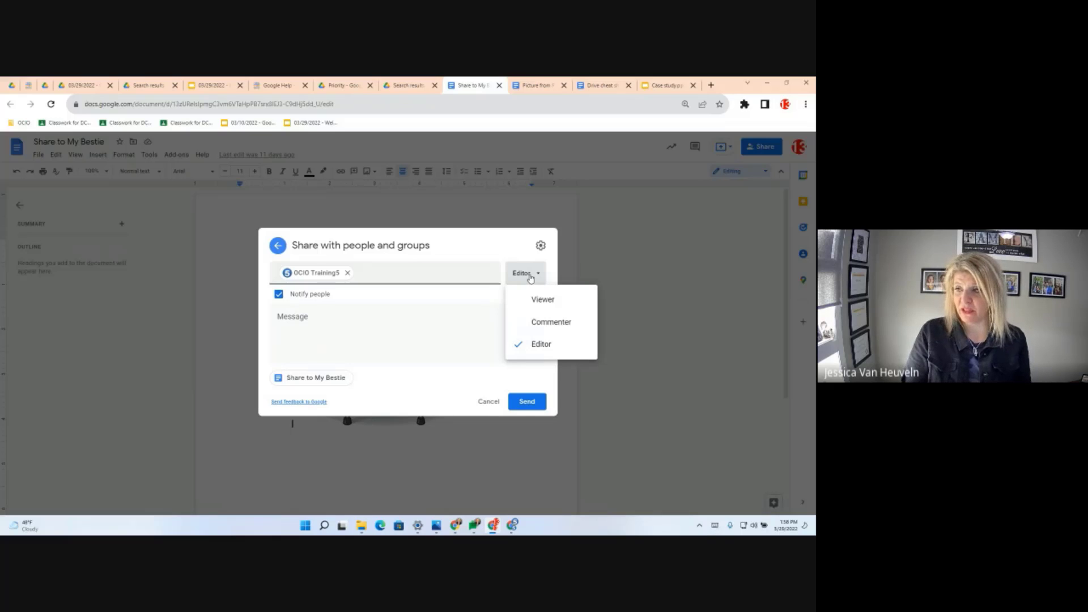
# - Review the advanced sharing settings, then share with OCIO Training5 as Editor without notifying
pyautogui.click(540, 247)
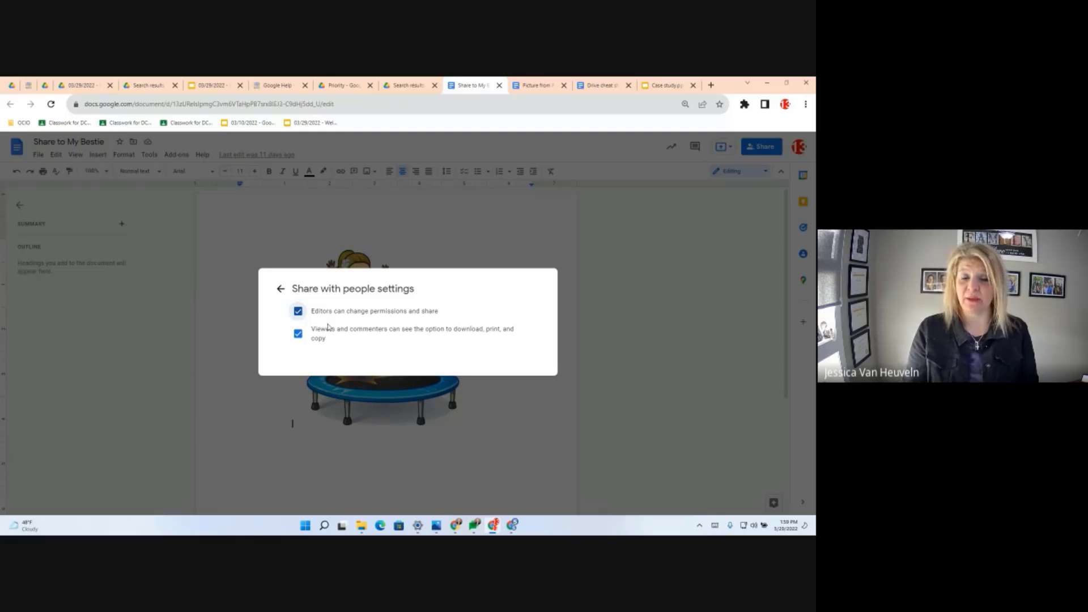
pyautogui.click(281, 288)
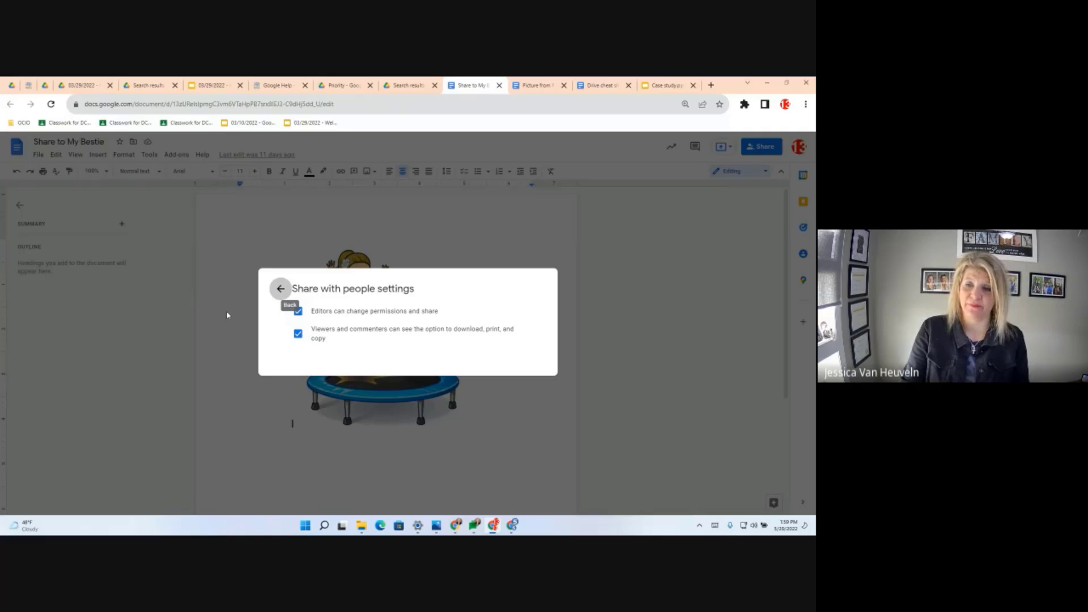
pyautogui.click(279, 288)
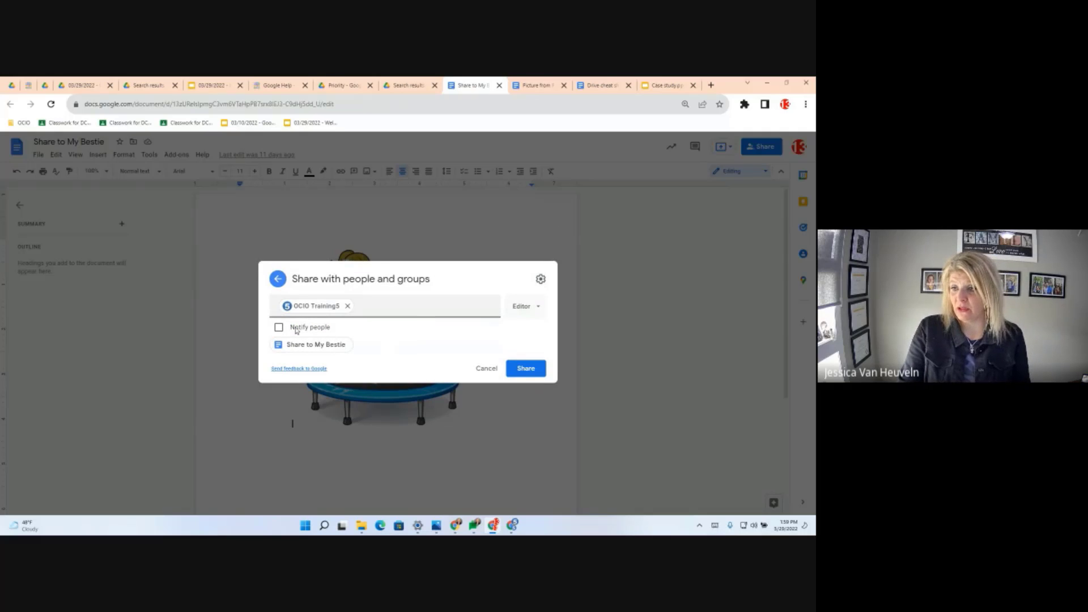
pyautogui.click(526, 369)
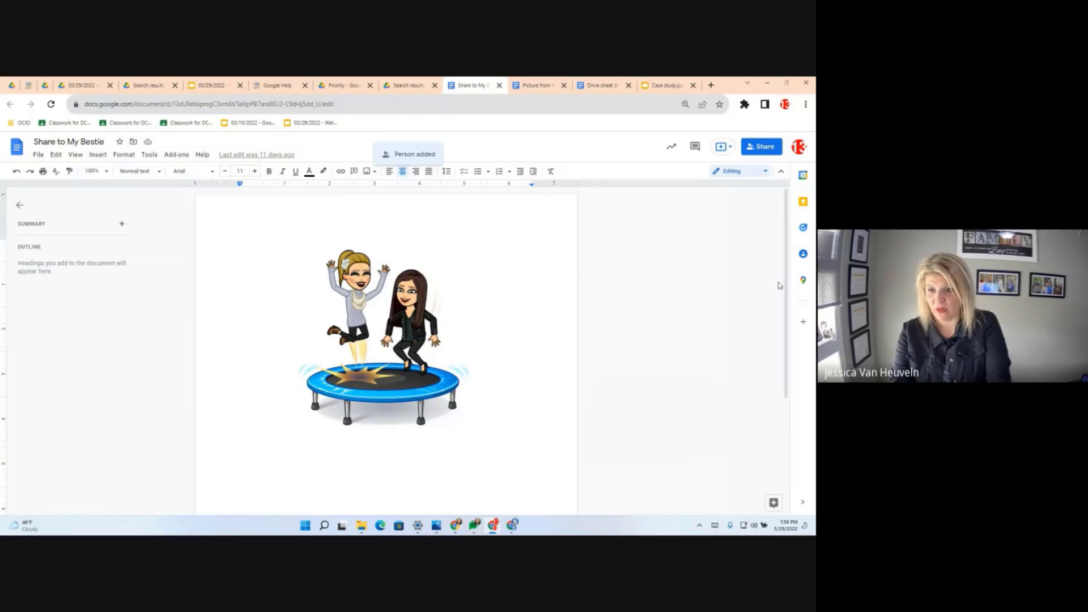
# - Change OCIO Training1 from Editor to Viewer, save, and recheck the access list
pyautogui.click(759, 149)
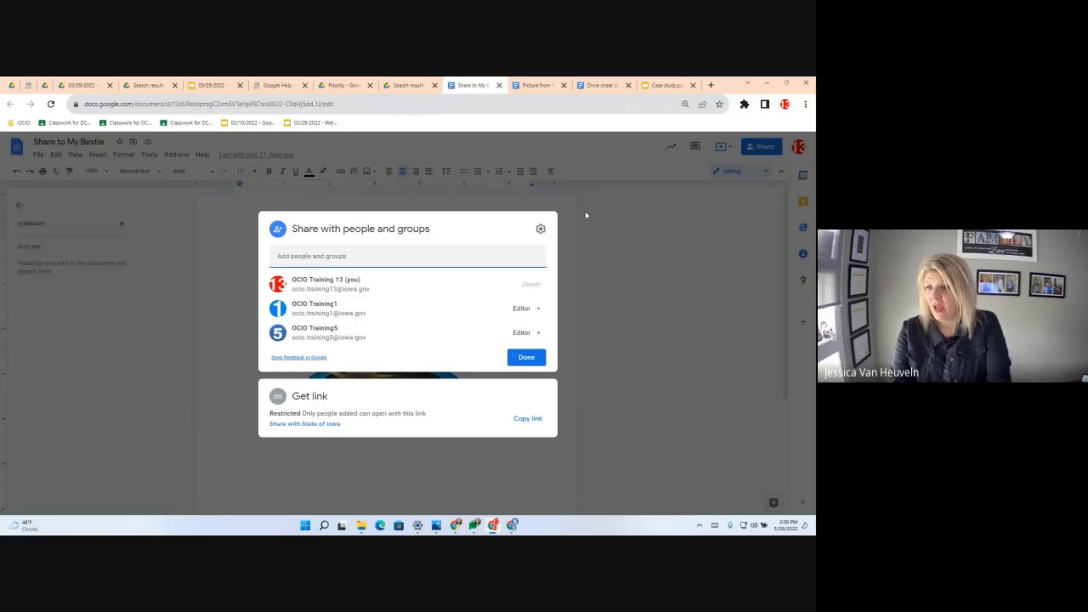
pyautogui.click(538, 310)
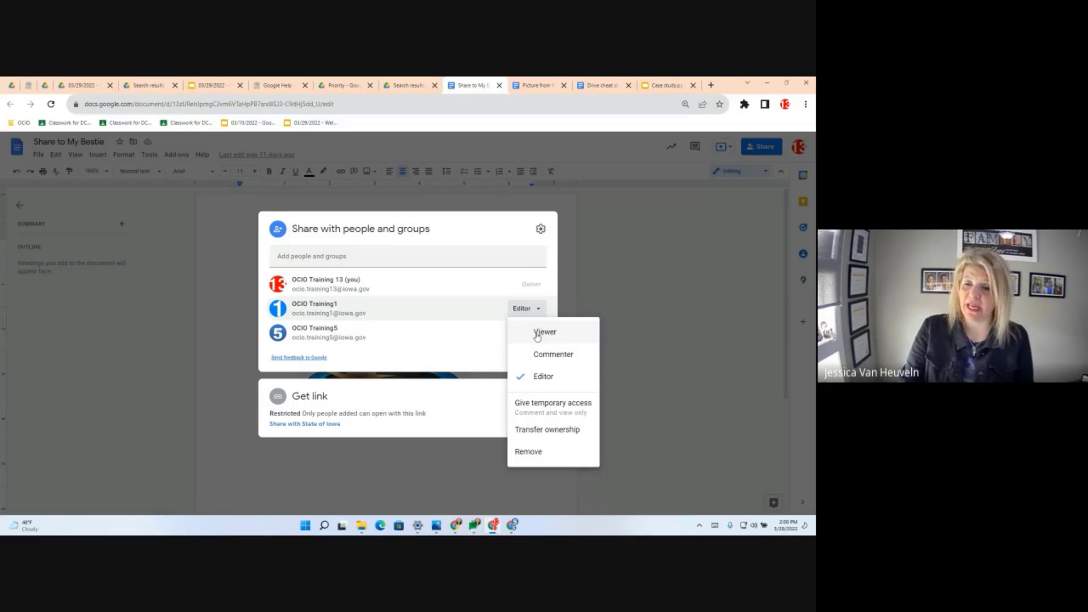
pyautogui.click(538, 337)
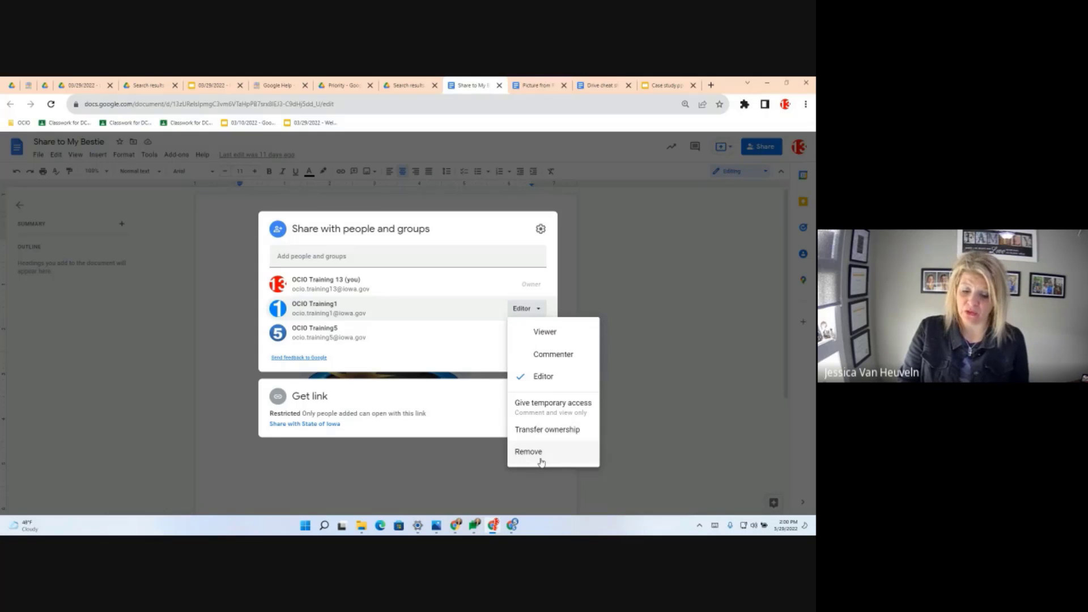
pyautogui.click(559, 333)
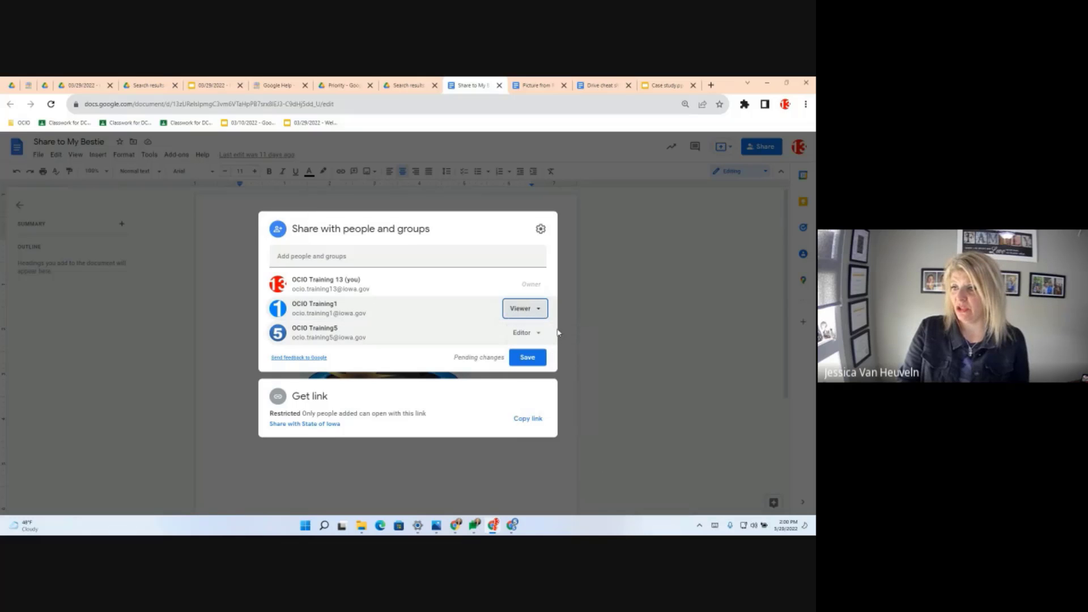
pyautogui.click(527, 358)
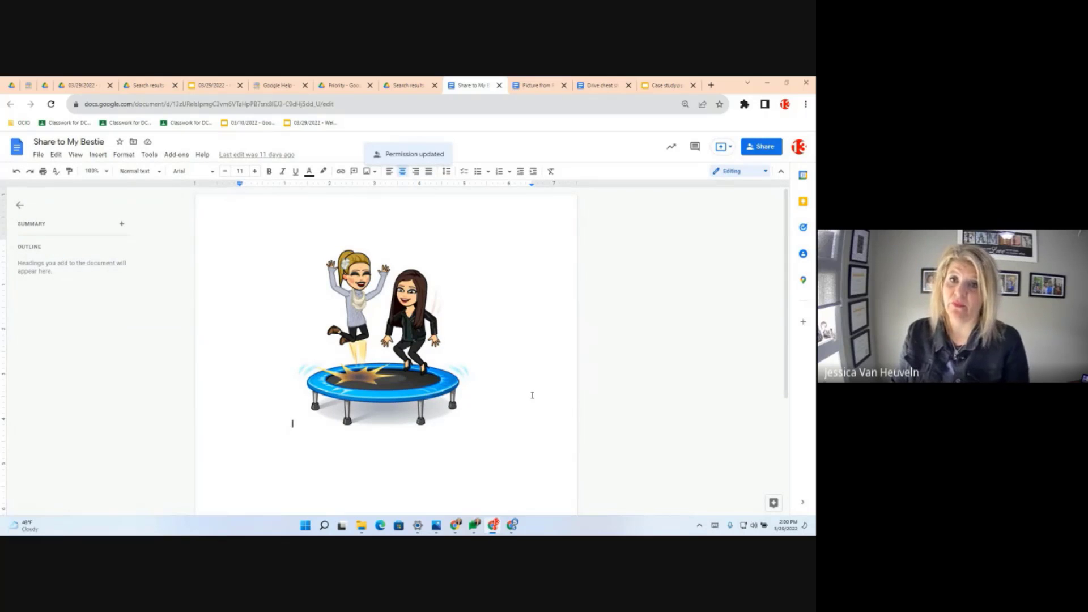
pyautogui.click(761, 147)
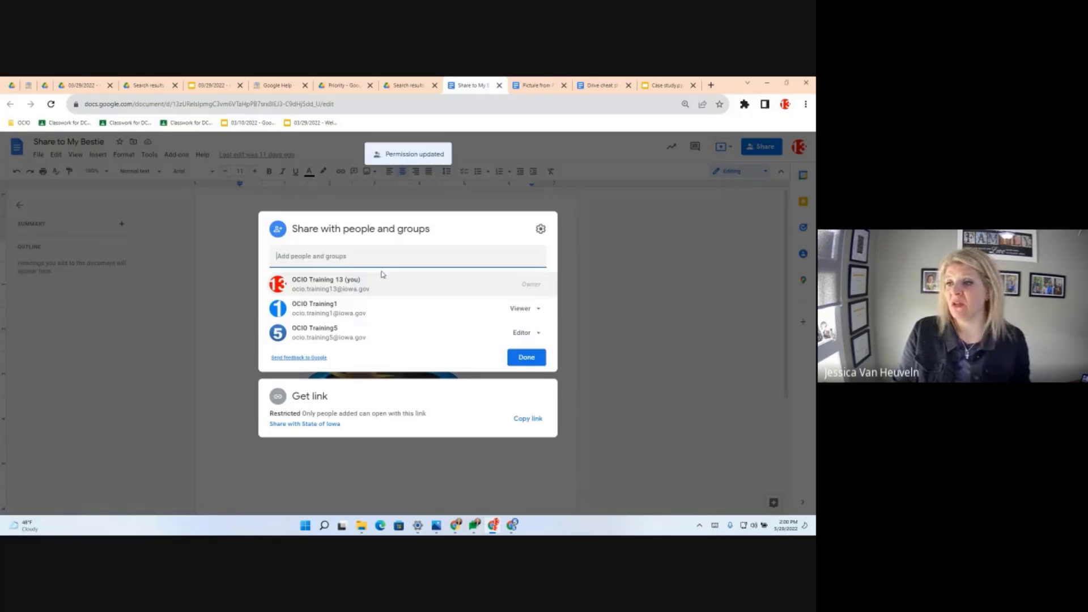
# - Look up the 'zz' group contacts in Add people and groups, then dismiss sharing without adding anyone
pyautogui.click(297, 255)
pyautogui.write('z')
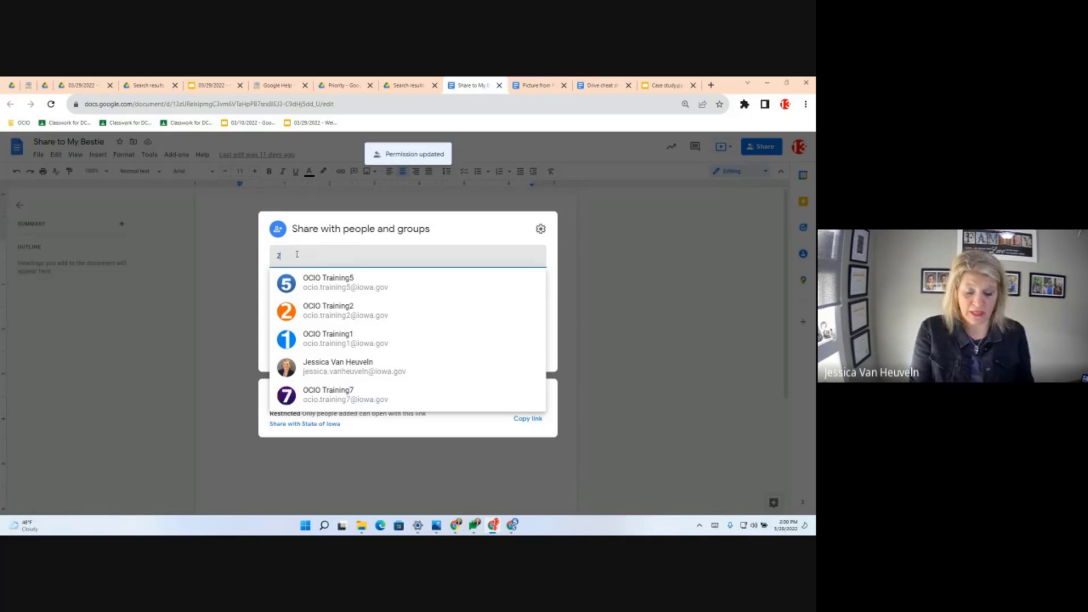
pyautogui.write('zgroup')
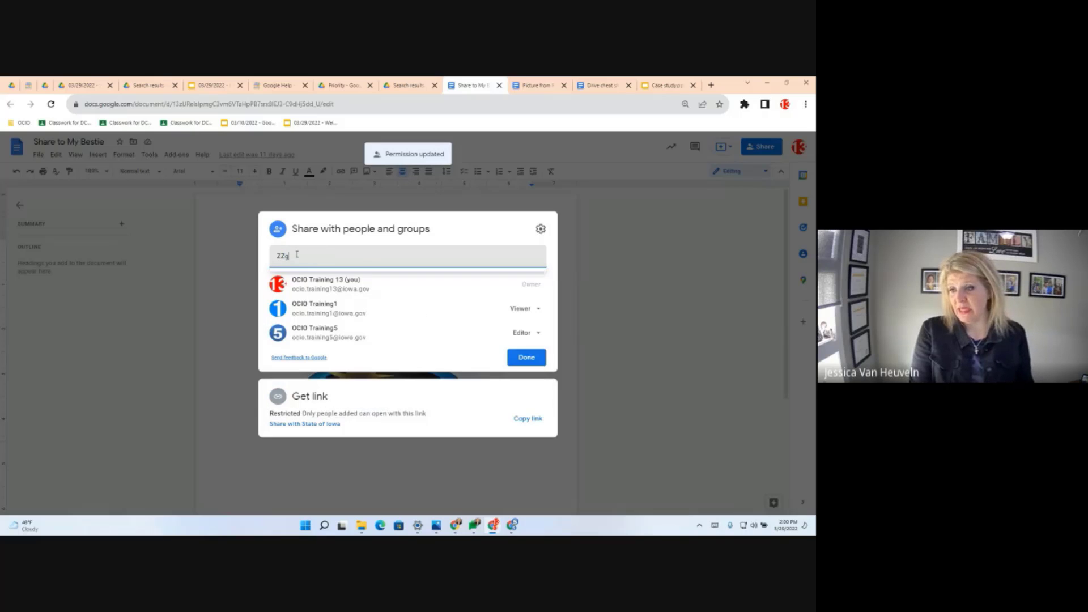
pyautogui.press('BackSpace')
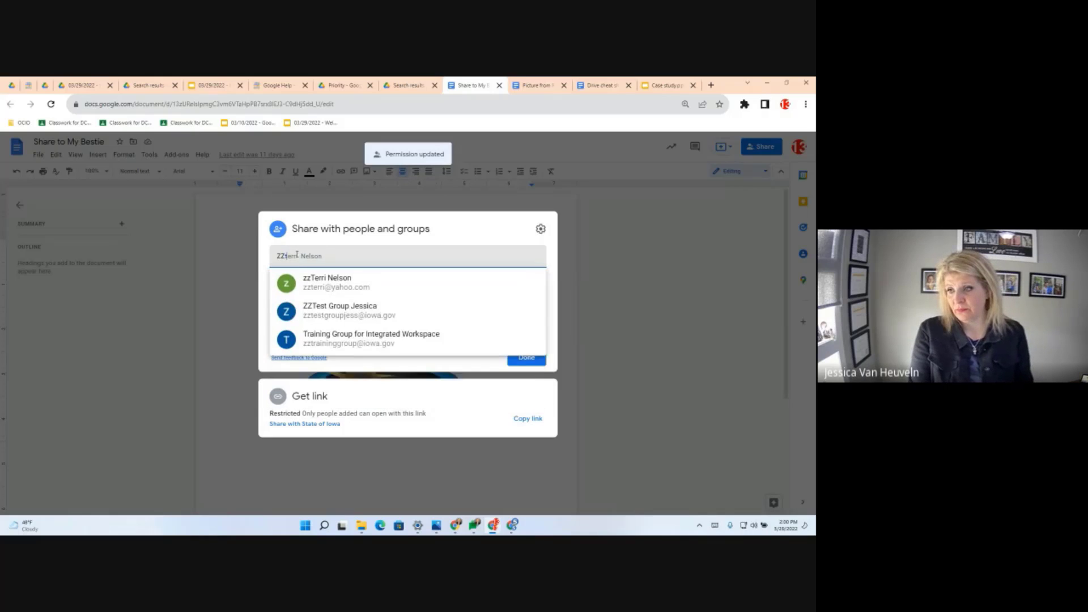
pyautogui.write('z')
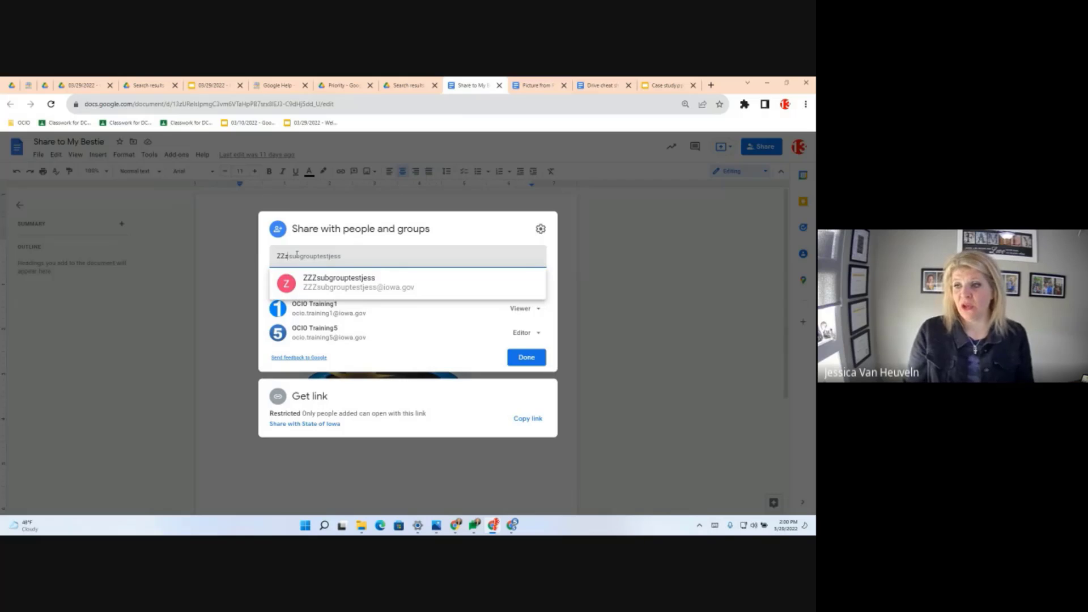
pyautogui.moveTo(331, 292)
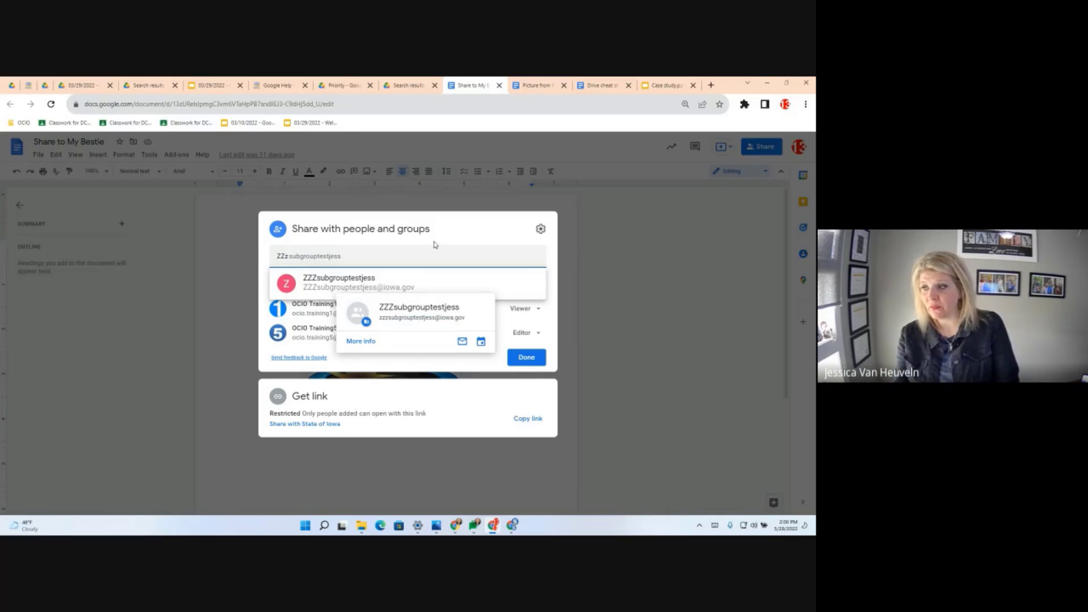
pyautogui.moveTo(301, 260); pyautogui.dragTo(240, 250)
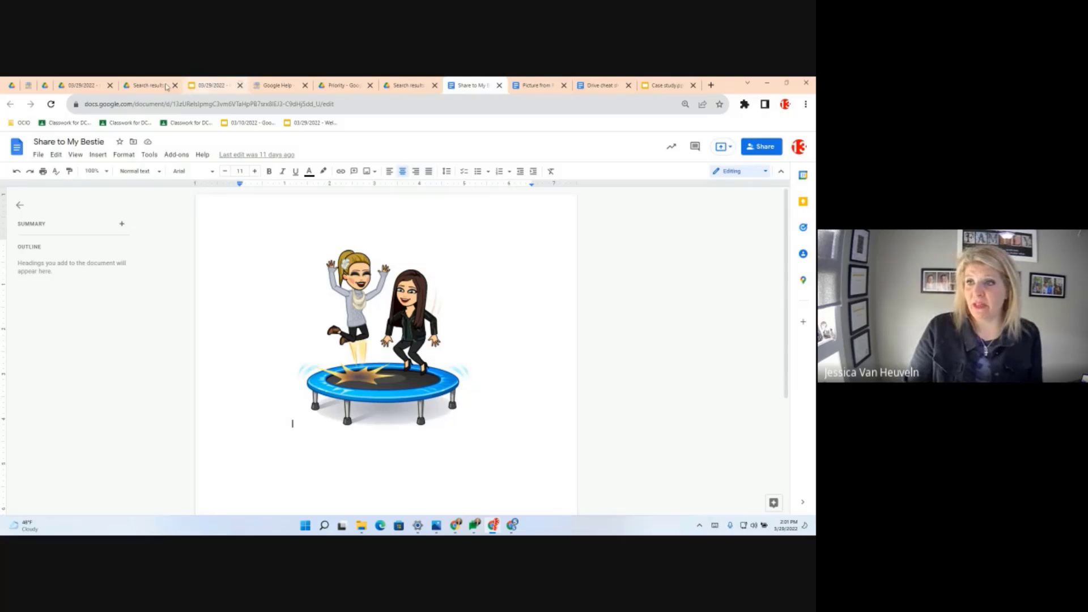
# - Back in Drive, run an advanced search with the words 'Share to all my friends'
pyautogui.click(149, 85)
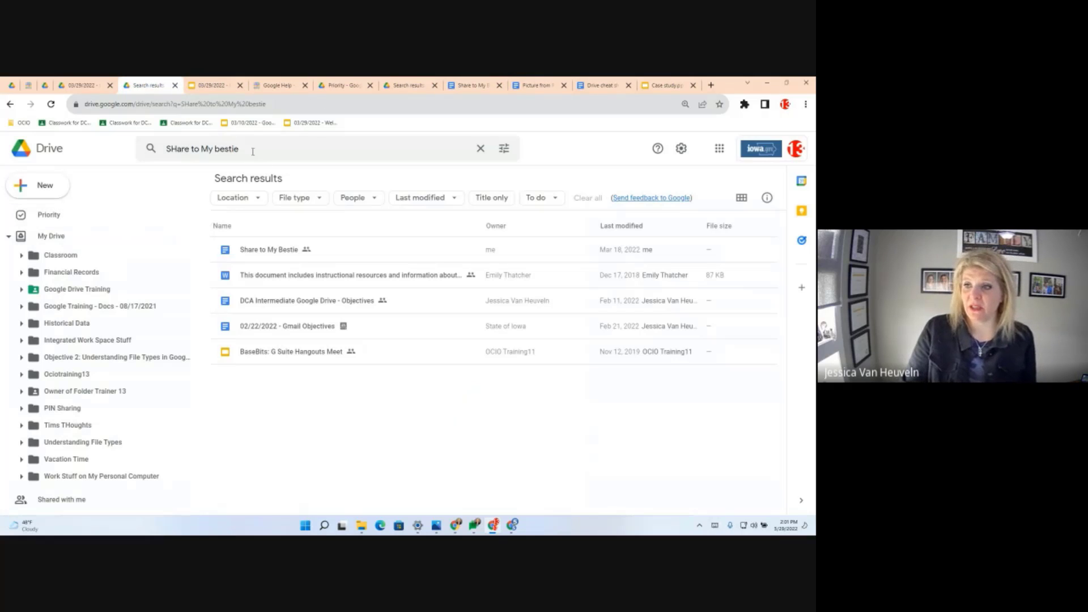
pyautogui.click(504, 149)
pyautogui.moveTo(299, 406); pyautogui.dragTo(206, 395)
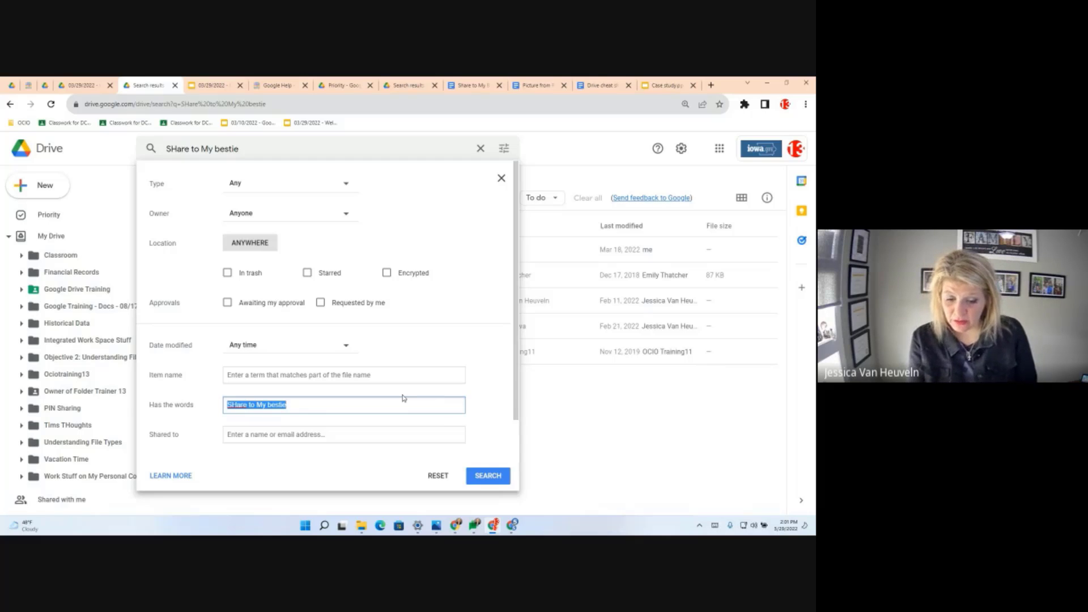
pyautogui.write('Sgare')
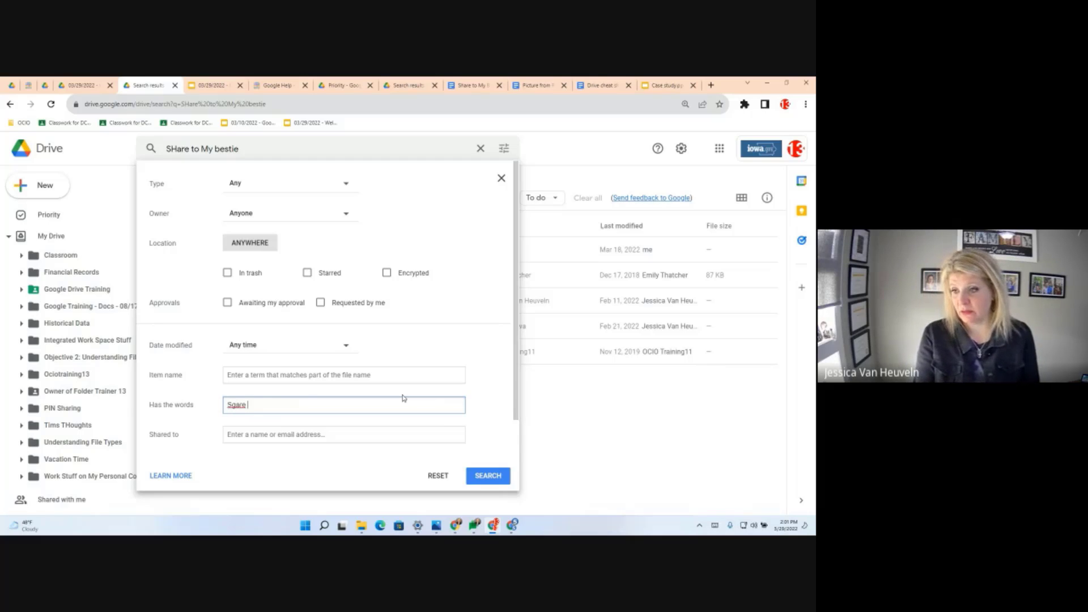
pyautogui.press('BackSpace')
pyautogui.press('BackSpace')
pyautogui.press('BackSpace')
pyautogui.press('BackSpace')
pyautogui.press('BackSpace')
pyautogui.write('h')
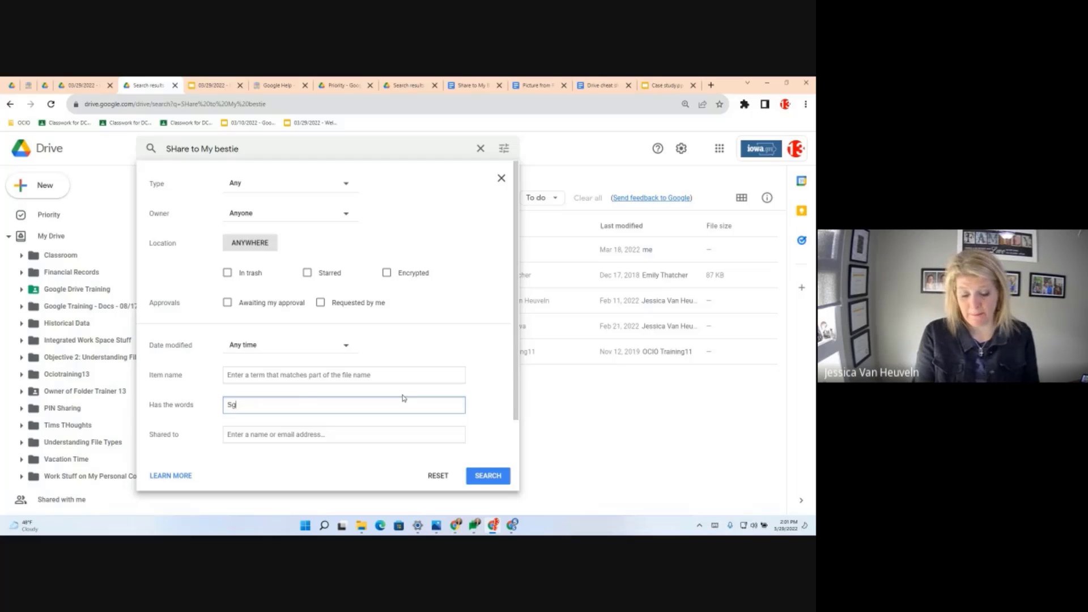
pyautogui.write('are to all my')
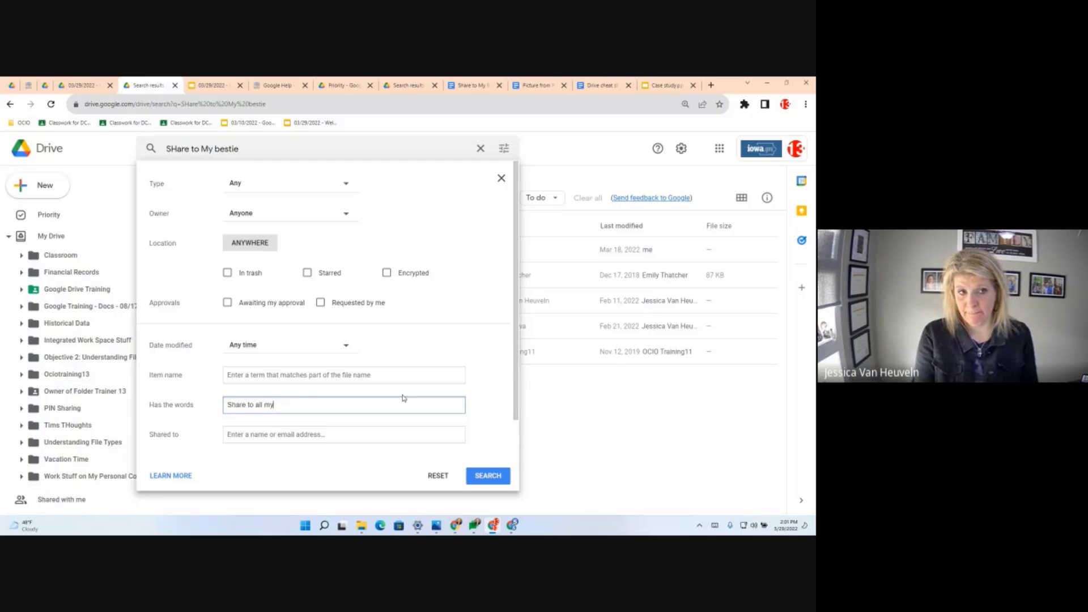
pyautogui.write(' friends')
pyautogui.press('Return')
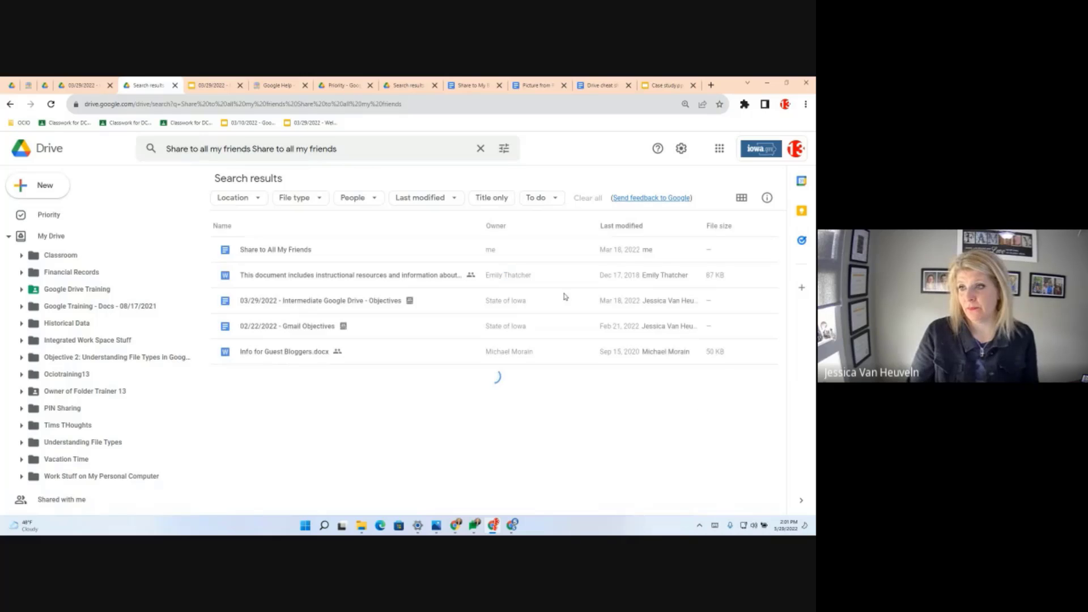
# - Bring up the sharing settings for the Share to All My Friends file from its context menu
pyautogui.click(276, 256)
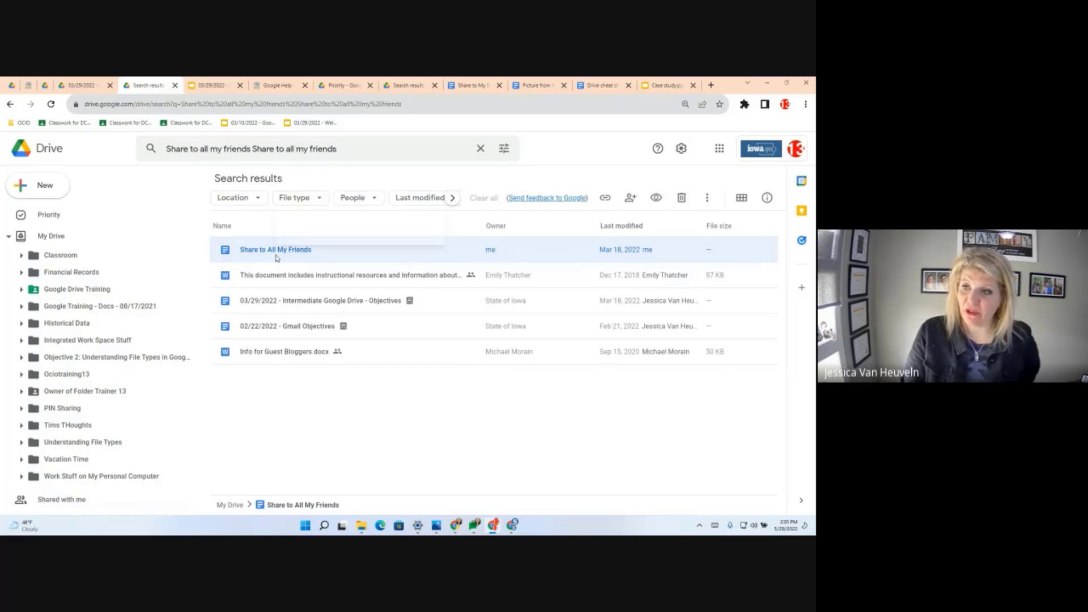
pyautogui.rightClick(276, 258)
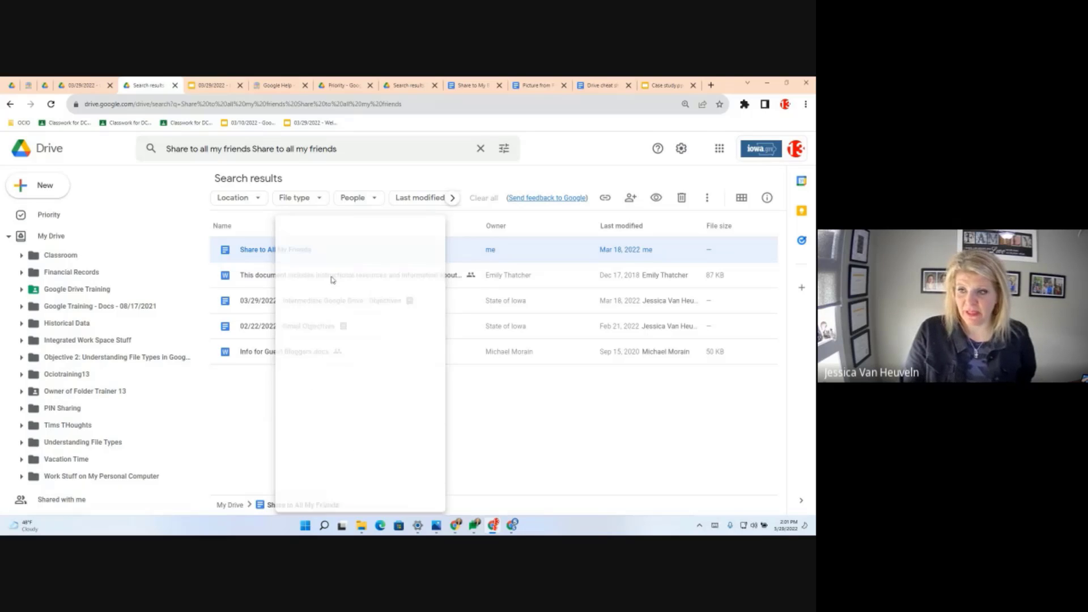
pyautogui.click(333, 281)
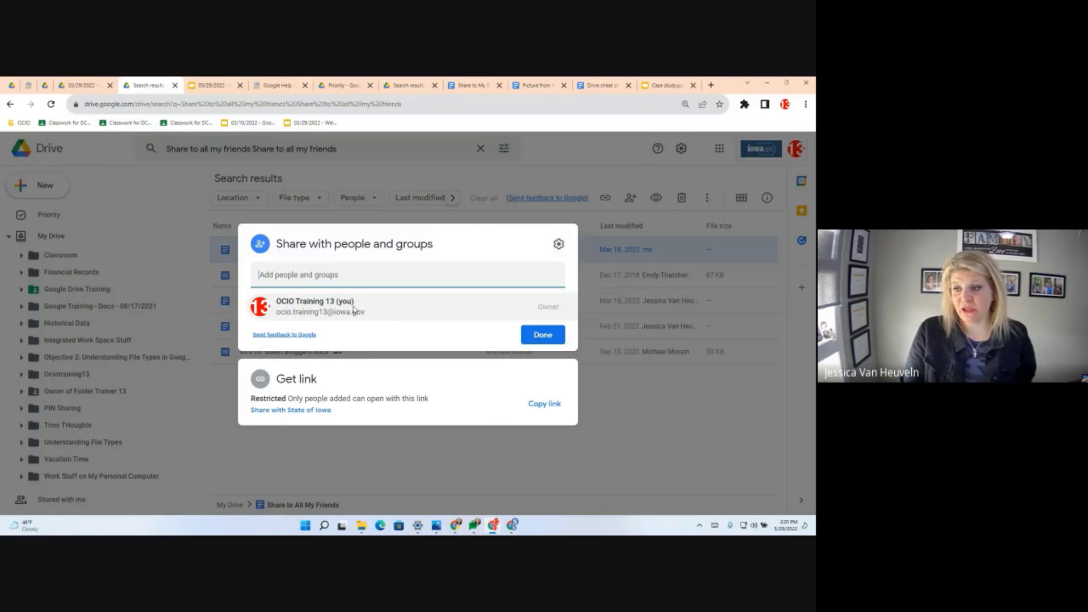
pyautogui.moveTo(354, 307)
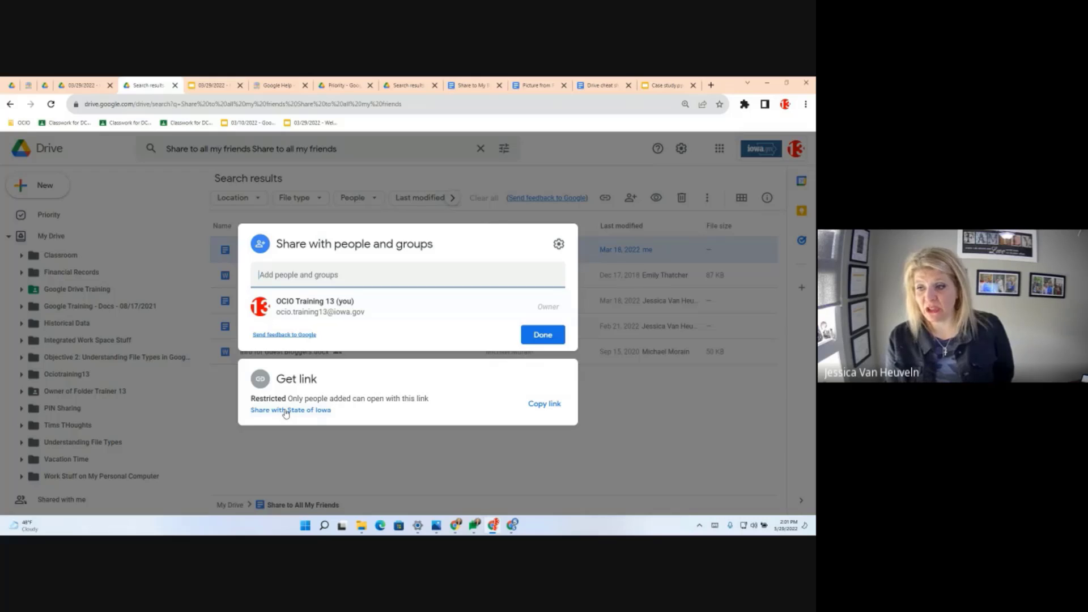
# - Change Share to All My Friends' general access to Anyone with the link as viewer and finish
pyautogui.click(286, 411)
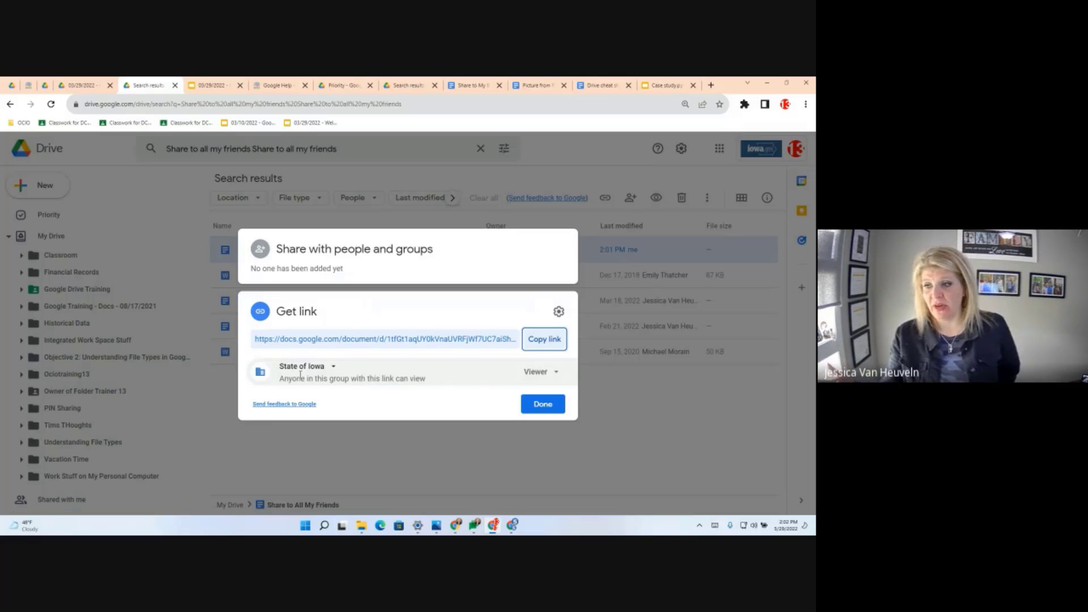
pyautogui.click(558, 311)
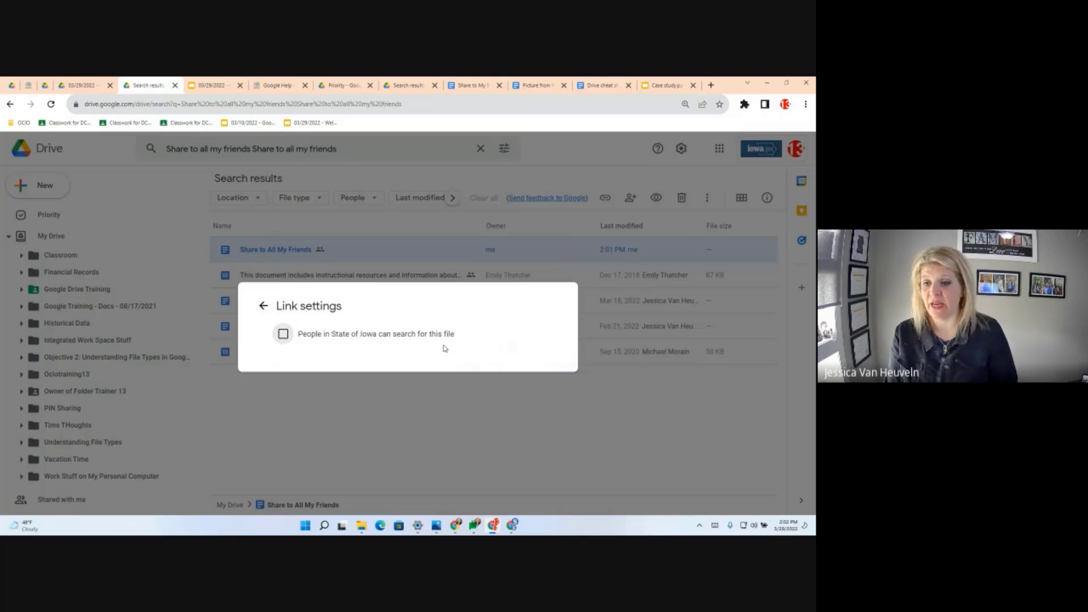
pyautogui.click(262, 307)
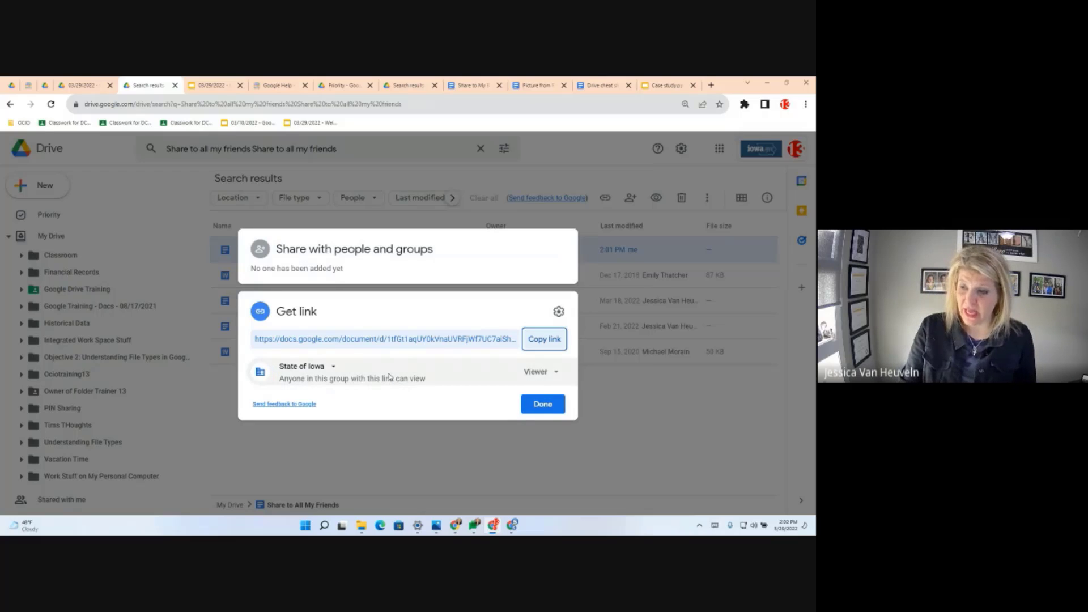
pyautogui.click(334, 368)
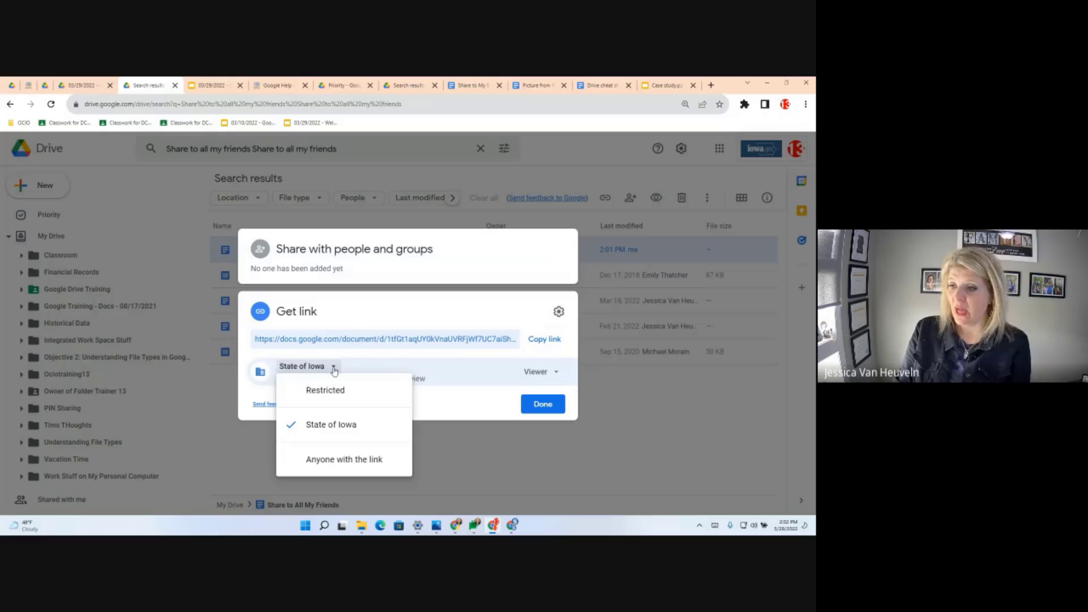
pyautogui.click(332, 460)
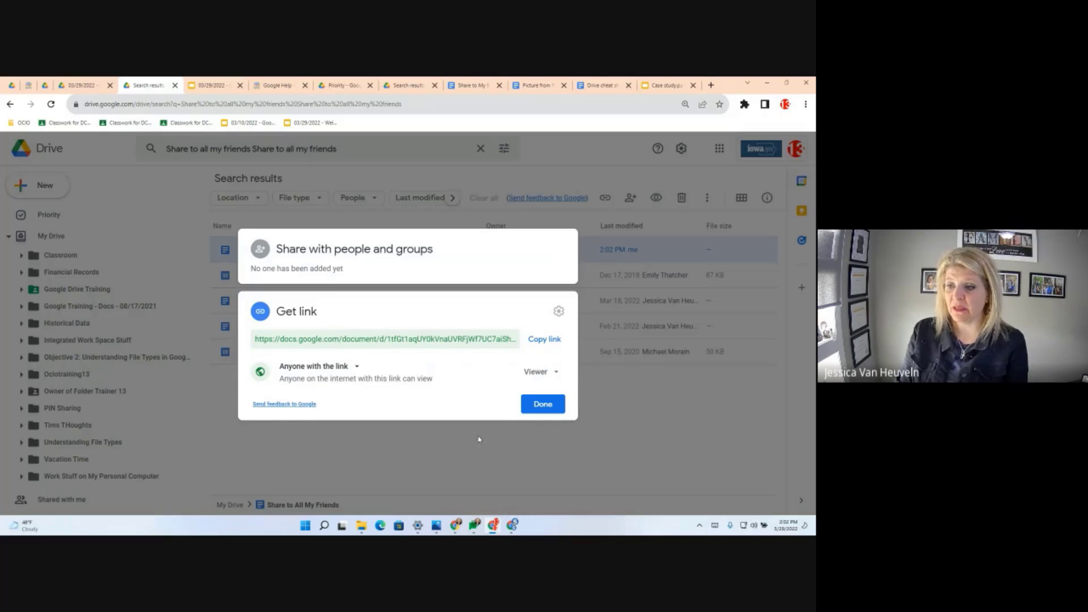
pyautogui.click(553, 411)
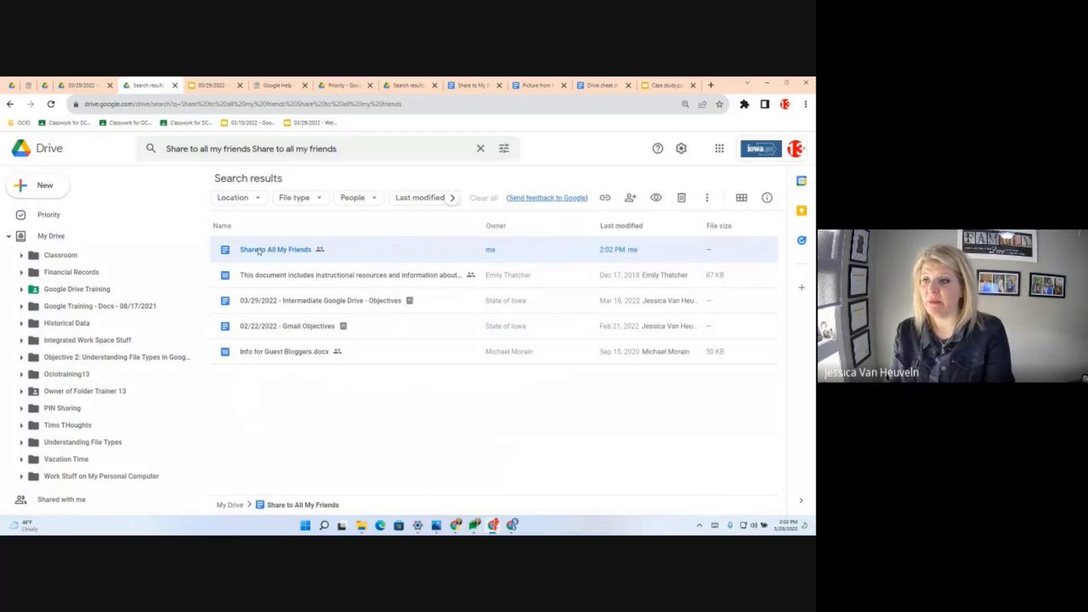
# - Open Share to All My Friends in Google Docs from the search results
pyautogui.doubleClick(284, 253)
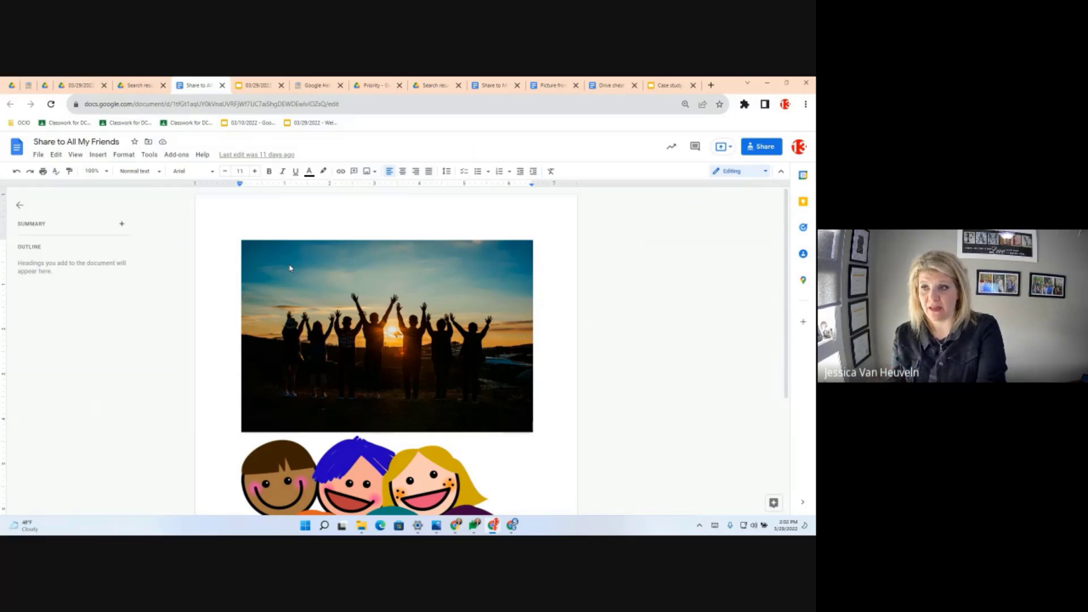
# - Copy the document's URL from the address bar and start a new Incognito window
pyautogui.click(199, 107)
pyautogui.rightClick(198, 108)
pyautogui.click(202, 152)
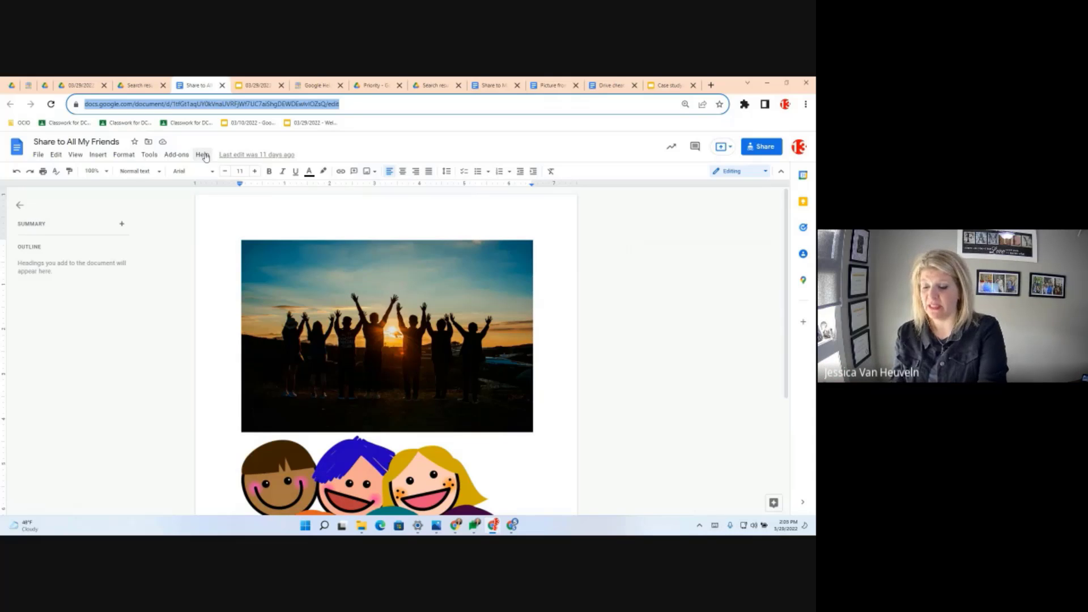
pyautogui.click(806, 104)
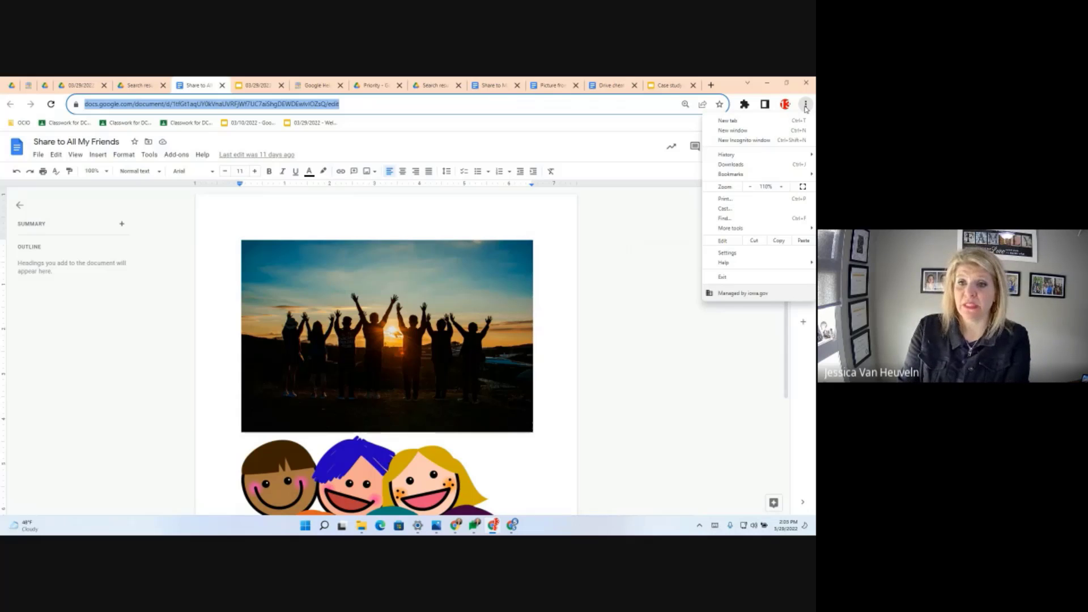
pyautogui.click(744, 142)
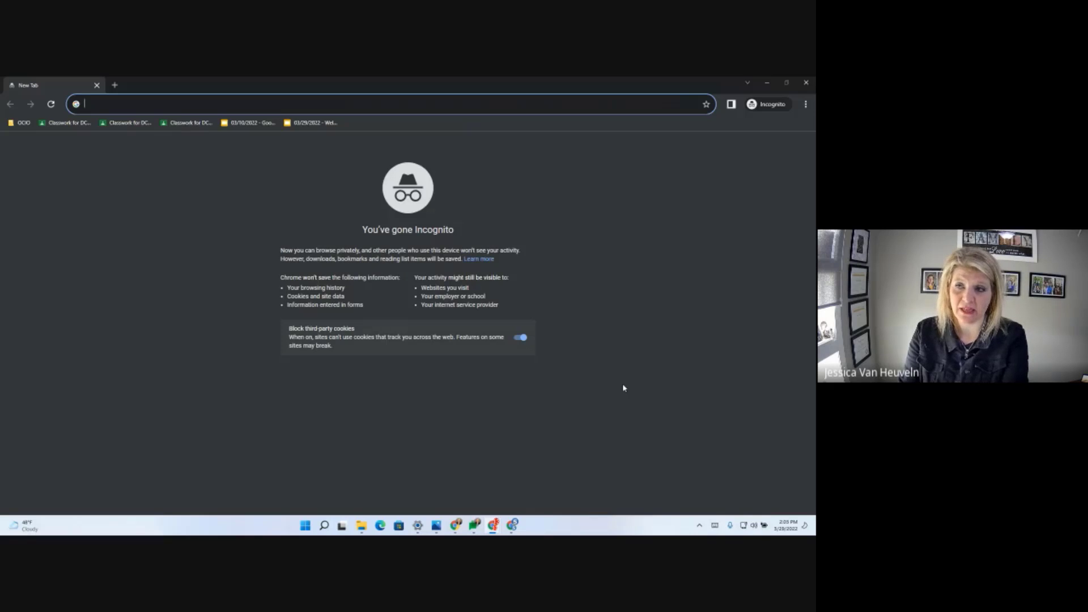
# - Load the copied document URL in Incognito, check the signed-out view-only access, then close it
pyautogui.hotkey('ctrl', 'v')
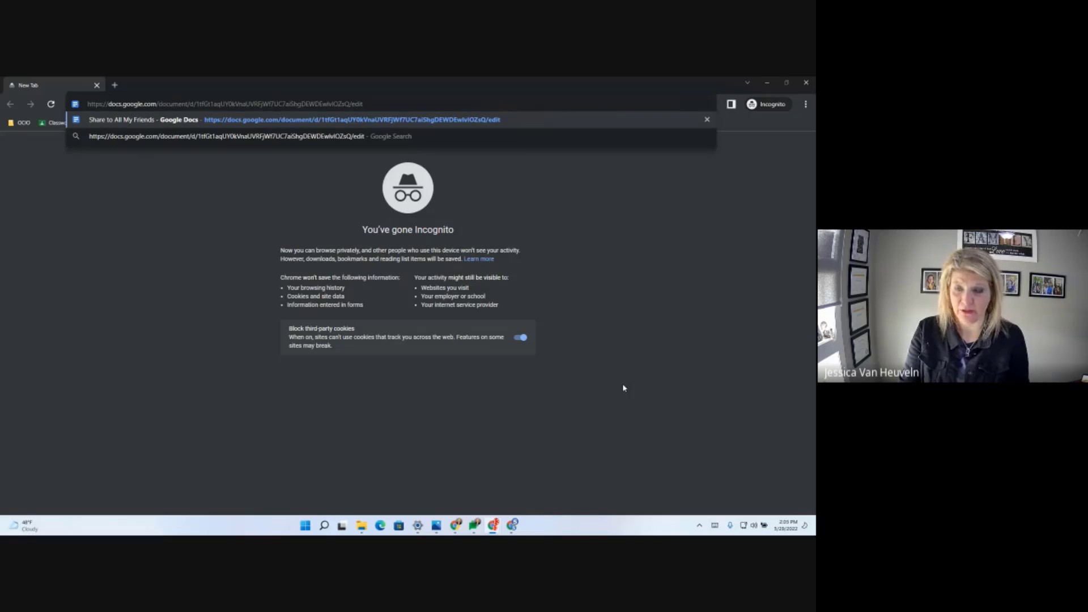
pyautogui.press('Return')
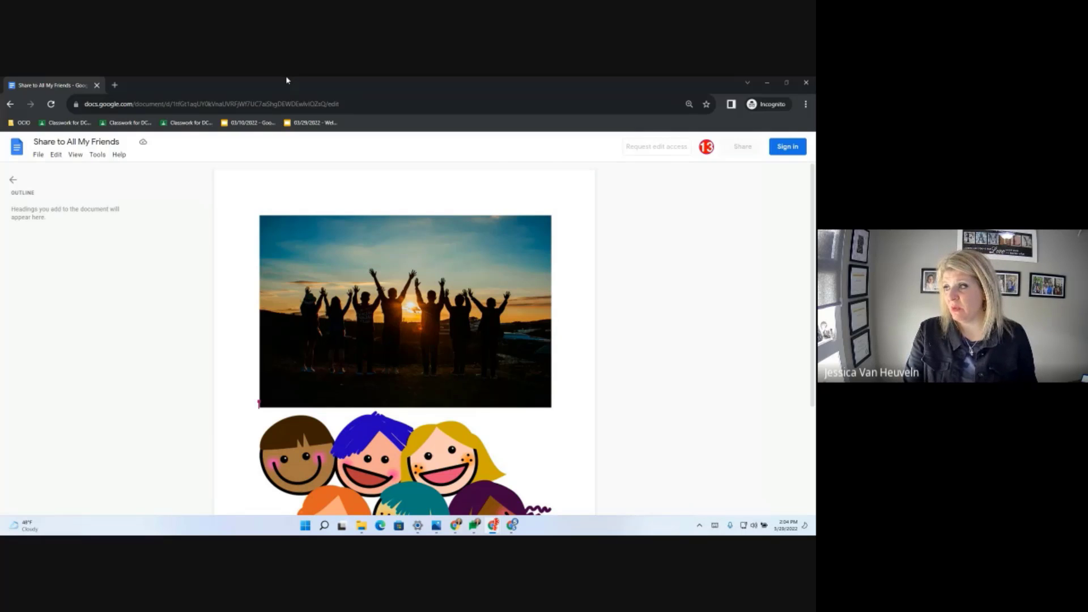
pyautogui.click(768, 84)
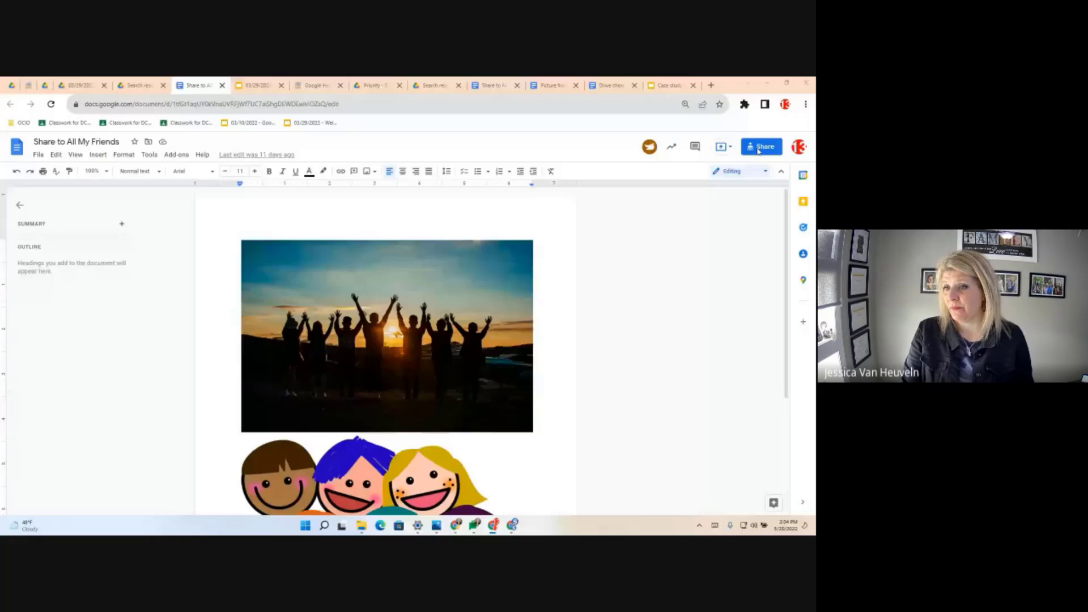
# - Change the Anyone with the link role from Viewer to Editor and confirm
pyautogui.click(759, 149)
pyautogui.click(440, 358)
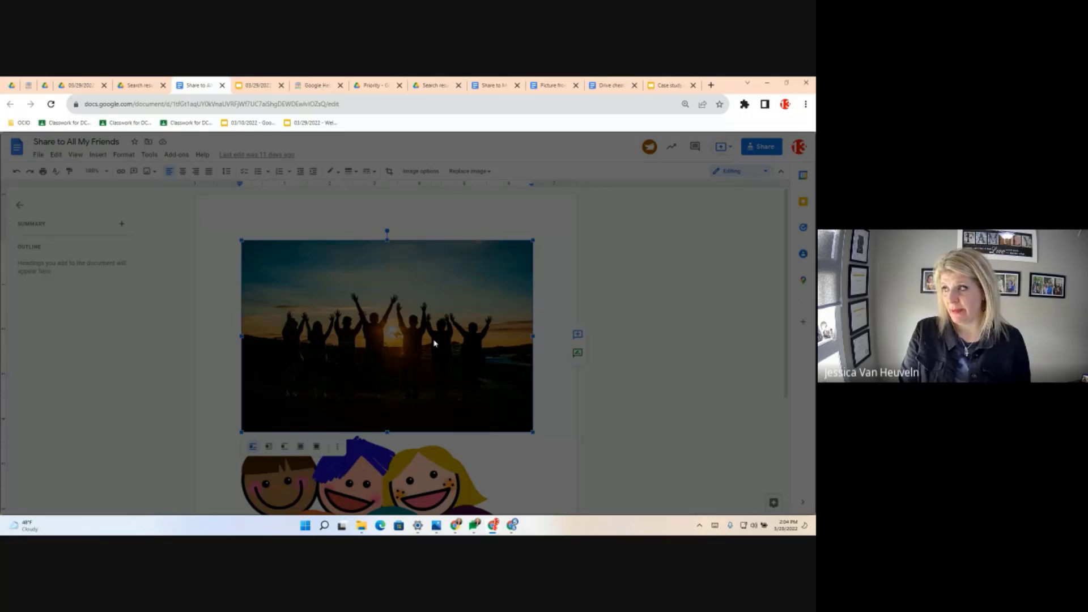
pyautogui.click(756, 149)
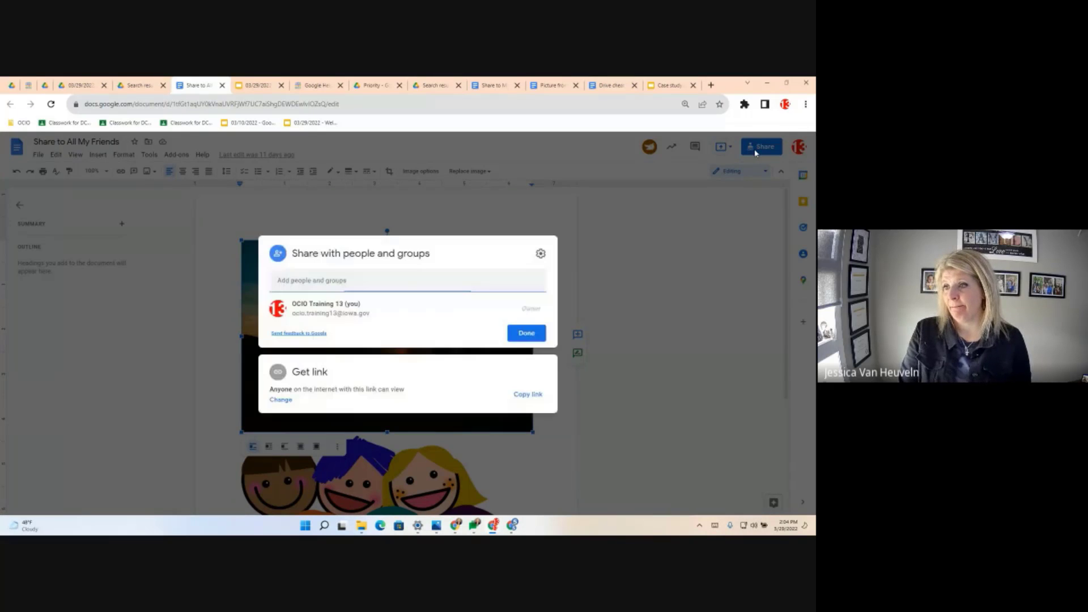
pyautogui.click(281, 401)
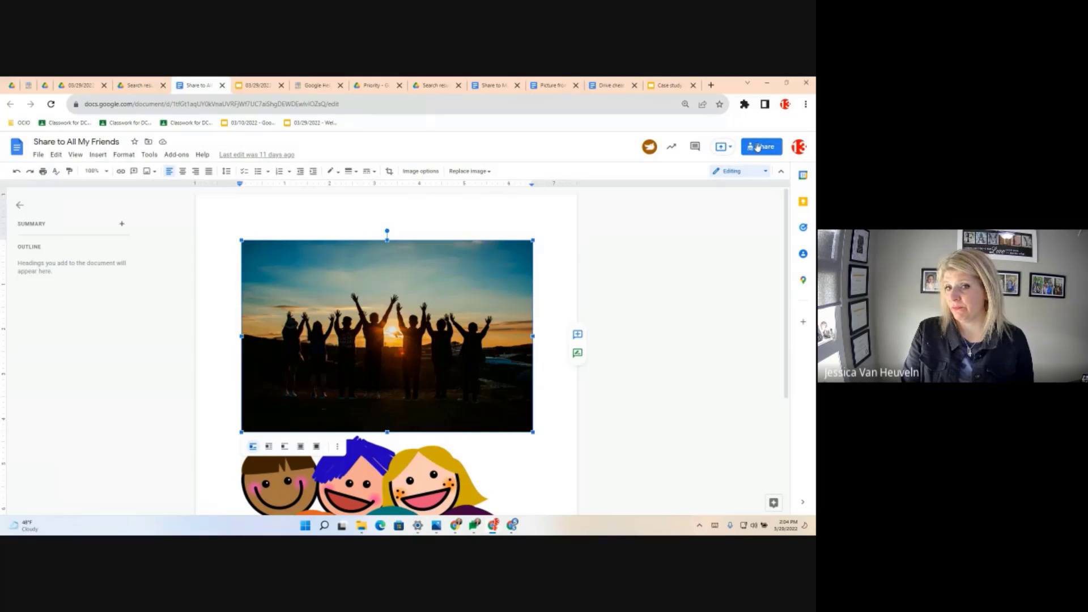
pyautogui.click(758, 147)
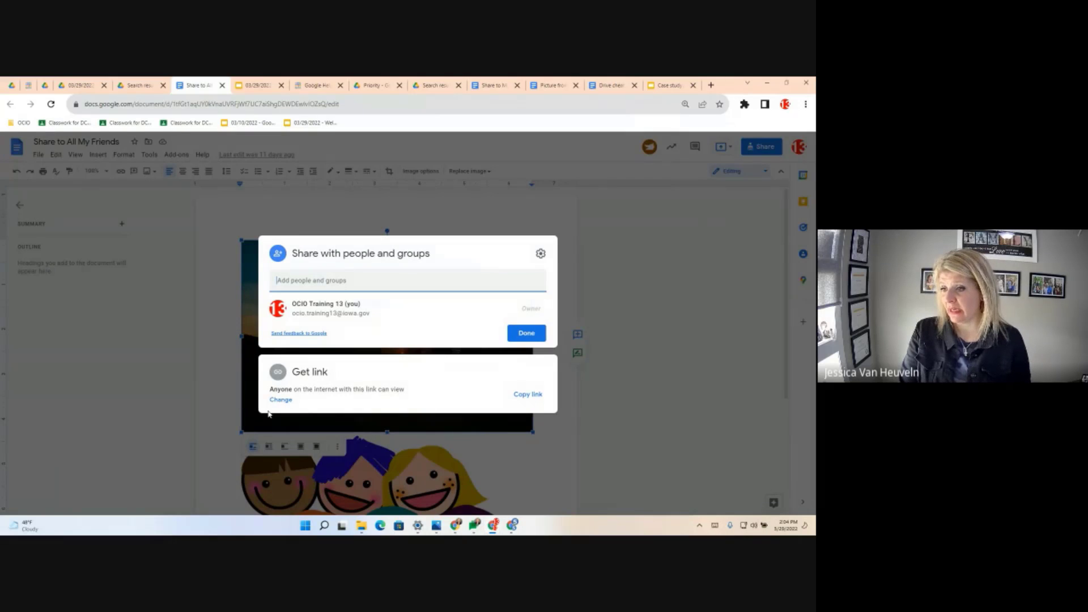
pyautogui.click(280, 401)
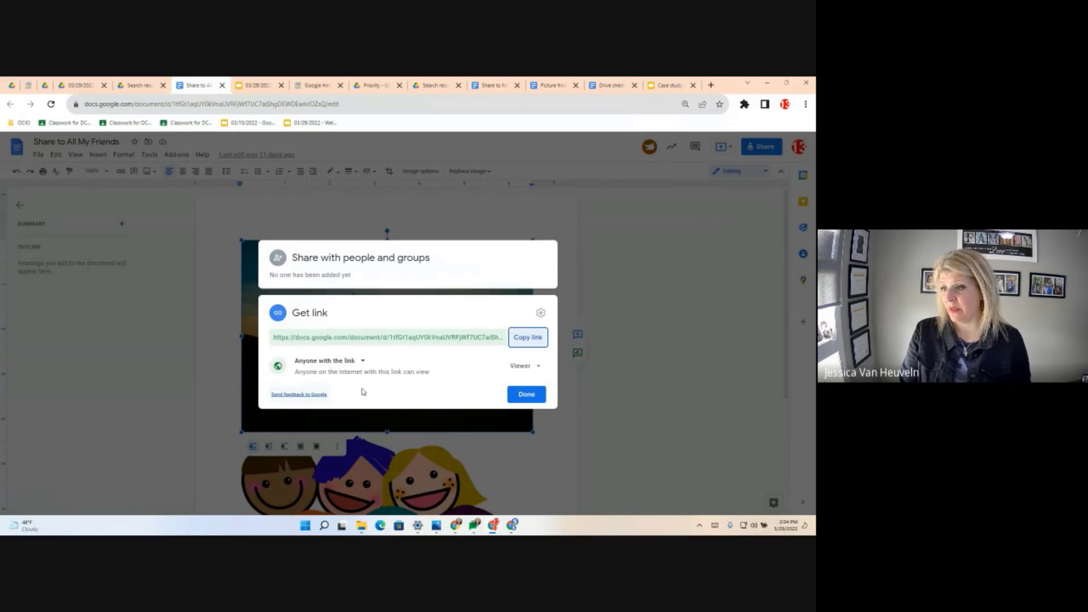
pyautogui.click(534, 367)
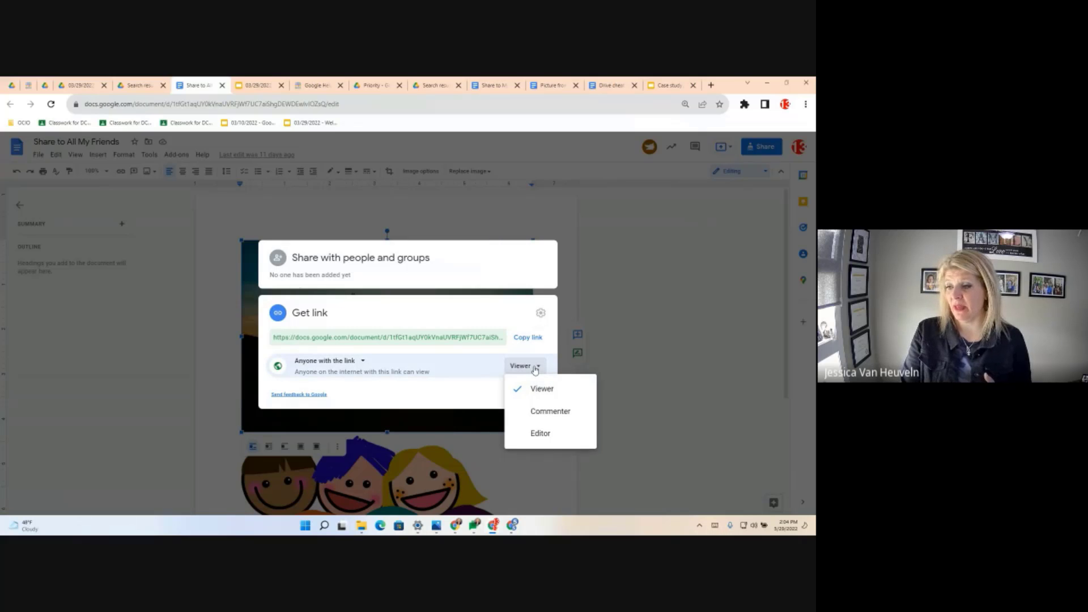
pyautogui.click(534, 434)
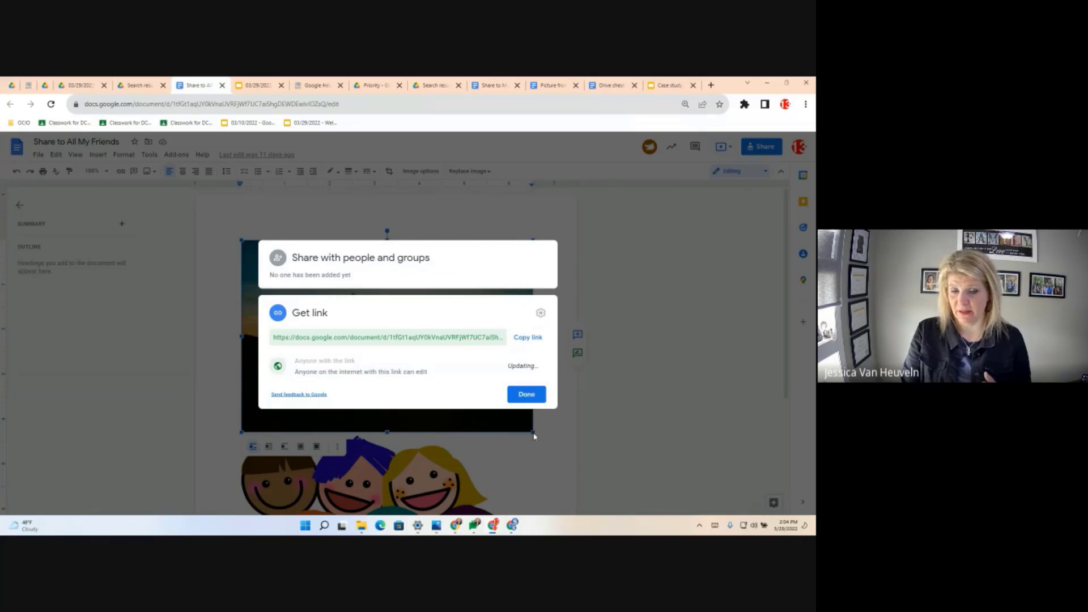
pyautogui.click(526, 395)
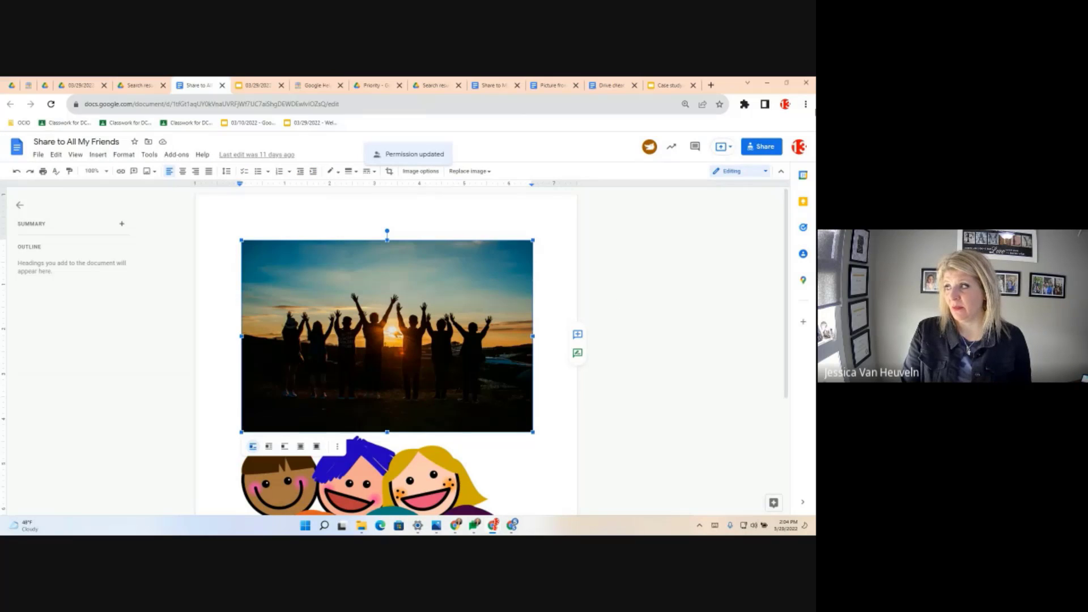
pyautogui.click(806, 104)
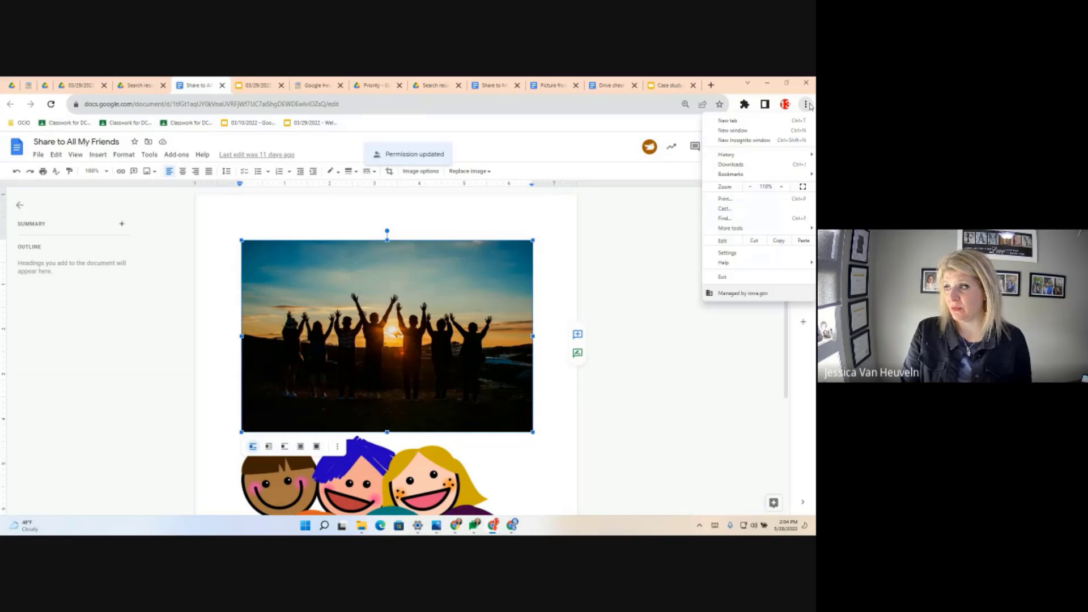
# - Load the document URL again in a fresh Incognito window
pyautogui.click(755, 140)
pyautogui.press('Return')
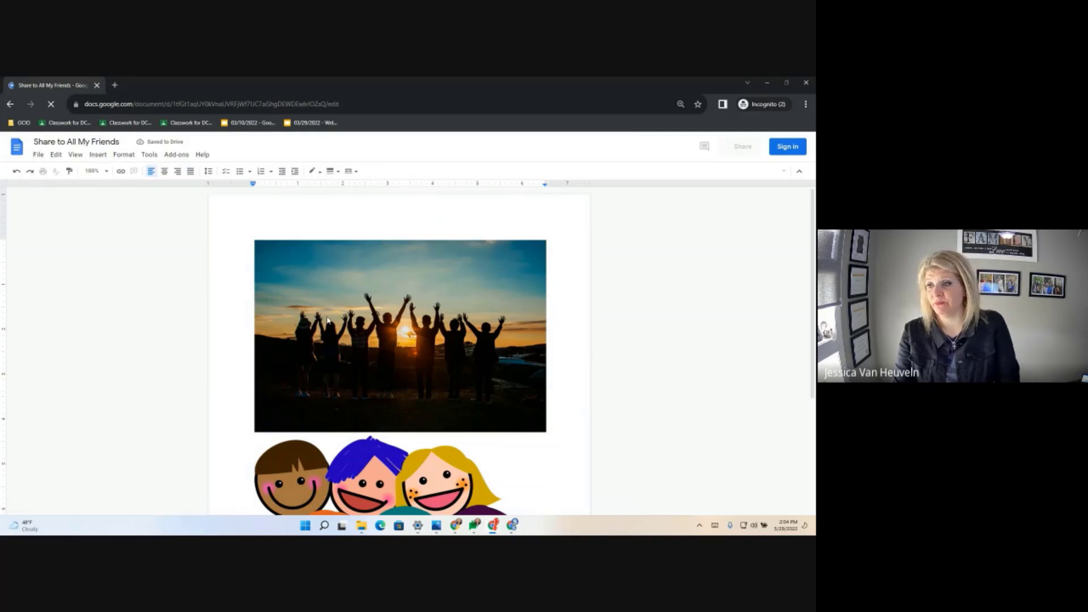
# - Delete the sunset photo as the anonymous editor, then drag the Incognito window off screen
pyautogui.click(356, 352)
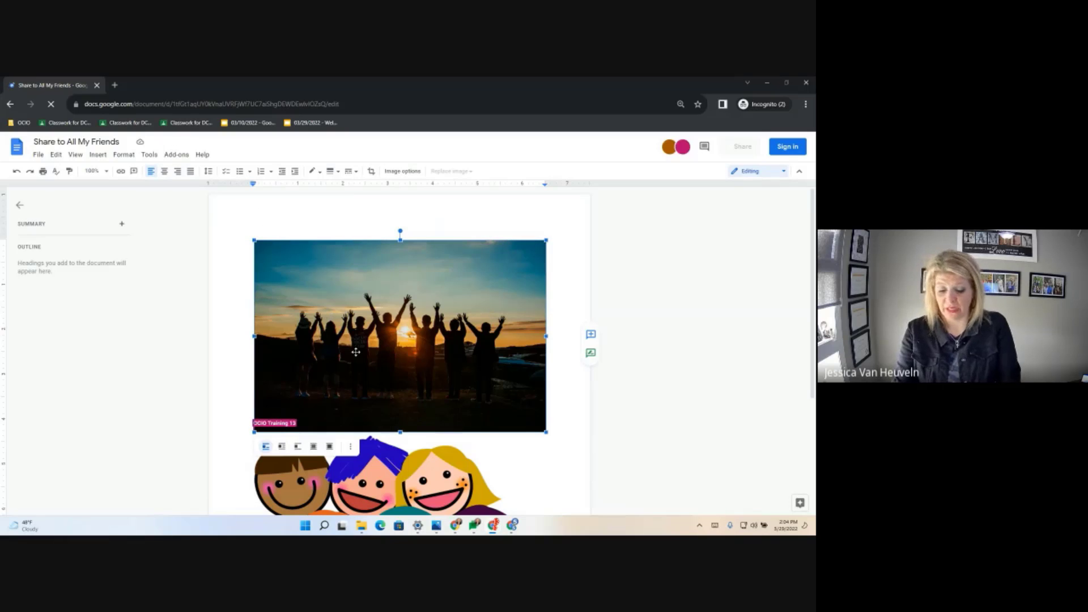
pyautogui.press('Delete')
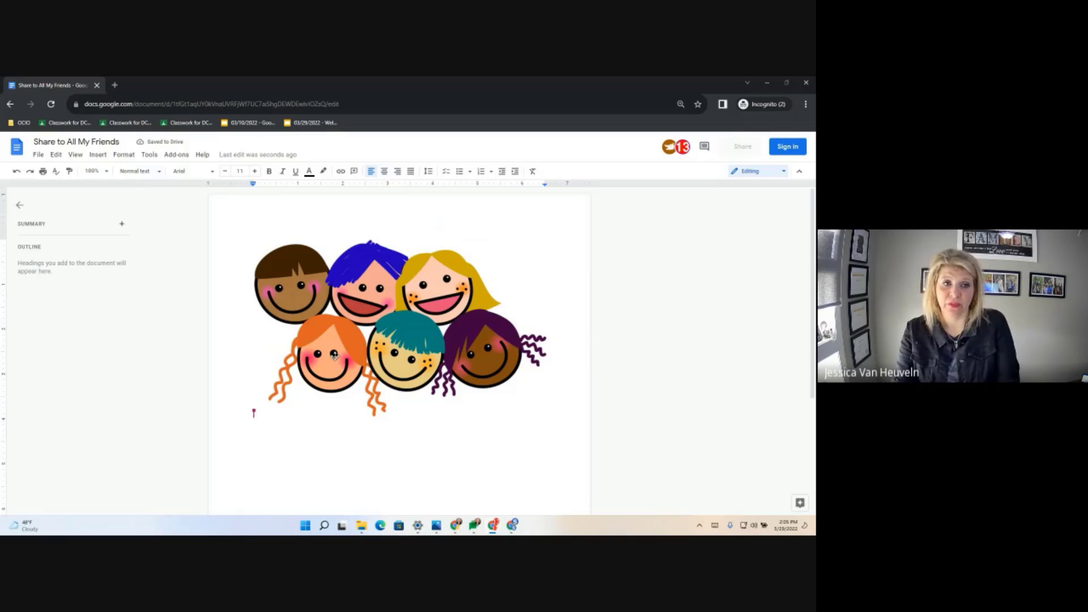
pyautogui.moveTo(418, 83); pyautogui.dragTo(1, 102)
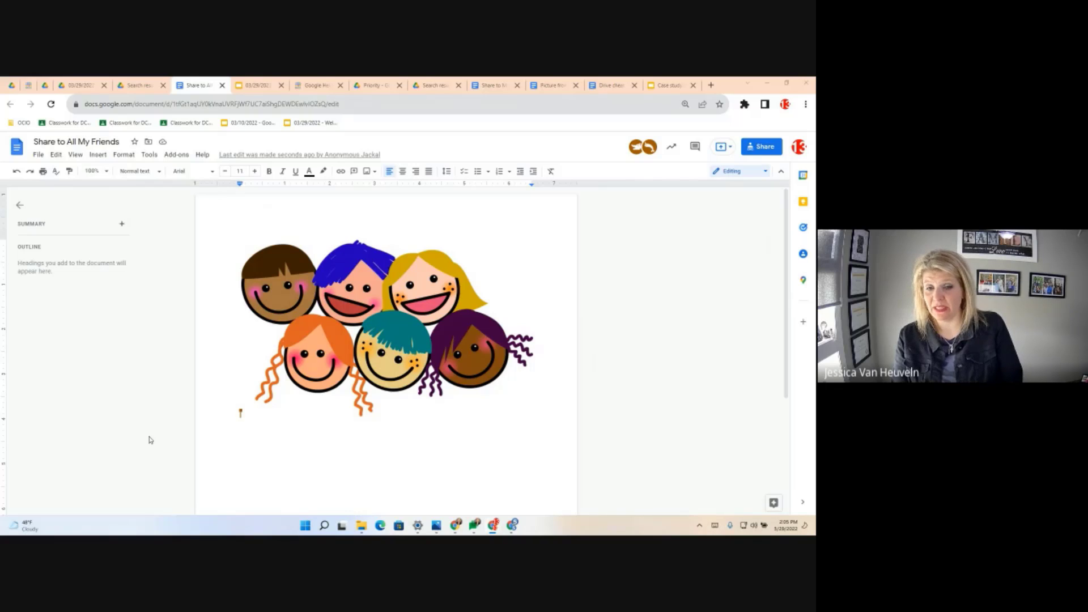
# - Switch the link access from Anyone with the link back to Restricted and confirm
pyautogui.click(771, 148)
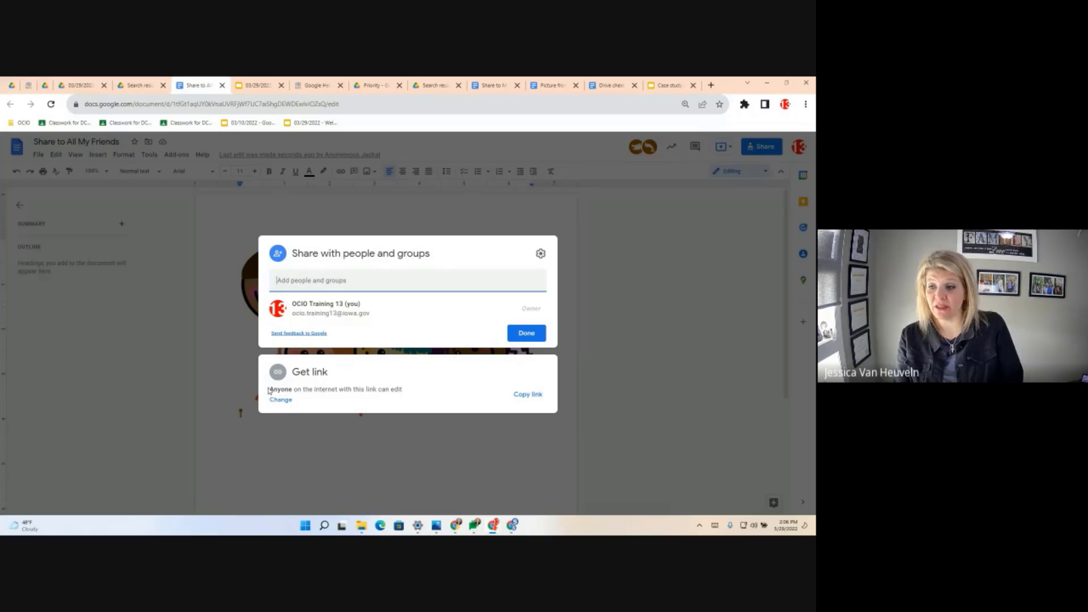
pyautogui.click(281, 401)
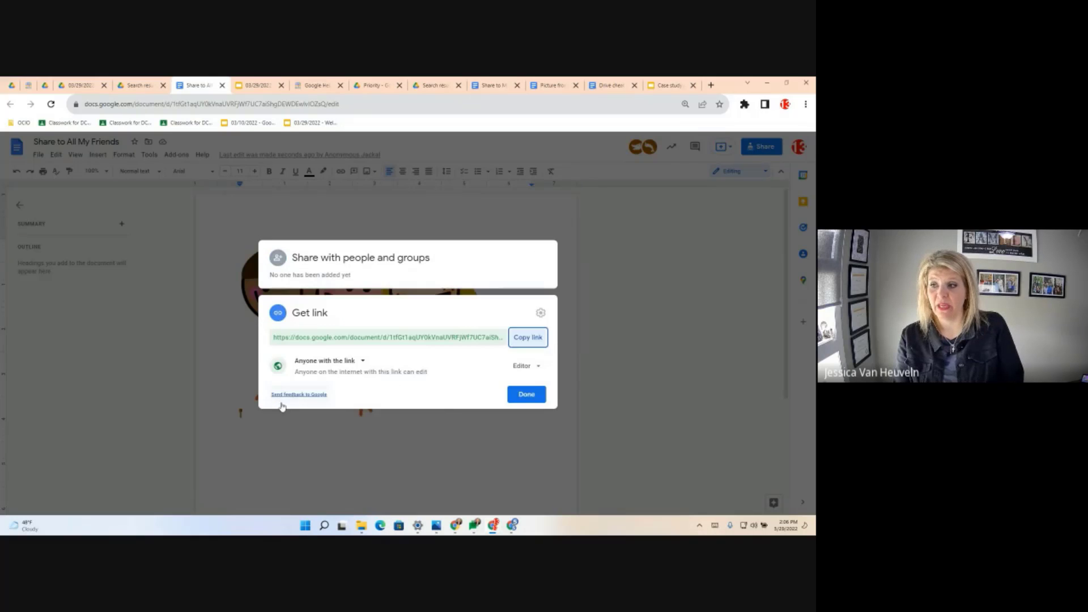
pyautogui.click(358, 365)
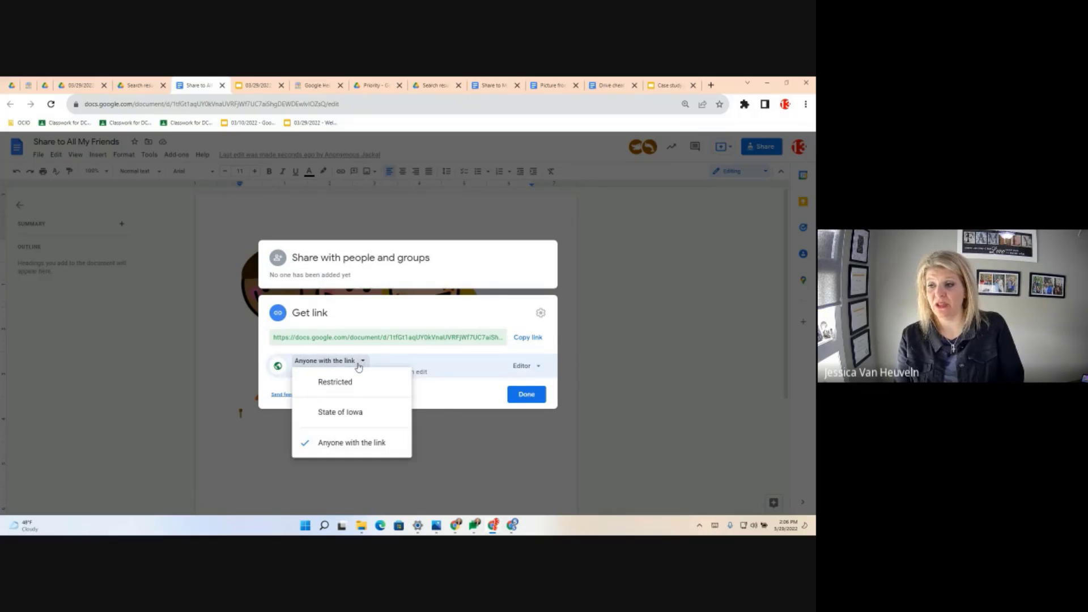
pyautogui.click(339, 386)
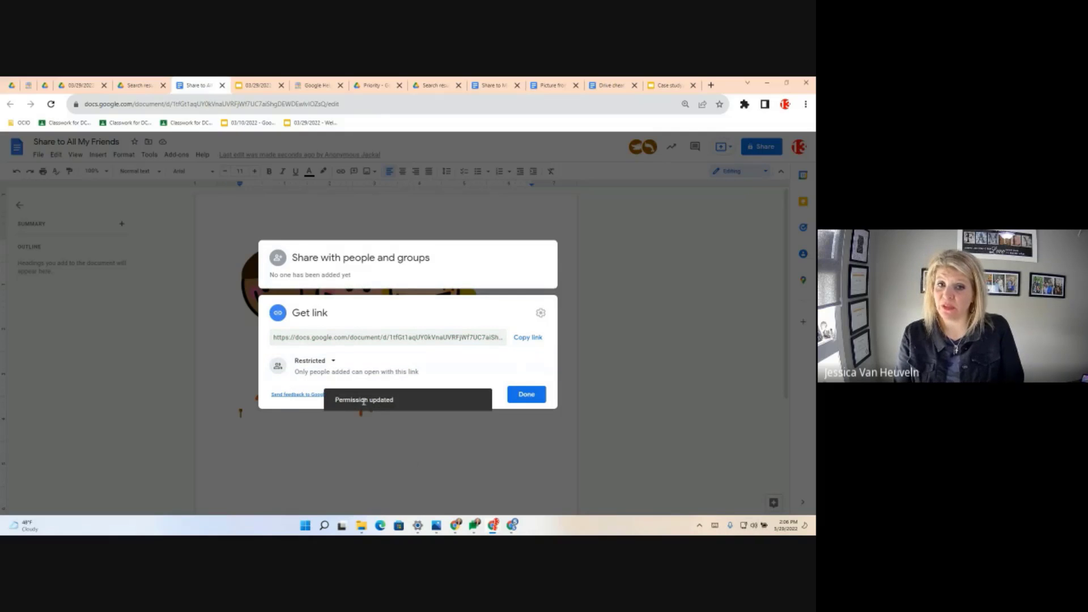
pyautogui.click(533, 399)
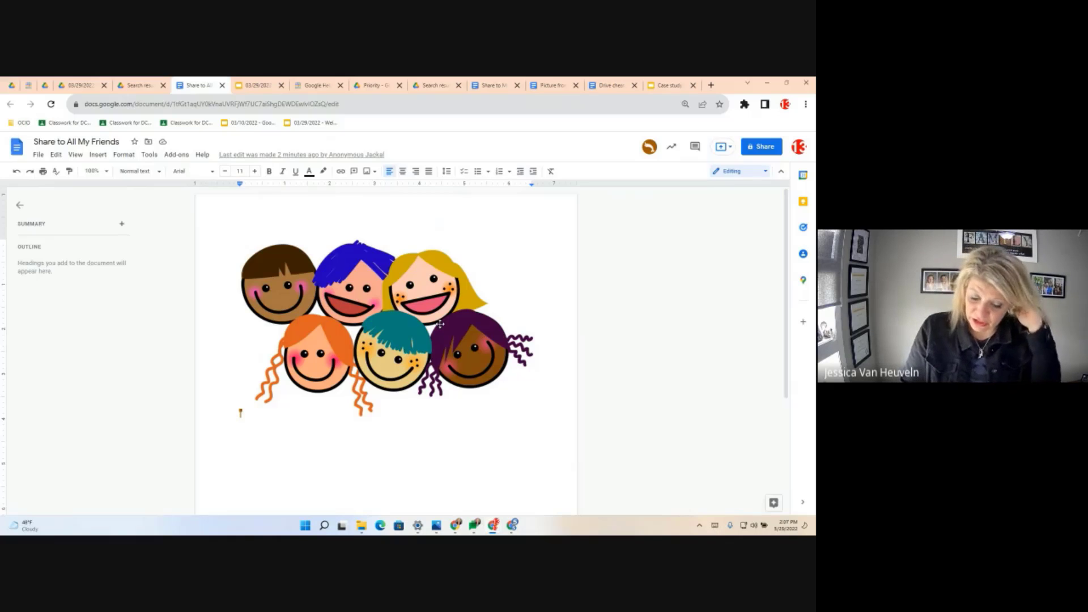
# - Look through the folders for Share to All My Friends and its file options, then dismiss them
pyautogui.click(149, 142)
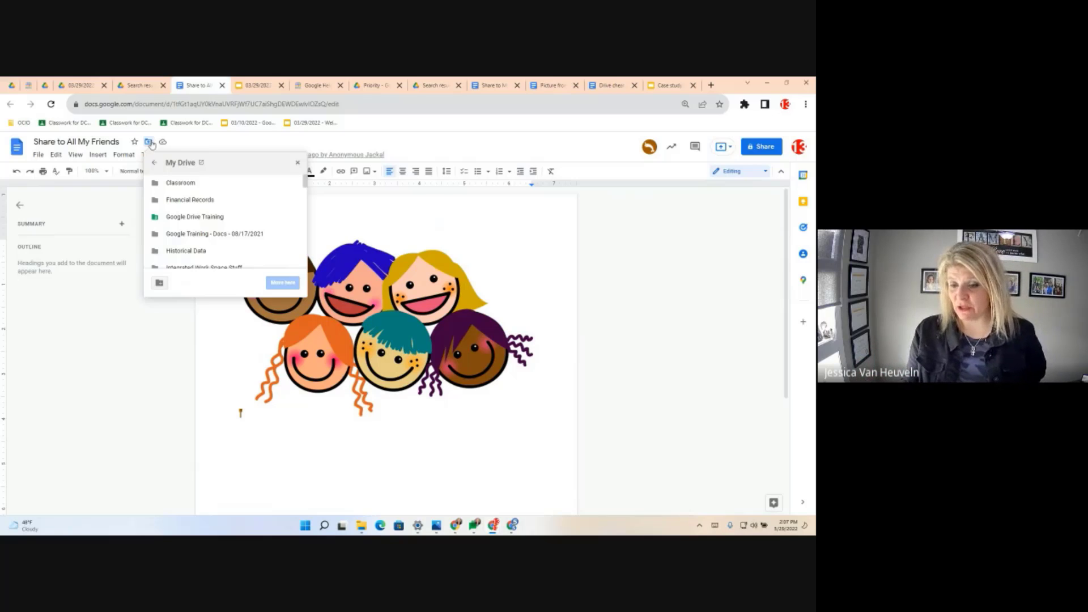
pyautogui.click(38, 154)
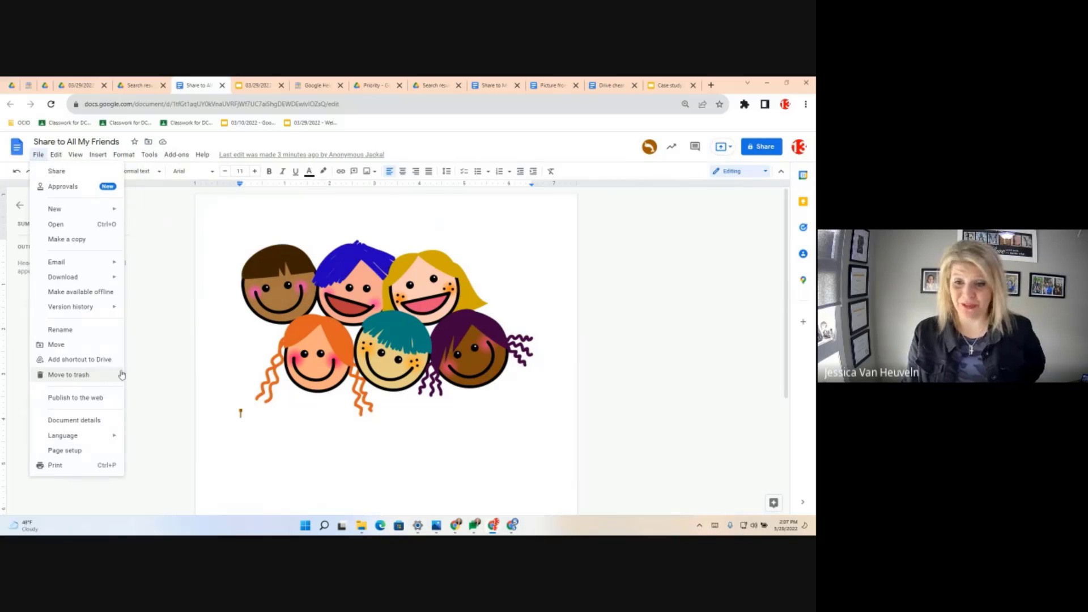
pyautogui.click(154, 288)
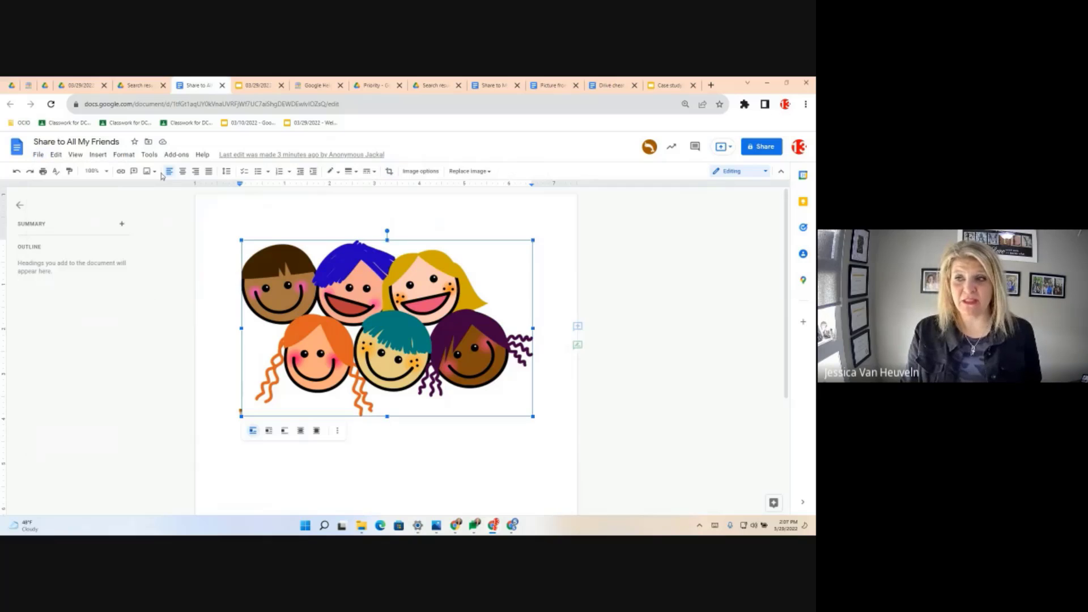
# - Create a new folder named 'Friends' in the move dialog and move the document into it
pyautogui.click(148, 142)
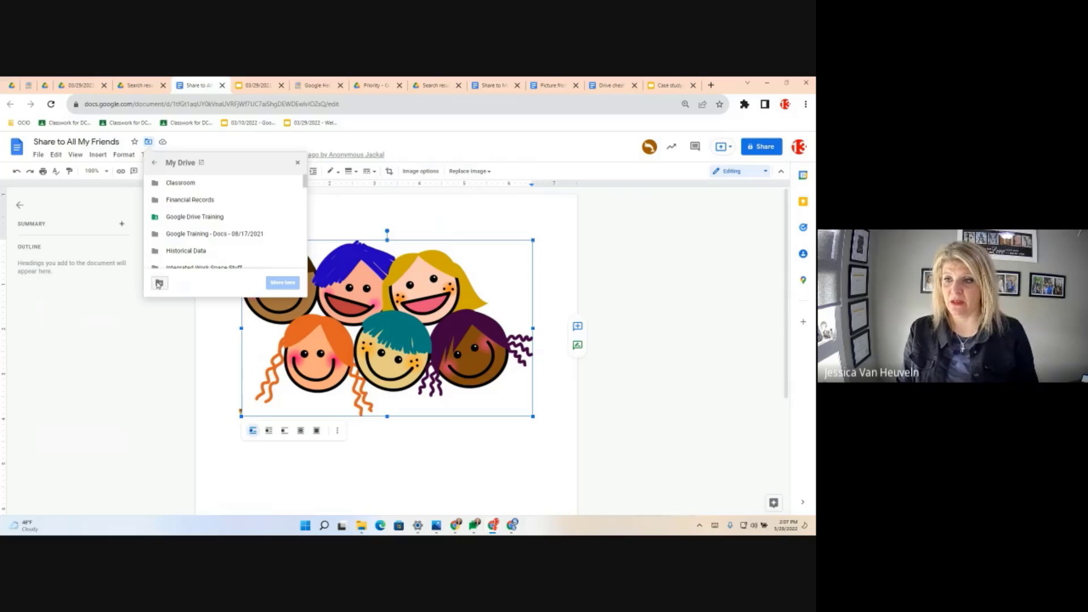
pyautogui.click(160, 283)
pyautogui.write('Friends')
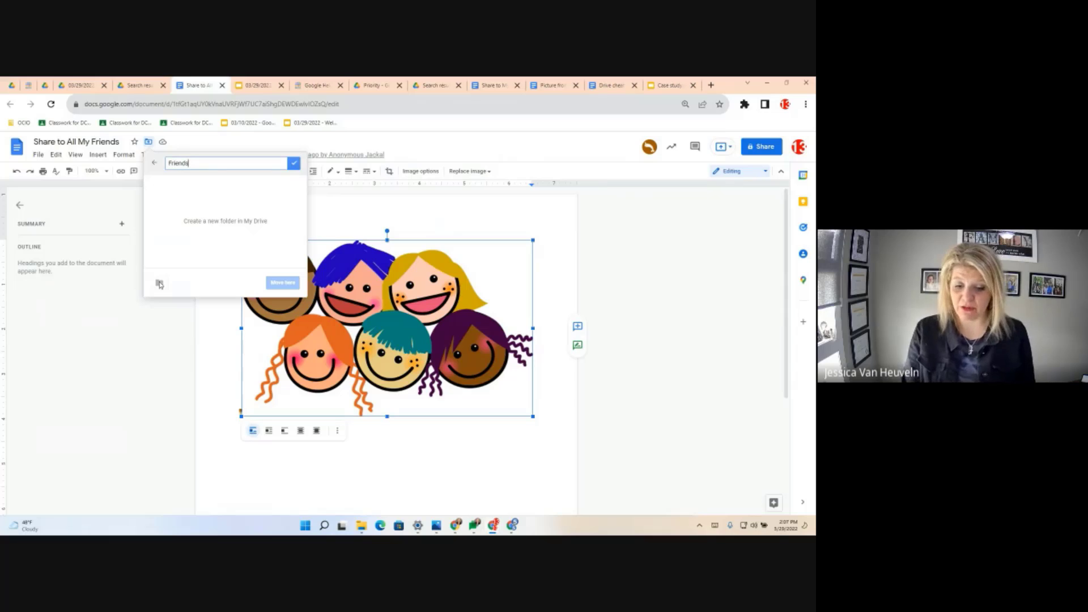
pyautogui.press('Return')
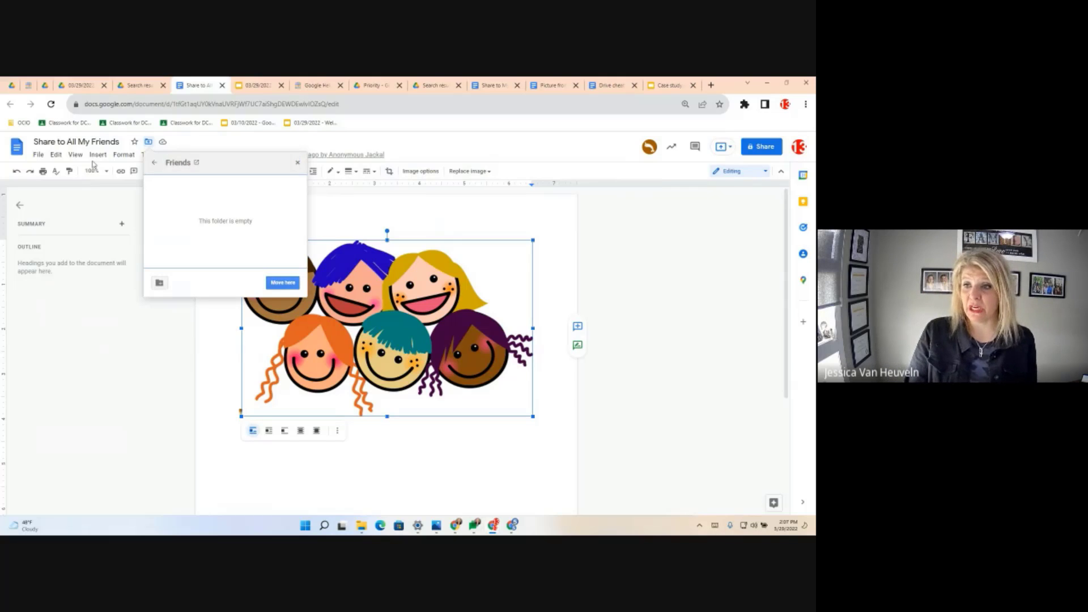
pyautogui.click(284, 284)
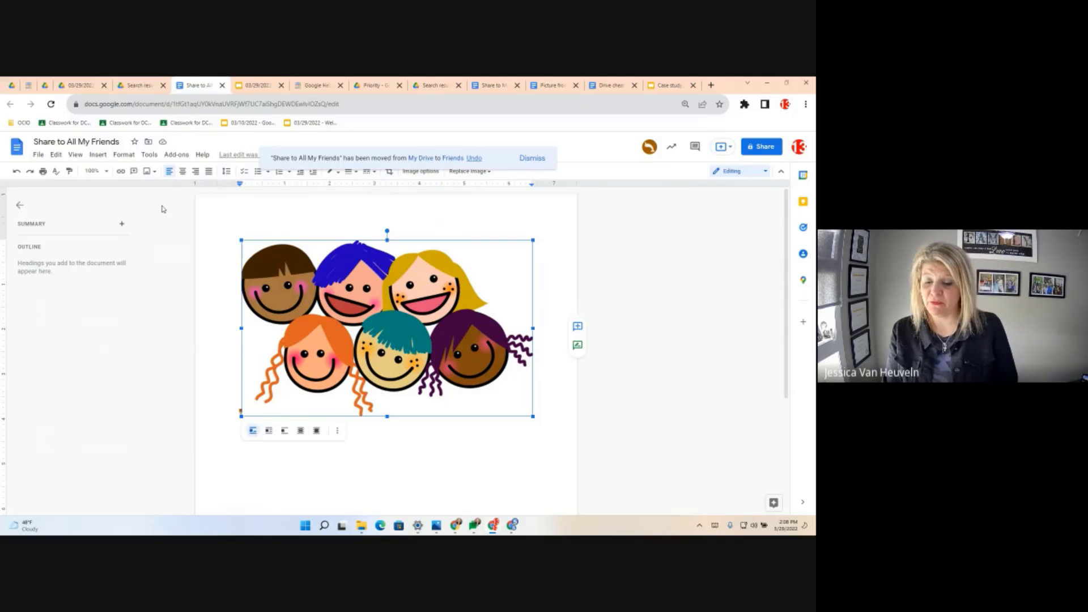
# - Open the Friends folder in Drive and bring up its Change color choices
pyautogui.click(136, 86)
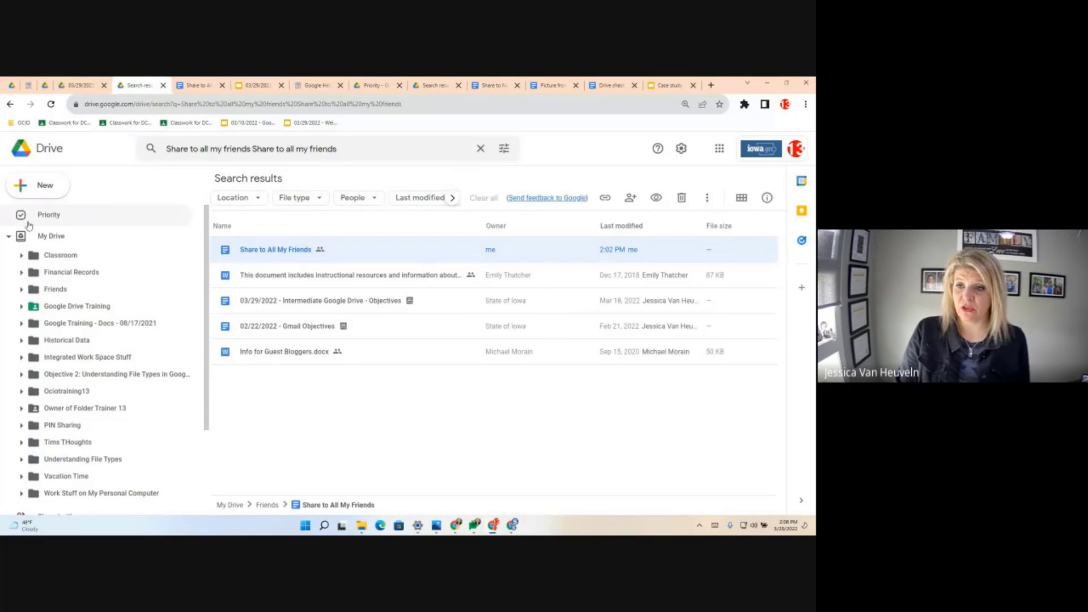
pyautogui.click(56, 289)
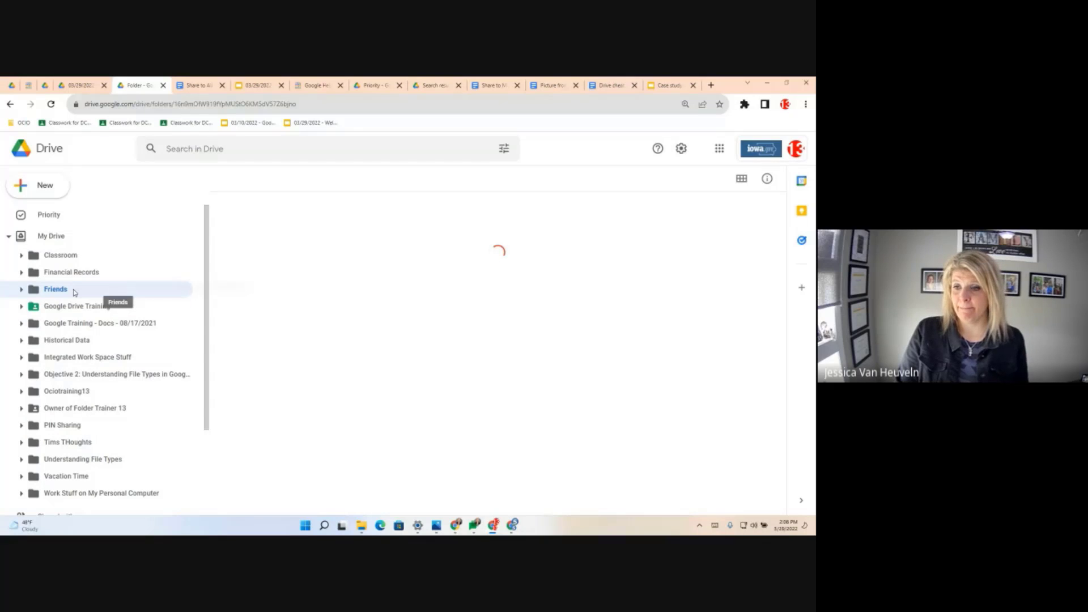
pyautogui.rightClick(74, 291)
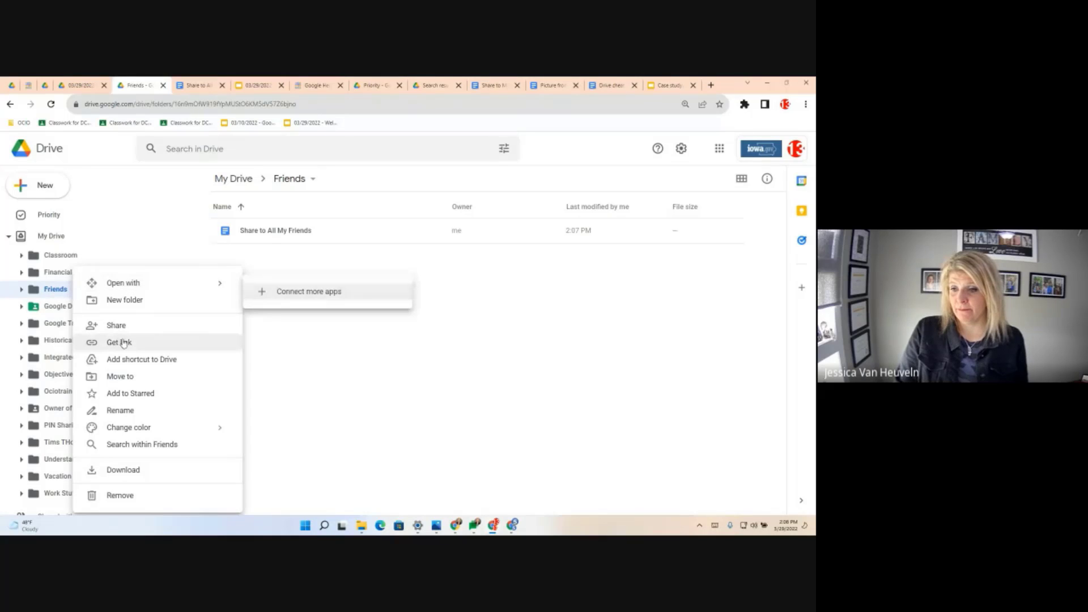
pyautogui.moveTo(222, 432)
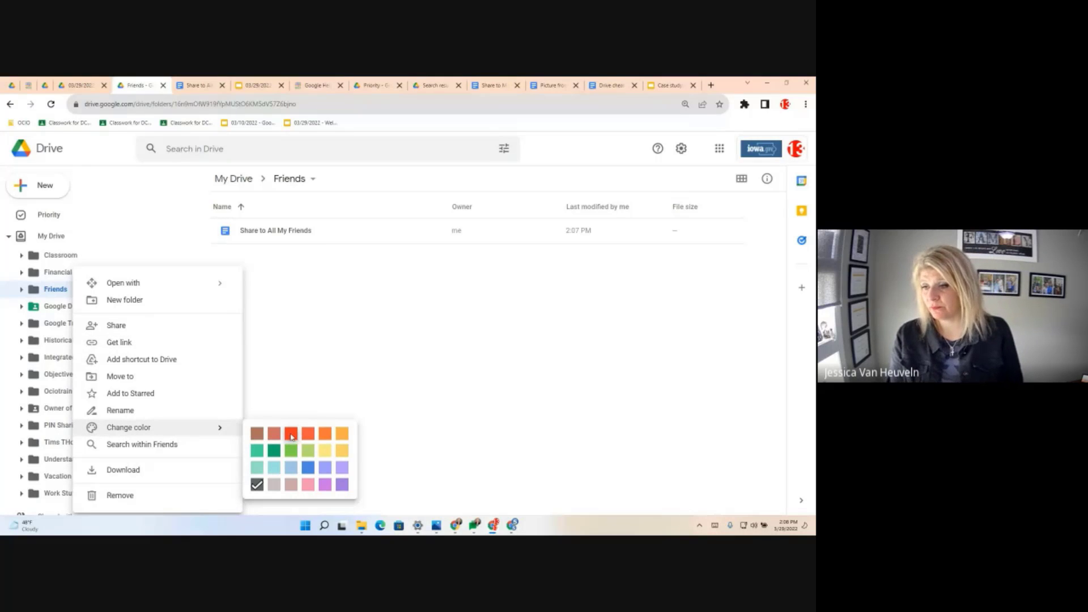
# - Colour the Friends folder red and view the details of Share to All My Friends
pyautogui.click(291, 434)
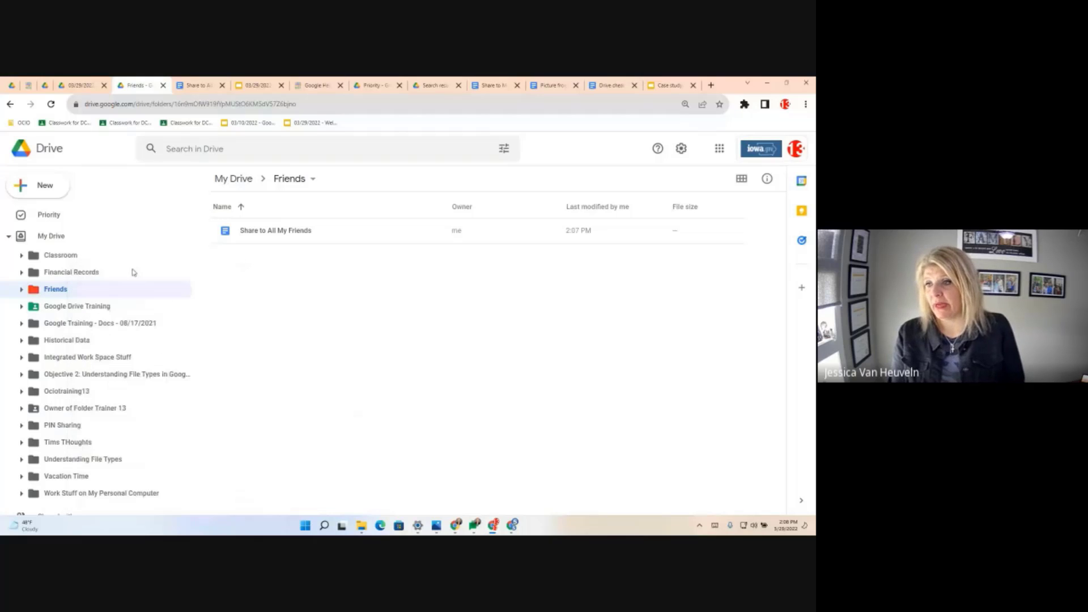
pyautogui.click(767, 179)
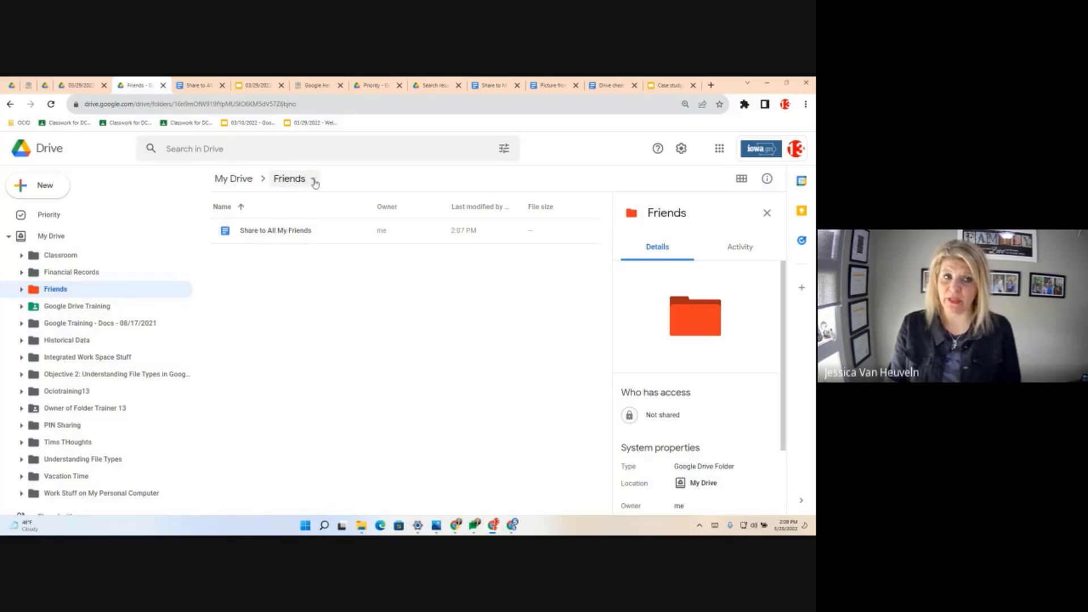
pyautogui.click(270, 236)
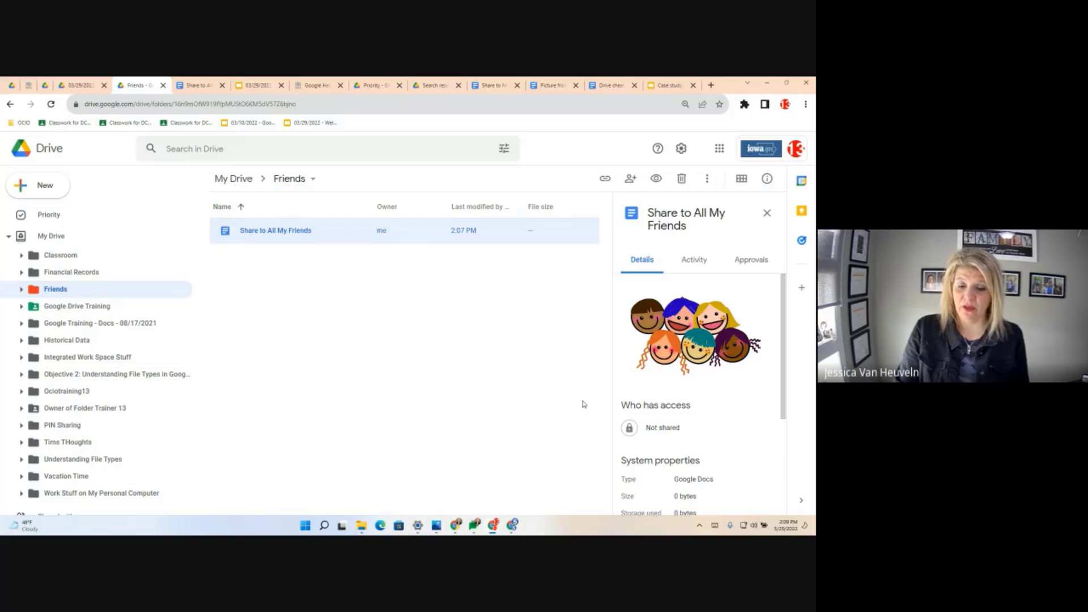
pyautogui.click(313, 180)
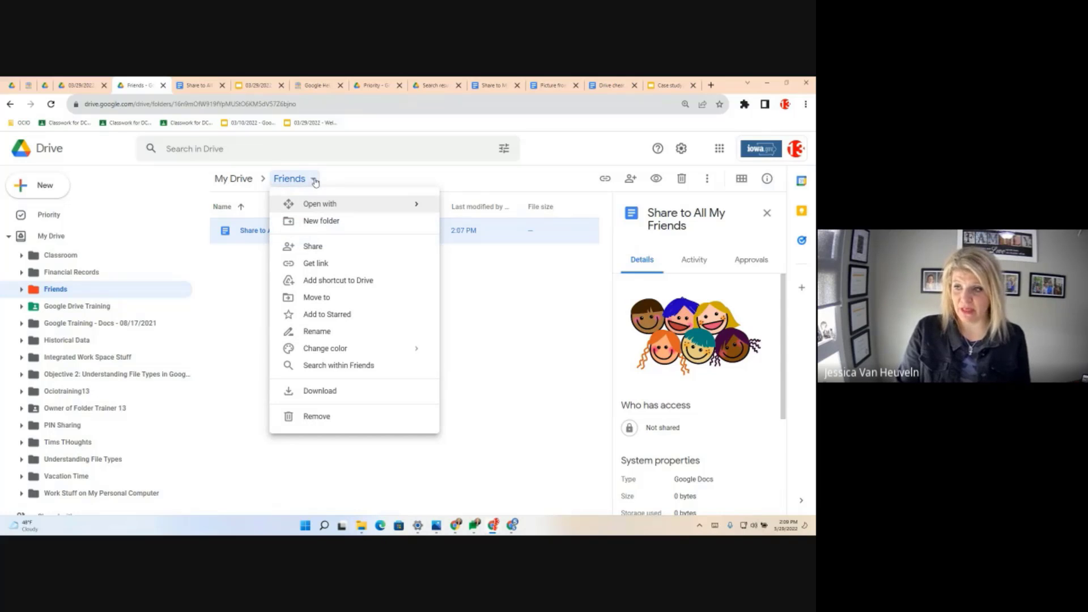
# - Share the Friends folder with the OCIO Training2 training account as an Editor
pyautogui.click(313, 246)
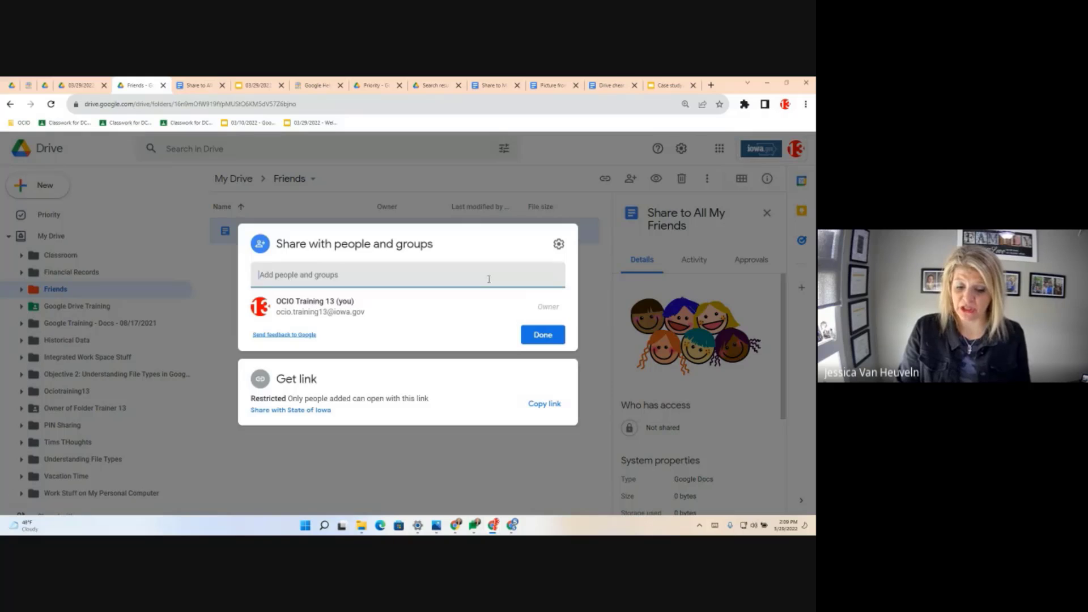
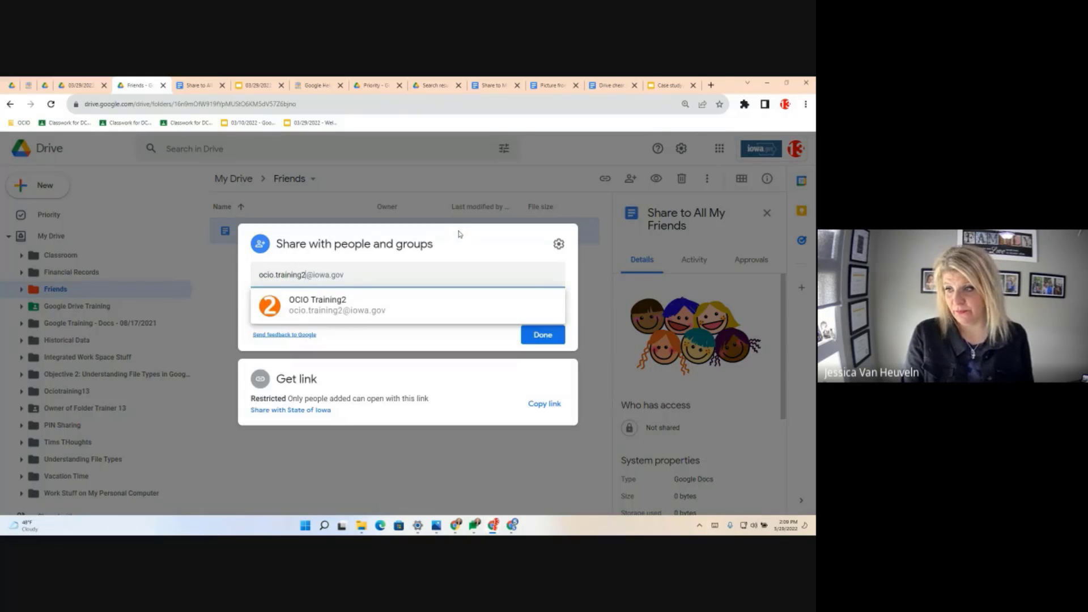
pyautogui.press('Return')
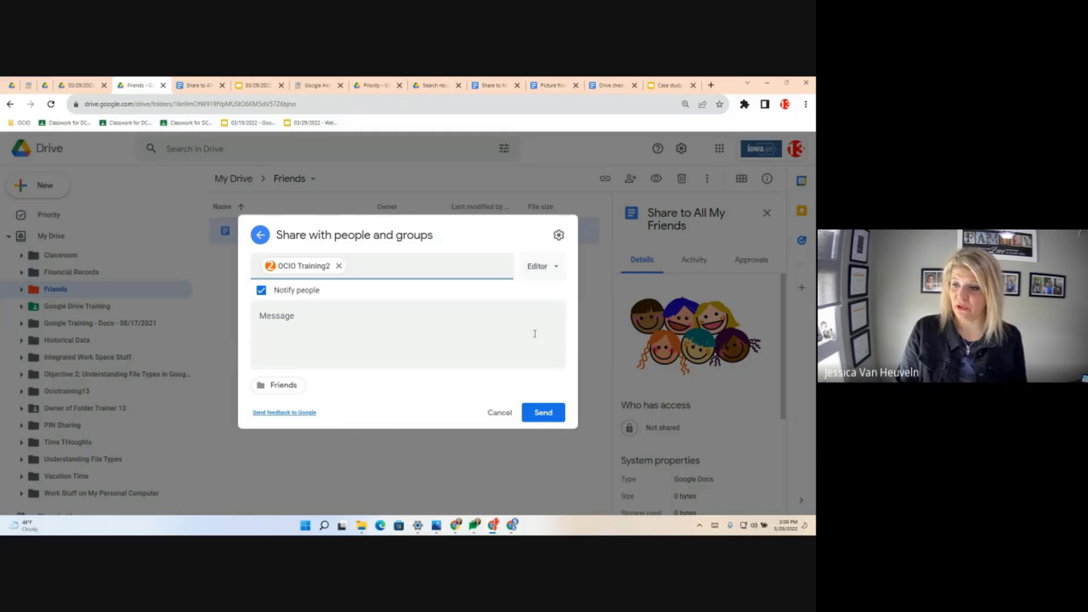
pyautogui.click(545, 413)
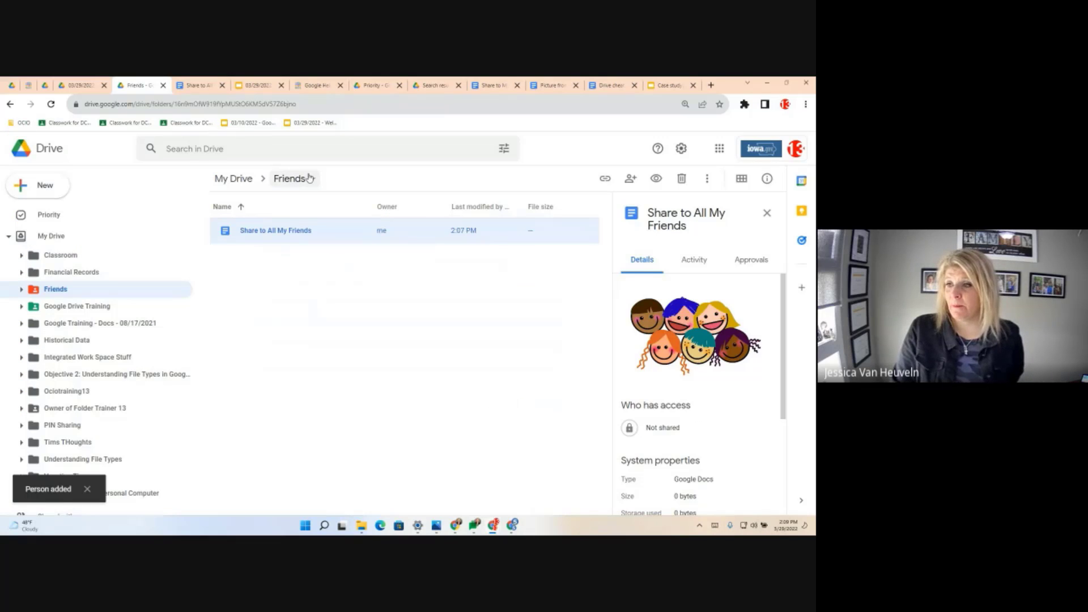
pyautogui.click(312, 179)
pyautogui.click(315, 246)
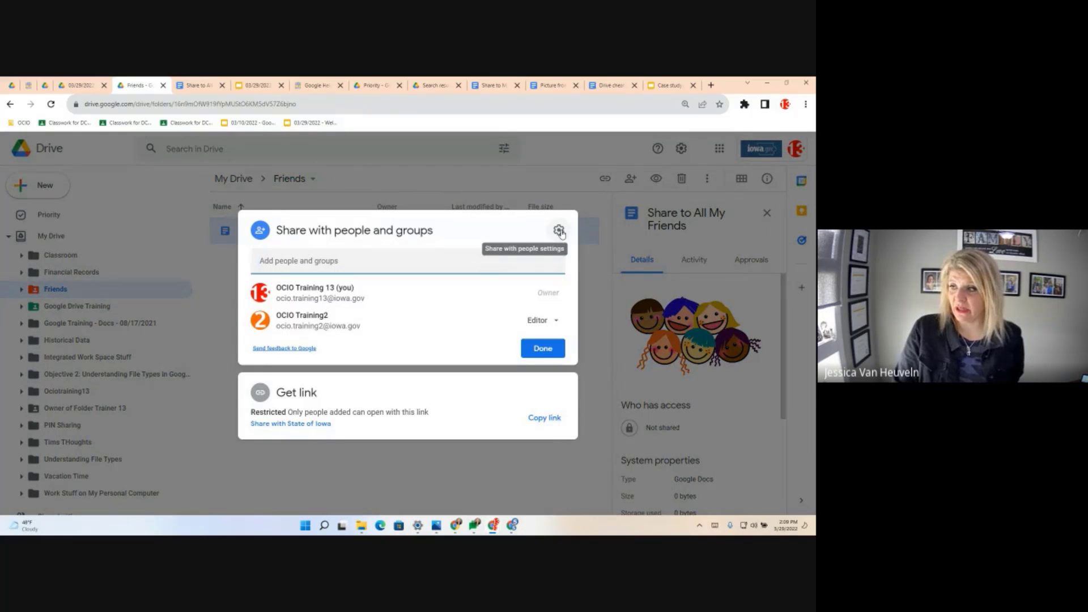
pyautogui.click(559, 230)
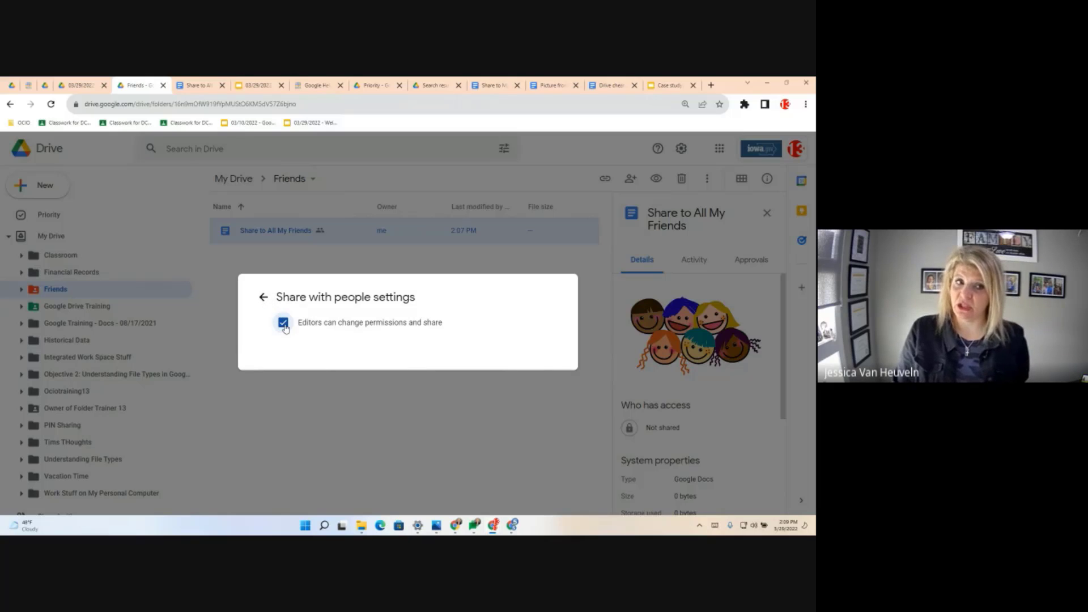
pyautogui.click(264, 297)
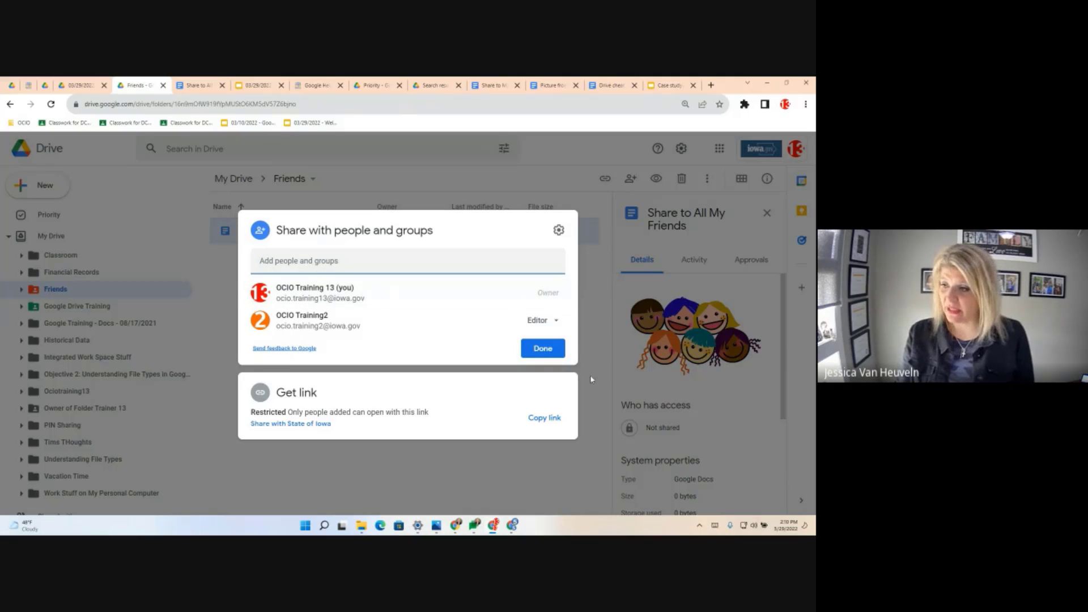
pyautogui.click(557, 357)
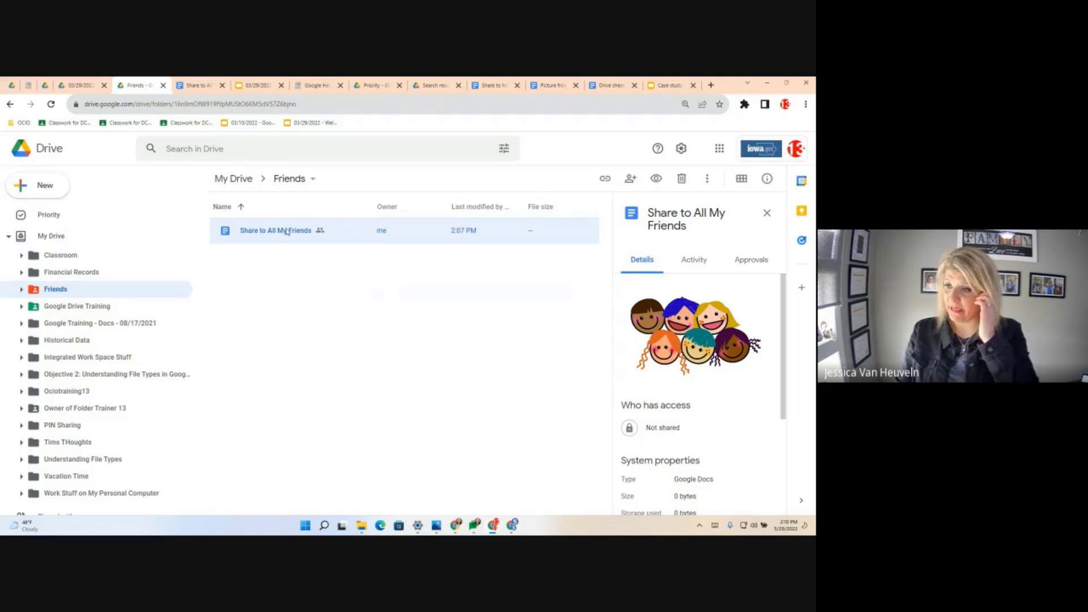
# - Reload the Share to All My Friends details so its access list shows both accounts
pyautogui.click(353, 341)
pyautogui.click(281, 241)
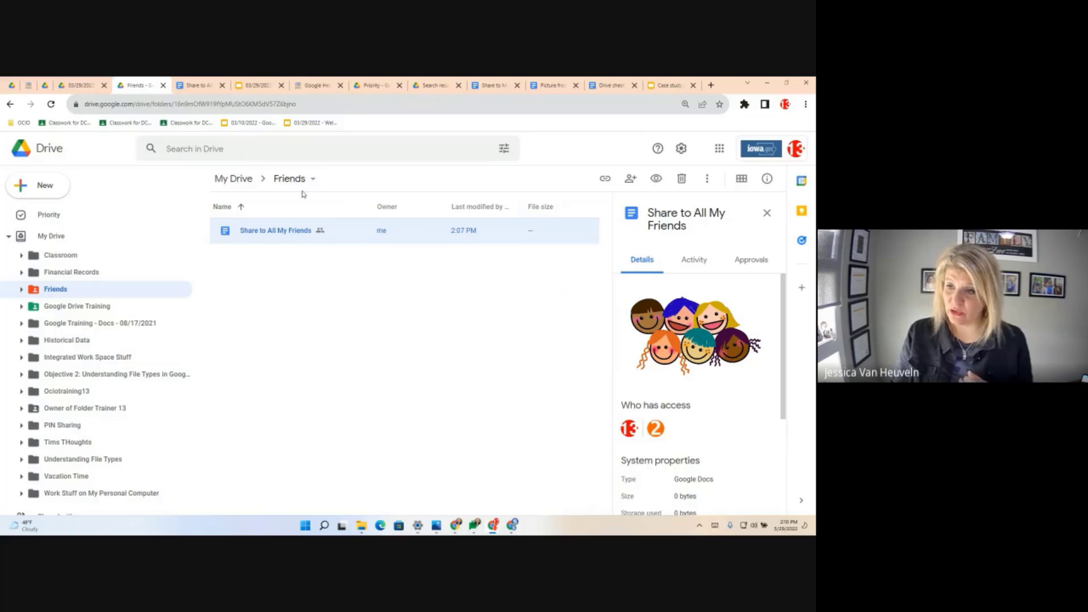
# - Set Share to All My Friends' general access to Anyone with the link as viewer
pyautogui.rightClick(271, 232)
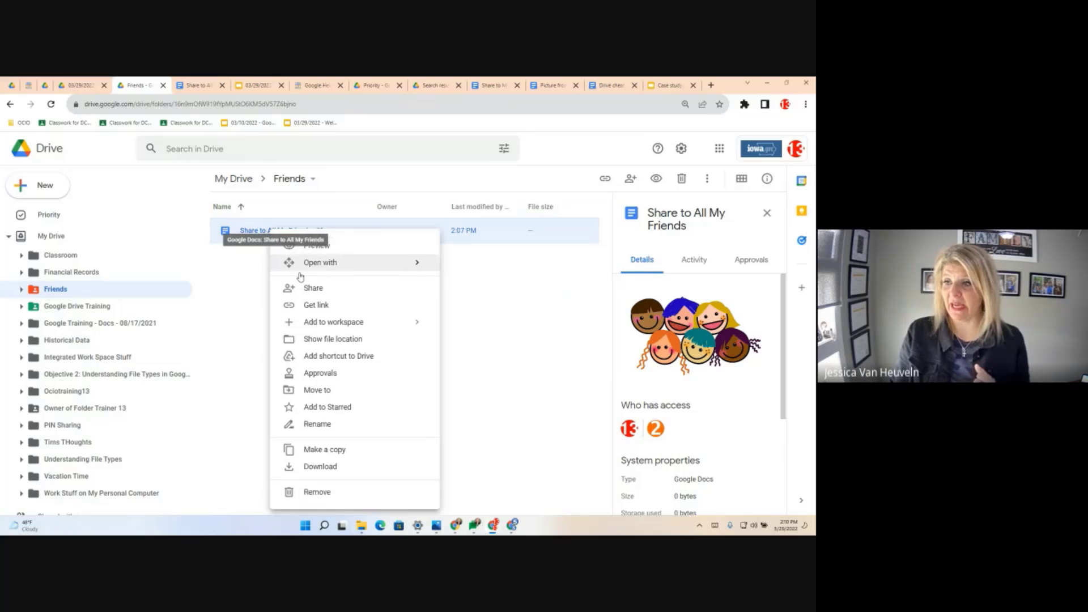
pyautogui.click(325, 289)
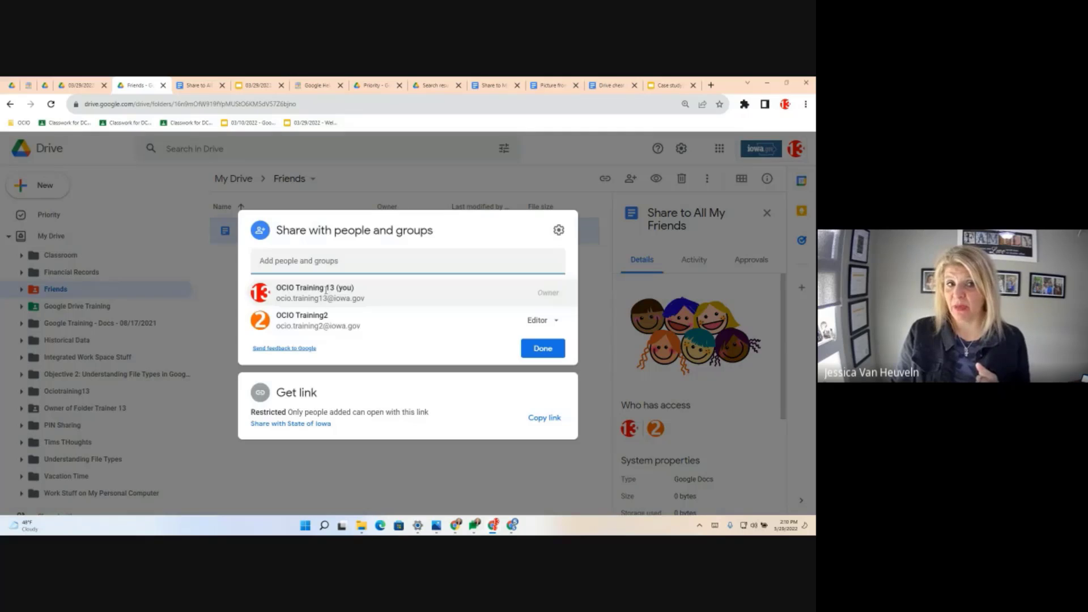
pyautogui.click(304, 424)
pyautogui.click(330, 366)
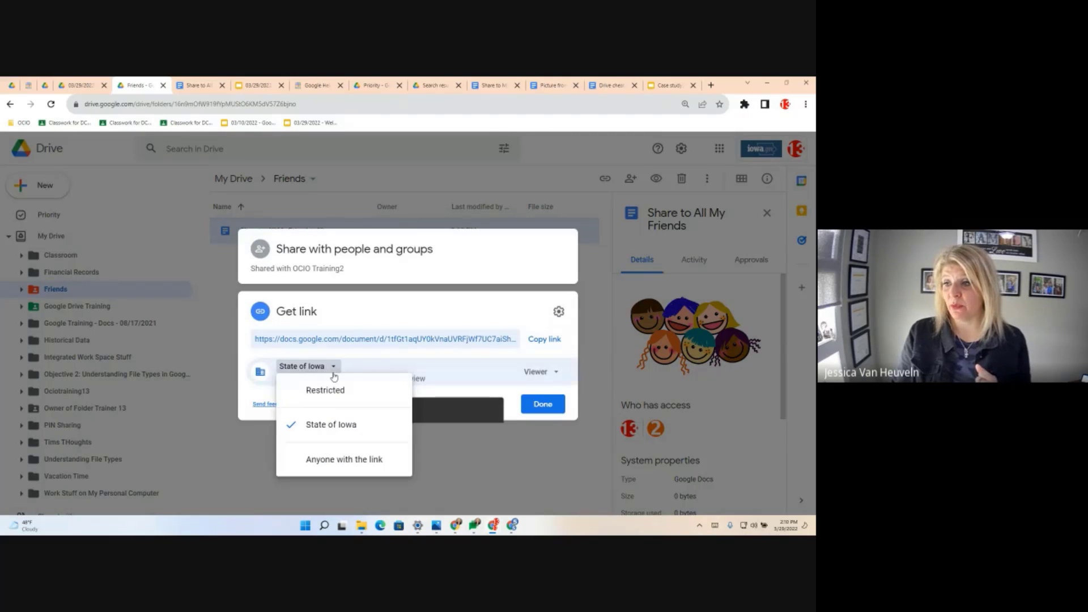
pyautogui.click(345, 460)
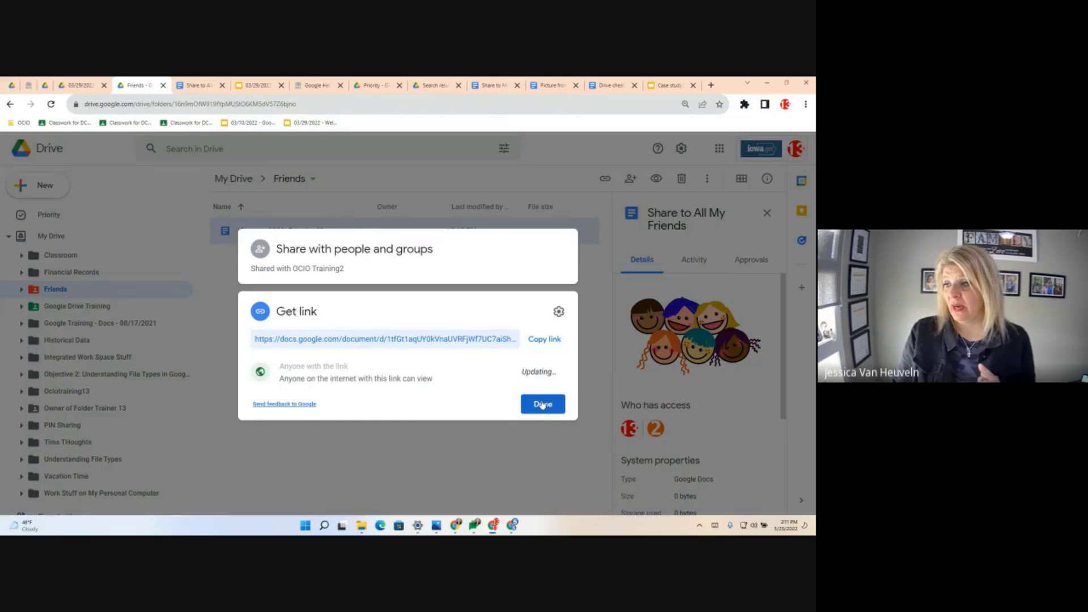
pyautogui.click(542, 405)
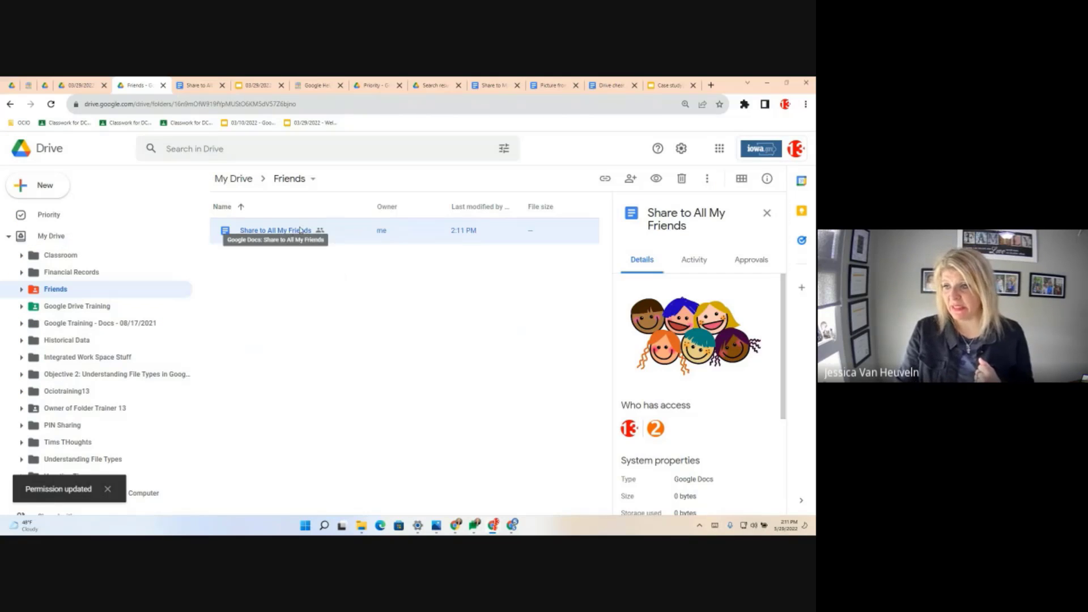
pyautogui.click(315, 348)
pyautogui.click(289, 178)
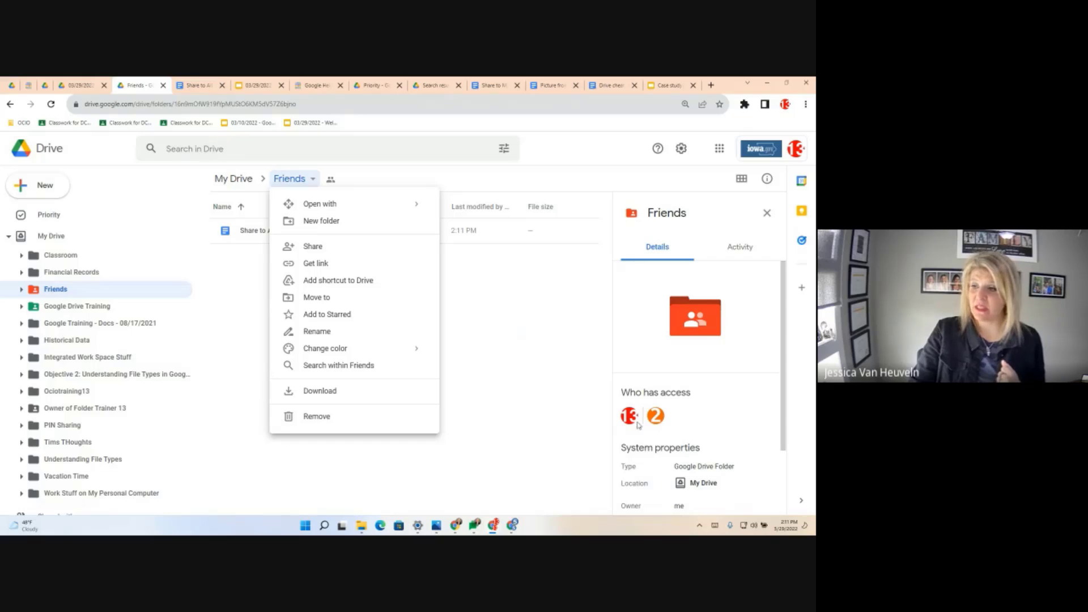
# - Close the Friends menu and confirm Share to All My Friends now lists link access
pyautogui.moveTo(656, 416)
pyautogui.click(536, 285)
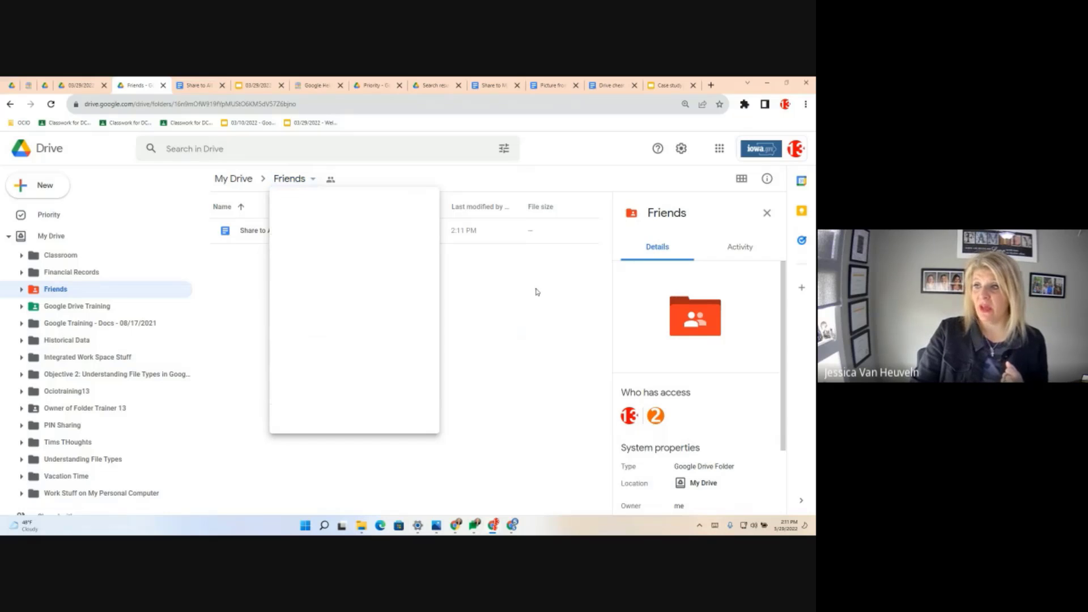
pyautogui.click(296, 236)
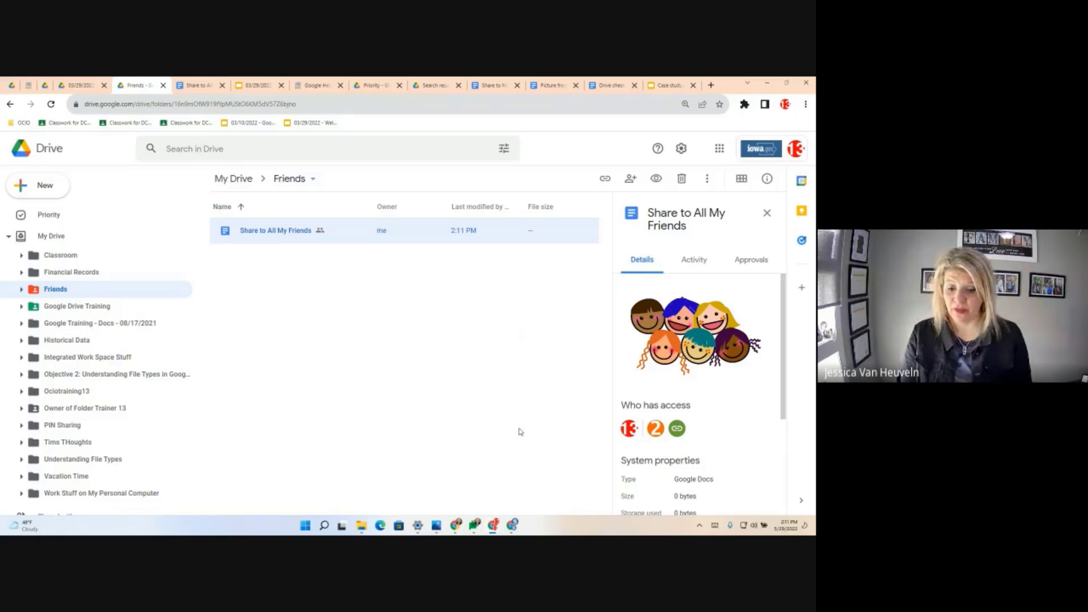
pyautogui.click(245, 265)
# - Create a subfolder named 'Friends are amazing' inside the Friends folder
pyautogui.rightClick(245, 265)
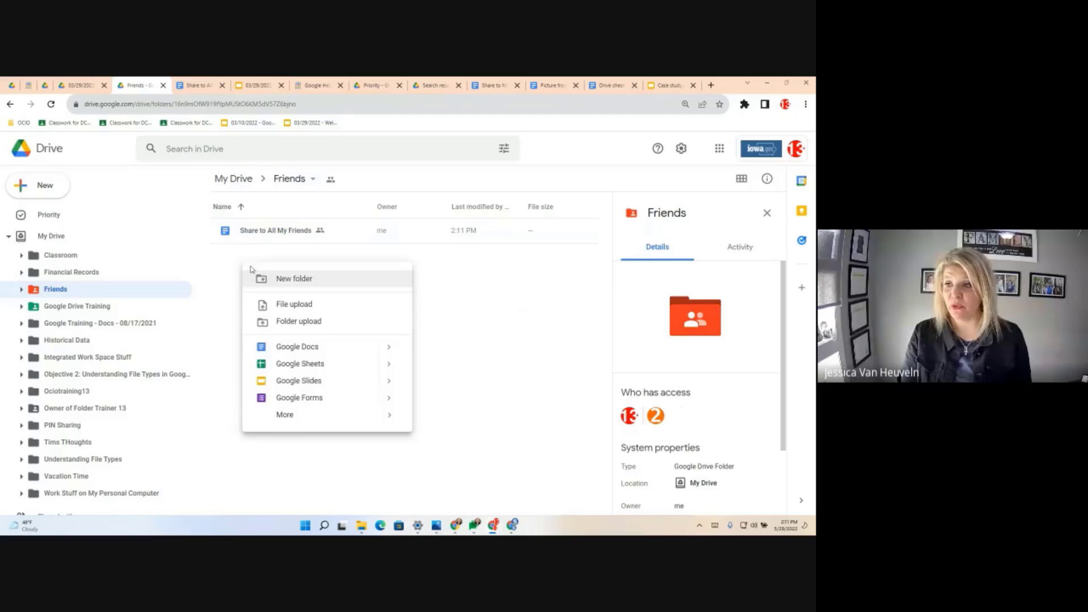
pyautogui.click(286, 280)
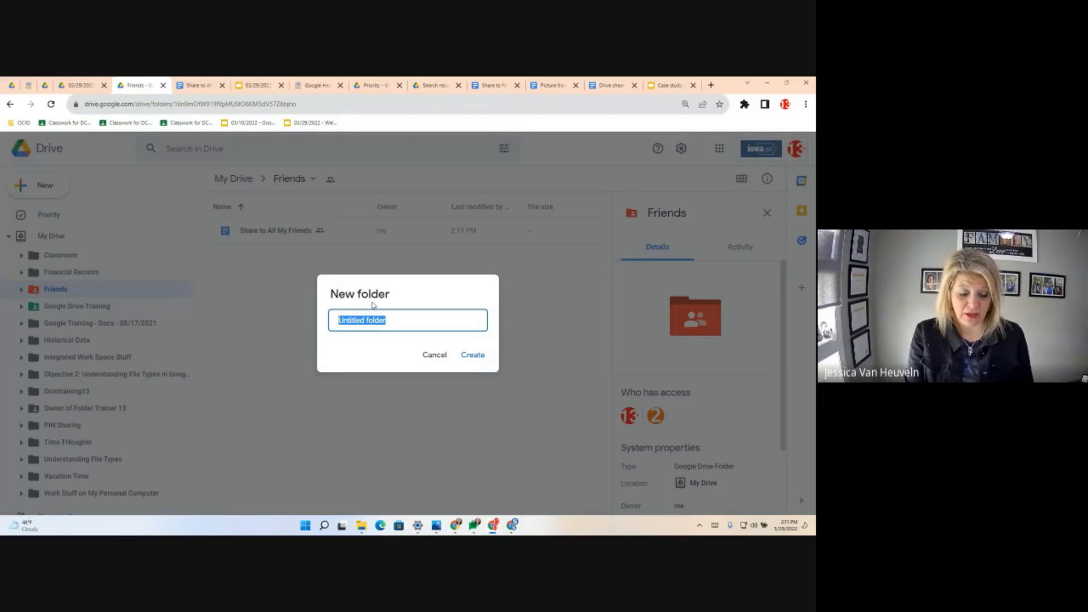
pyautogui.write('Fri')
pyautogui.write('sd are an')
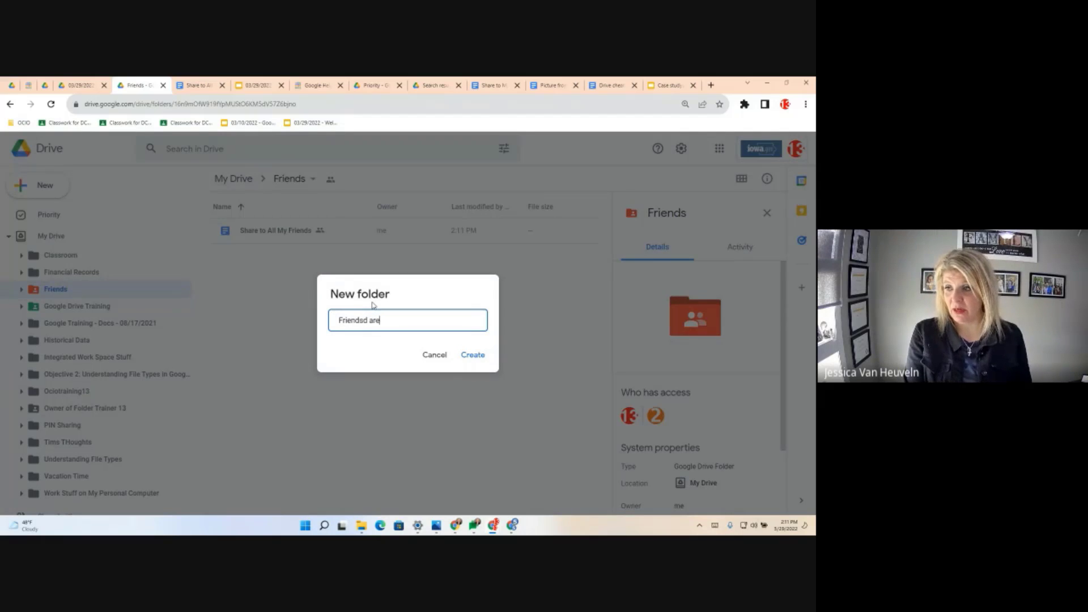
pyautogui.press('BackSpace')
pyautogui.press('BackSpace')
pyautogui.press('BackSpace')
pyautogui.press('BackSpace')
pyautogui.press('BackSpace')
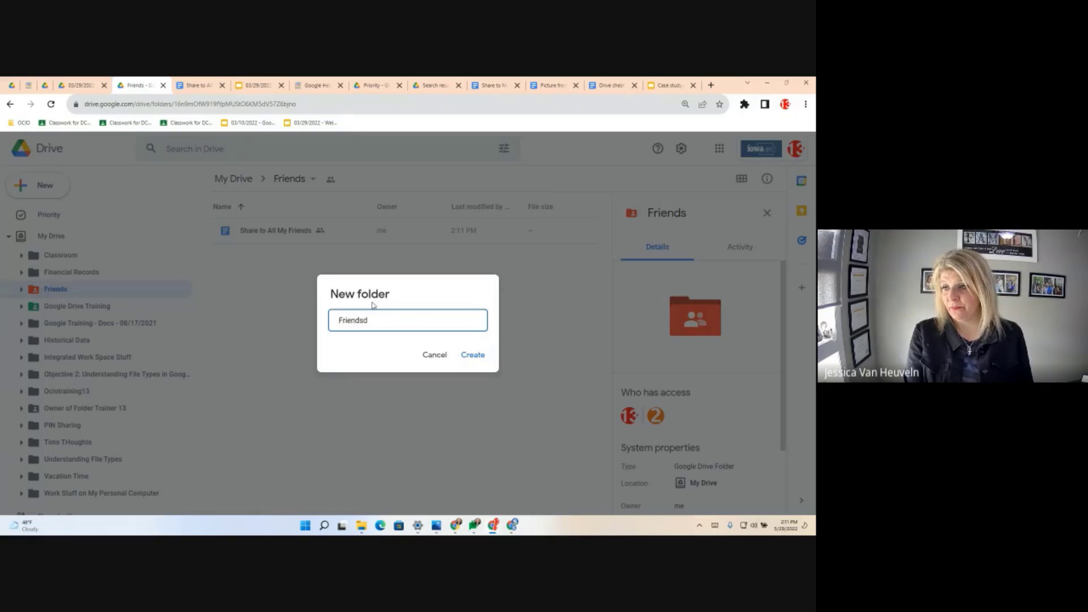
pyautogui.write('are awesome')
pyautogui.press('Return')
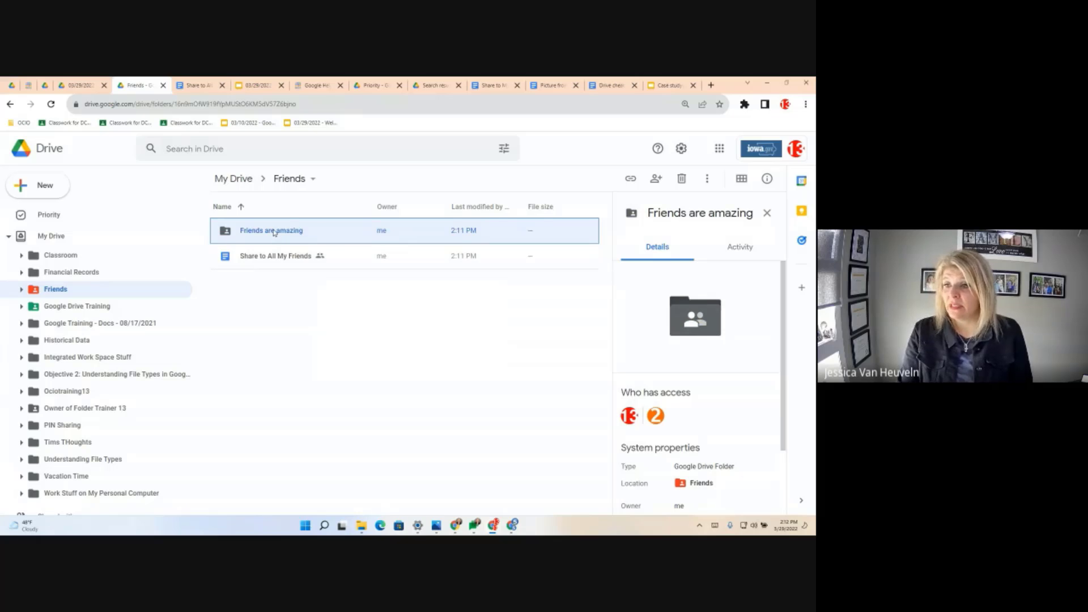
pyautogui.moveTo(659, 420)
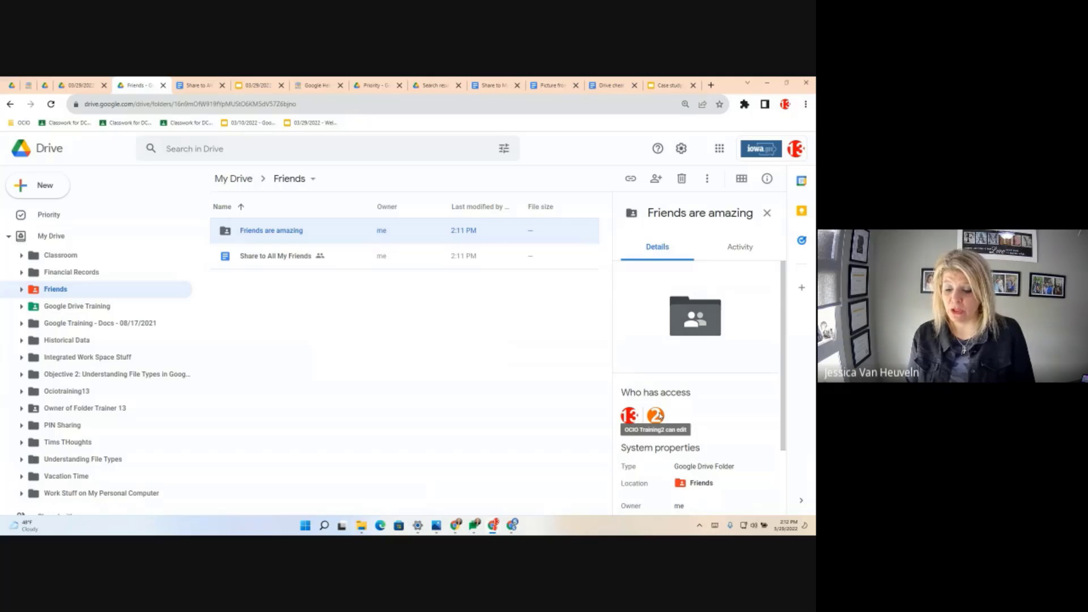
# - Change the Friends folder's general access to Anyone with the link can view
pyautogui.click(317, 181)
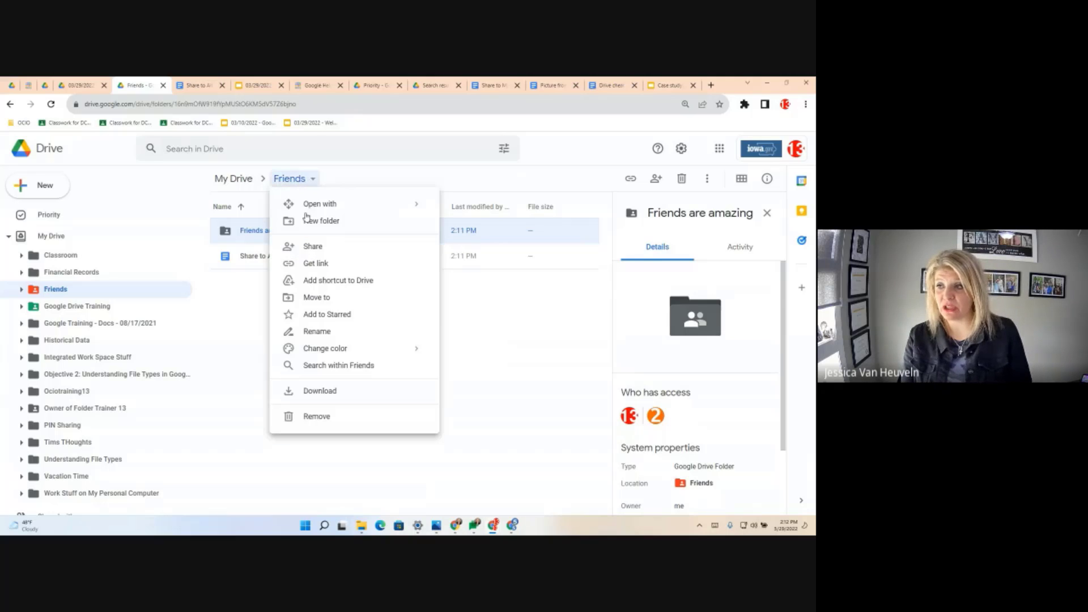
pyautogui.click(326, 248)
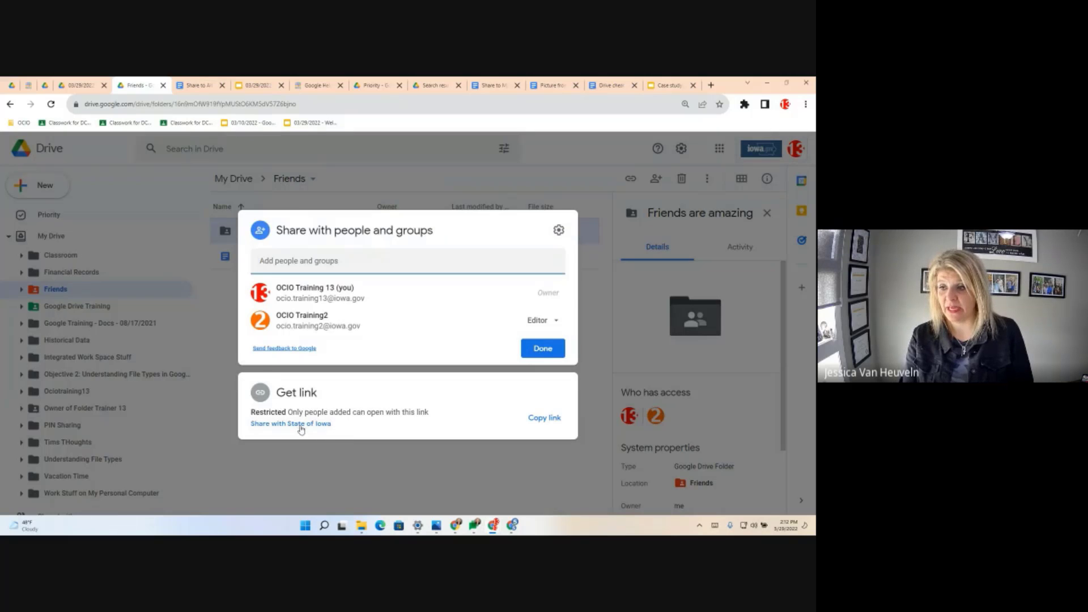
pyautogui.click(298, 428)
pyautogui.click(333, 367)
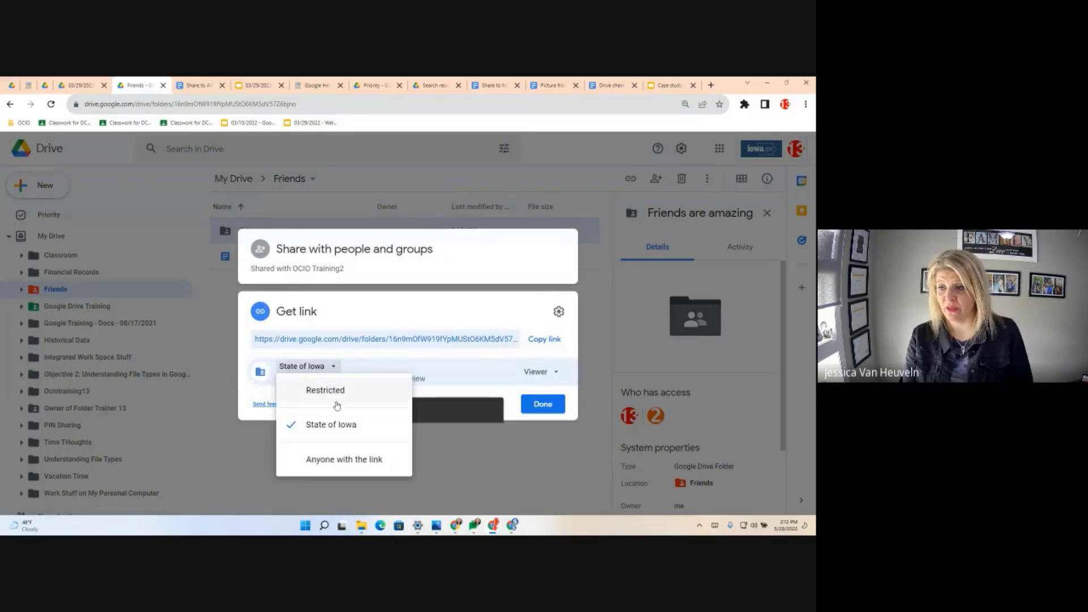
pyautogui.click(337, 460)
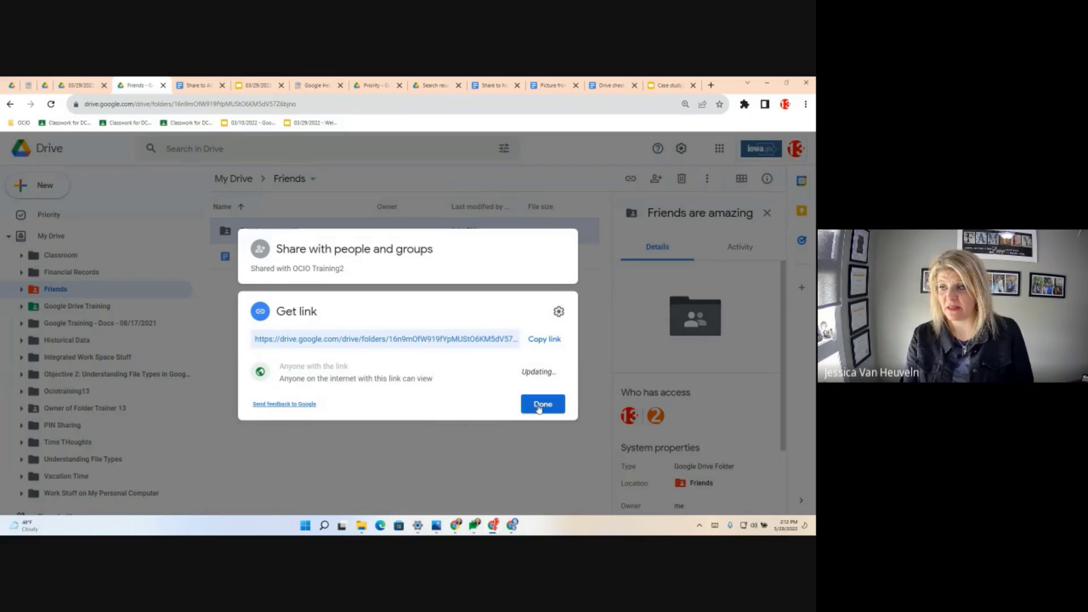
pyautogui.click(550, 404)
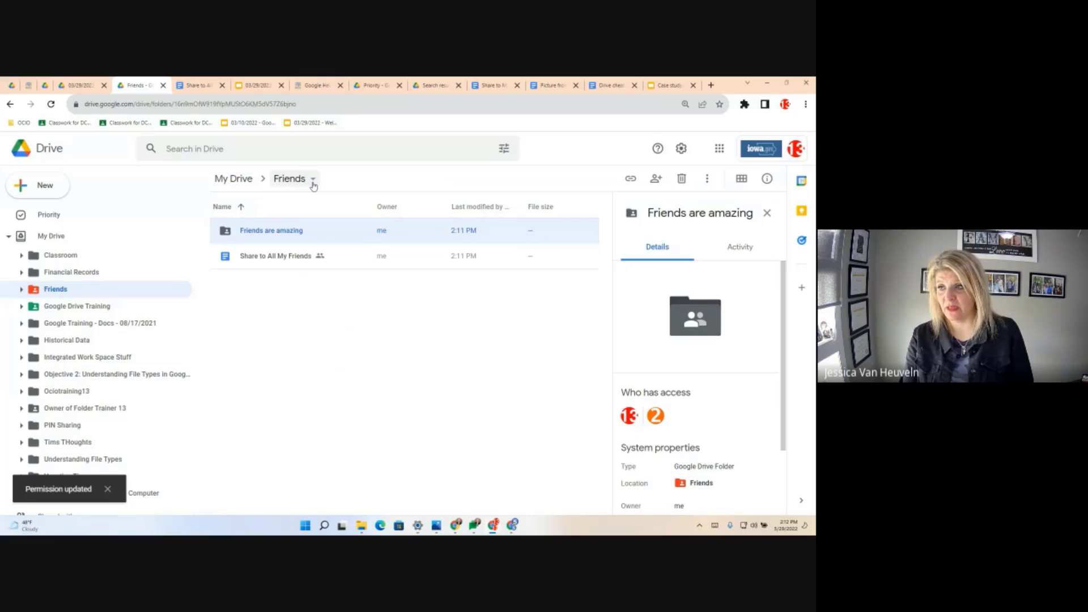
pyautogui.click(291, 257)
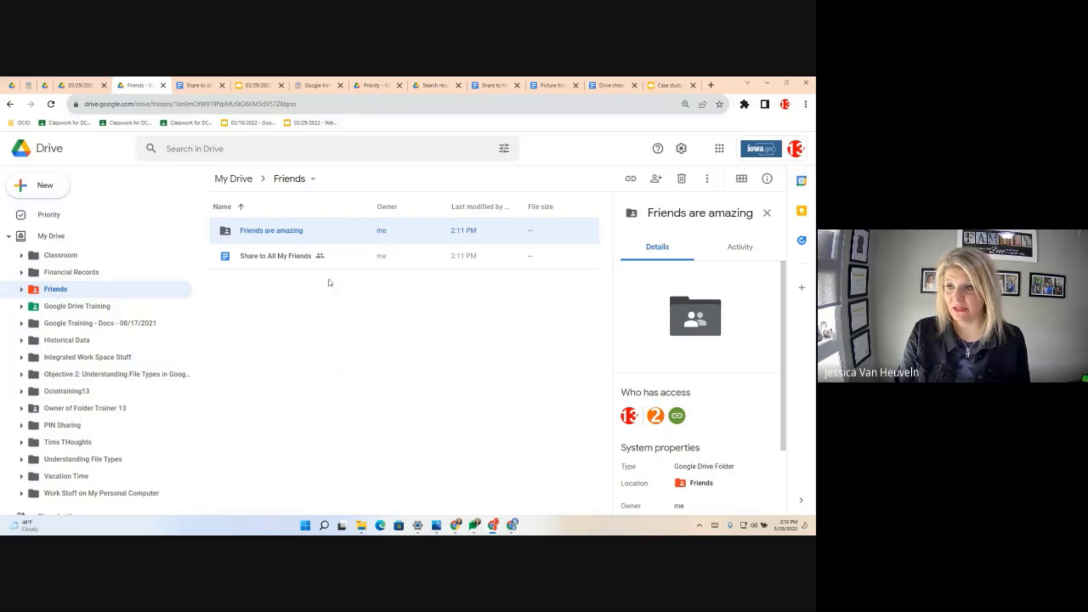
# - Collapse My Drive in the sidebar and open the Shared with me list
pyautogui.click(331, 346)
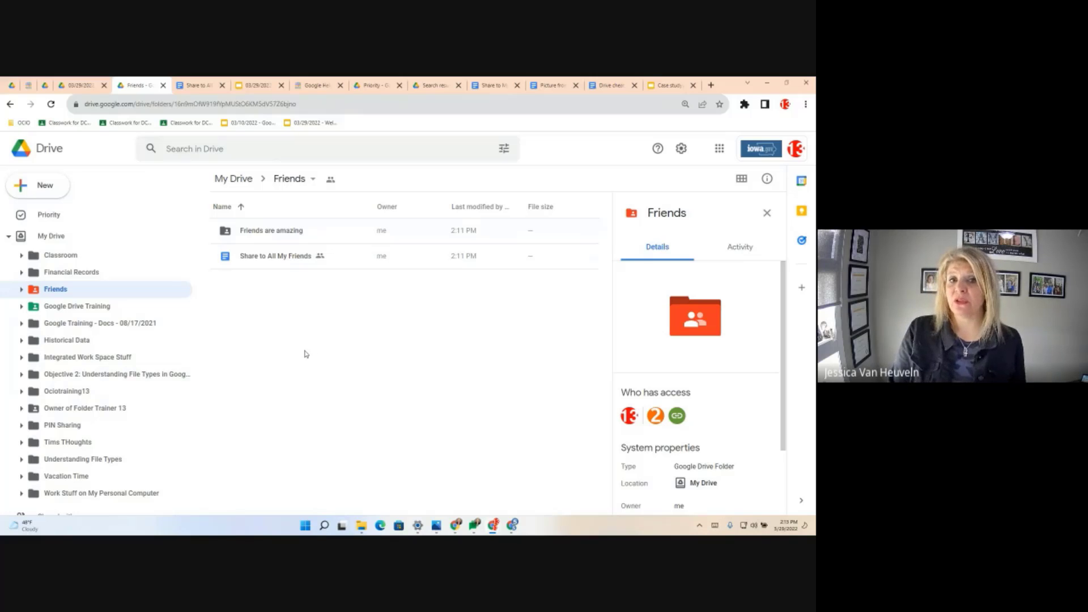
pyautogui.click(7, 236)
pyautogui.click(51, 258)
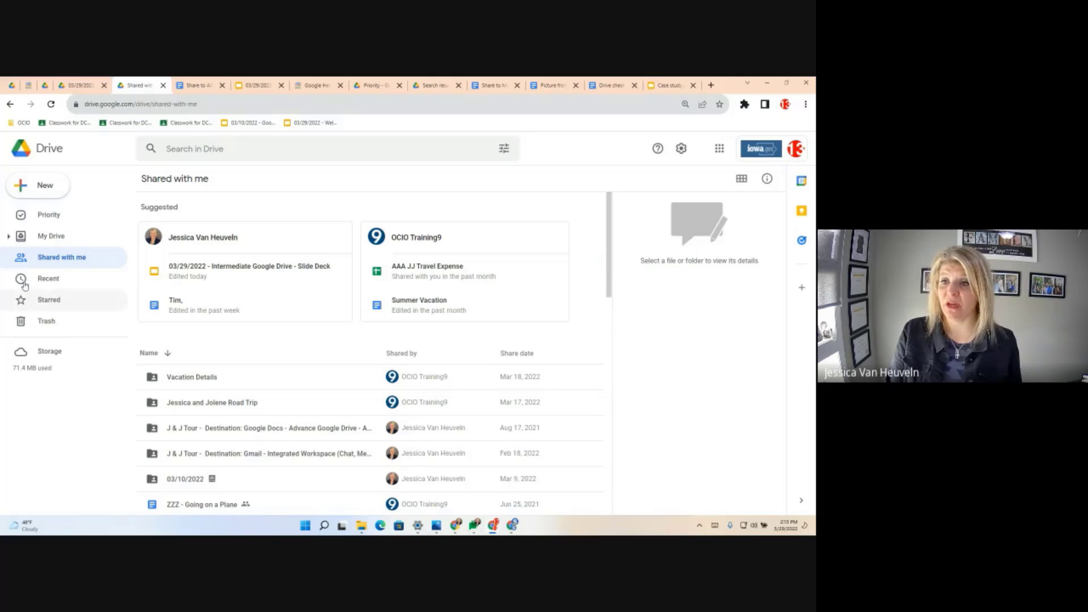
# - Expand My Drive in the sidebar and open its listing showing the Friends folder
pyautogui.click(9, 238)
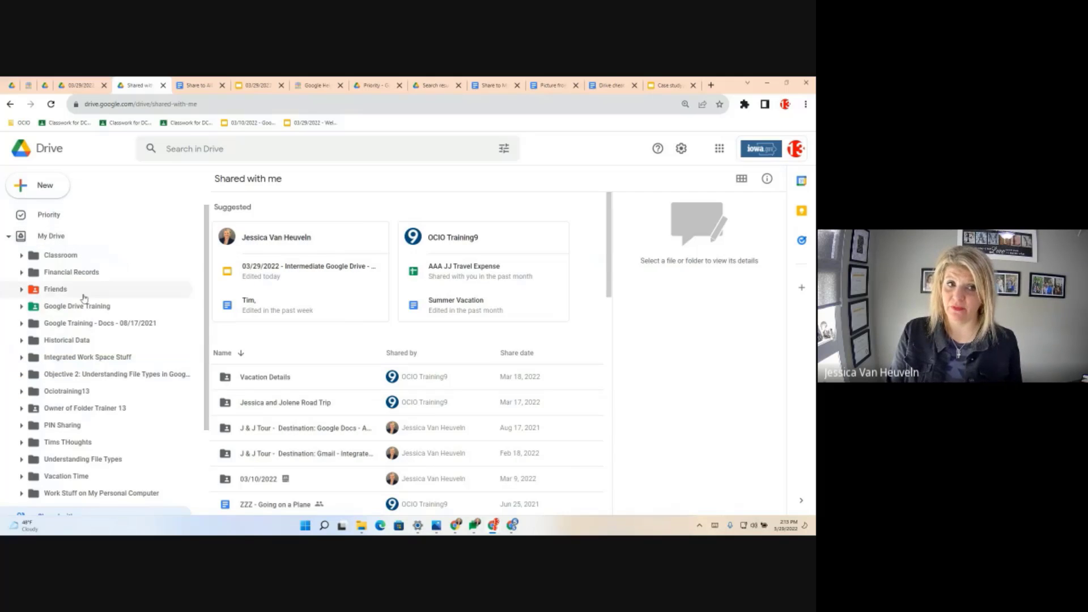
pyautogui.click(64, 242)
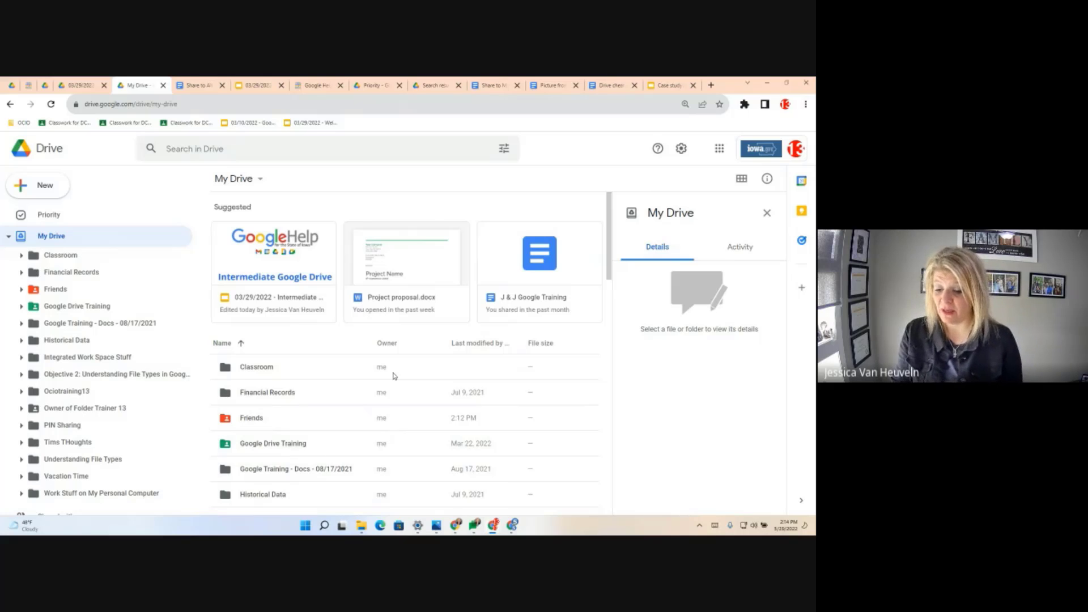
pyautogui.click(202, 149)
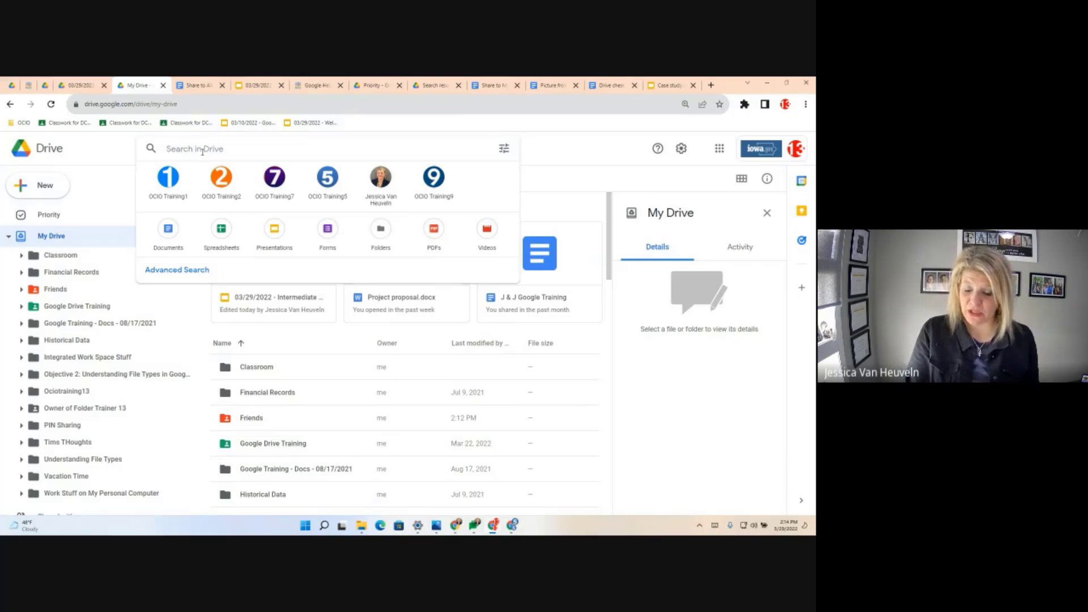
# - Search Drive with a sharewith: query for the OCIO Training5 account address
pyautogui.write("'")
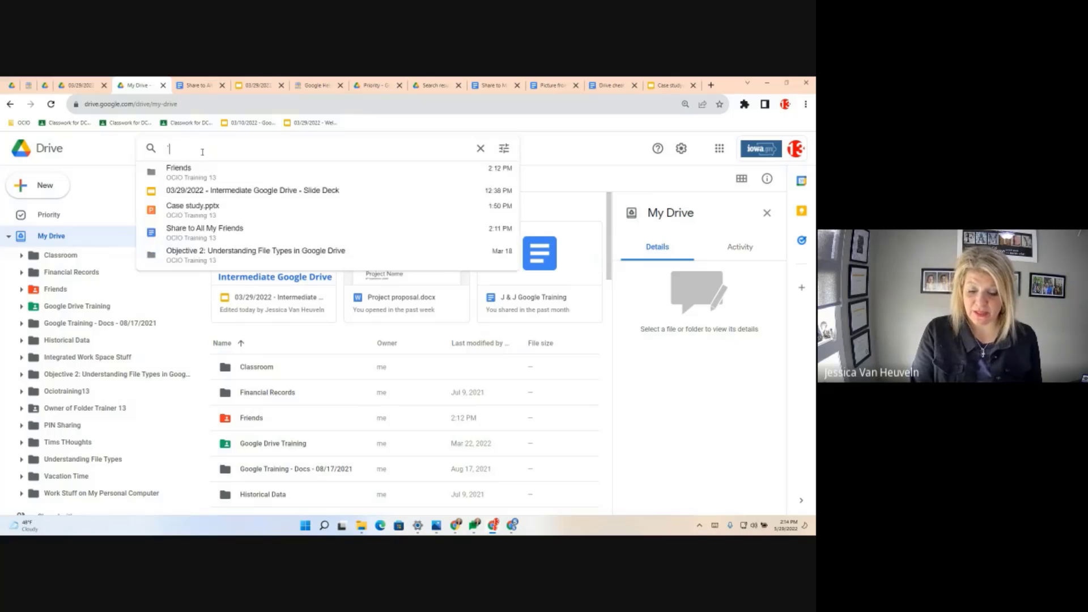
pyautogui.press('BackSpace')
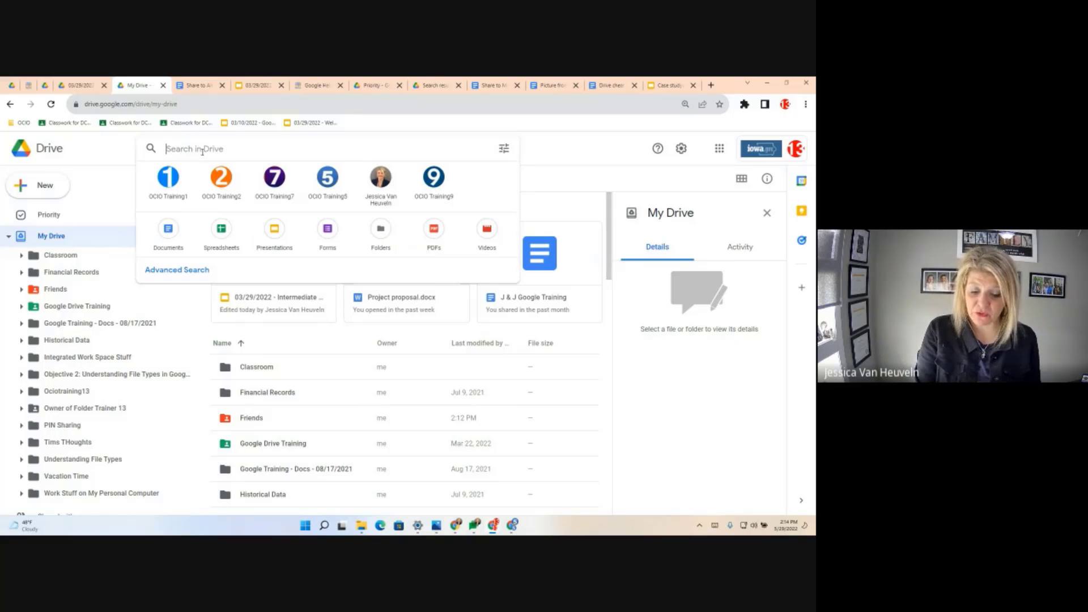
pyautogui.write('shar')
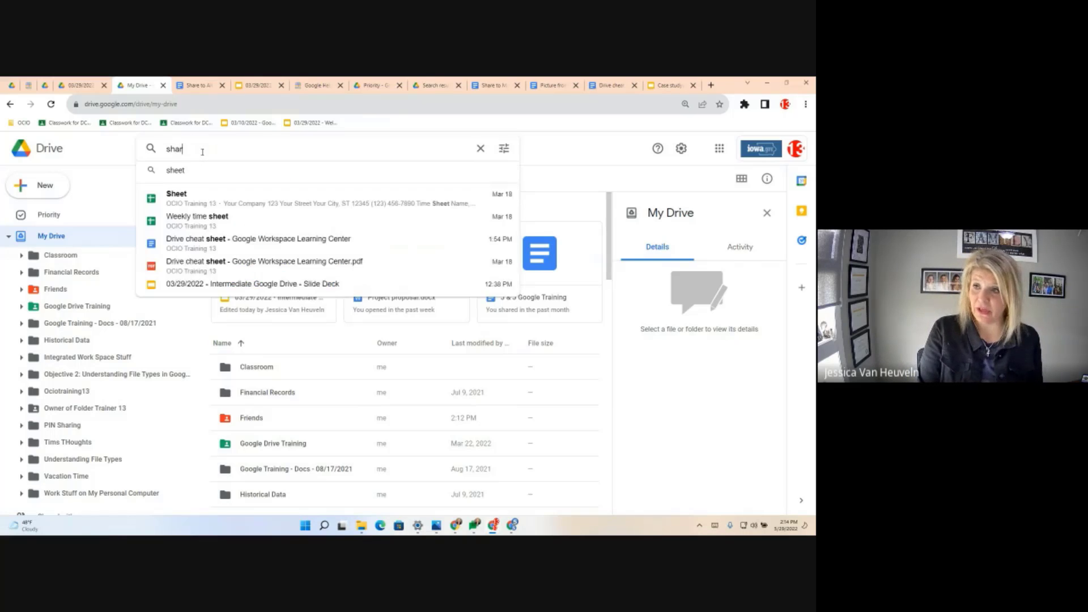
pyautogui.write('ewi')
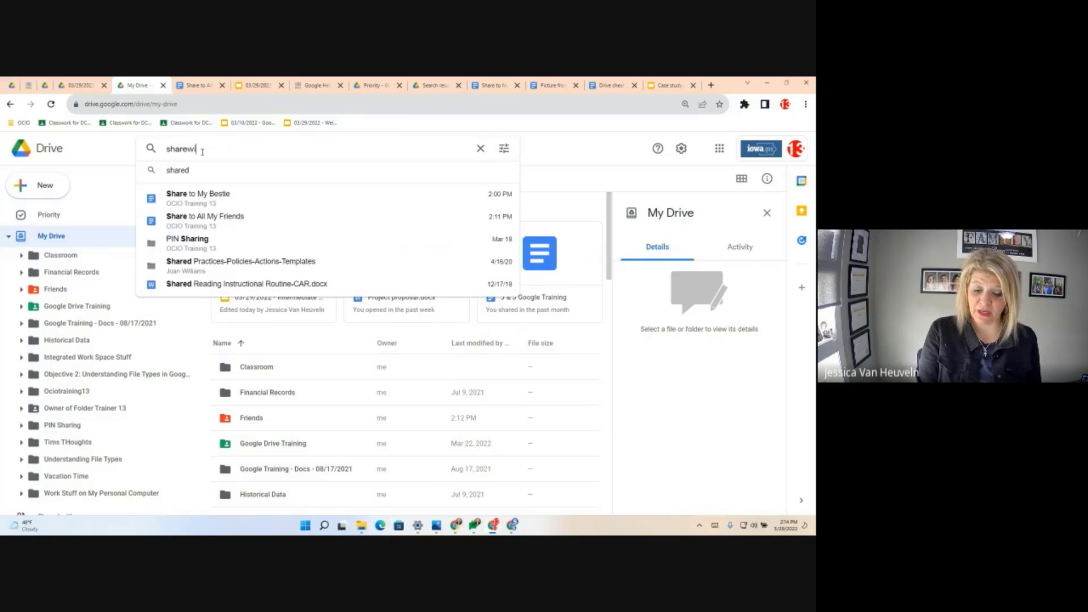
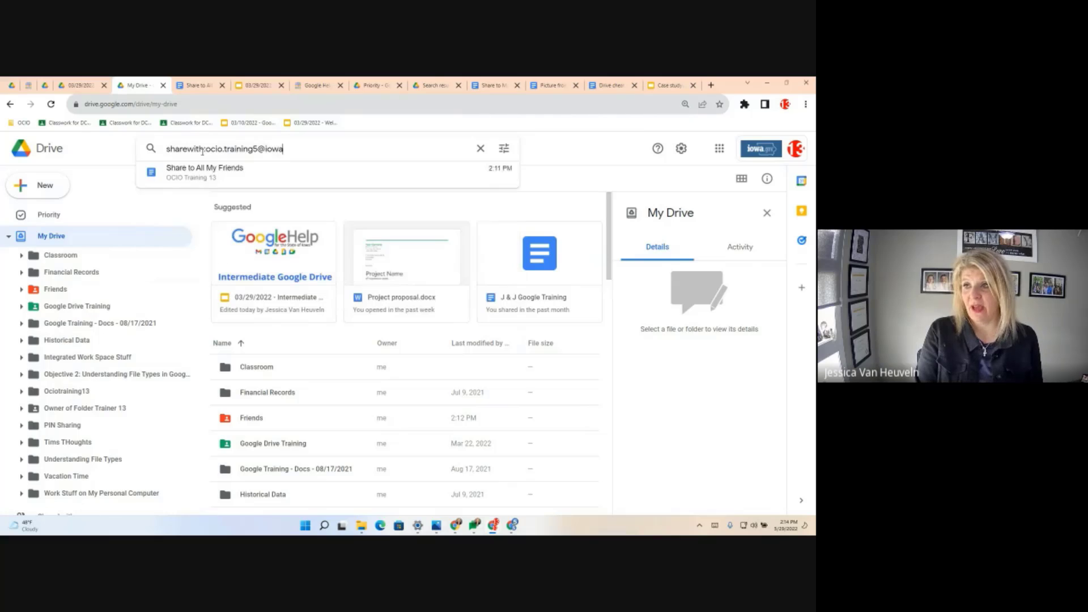
pyautogui.press('Return')
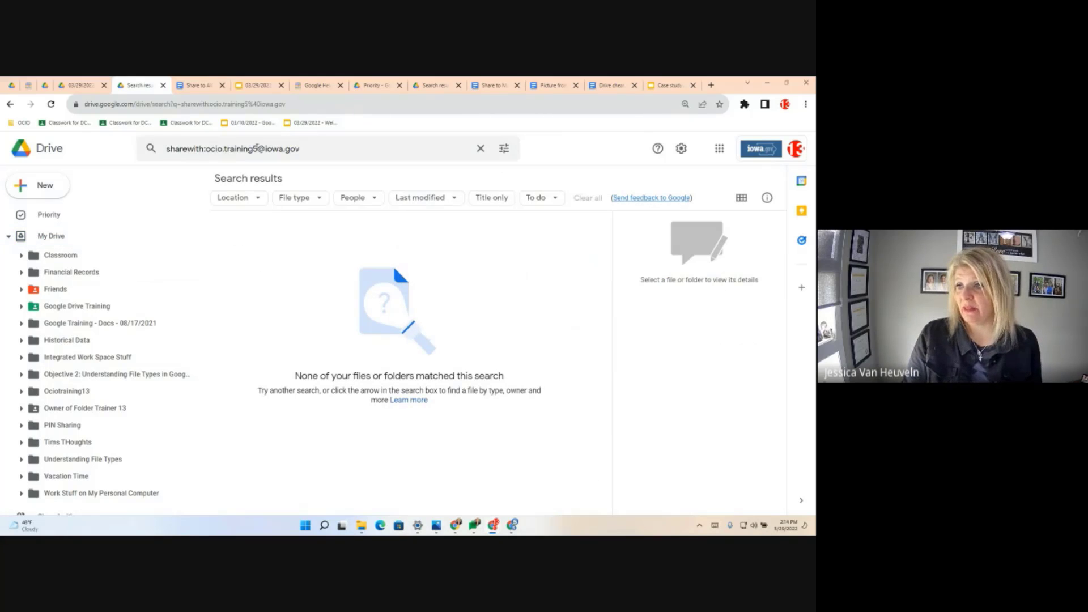
# - Change the query to search for files shared with OCIO Training1 instead
pyautogui.click(256, 149)
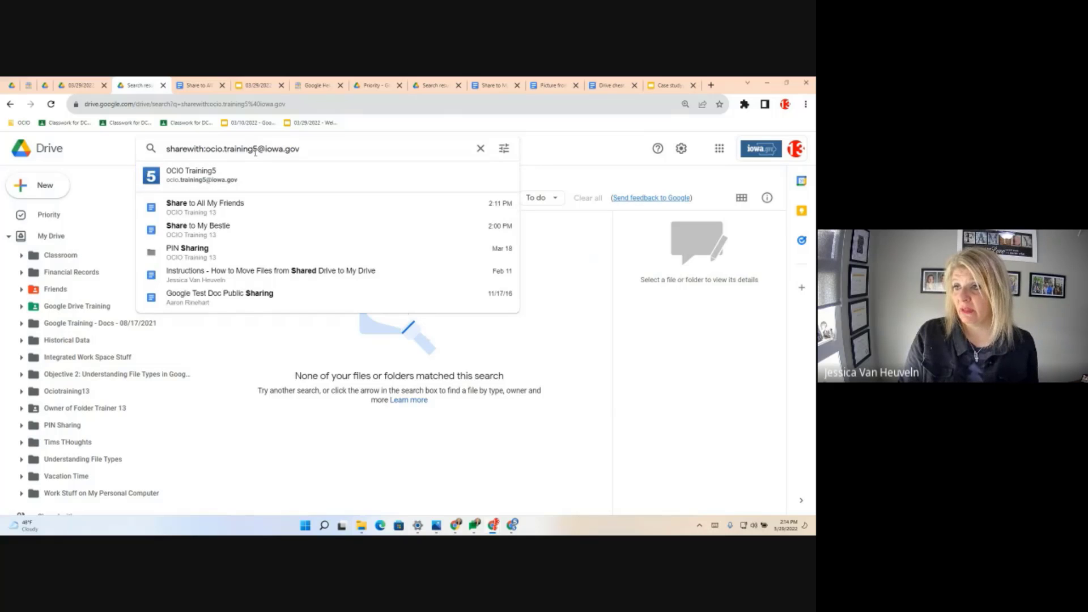
pyautogui.press('BackSpace')
pyautogui.write('1')
pyautogui.press('Return')
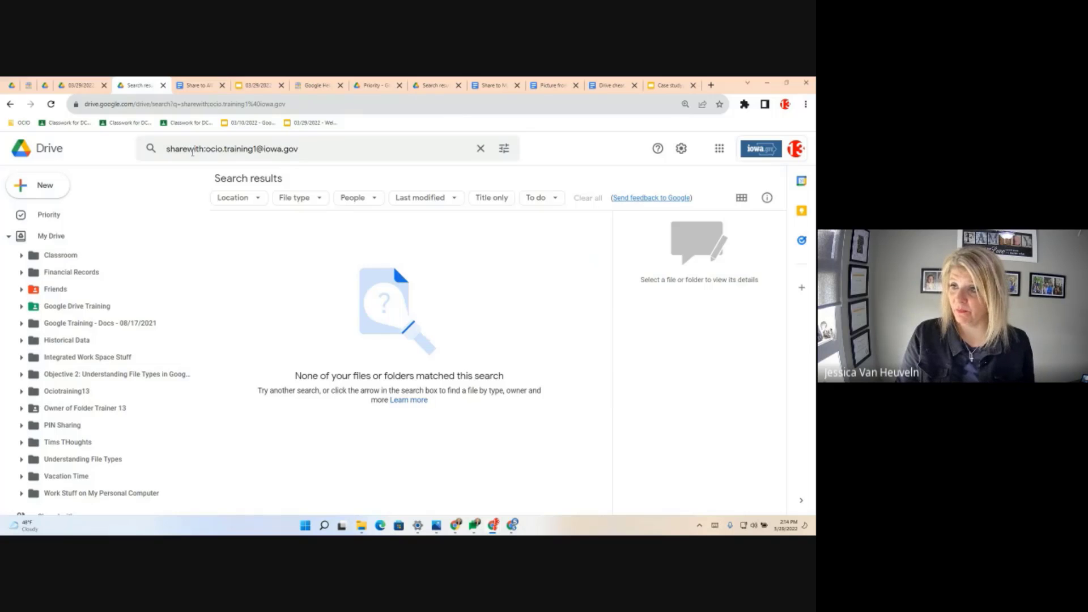
# - Correct the query to sharedwith: for the OCIO Training5 address and rerun it
pyautogui.click(187, 150)
pyautogui.write('d')
pyautogui.click(261, 149)
pyautogui.press('BackSpace')
pyautogui.write('5')
pyautogui.press('Return')
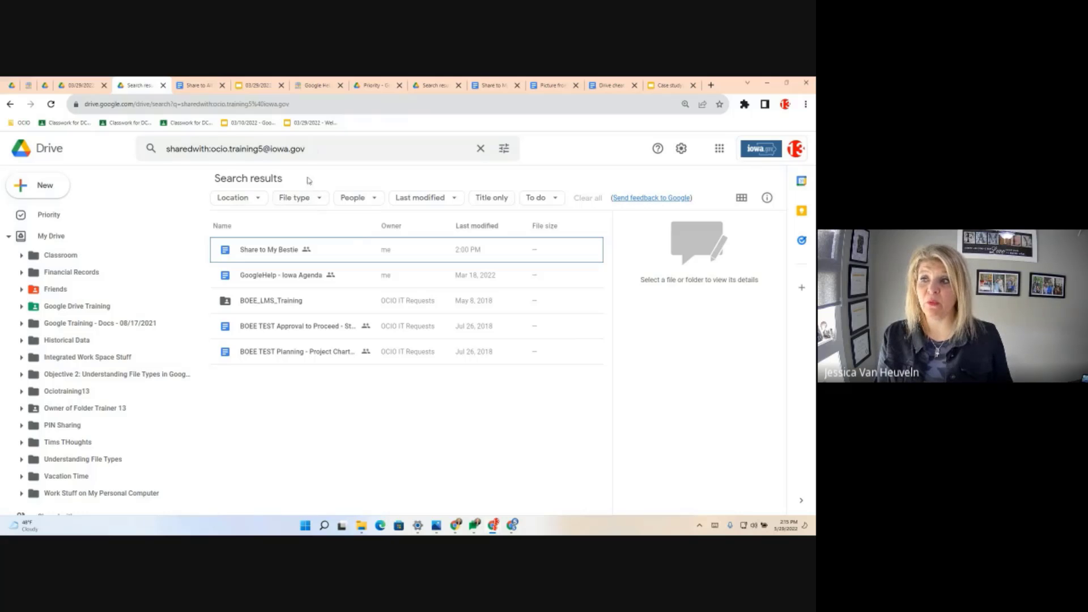
# - Check Share to My Bestie's access details, then select and clear all five results
pyautogui.click(260, 253)
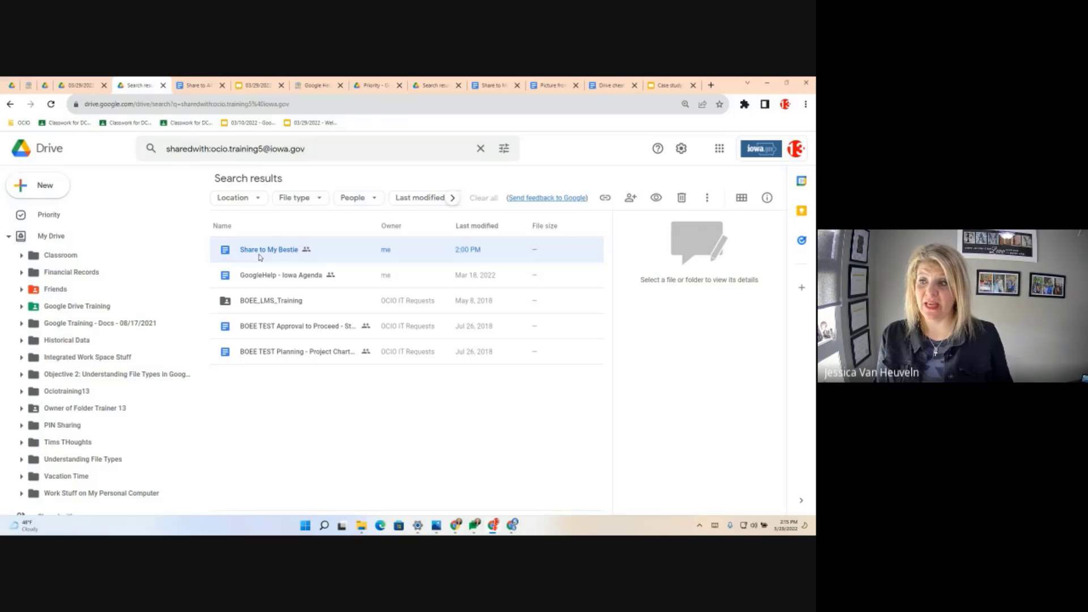
pyautogui.keyDown('shift'); pyautogui.click(263, 362); pyautogui.keyUp('shift')
pyautogui.click(275, 440)
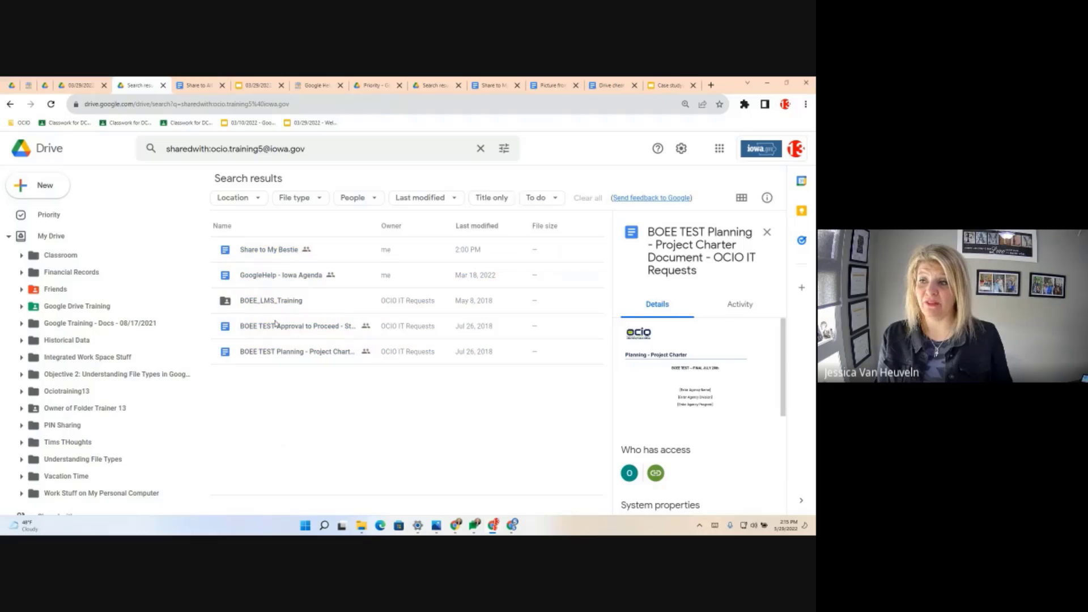
pyautogui.click(267, 252)
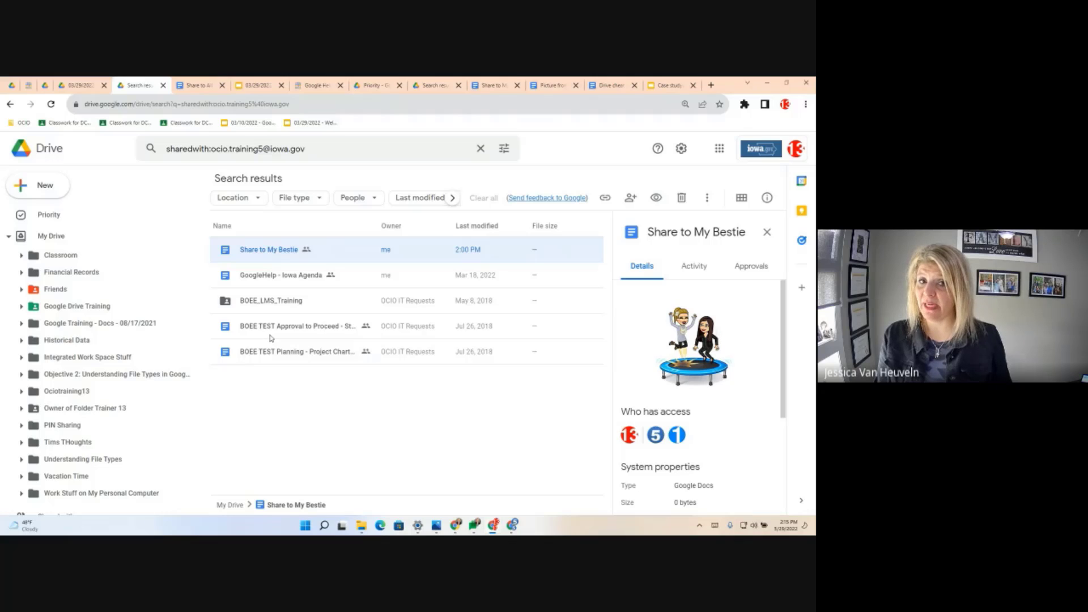
pyautogui.click(261, 252)
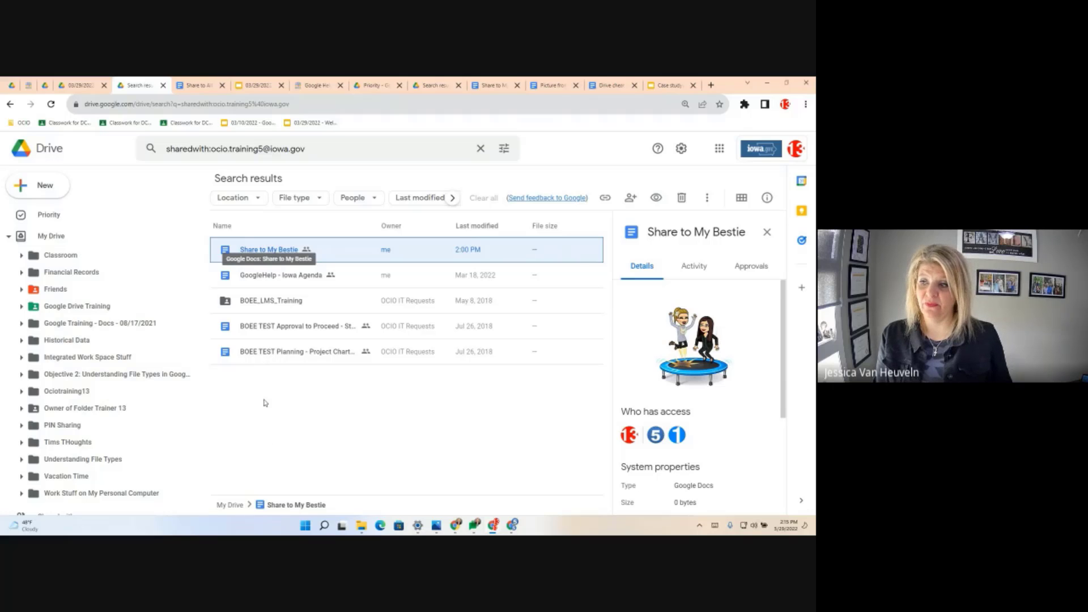
pyautogui.keyDown('shift'); pyautogui.click(262, 354); pyautogui.keyUp('shift')
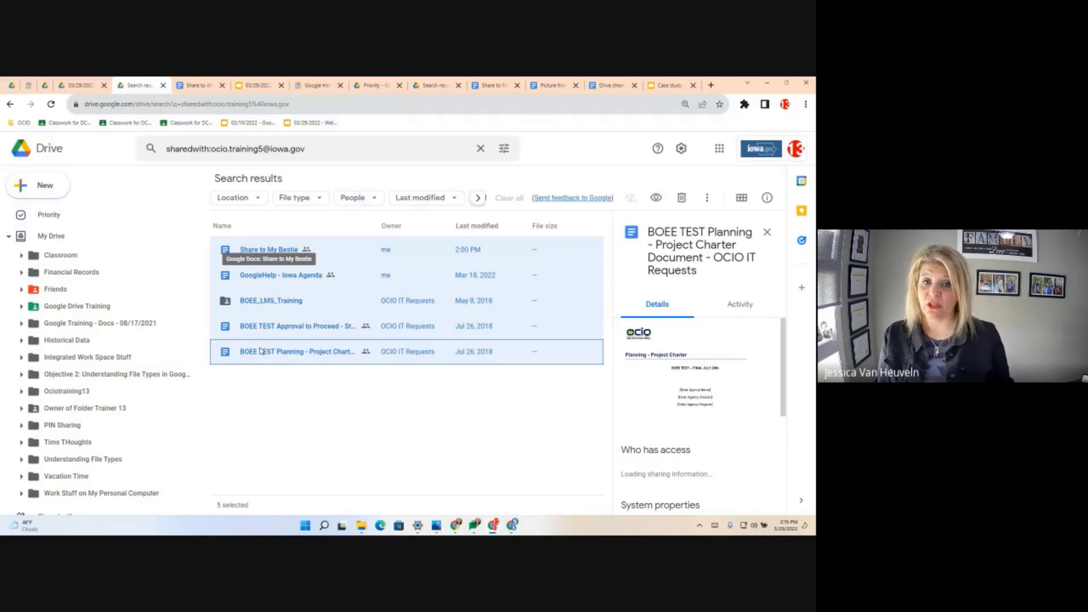
pyautogui.press('Escape')
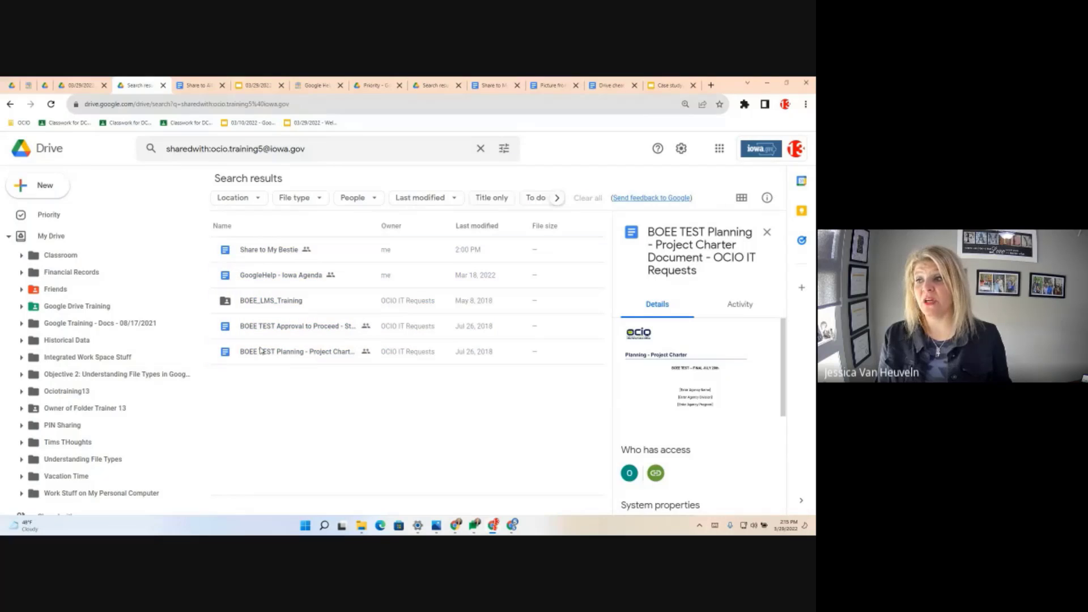
# - Compare access for Share to My Bestie, GoogleHelp - Iowa Agenda and BOEE TEST Approval, ending with the first two selected
pyautogui.click(268, 251)
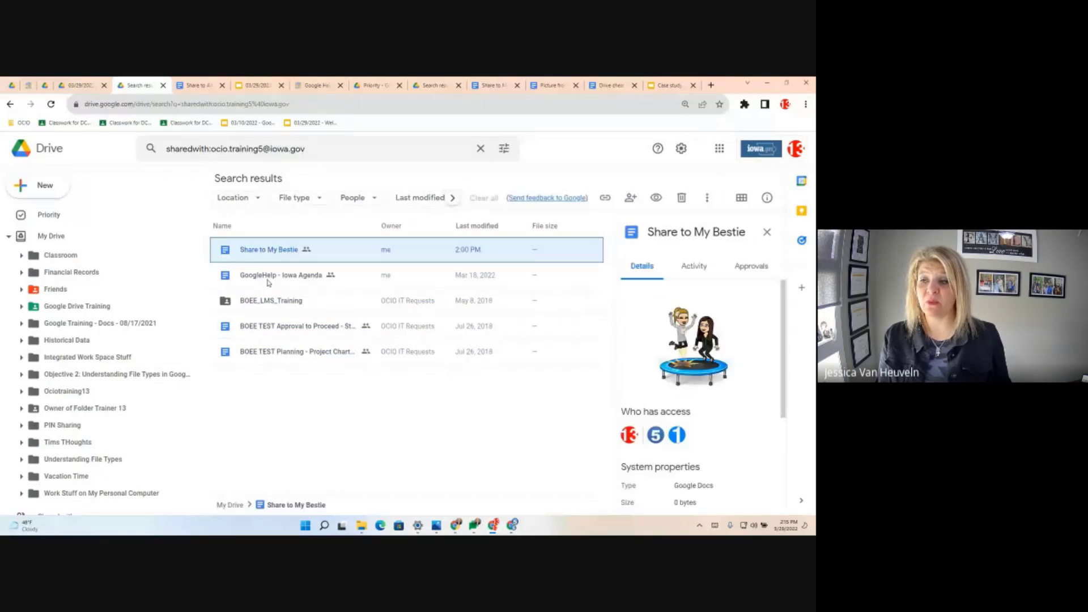
pyautogui.keyDown('ctrl'); pyautogui.click(268, 280); pyautogui.keyUp('ctrl')
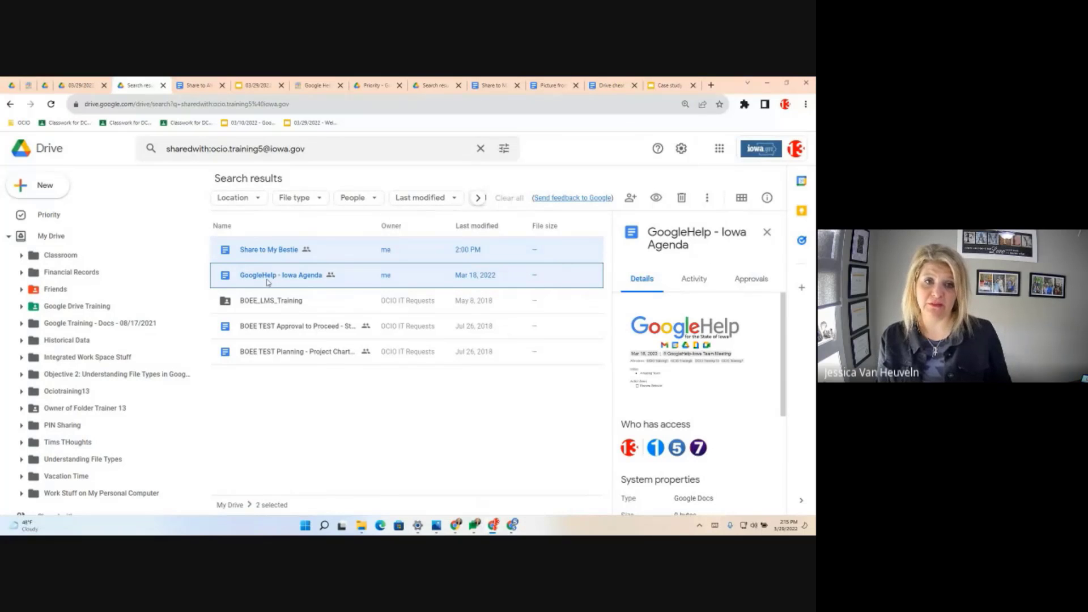
pyautogui.keyDown('ctrl'); pyautogui.click(272, 330); pyautogui.keyUp('ctrl')
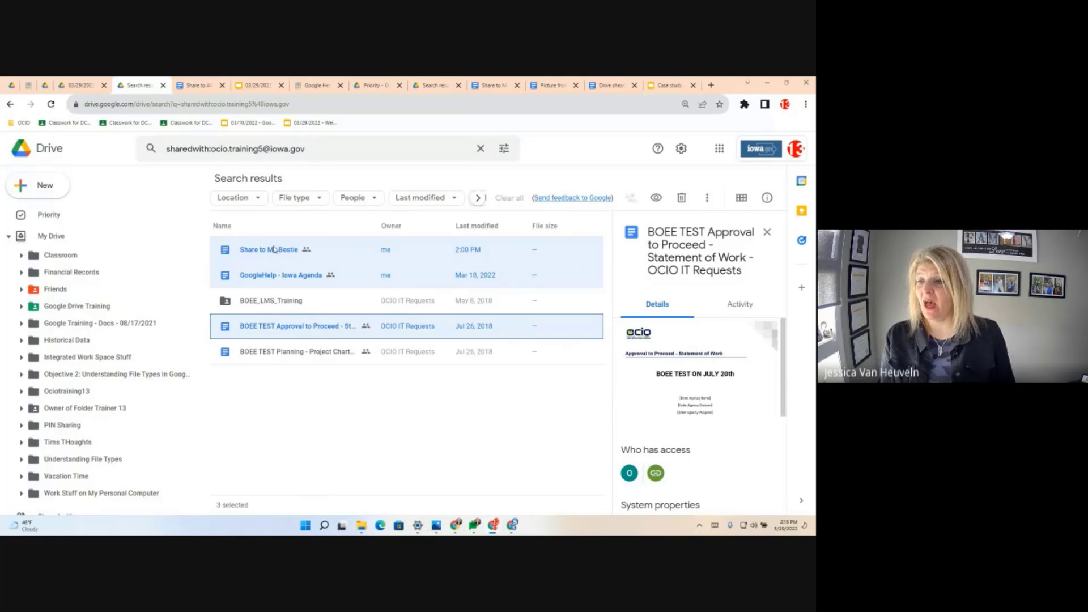
pyautogui.click(322, 380)
pyautogui.click(266, 252)
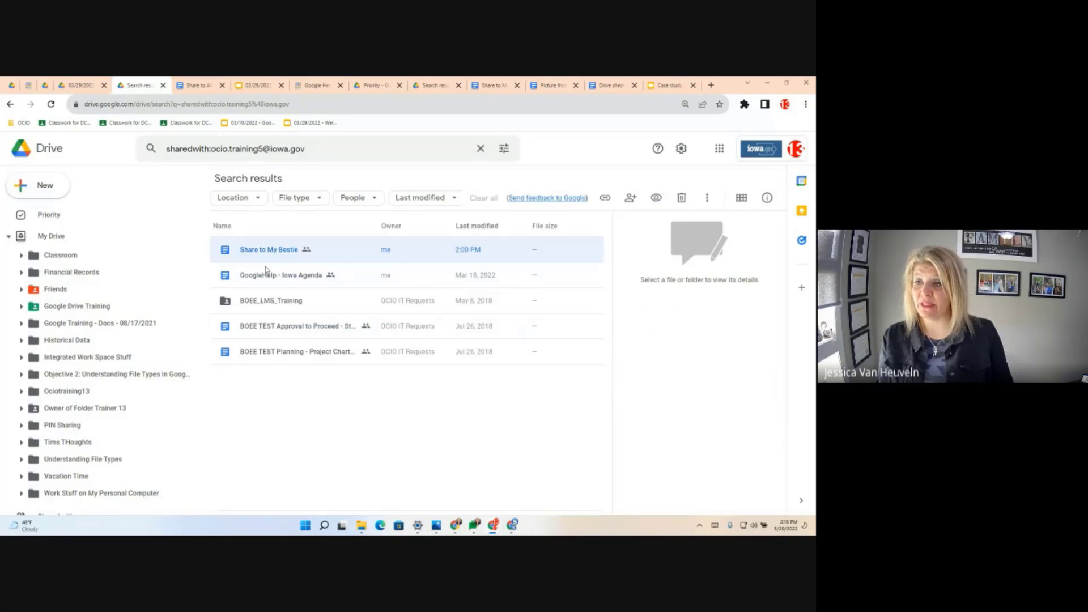
pyautogui.press('capslock')
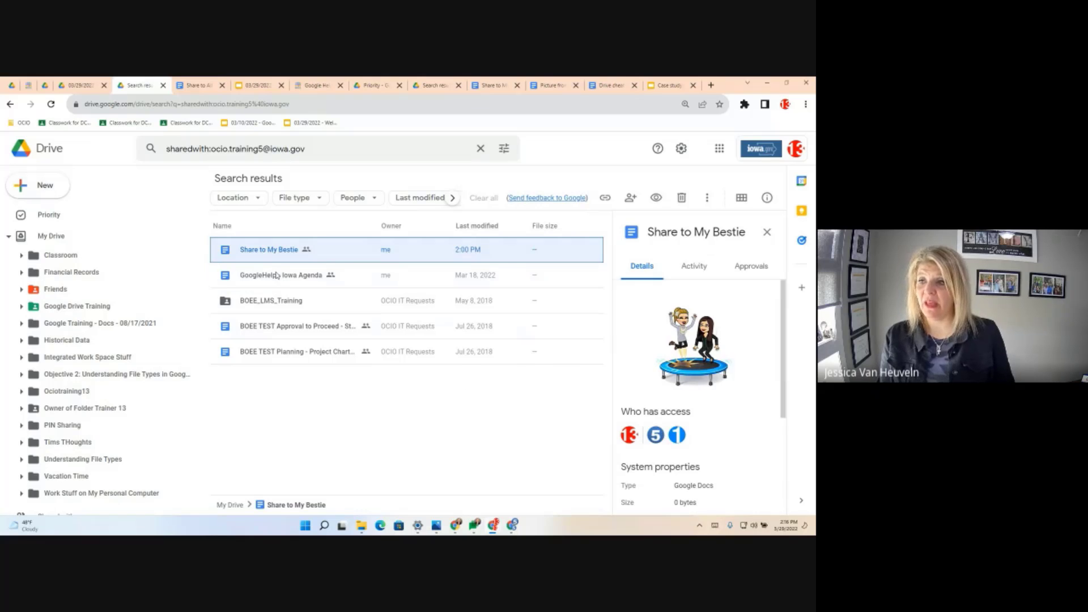
pyautogui.click(279, 278)
pyautogui.keyDown('ctrl'); pyautogui.click(282, 257); pyautogui.keyUp('ctrl')
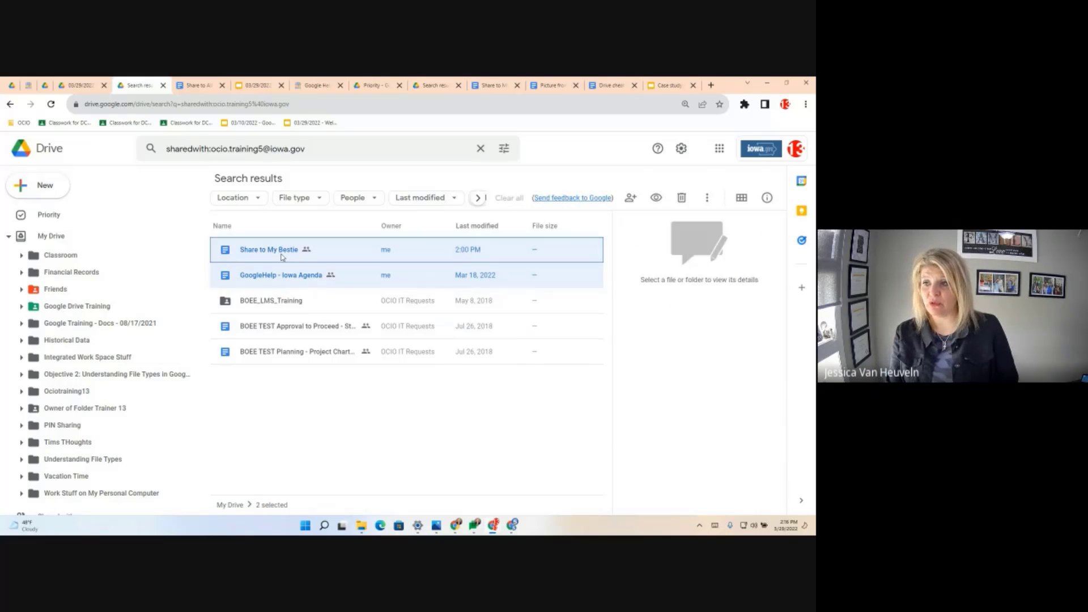
pyautogui.rightClick(274, 251)
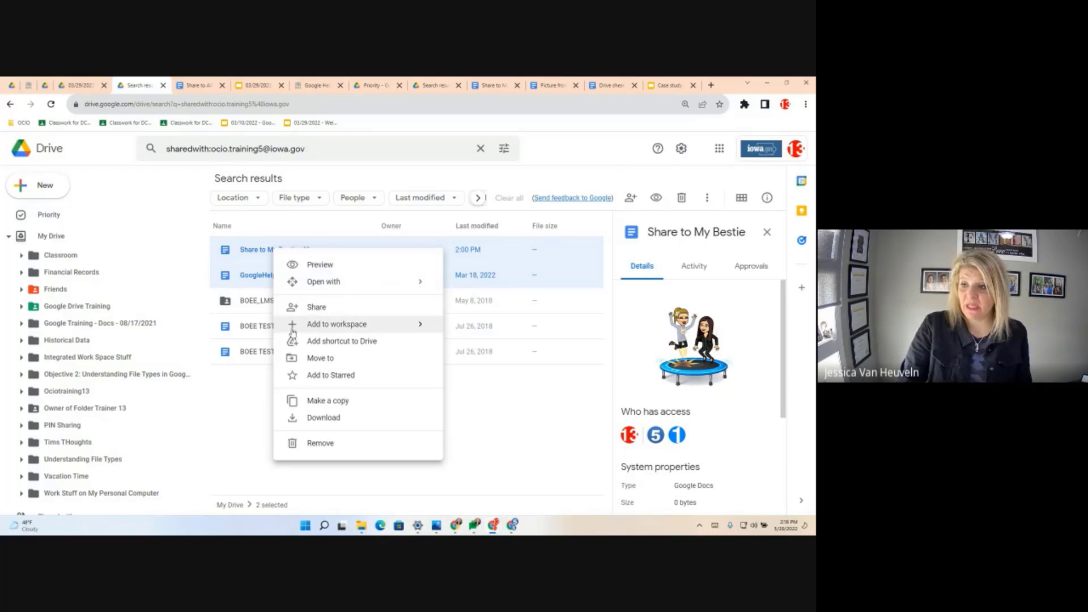
pyautogui.click(327, 310)
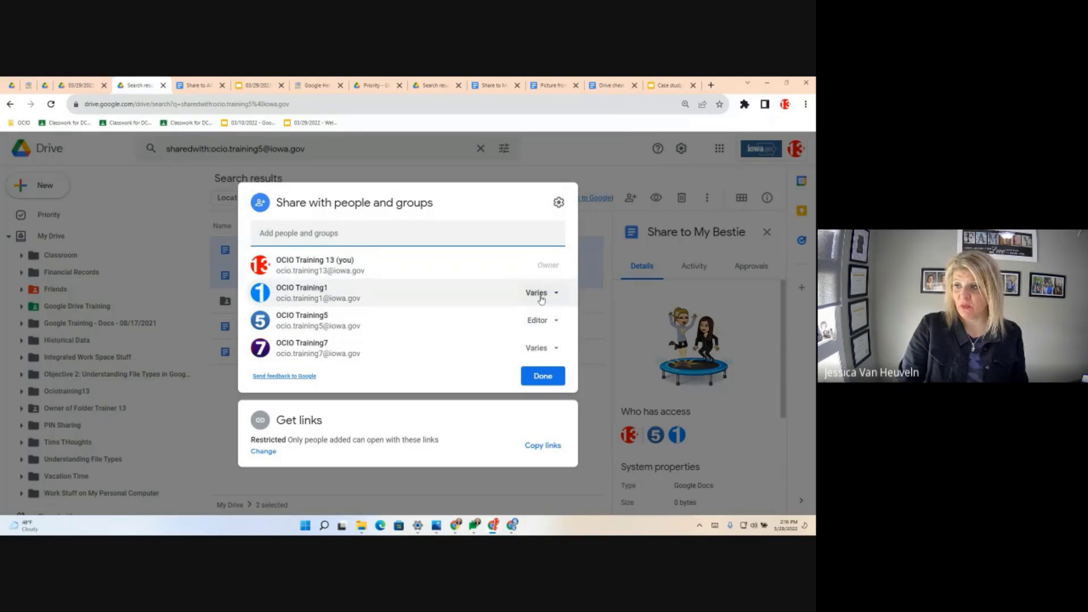
pyautogui.click(553, 320)
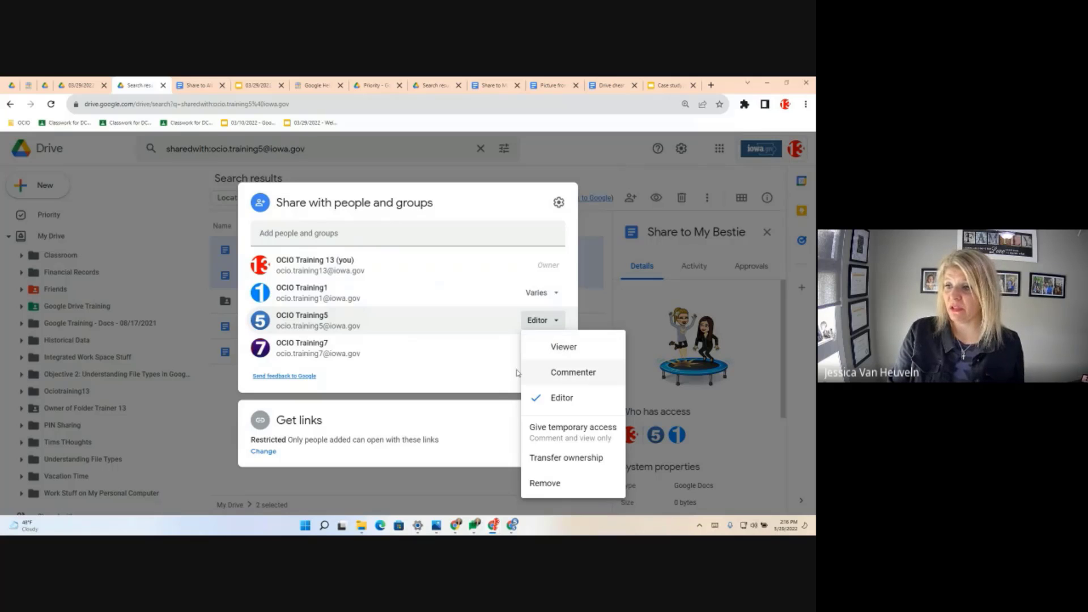
pyautogui.click(457, 382)
pyautogui.click(528, 375)
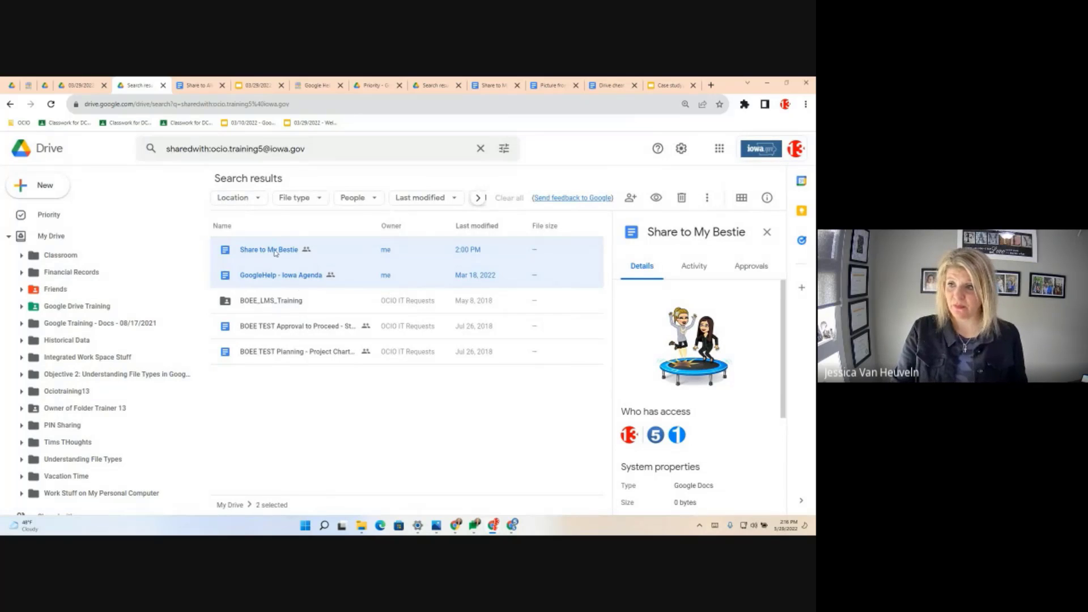
pyautogui.click(294, 399)
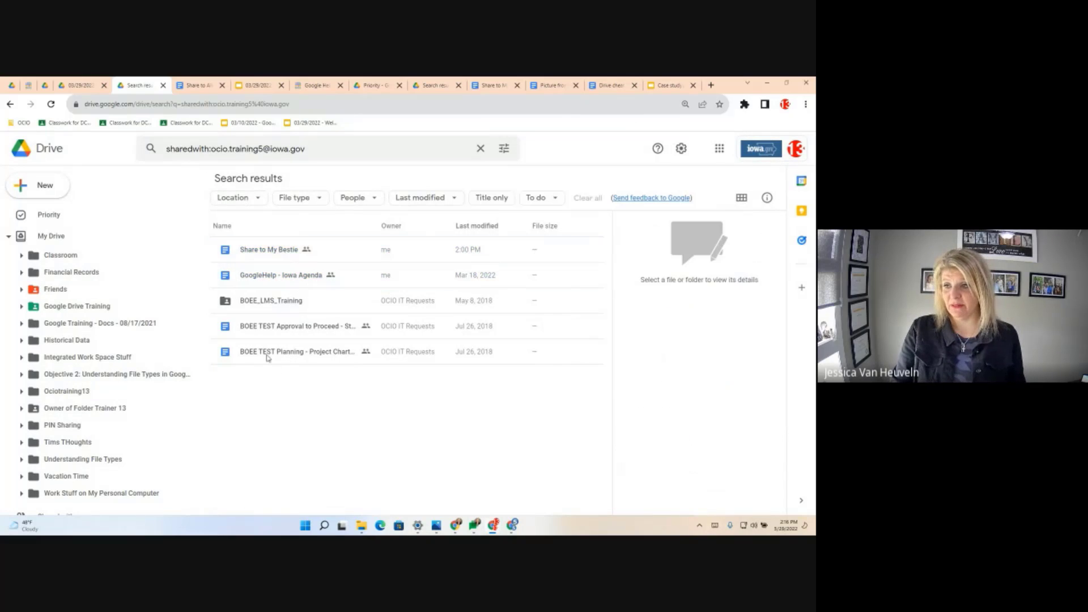
pyautogui.click(267, 354)
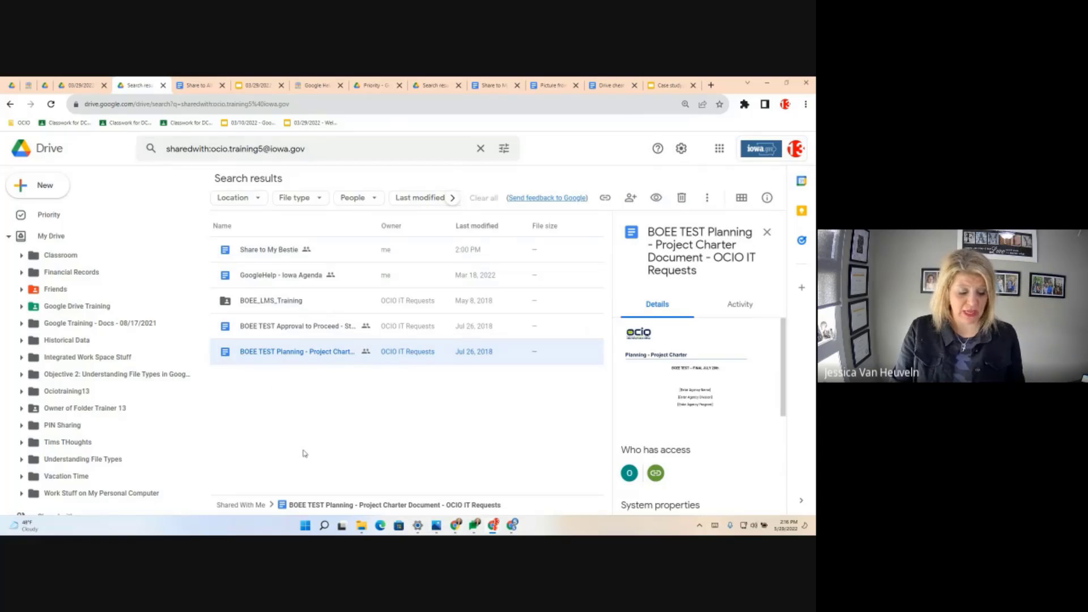
pyautogui.keyDown('shift'); pyautogui.click(276, 251); pyautogui.keyUp('shift')
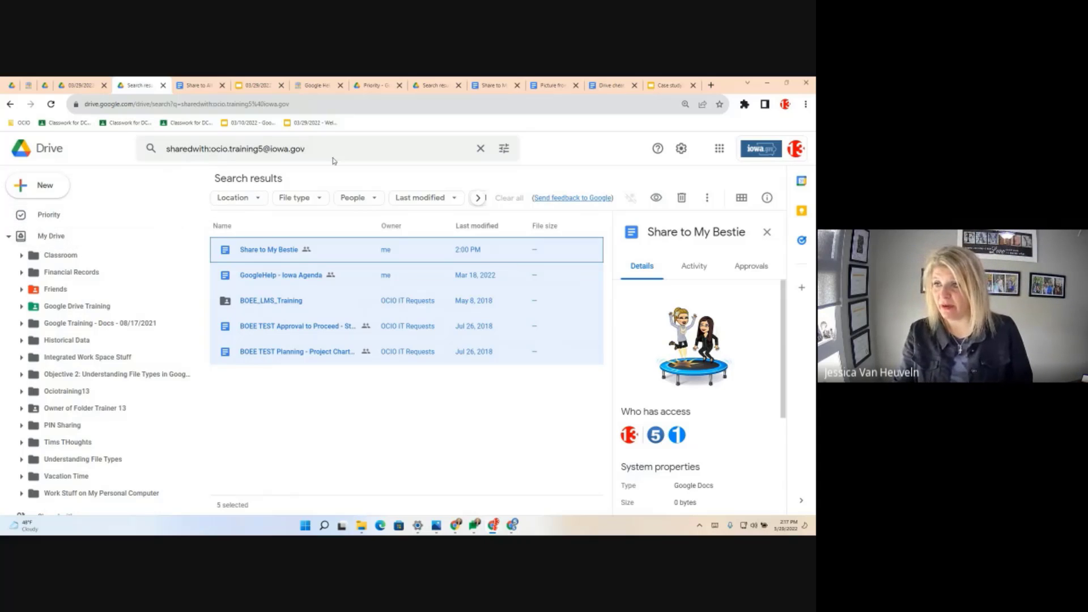
pyautogui.click(293, 141)
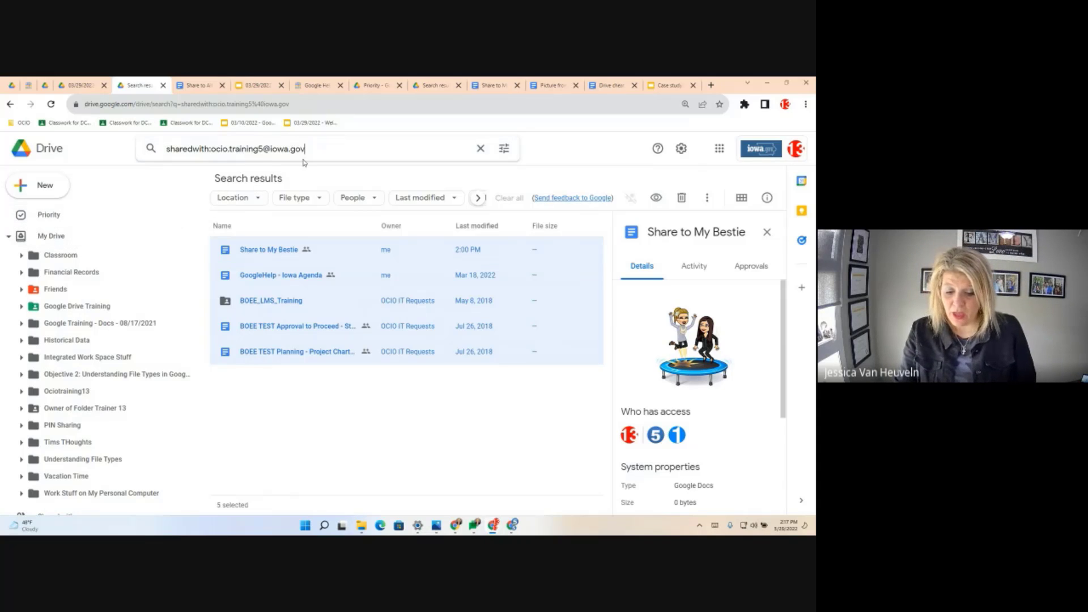
pyautogui.click(348, 446)
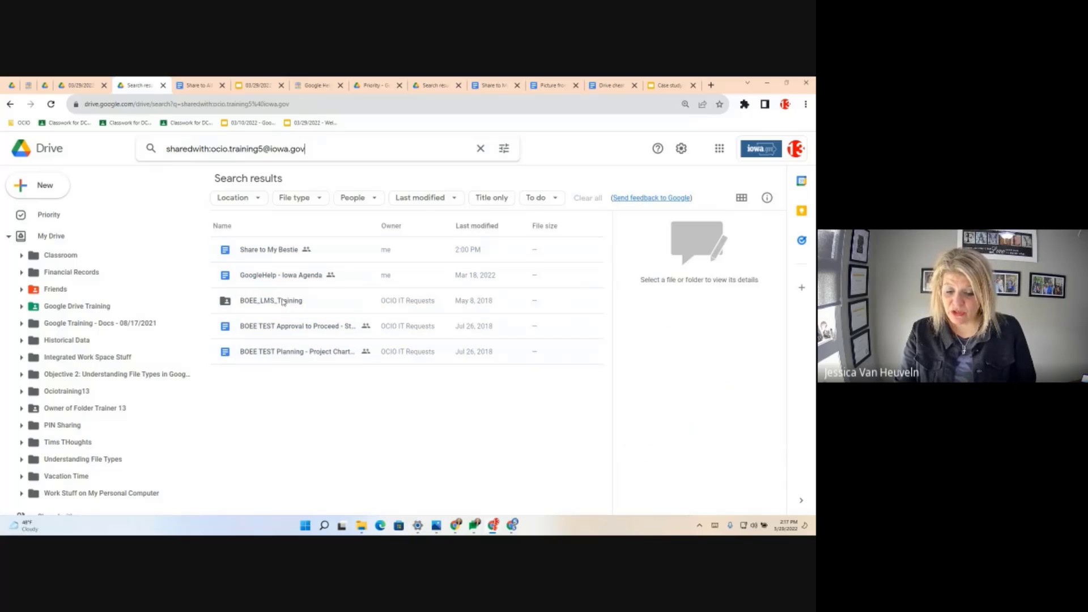
pyautogui.click(261, 251)
# - Move Share to My Bestie into Friends, then open Friends and check the file's access
pyautogui.moveTo(244, 252); pyautogui.dragTo(49, 296)
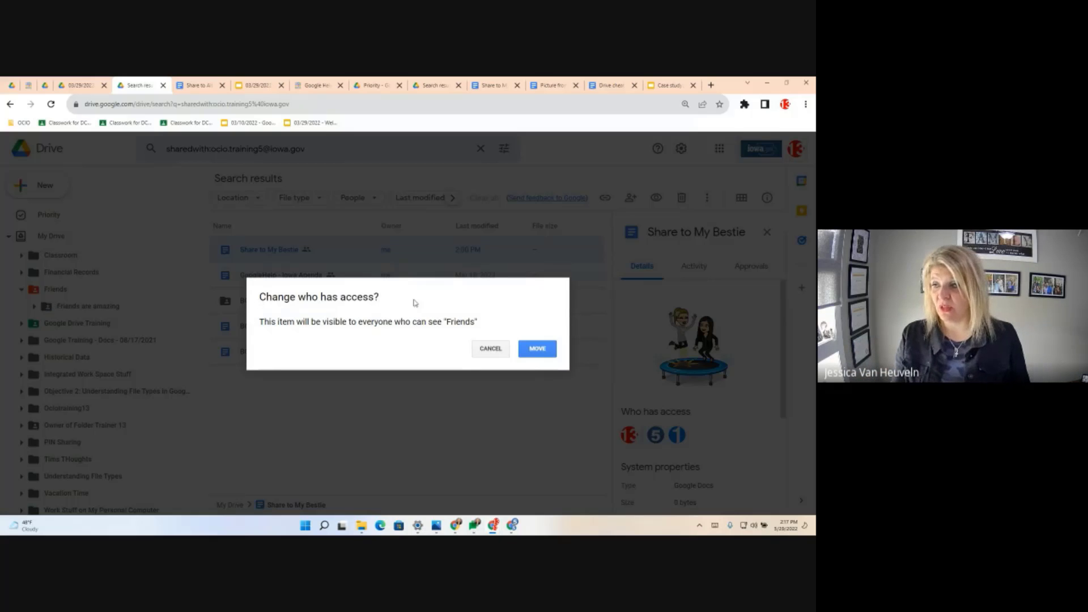
pyautogui.click(537, 349)
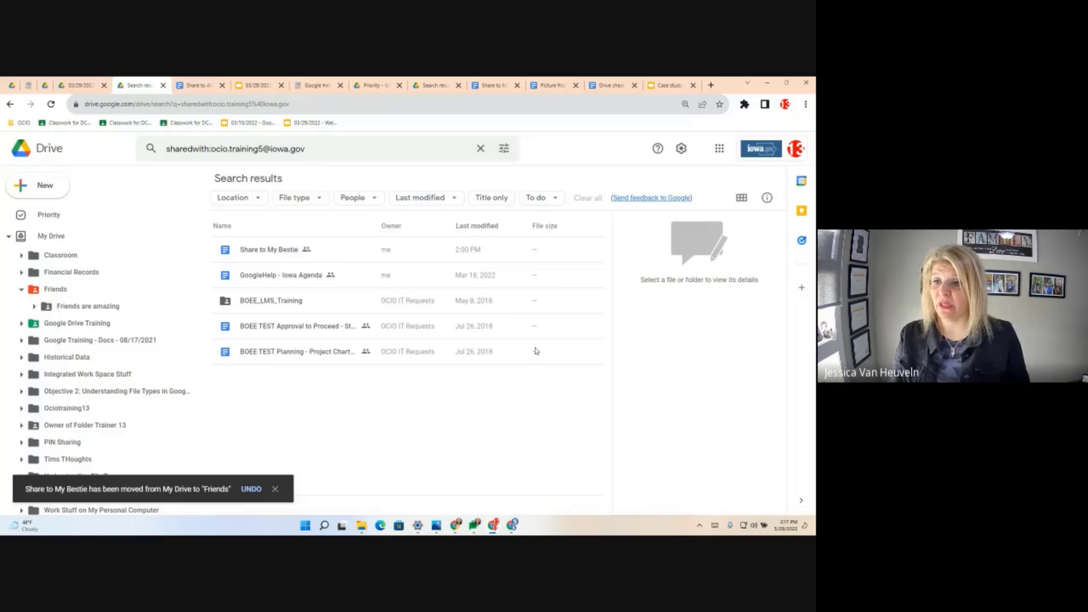
pyautogui.click(57, 291)
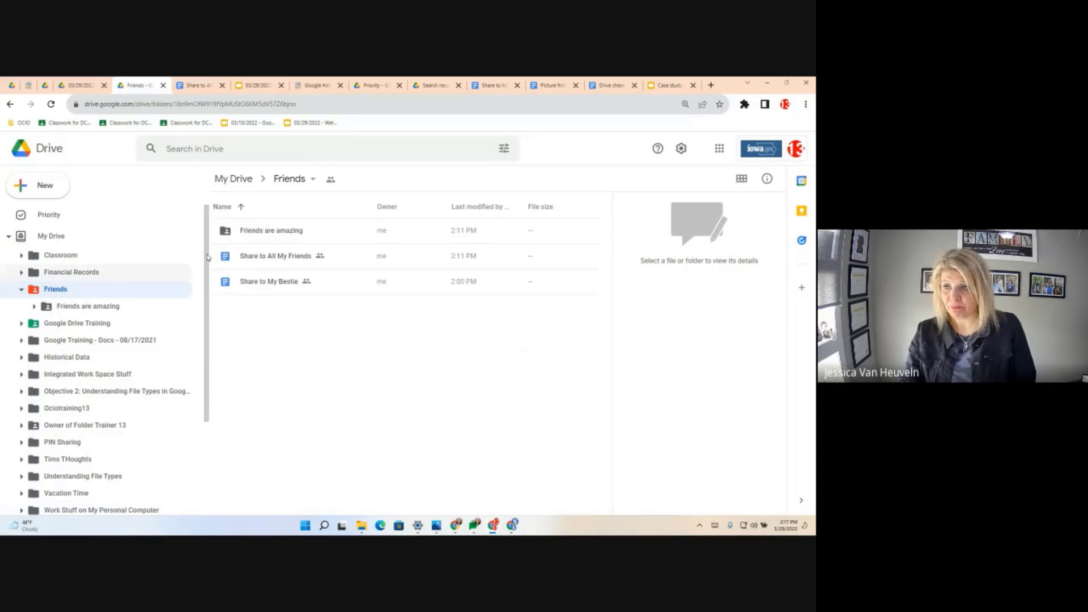
pyautogui.click(290, 289)
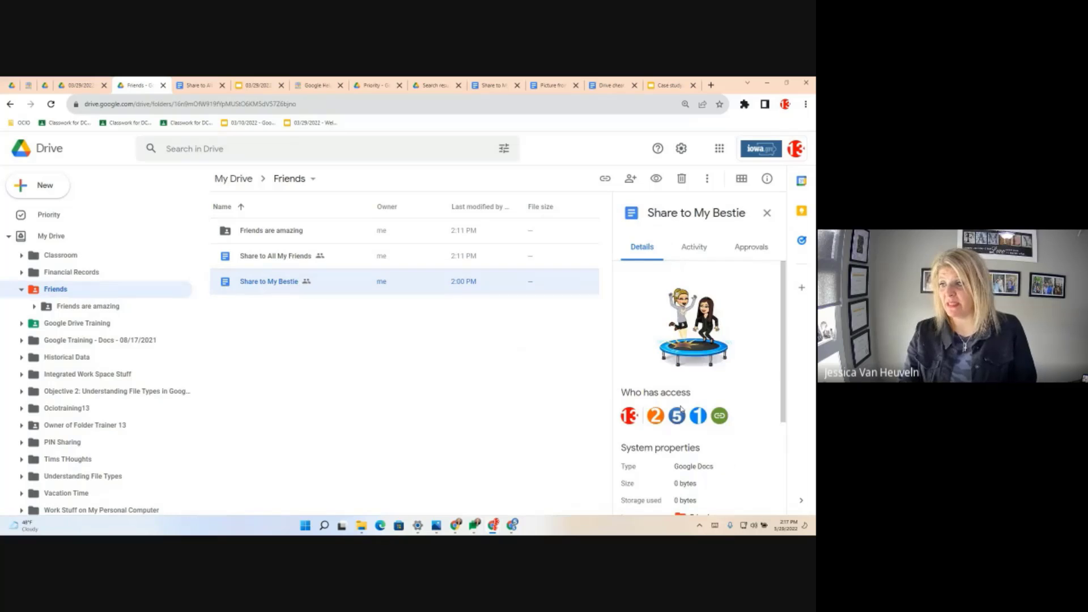
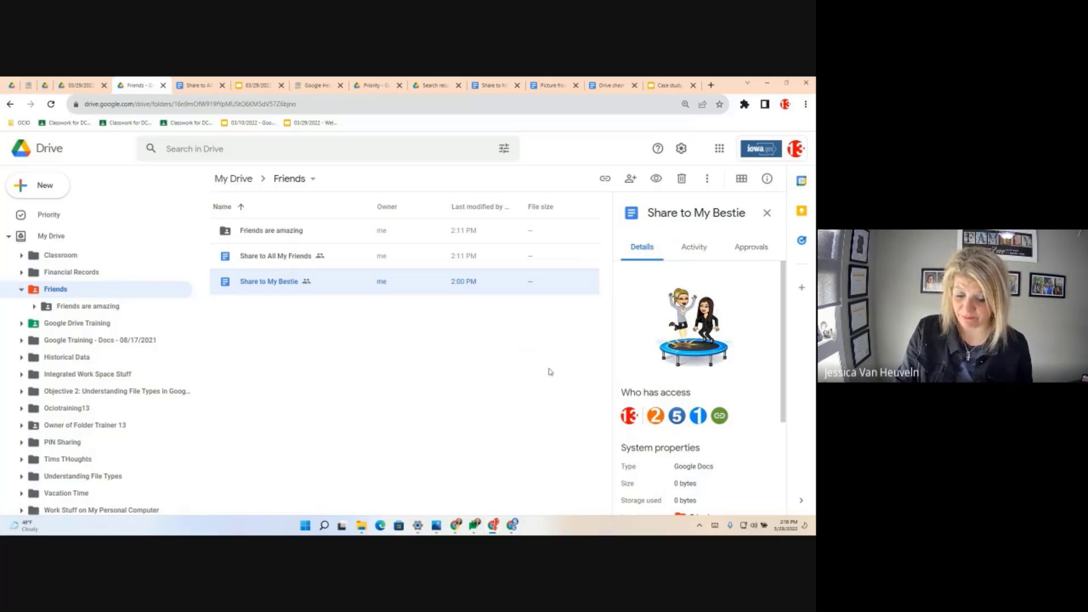
# - Return from the Friends folder to the top of My Drive and focus the Drive search box
pyautogui.click(62, 235)
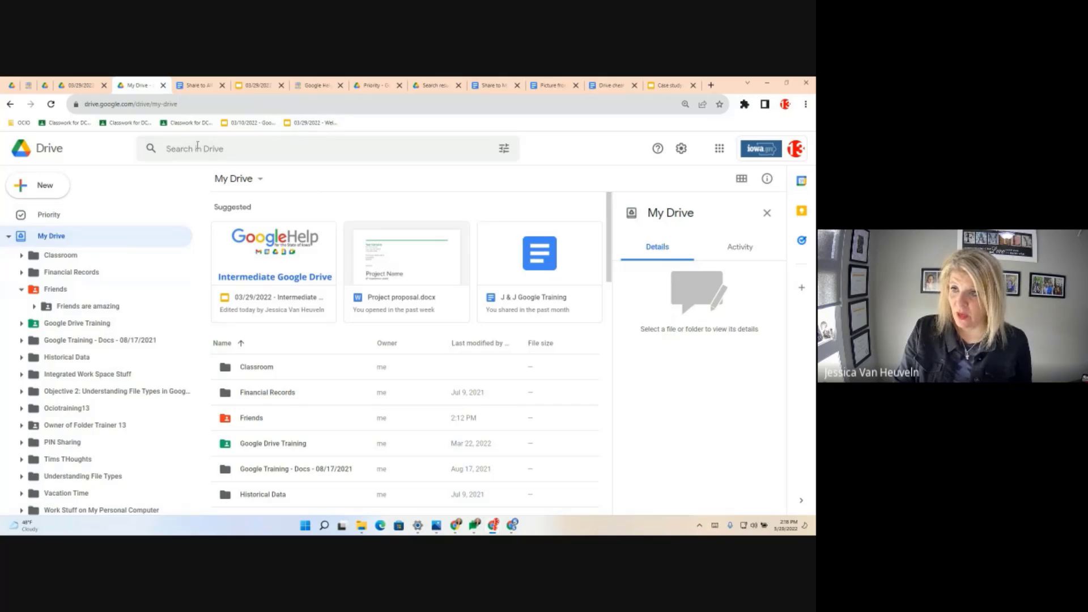
pyautogui.click(253, 161)
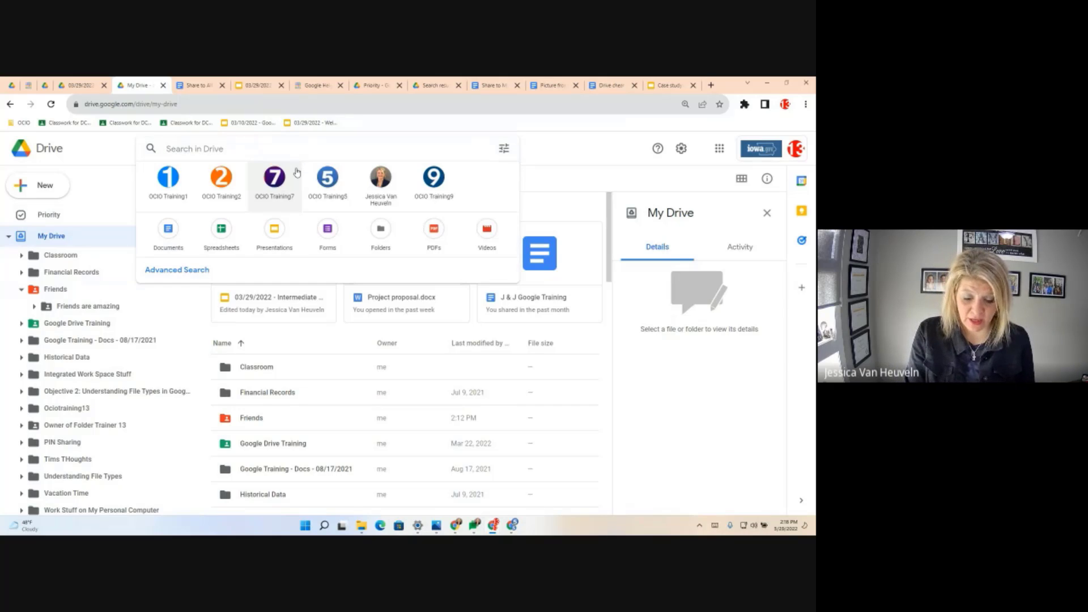
# - Search Drive for 'owner:me' after clearing the mistyped text
pyautogui.write("PEMRTZ',R")
pyautogui.press('BackSpace')
pyautogui.press('BackSpace')
pyautogui.press('BackSpace')
pyautogui.press('BackSpace')
pyautogui.press('BackSpace')
pyautogui.press('BackSpace')
pyautogui.press('BackSpace')
pyautogui.press('BackSpace')
pyautogui.press('BackSpace')
pyautogui.press('capslock')
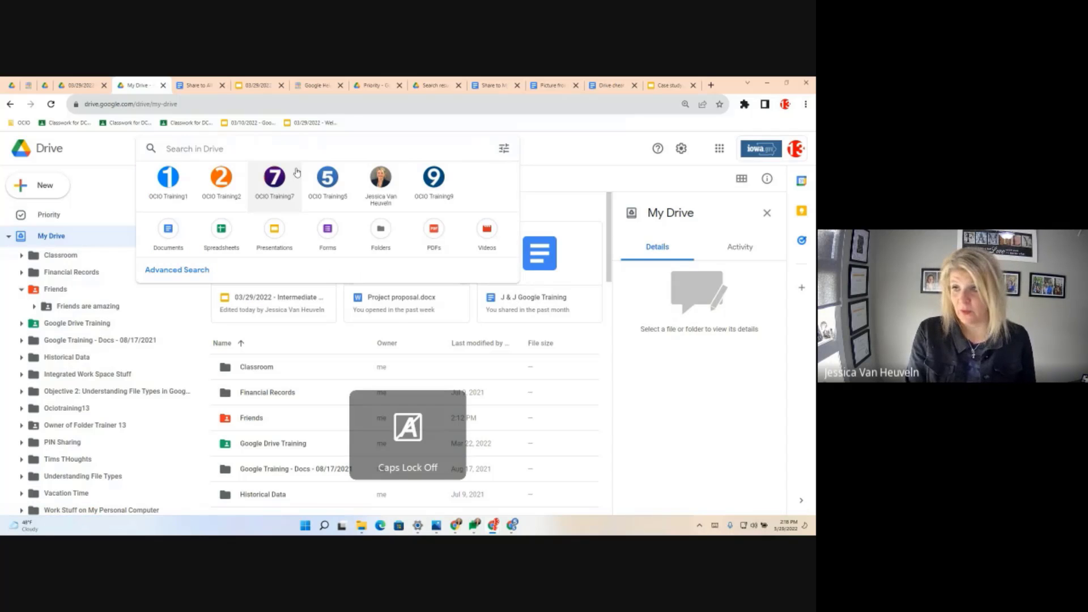
pyautogui.write('owner')
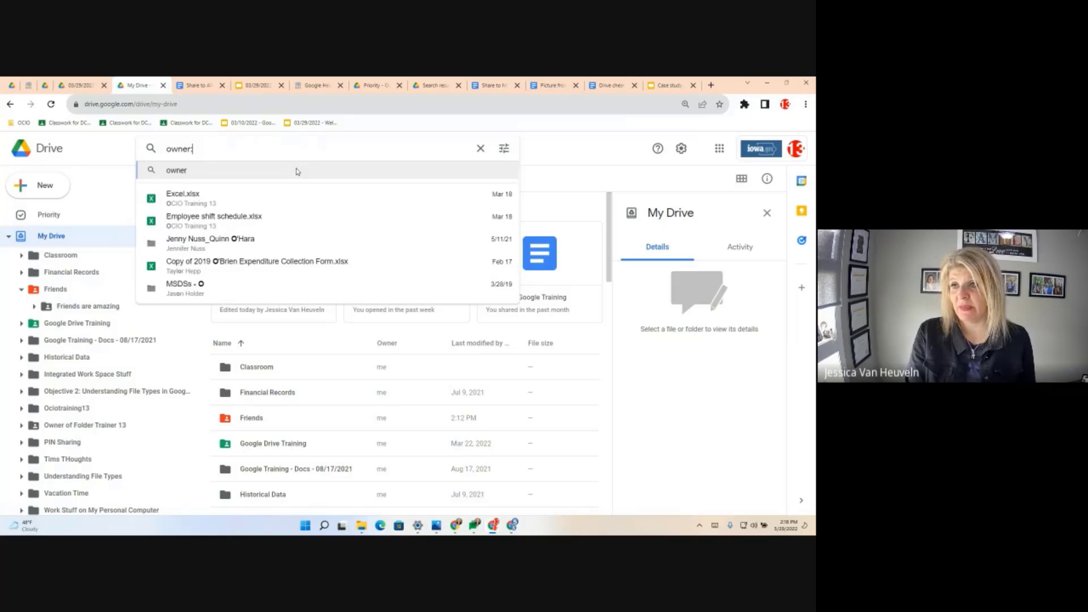
pyautogui.write(':me')
pyautogui.press('Return')
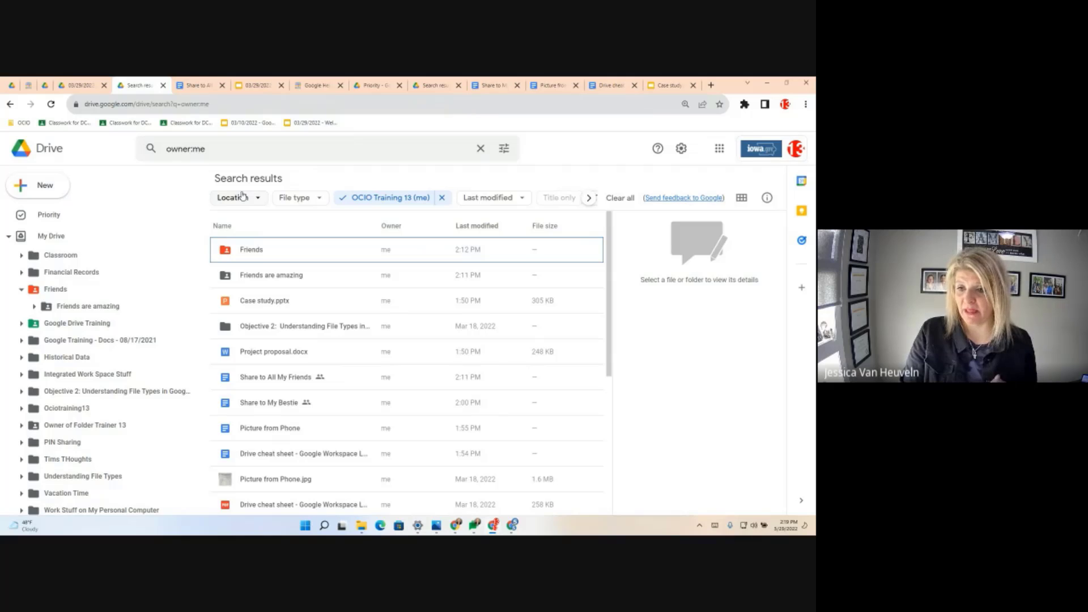
# - Limit results to Folders, check Last modified, then remove the owner and Folders filters
pyautogui.click(319, 198)
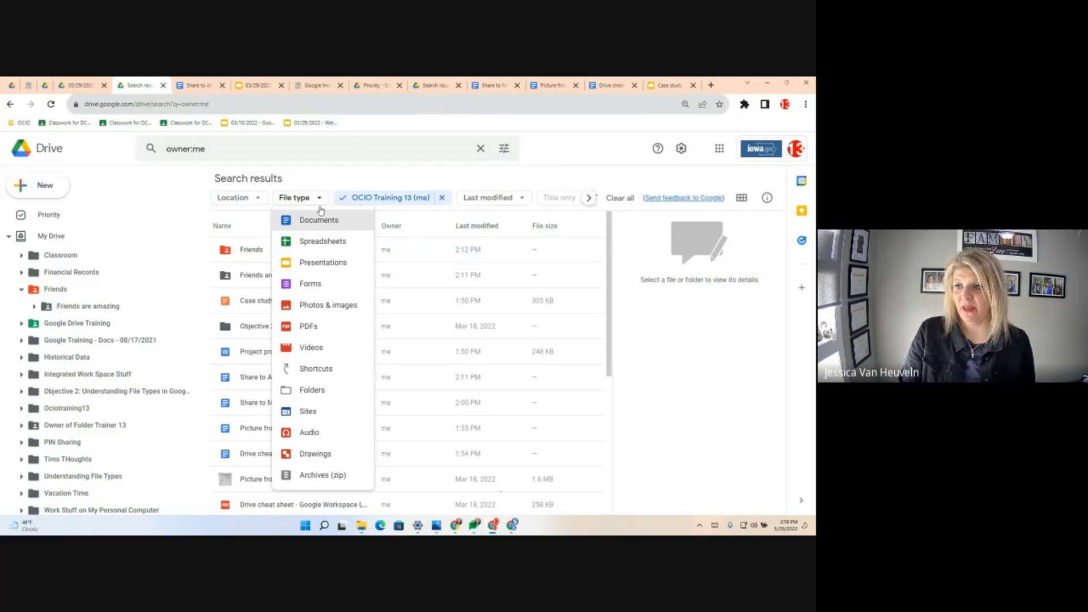
pyautogui.click(312, 390)
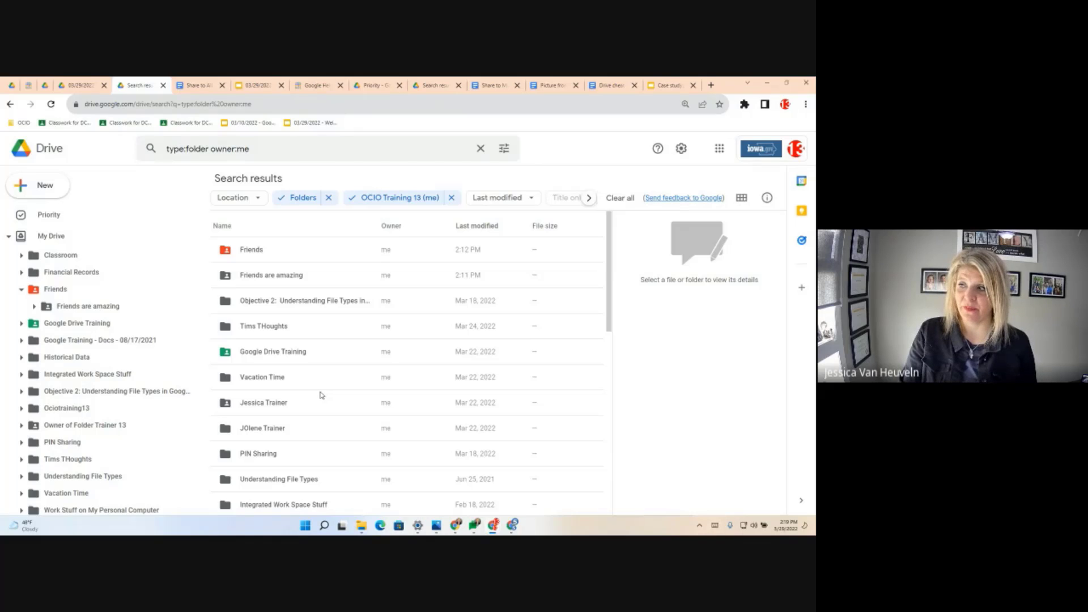
pyautogui.click(537, 203)
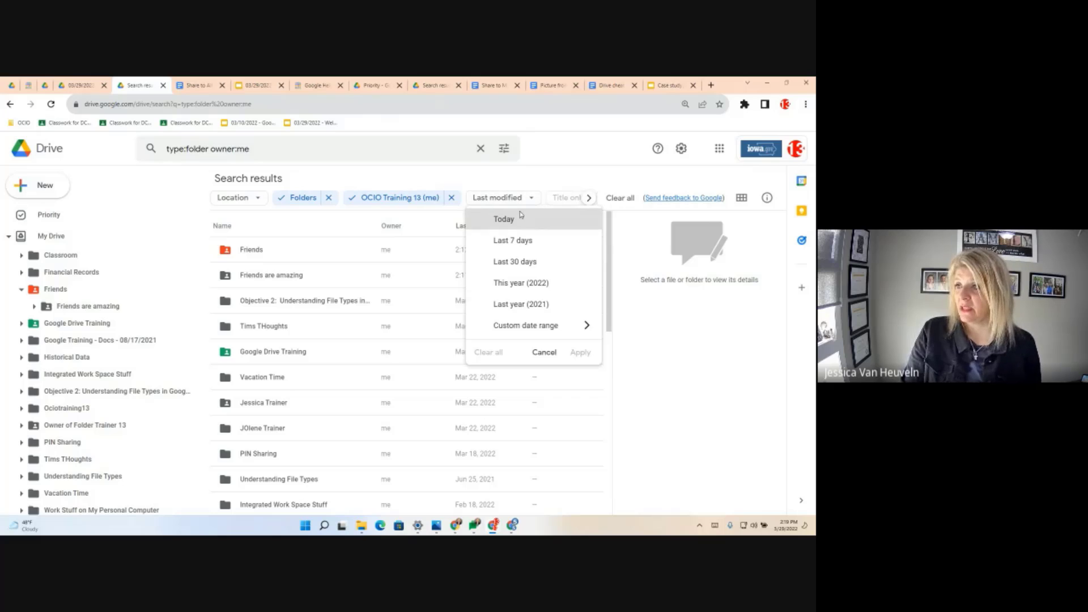
pyautogui.click(451, 197)
pyautogui.click(328, 197)
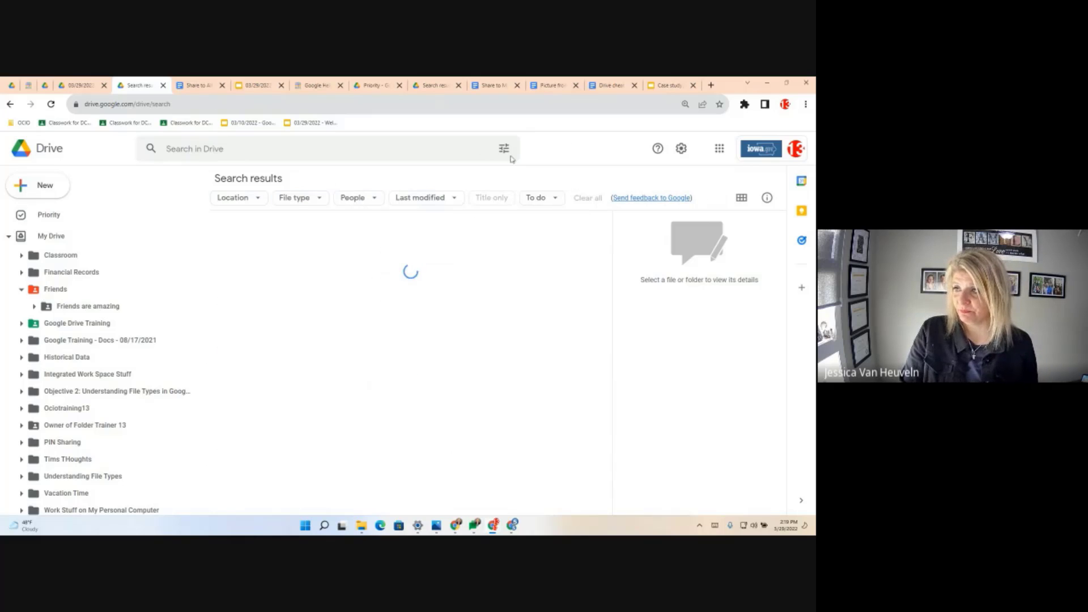
# - Set the To do filter to Suggestions only, dropping Action items
pyautogui.click(555, 198)
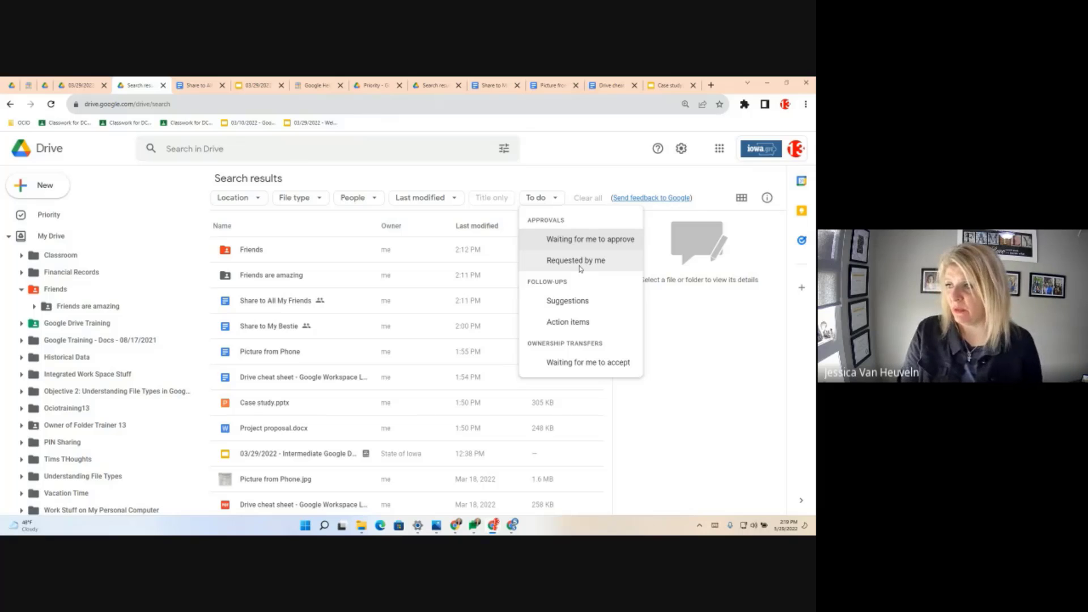
pyautogui.click(567, 322)
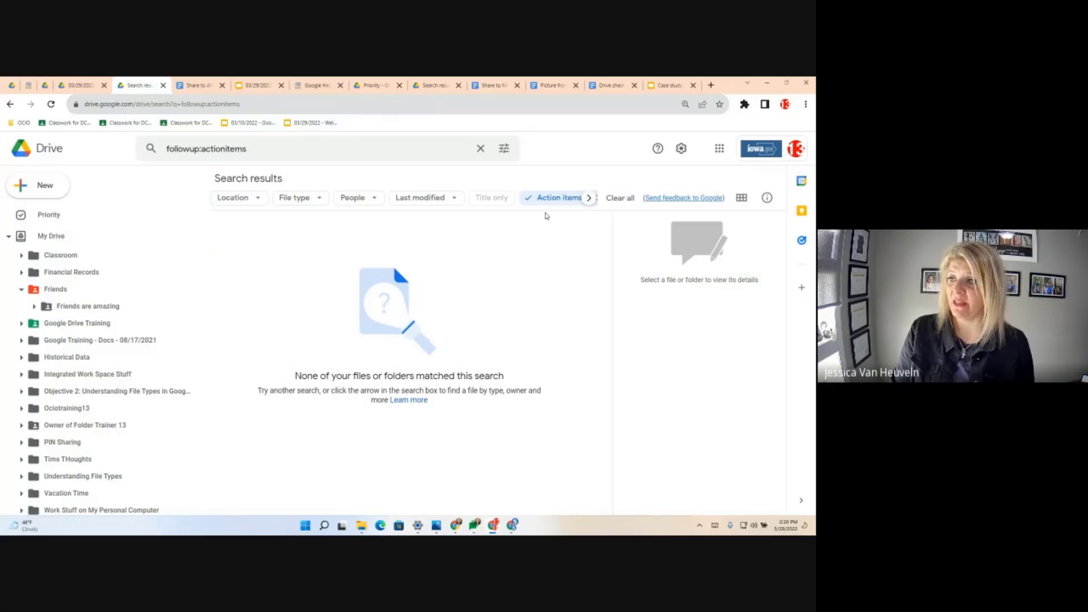
pyautogui.click(545, 198)
pyautogui.click(553, 305)
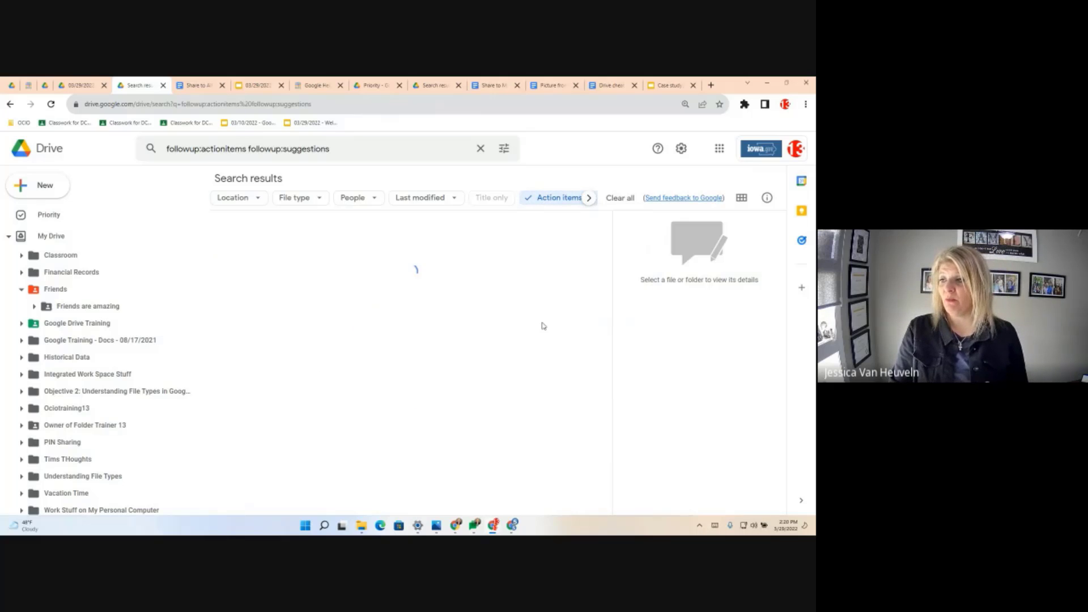
pyautogui.click(554, 206)
pyautogui.click(549, 323)
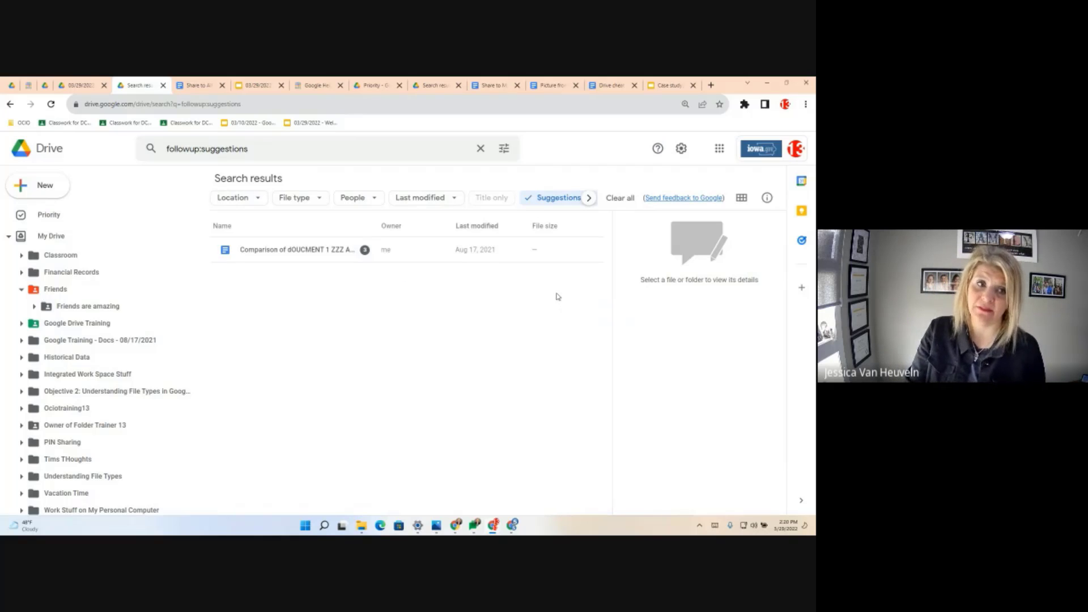
# - View the Follow up setting in advanced search options, then close them
pyautogui.click(504, 148)
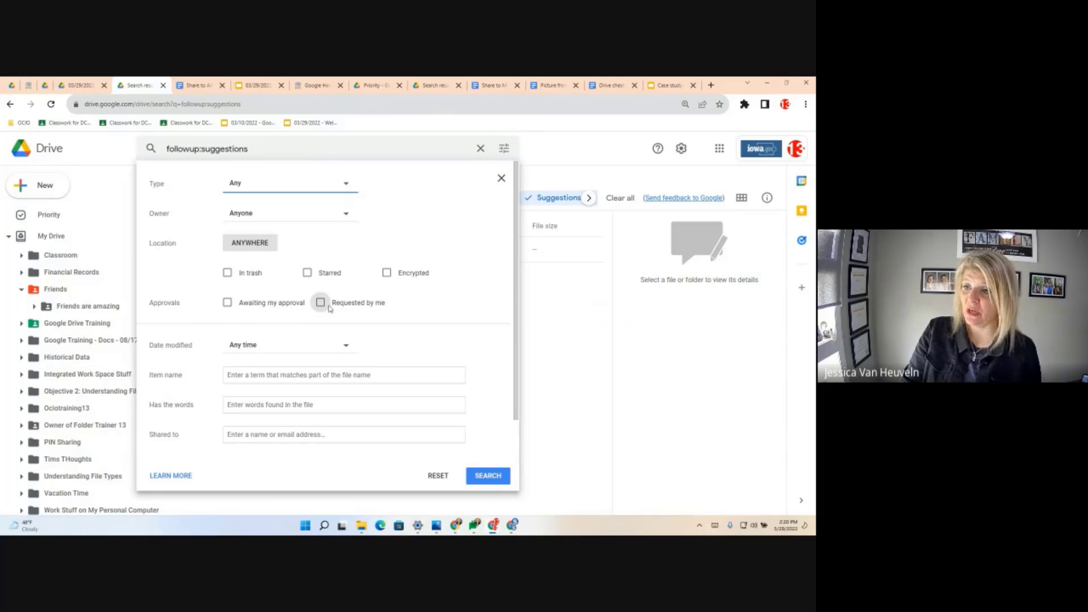
pyautogui.click(285, 432)
pyautogui.scroll(-1, 279, 440)
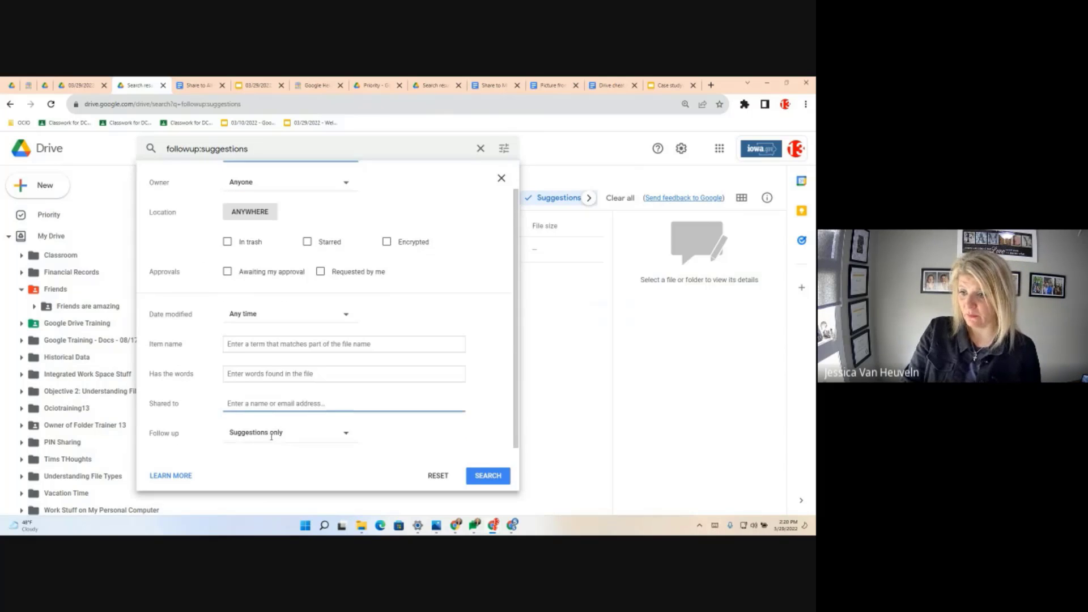
pyautogui.click(244, 442)
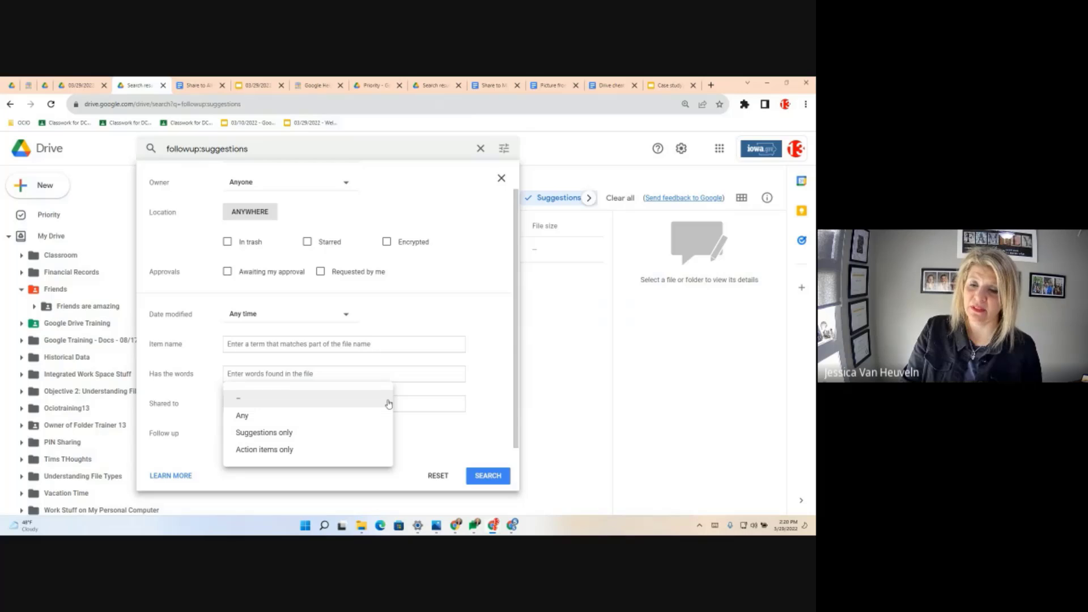
pyautogui.click(571, 324)
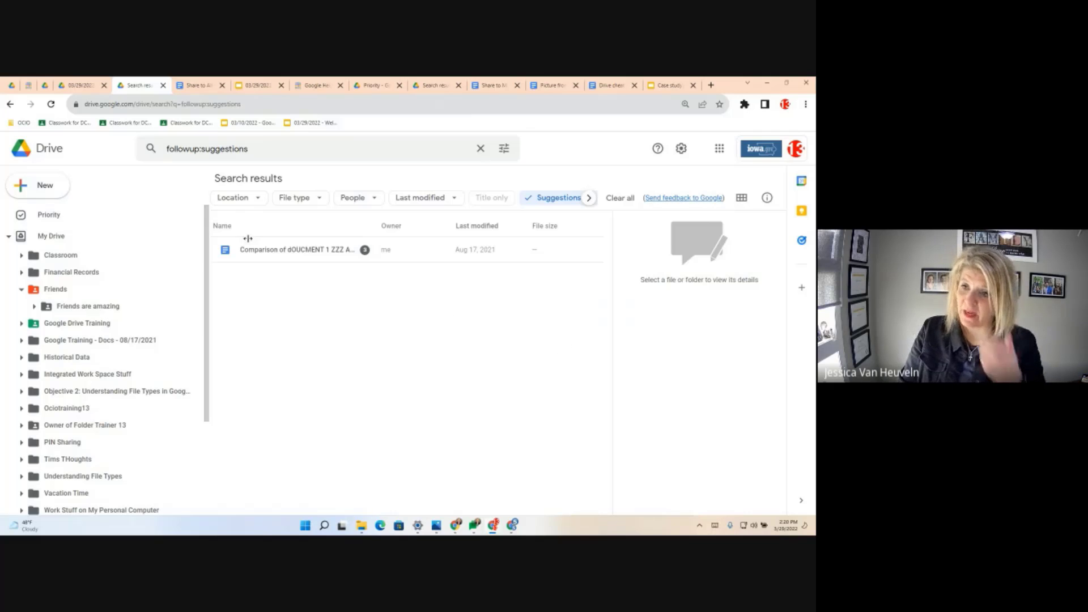
# - Search within the Objective 2: Understanding File Types in Google Drive folder, limited to Videos
pyautogui.click(128, 393)
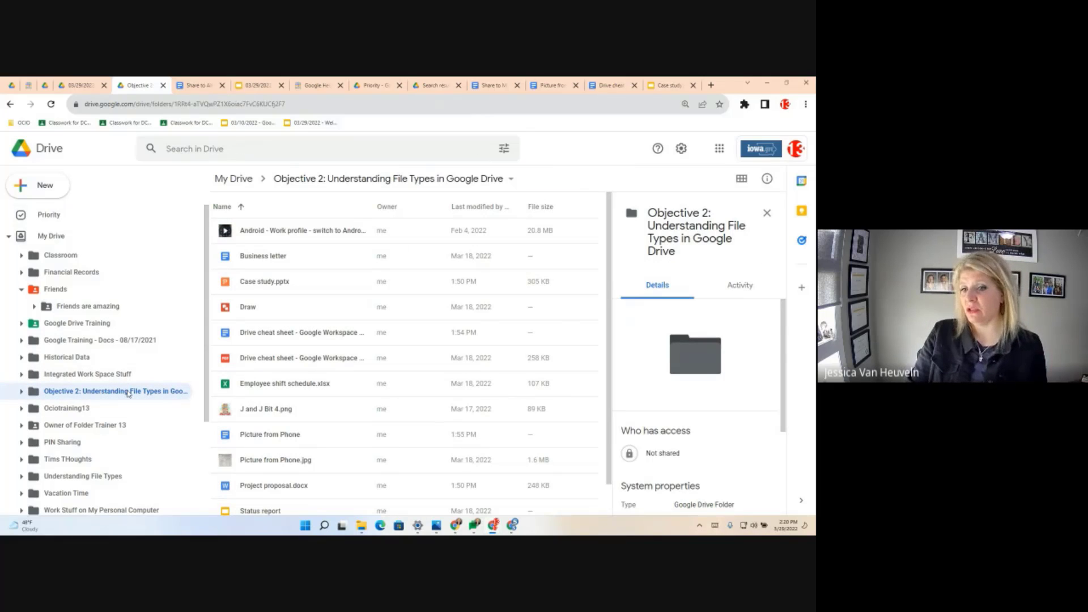
pyautogui.rightClick(129, 393)
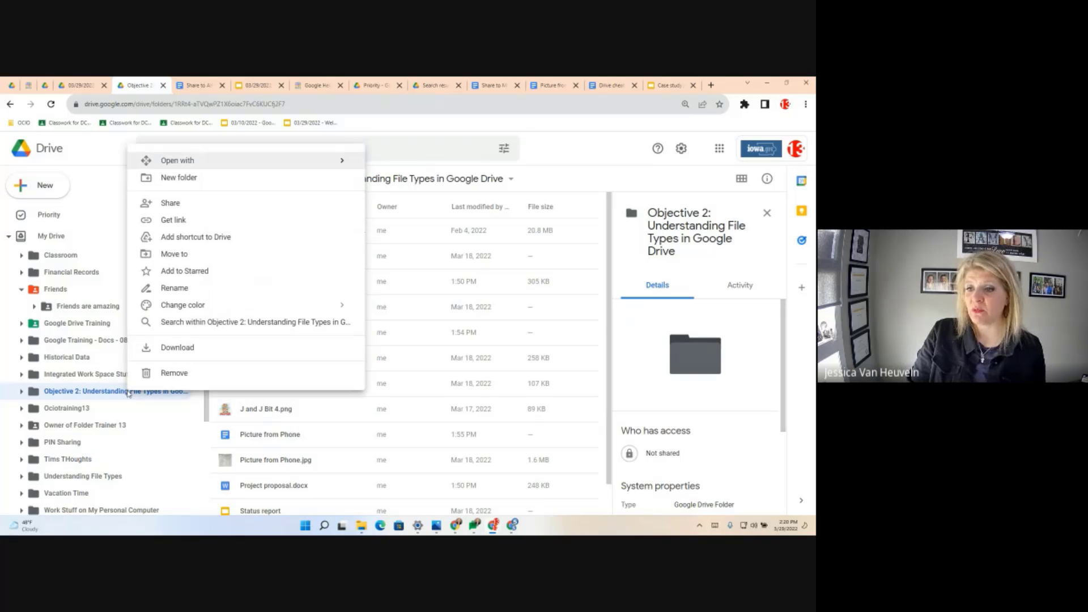
pyautogui.click(216, 324)
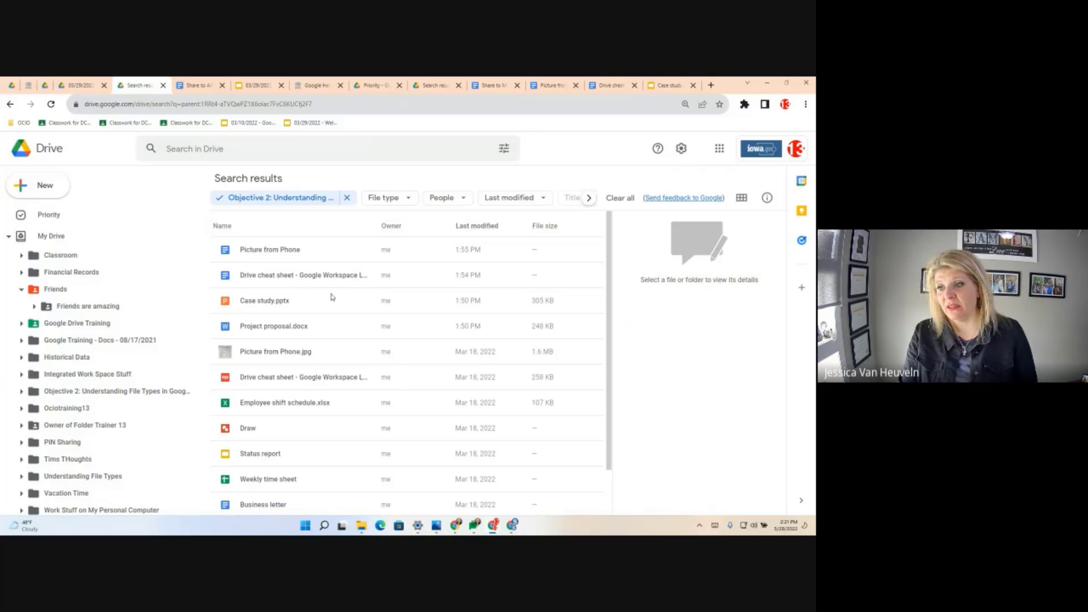
pyautogui.click(390, 198)
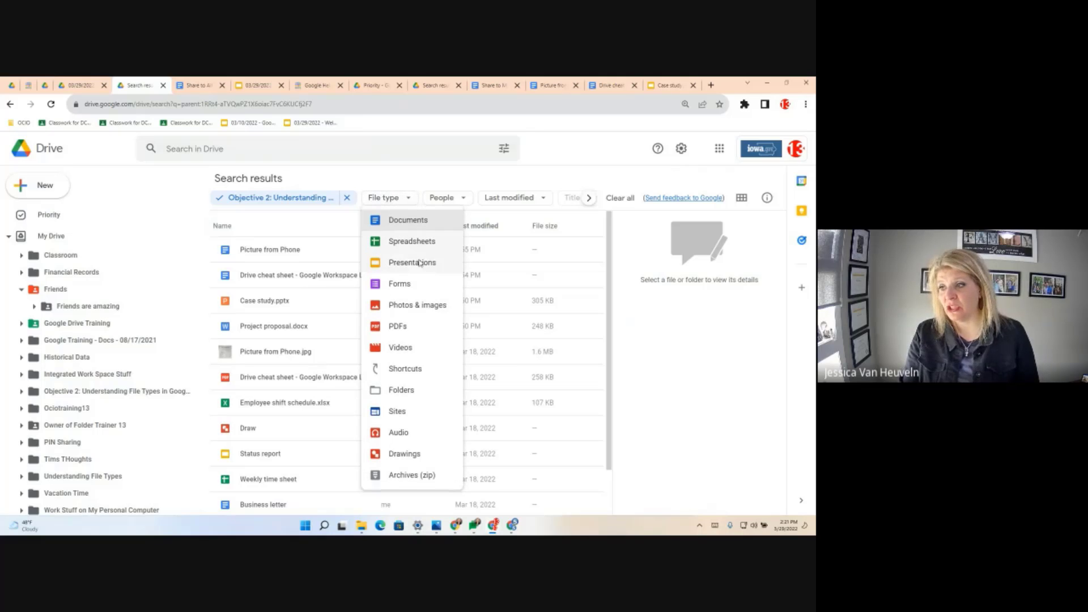
pyautogui.click(414, 346)
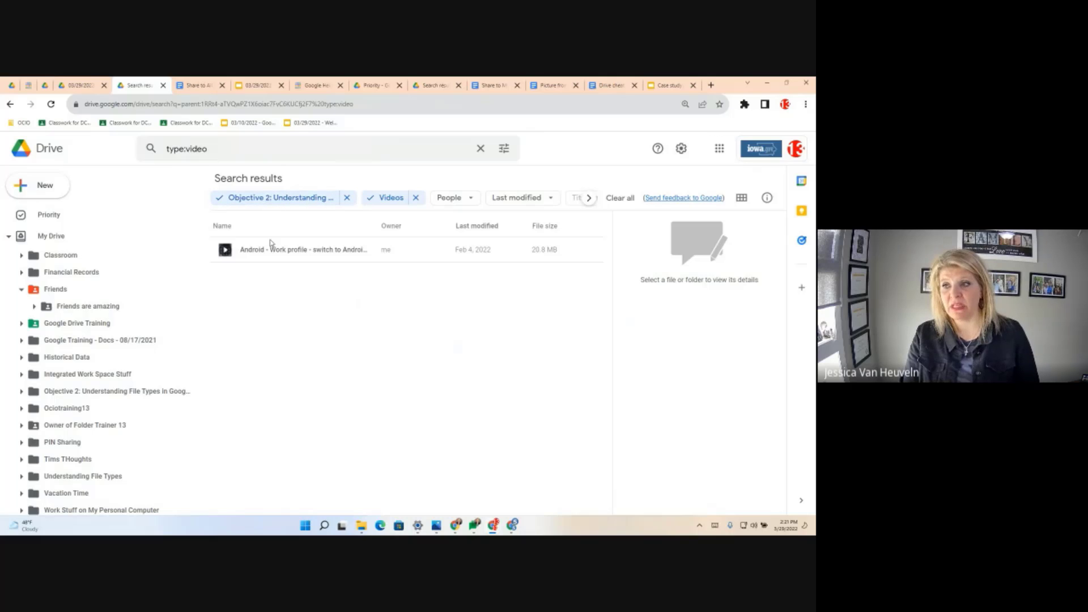
# - Run the advanced search for the folder's videos, then return to My Drive
pyautogui.click(503, 149)
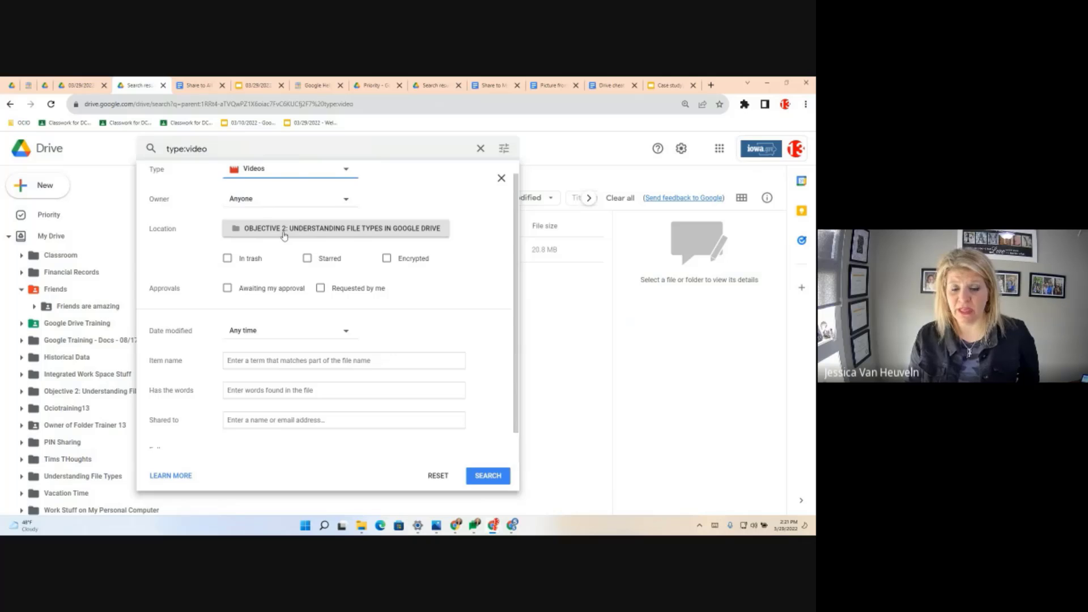
pyautogui.click(274, 423)
pyautogui.click(273, 424)
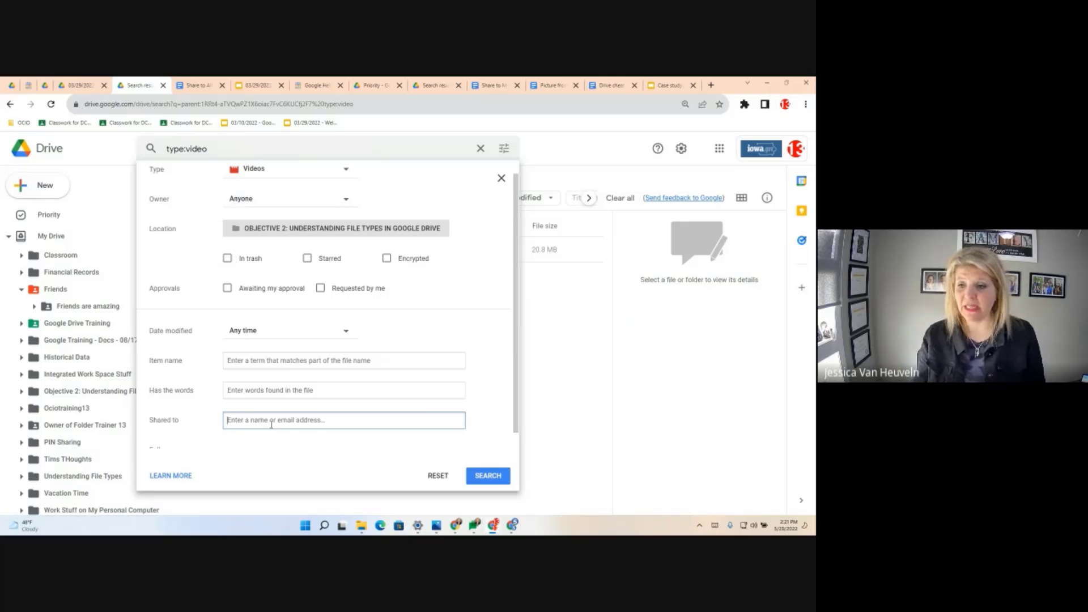
pyautogui.click(239, 391)
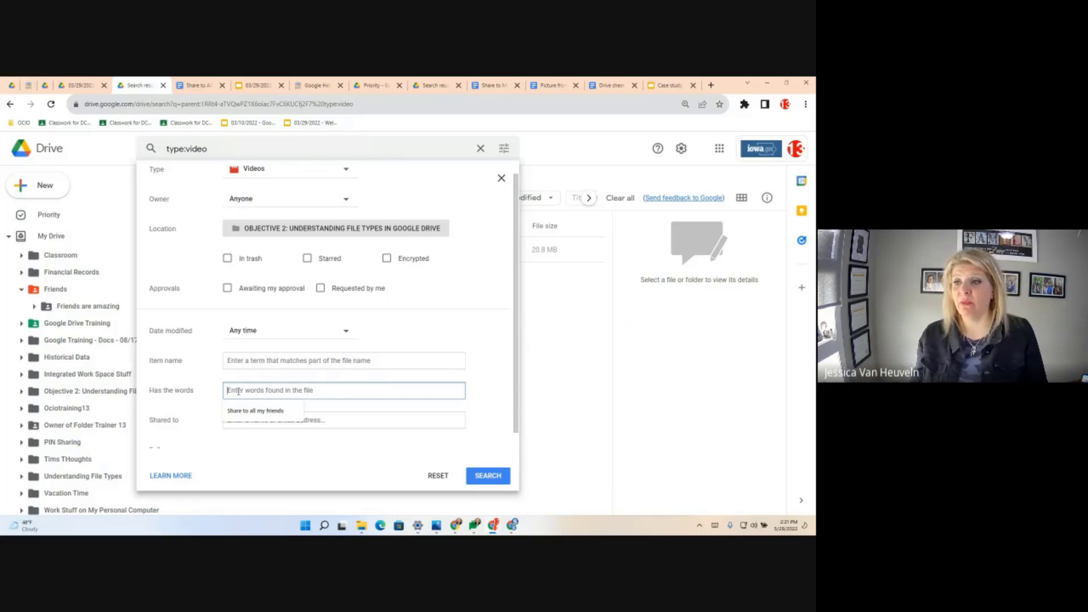
pyautogui.click(179, 479)
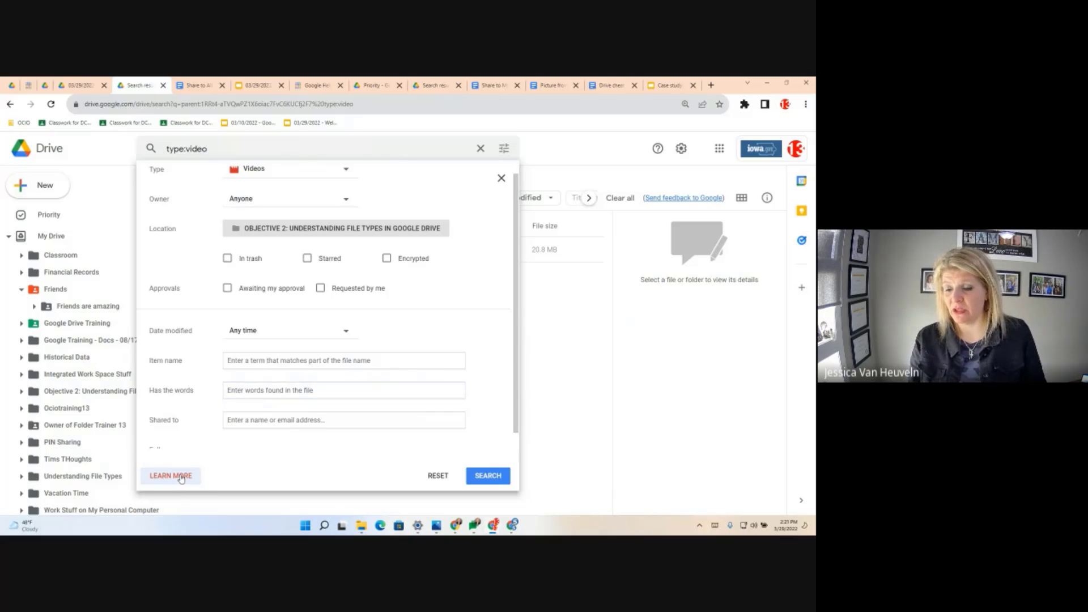
pyautogui.click(181, 478)
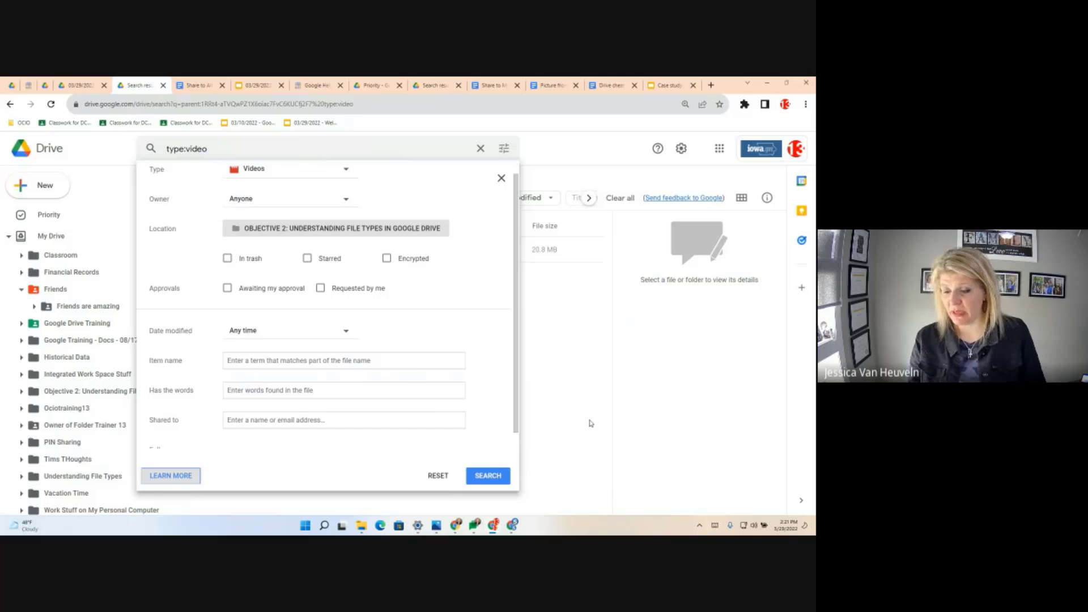
pyautogui.click(487, 472)
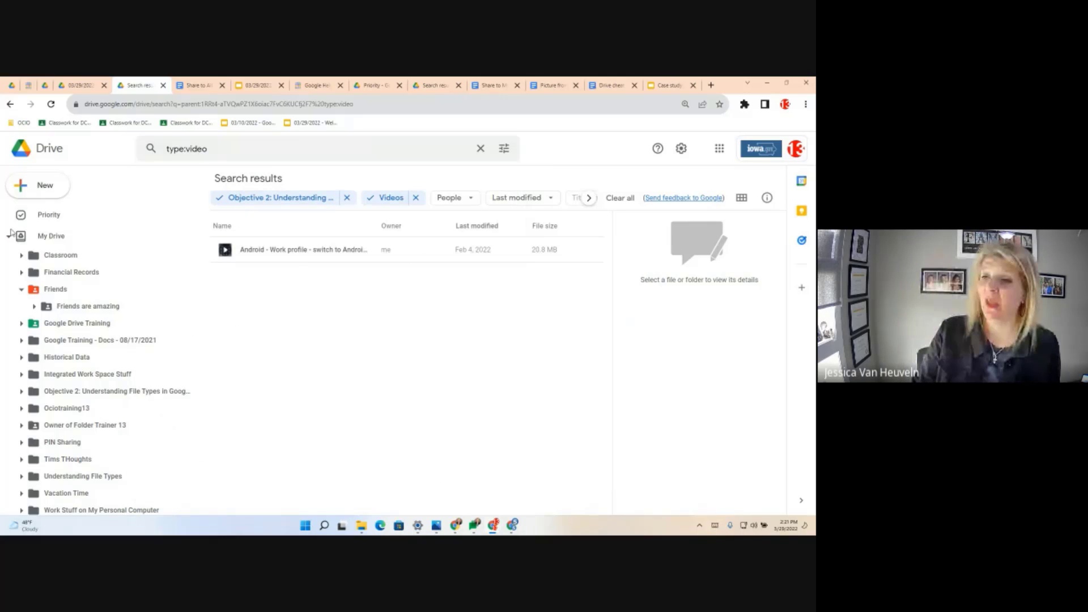
pyautogui.click(41, 239)
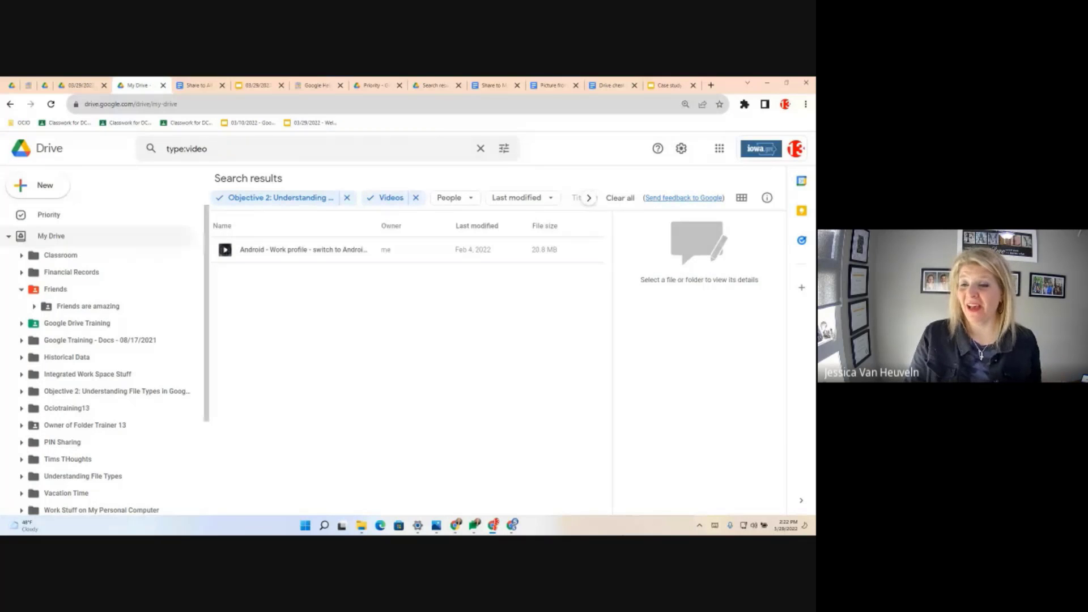
pyautogui.hotkey('ctrl', 't')
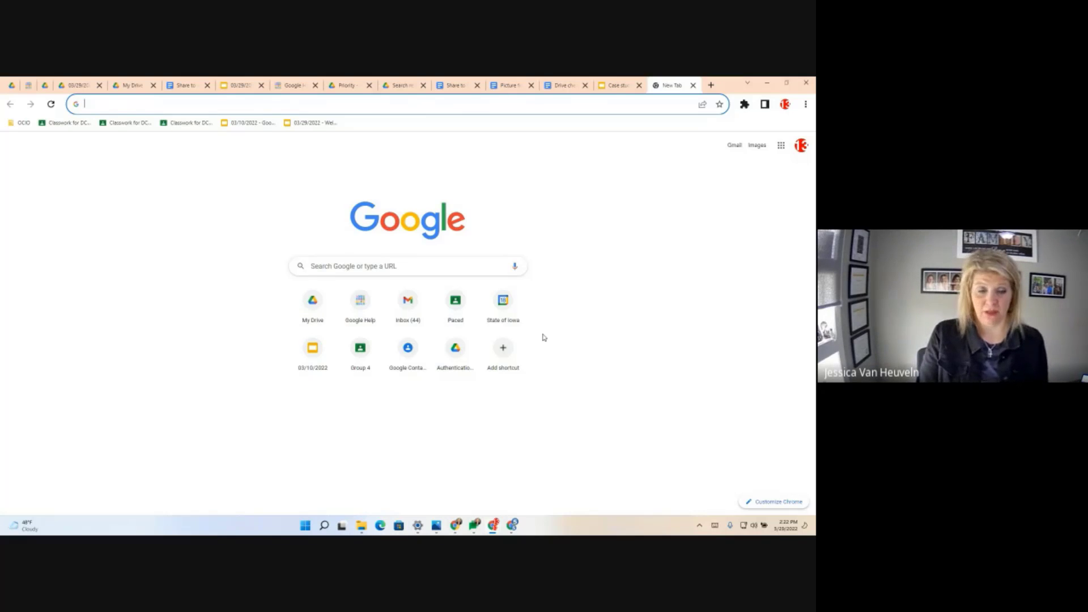
# - From the address bar, switch to the Share to All My Friends tab, then open the Friends folder
pyautogui.write('share')
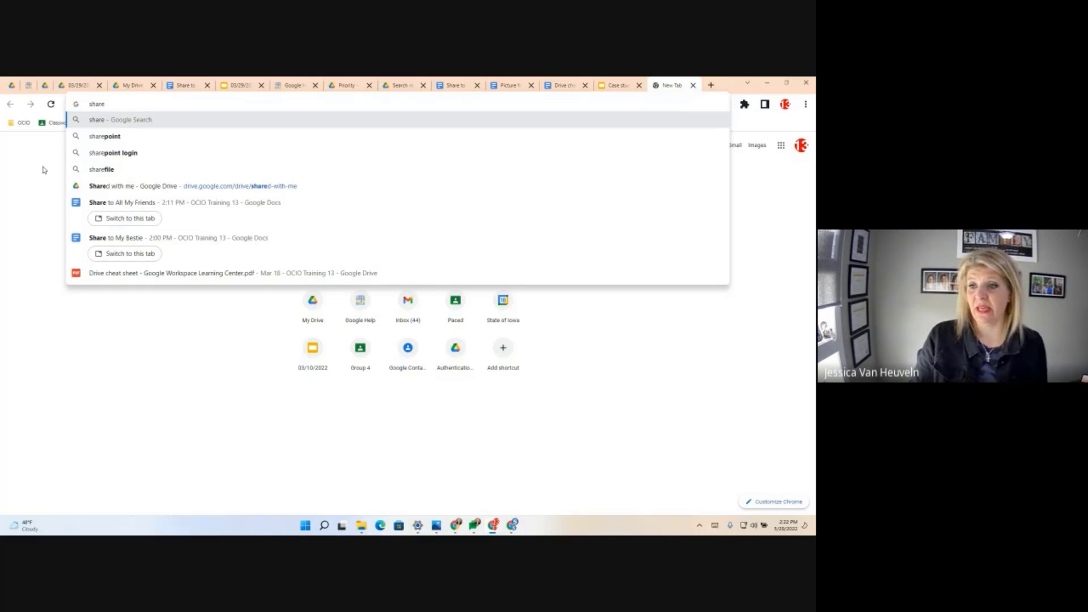
pyautogui.click(117, 223)
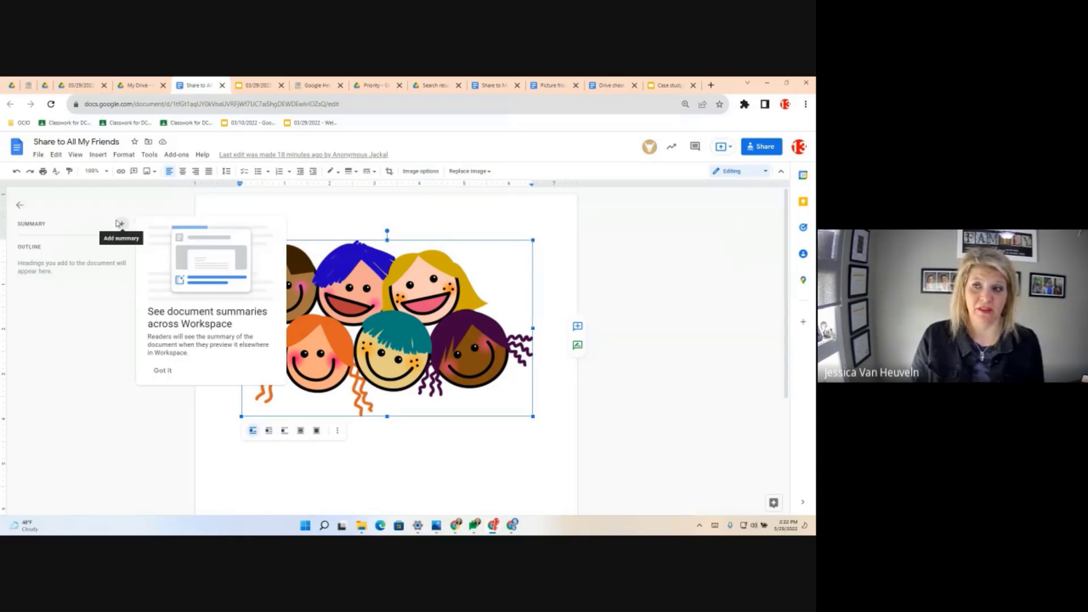
pyautogui.click(711, 86)
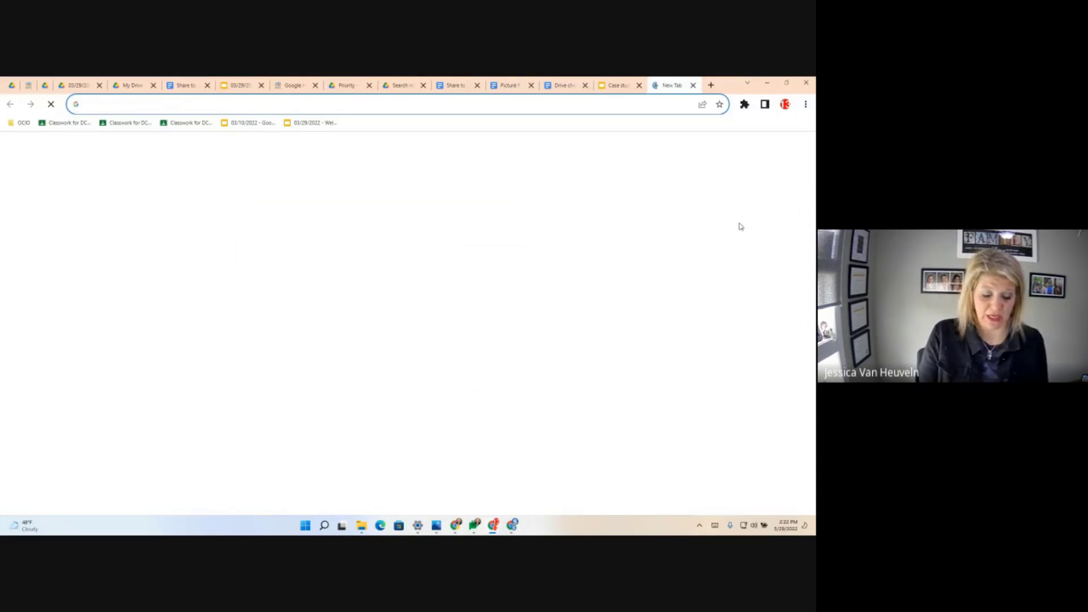
pyautogui.write('share')
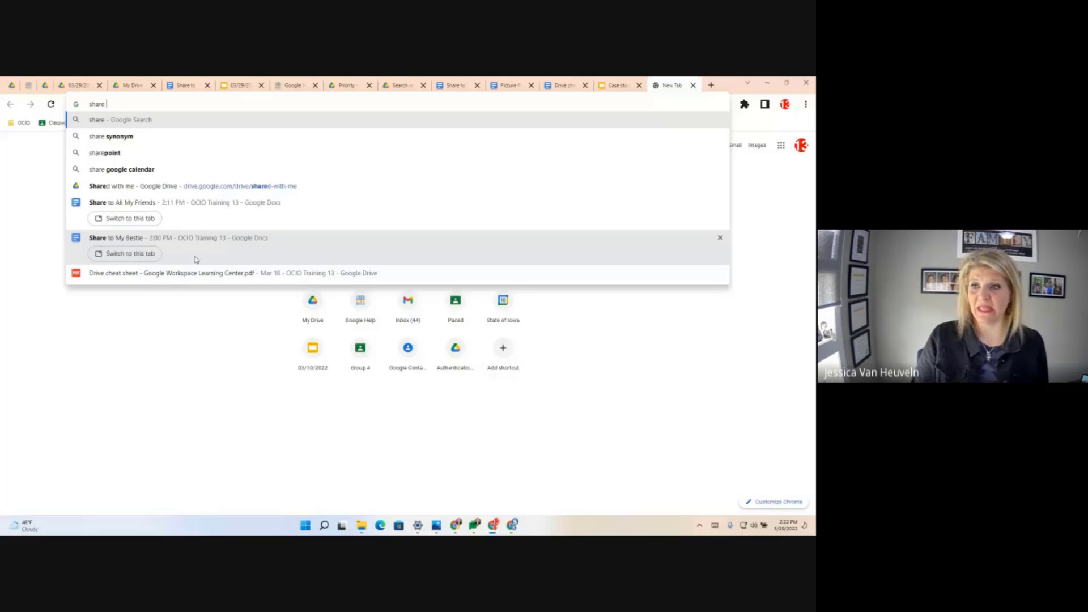
pyautogui.press('BackSpace')
pyautogui.press('BackSpace')
pyautogui.press('BackSpace')
pyautogui.press('BackSpace')
pyautogui.press('BackSpace')
pyautogui.press('BackSpace')
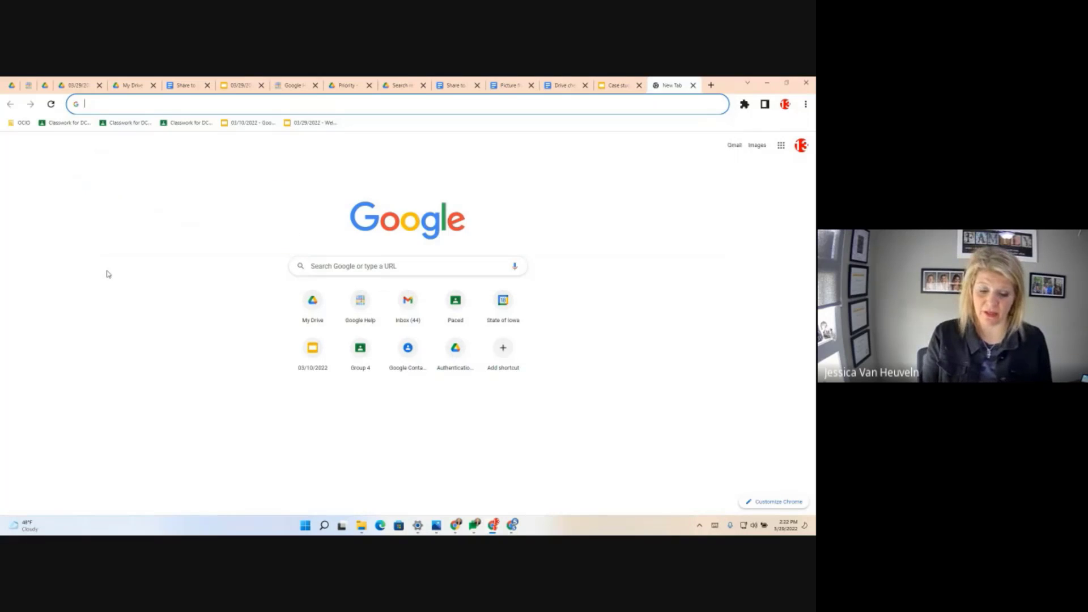
pyautogui.write('friend')
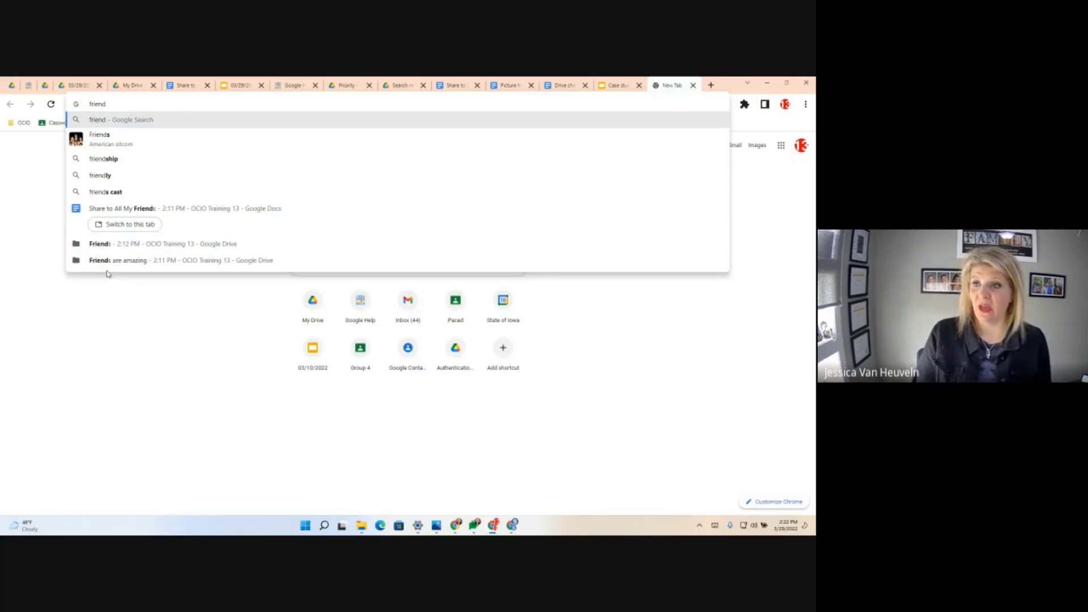
pyautogui.click(145, 249)
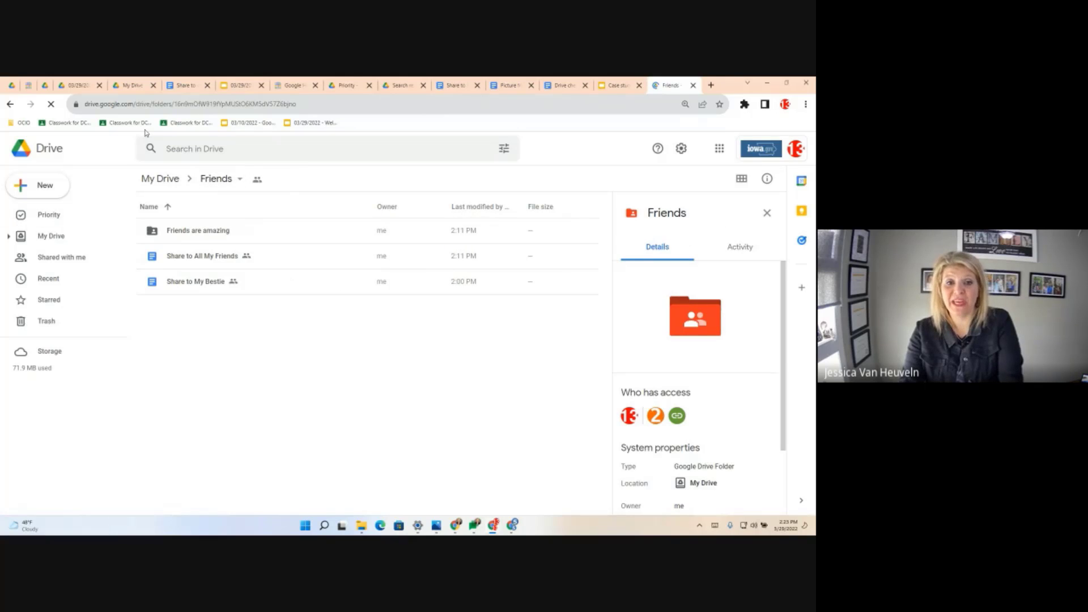
# - Type 'friends' into the address bar, then go to the Intermediate Google Drive folder tab
pyautogui.click(136, 105)
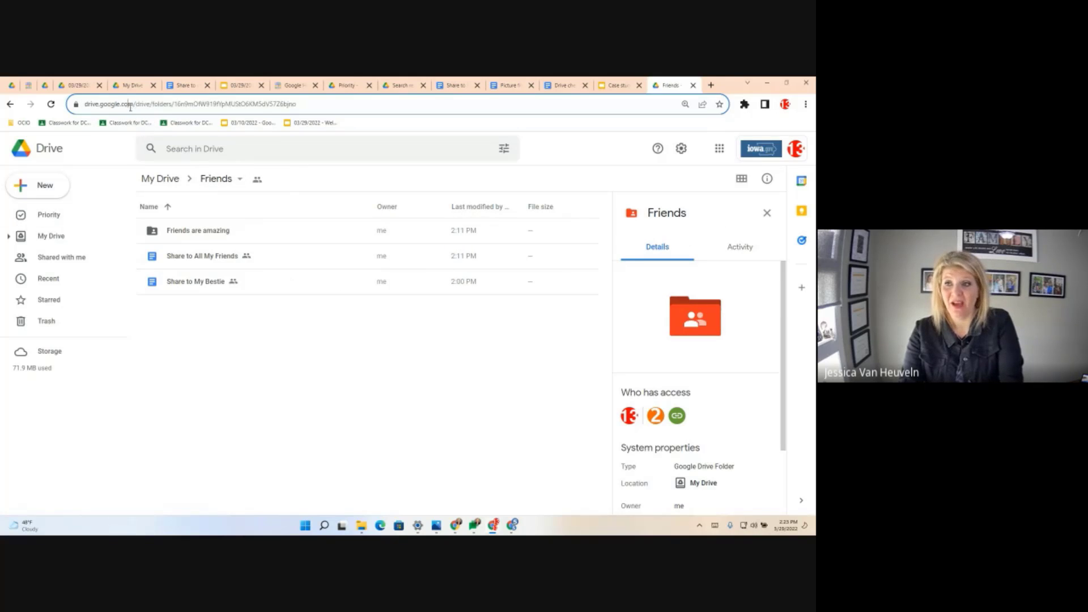
pyautogui.write('friends')
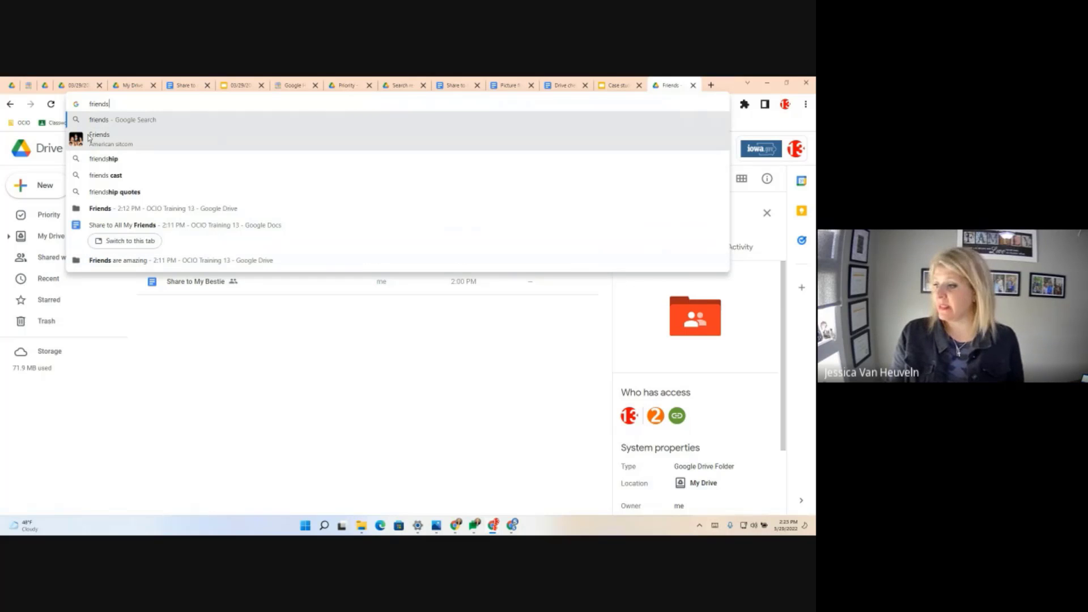
pyautogui.click(78, 86)
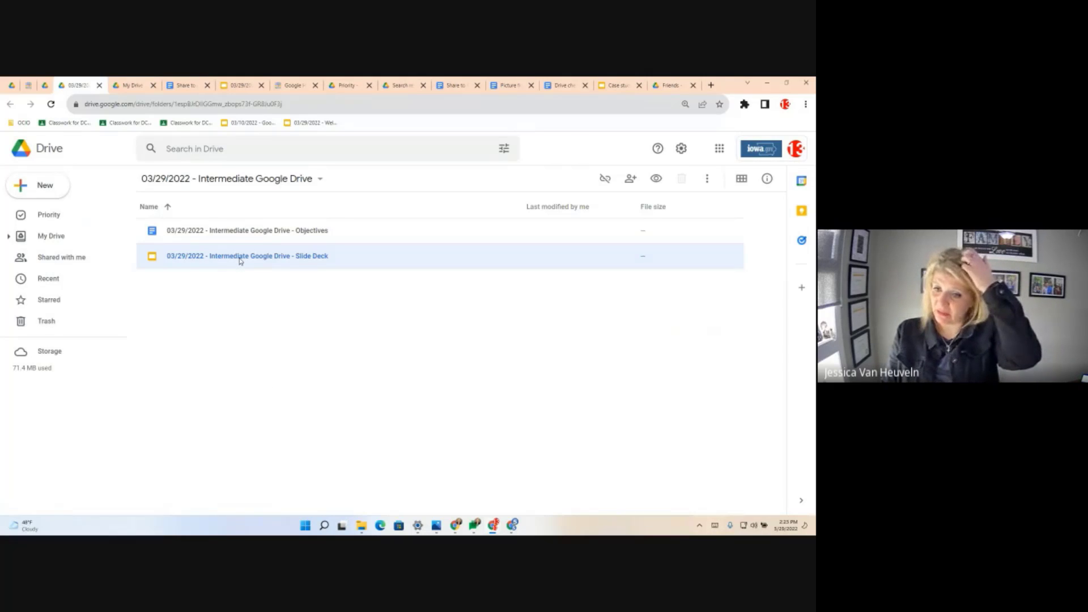
# - Open the Objectives document, scroll to Objective 3, then bring up the synced Objective 2 folder
pyautogui.doubleClick(246, 230)
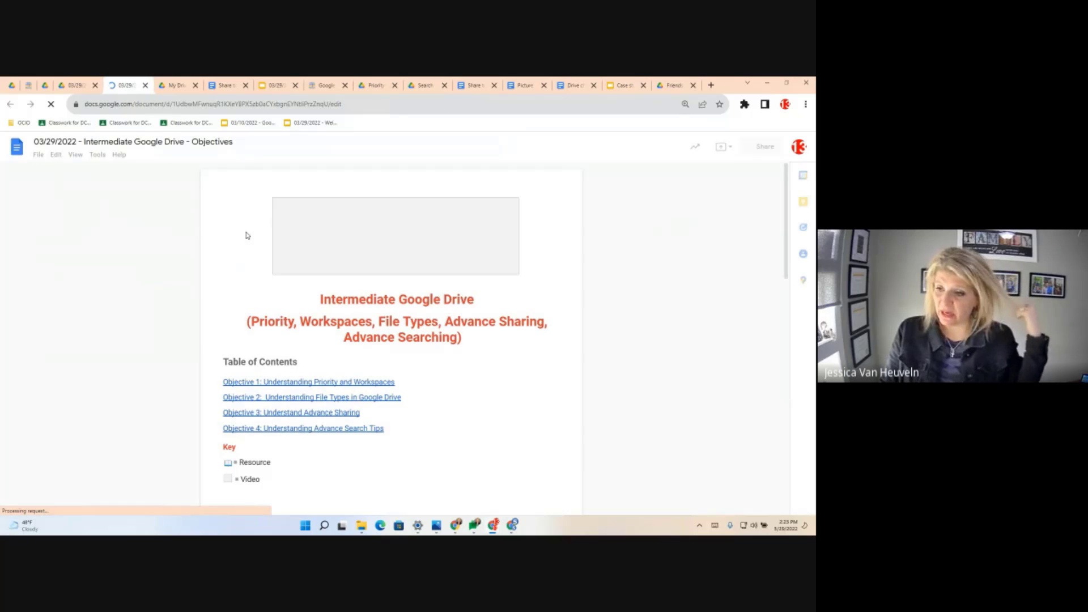
pyautogui.scroll(-9, 393, 425)
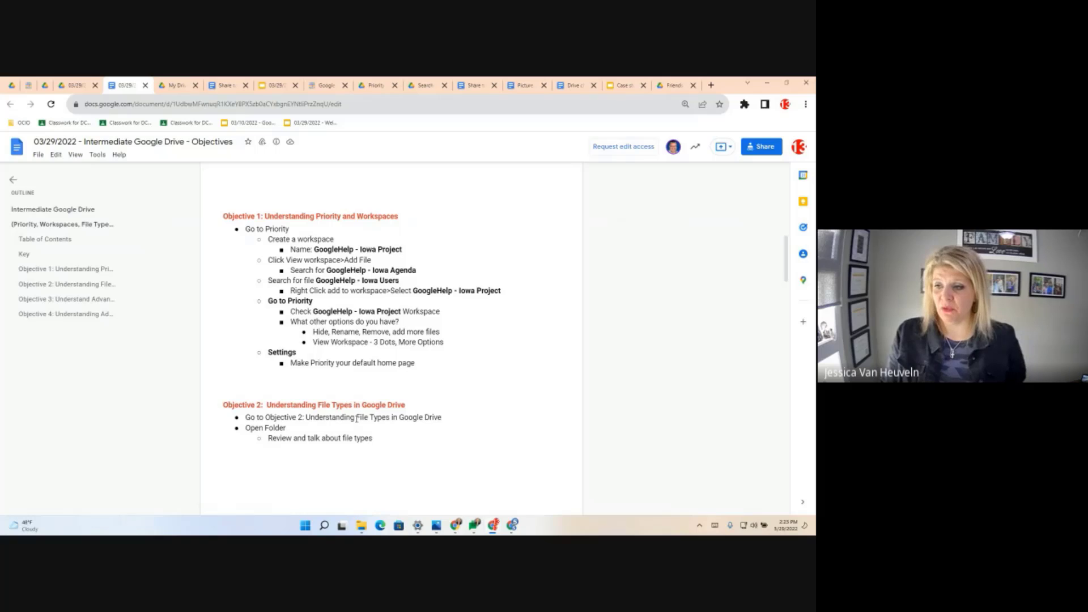
pyautogui.scroll(-5, 397, 471)
pyautogui.scroll(-4, 397, 472)
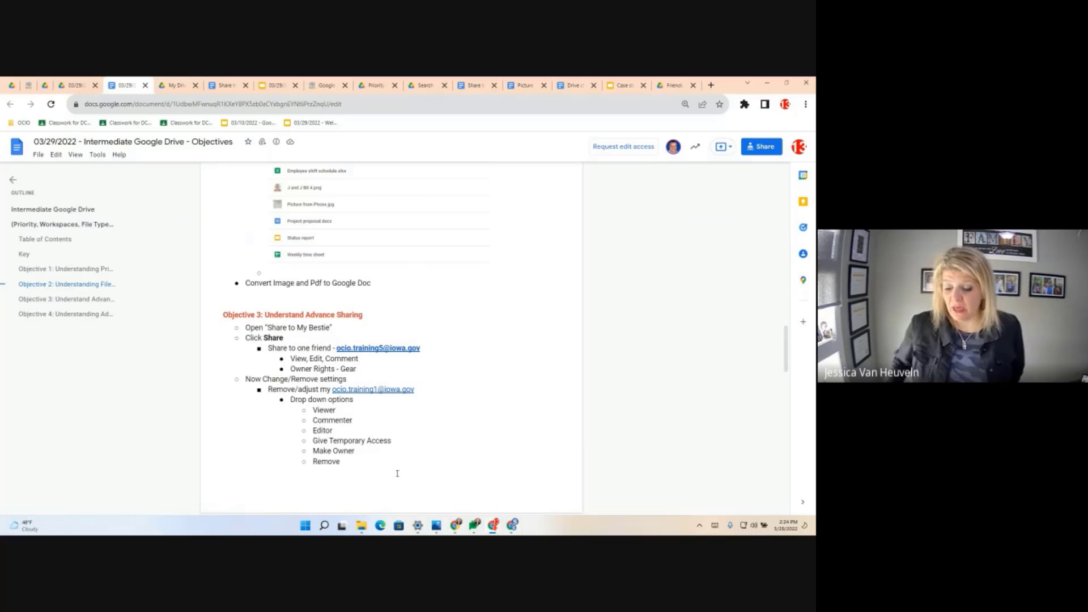
pyautogui.click(364, 527)
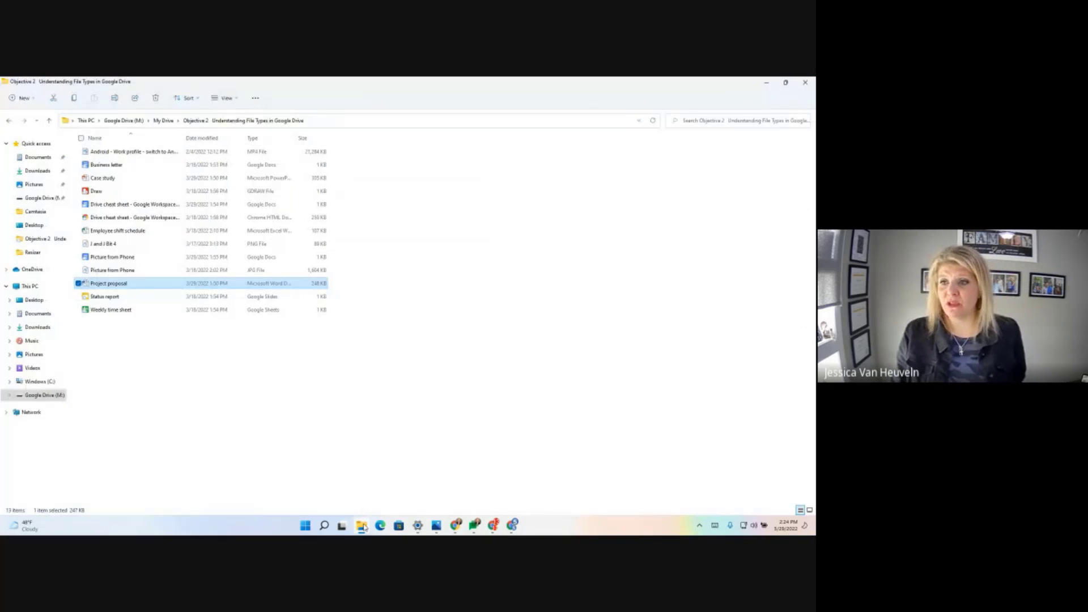
# - Go up to Google Drive (M:), open the synced My Drive folder, then minimize File Explorer
pyautogui.click(123, 120)
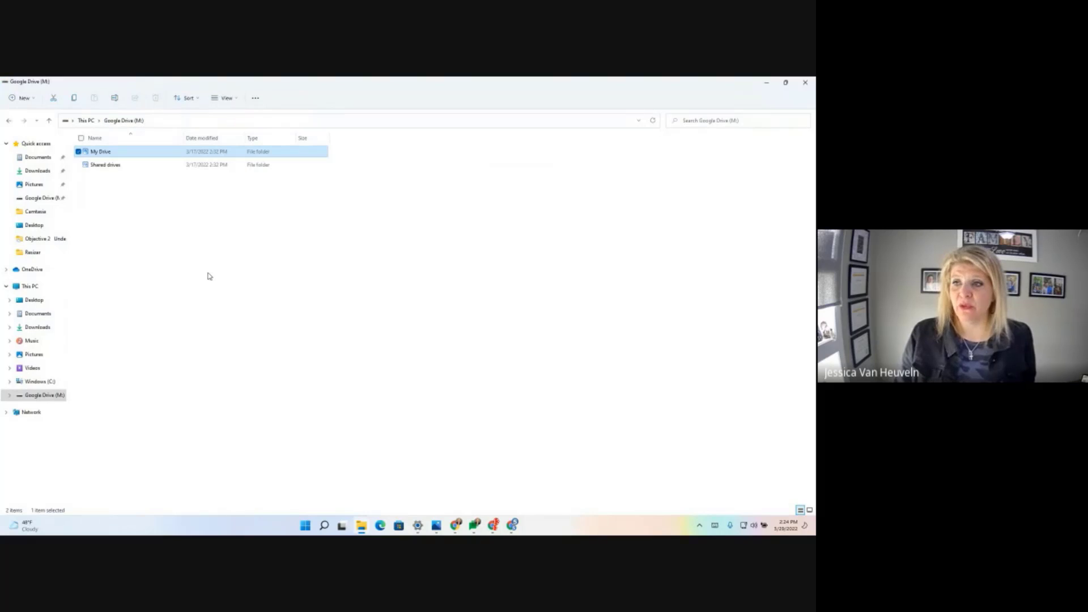
pyautogui.doubleClick(102, 152)
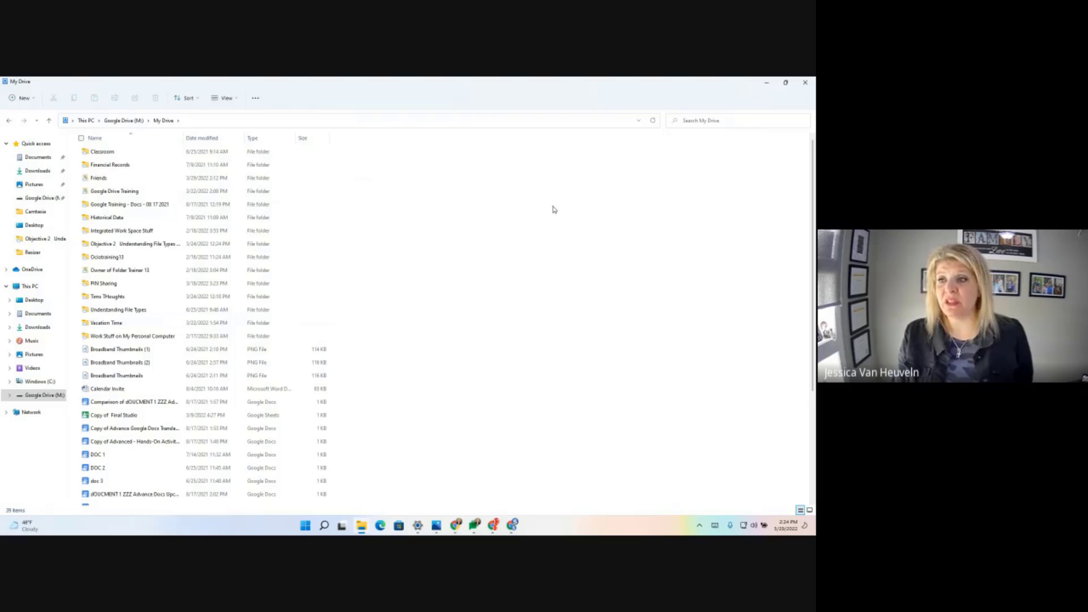
pyautogui.click(767, 83)
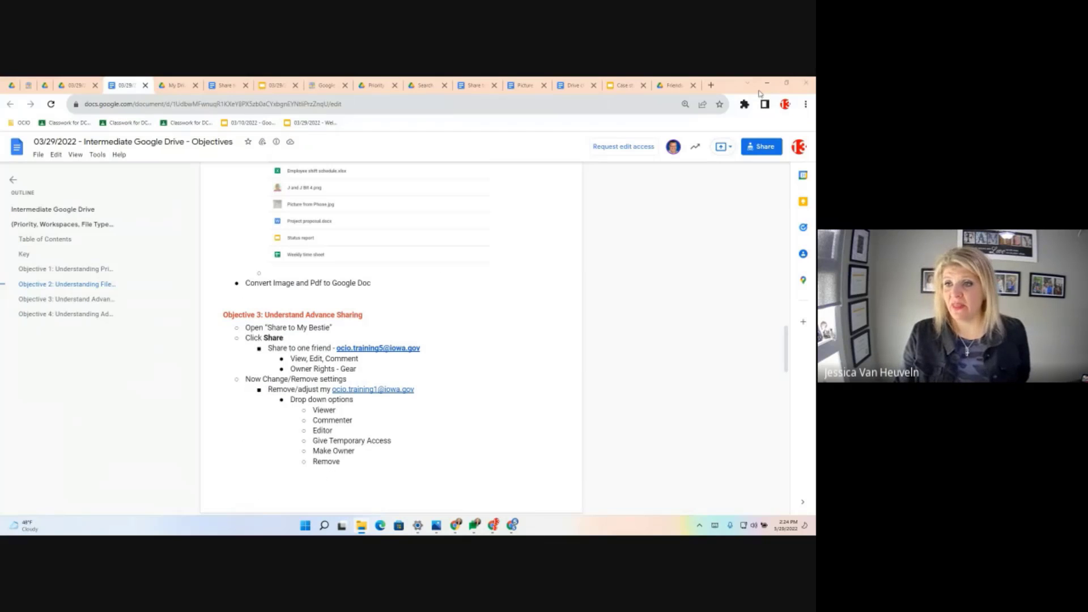
# - Switch back to the Drive folder tab and view the Trash holding Resume.docx and DOC
pyautogui.click(76, 85)
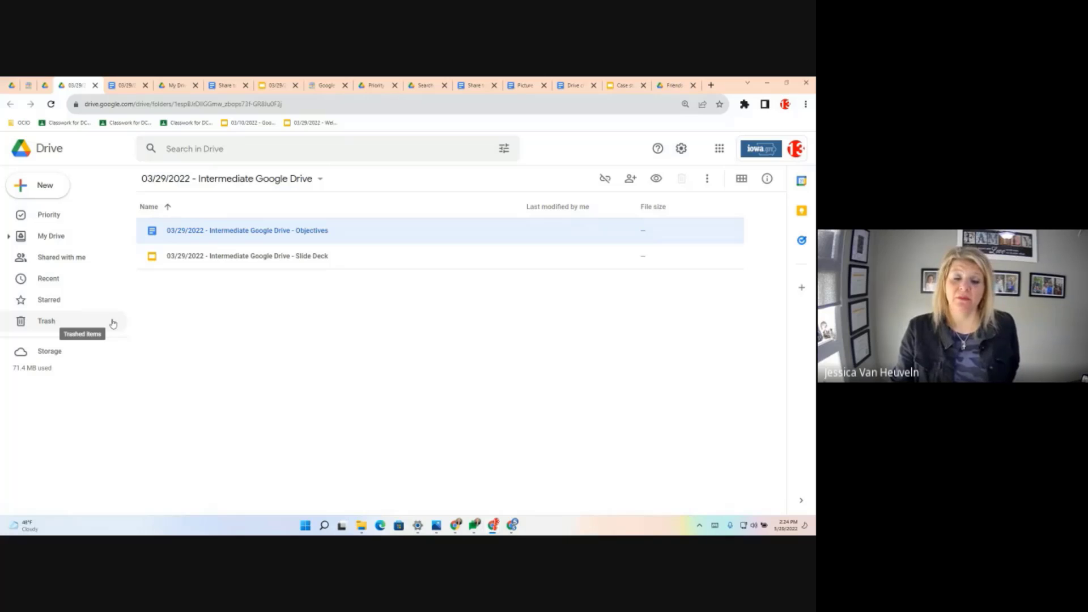
pyautogui.click(50, 322)
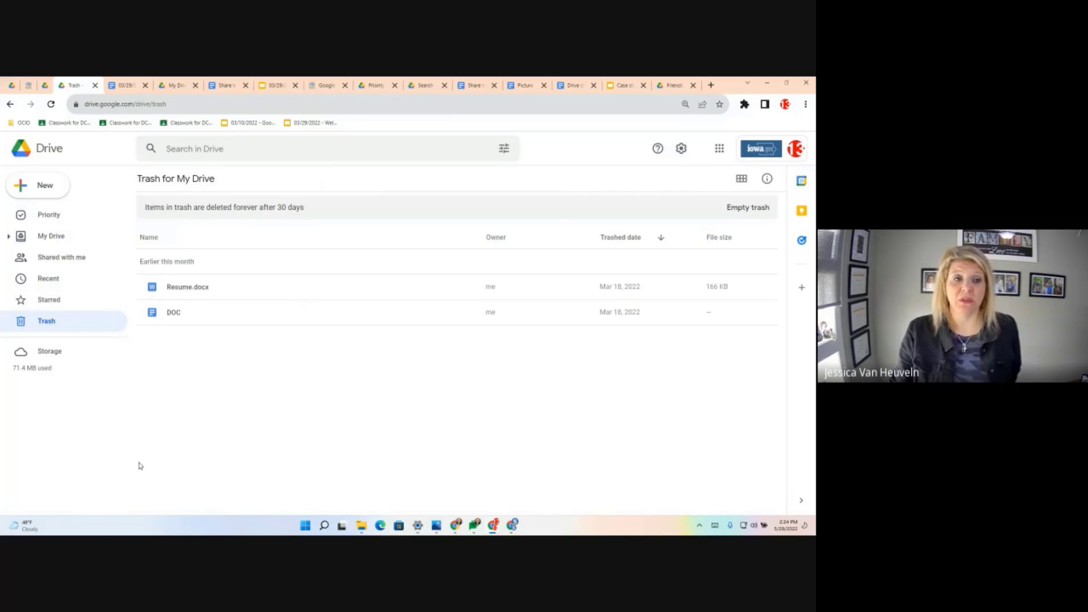